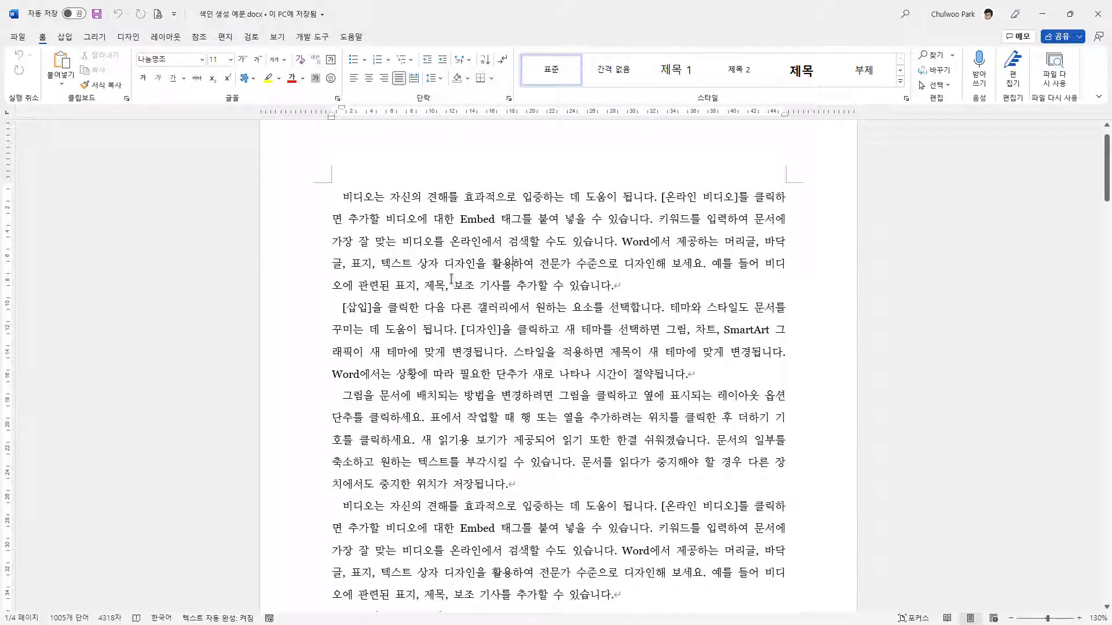
# Step: Add the heading "찾아보기(색인)" on the last empty line of page 4, with an empty line below it
pyautogui.scroll(-3, 452, 279)
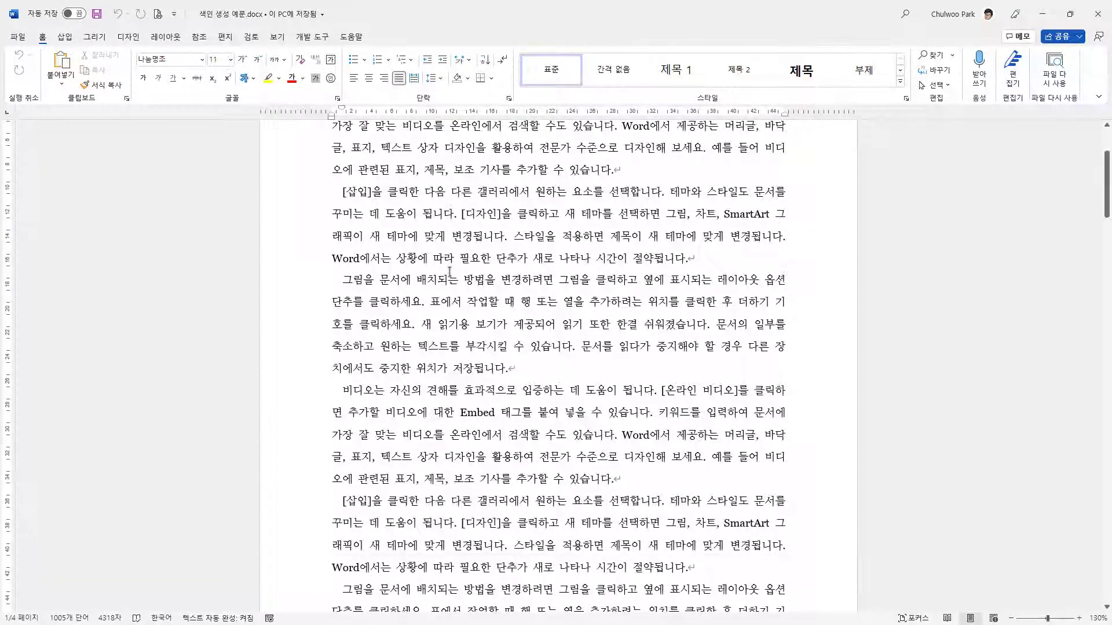
pyautogui.scroll(-2, 450, 271)
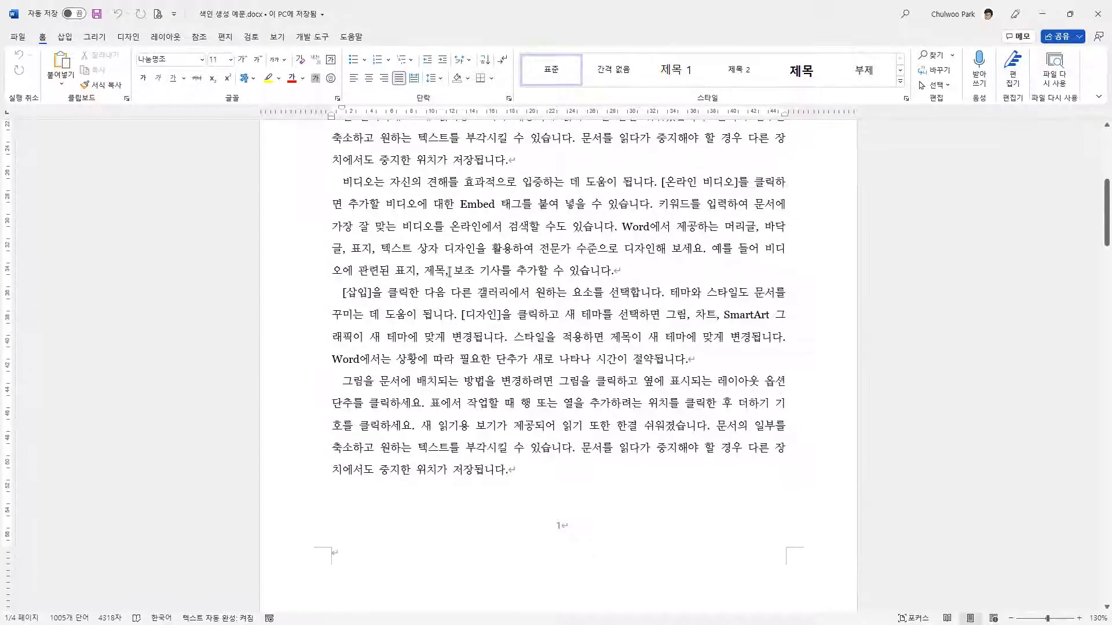
pyautogui.scroll(-2, 450, 271)
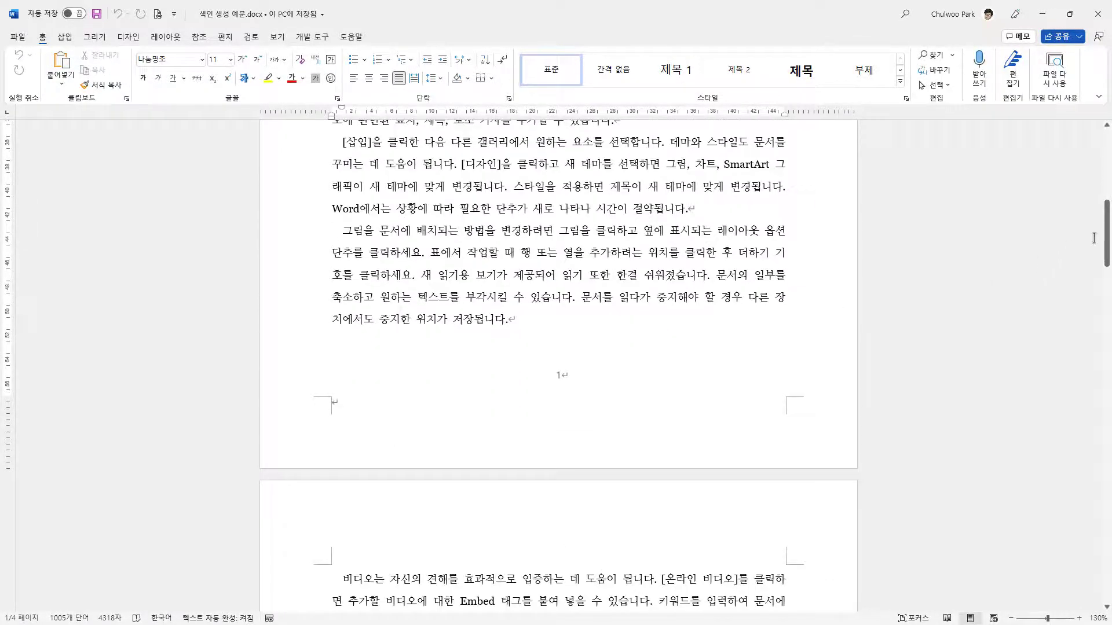
pyautogui.moveTo(1106, 242); pyautogui.dragTo(1104, 542)
pyautogui.click(362, 337)
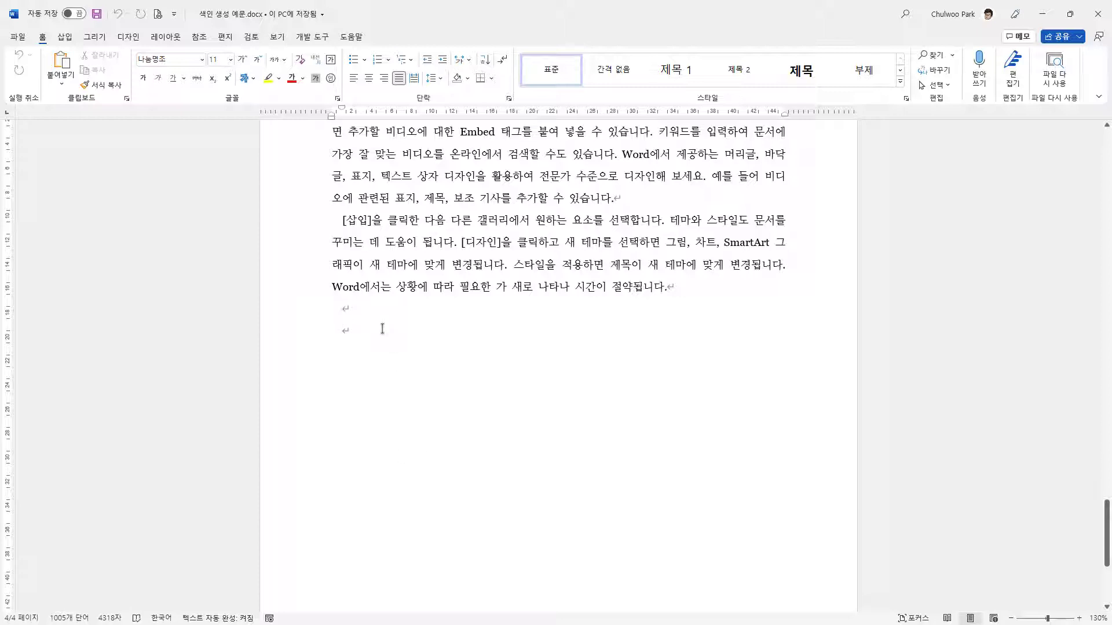
pyautogui.write('ckwdkqrl')
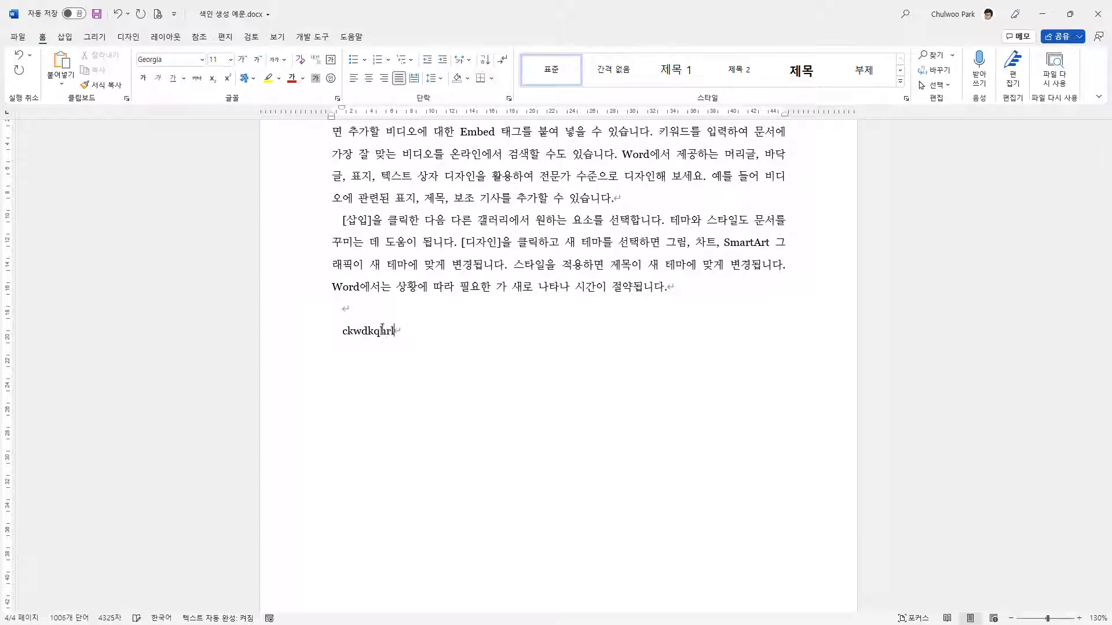
pyautogui.press('Return')
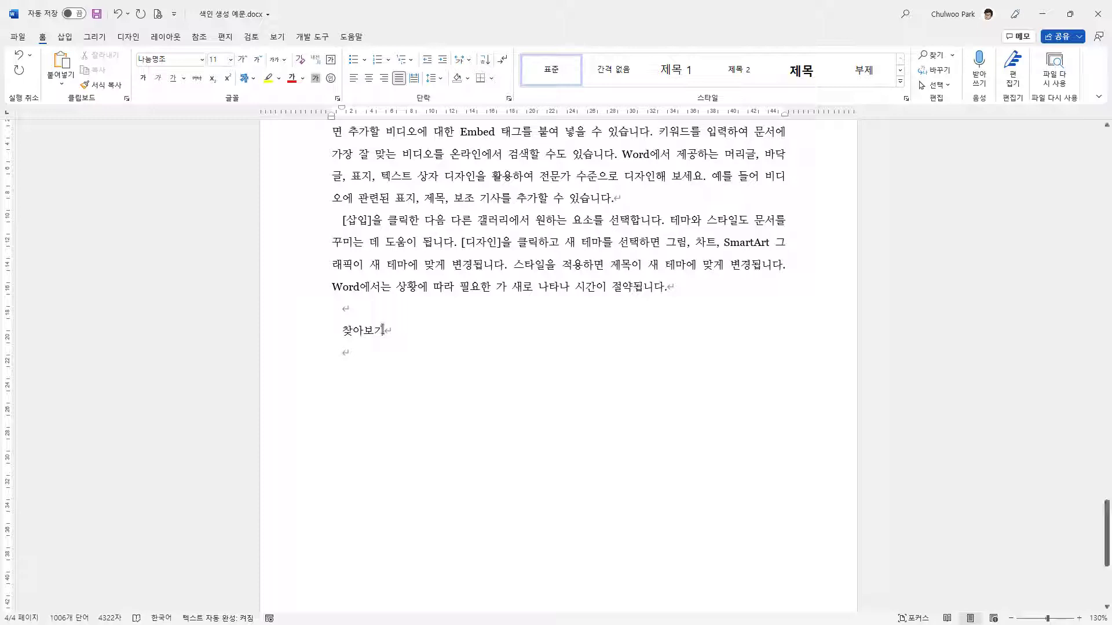
pyautogui.write('(')
pyautogui.write('tordls)')
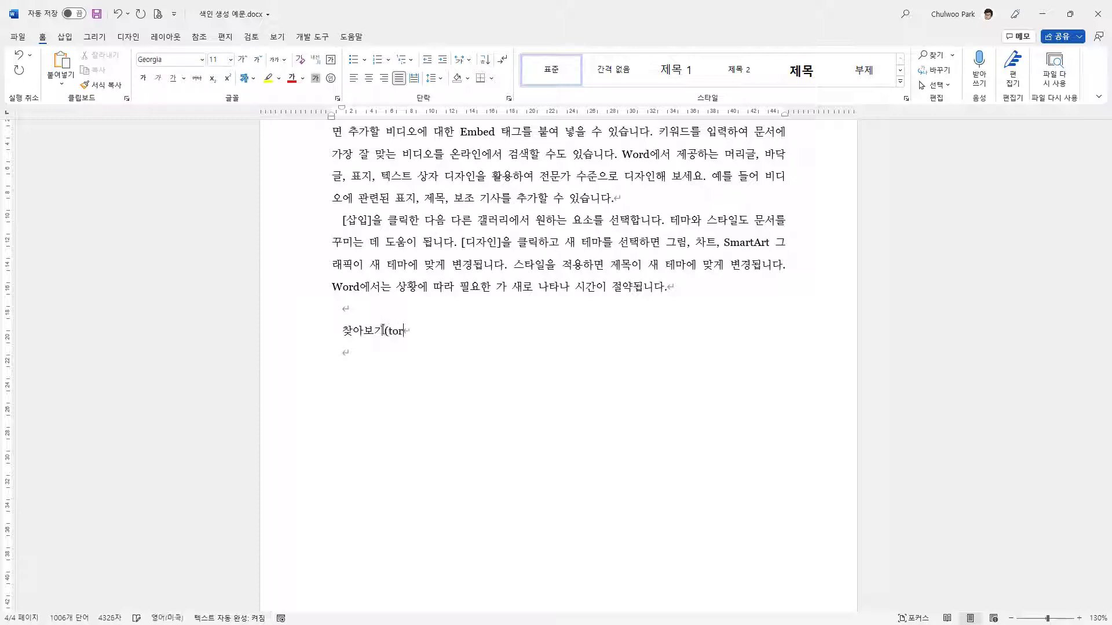
pyautogui.click(379, 370)
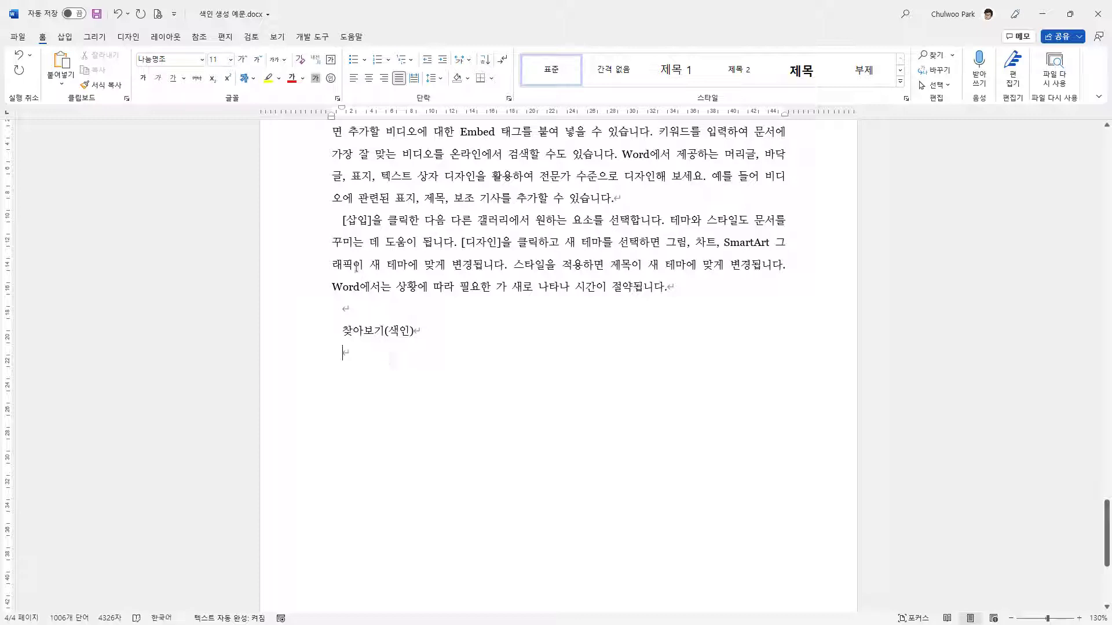
# Step: Insert an extra blank line above the 찾아보기(색인) heading and return the cursor to the empty line below it
pyautogui.moveTo(346, 221); pyautogui.dragTo(364, 222)
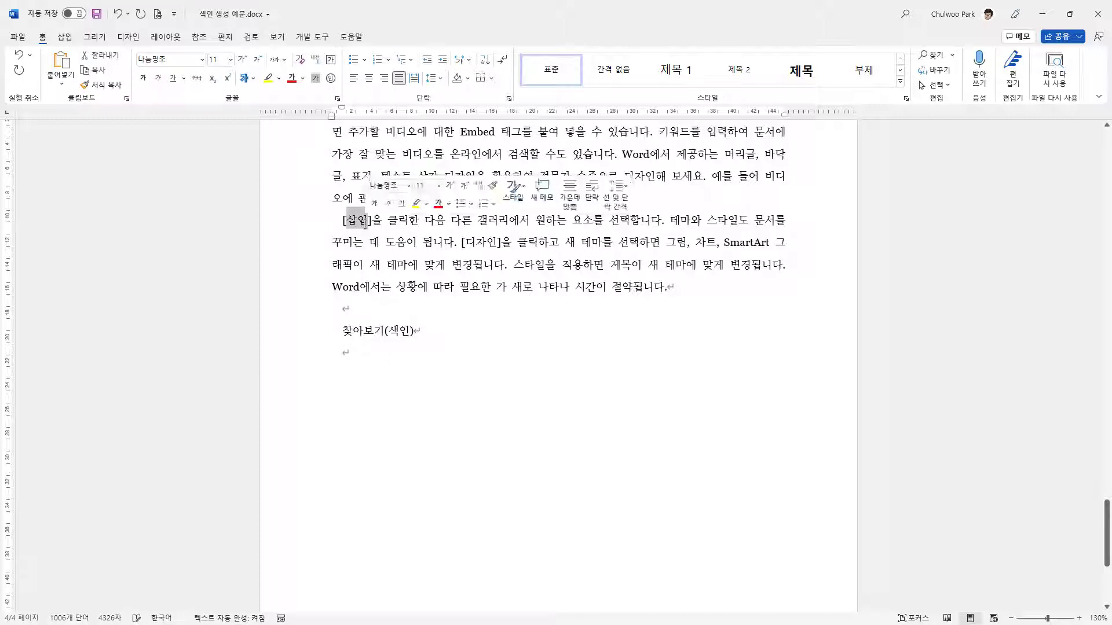
pyautogui.click(348, 353)
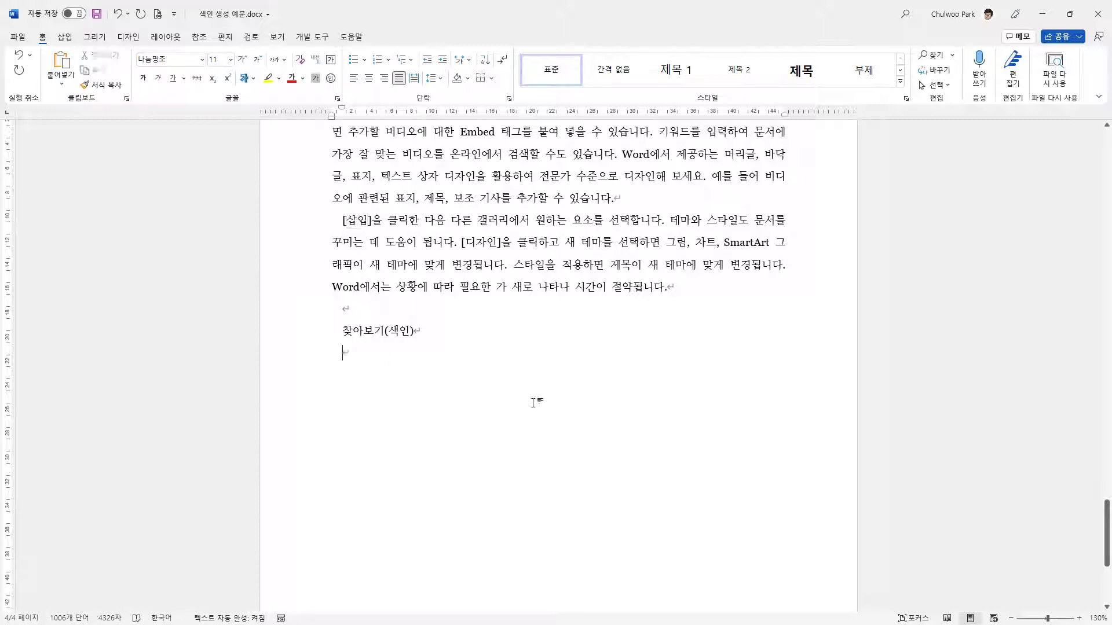
pyautogui.press('Return')
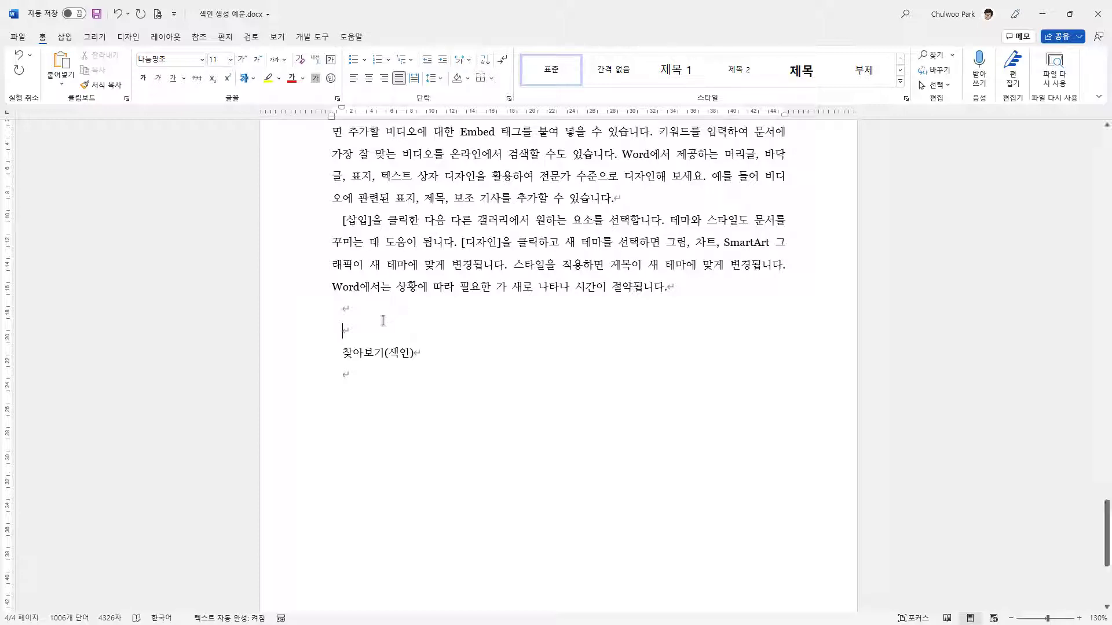
pyautogui.click(347, 390)
# Step: Look through the body text for words suited to the index, such as 비디오 and 디자인, and at the place for the index
pyautogui.scroll(2, 420, 405)
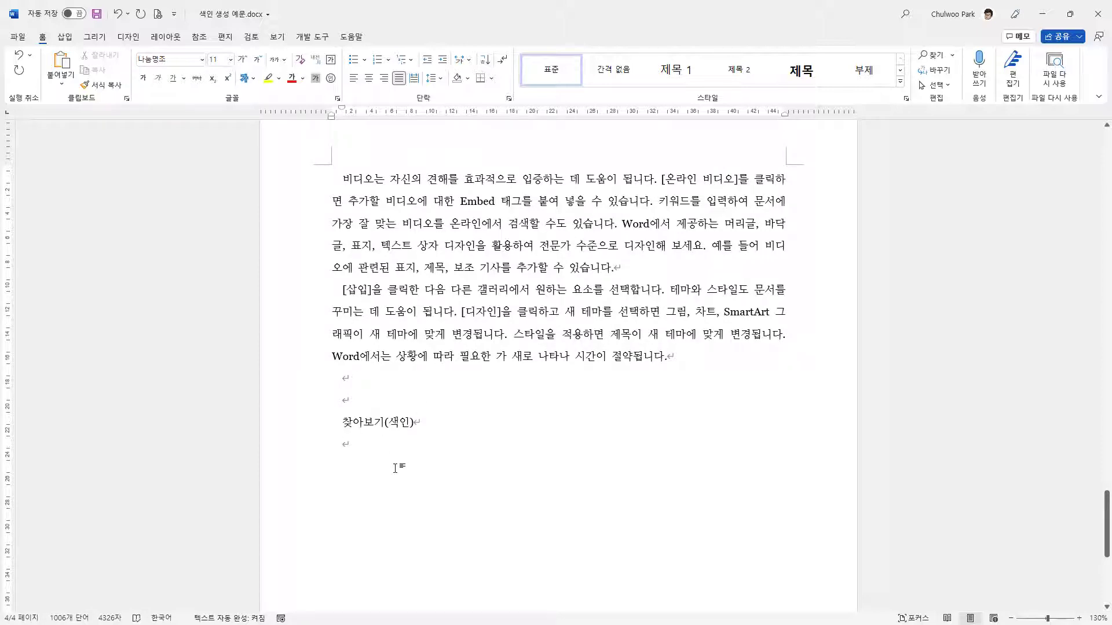
pyautogui.scroll(2, 395, 468)
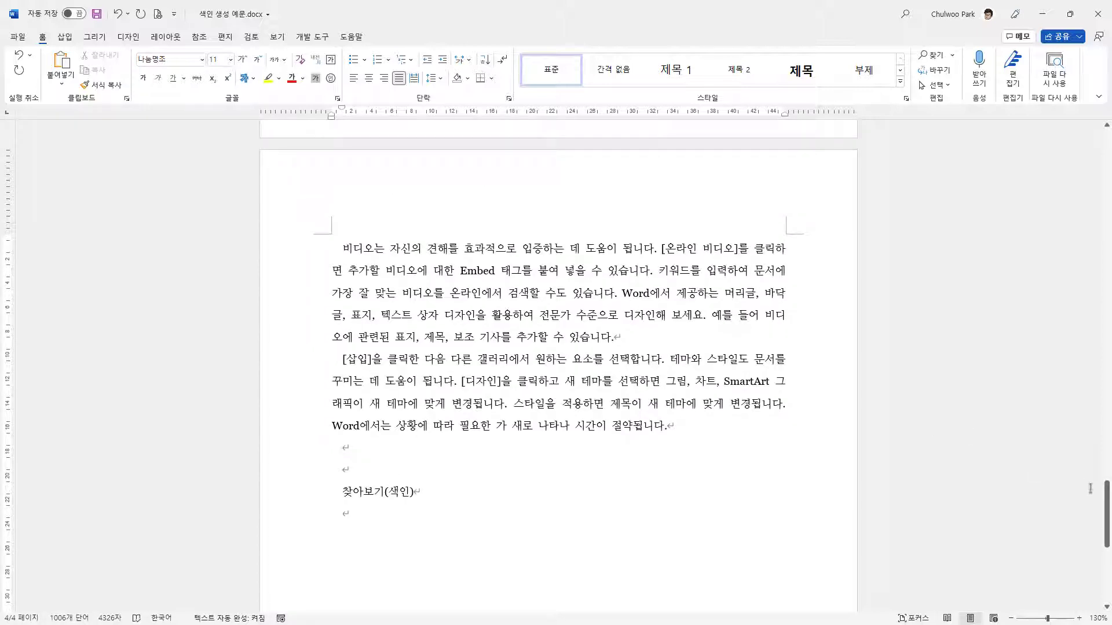
pyautogui.moveTo(1107, 499); pyautogui.dragTo(1107, 149)
pyautogui.click(447, 316)
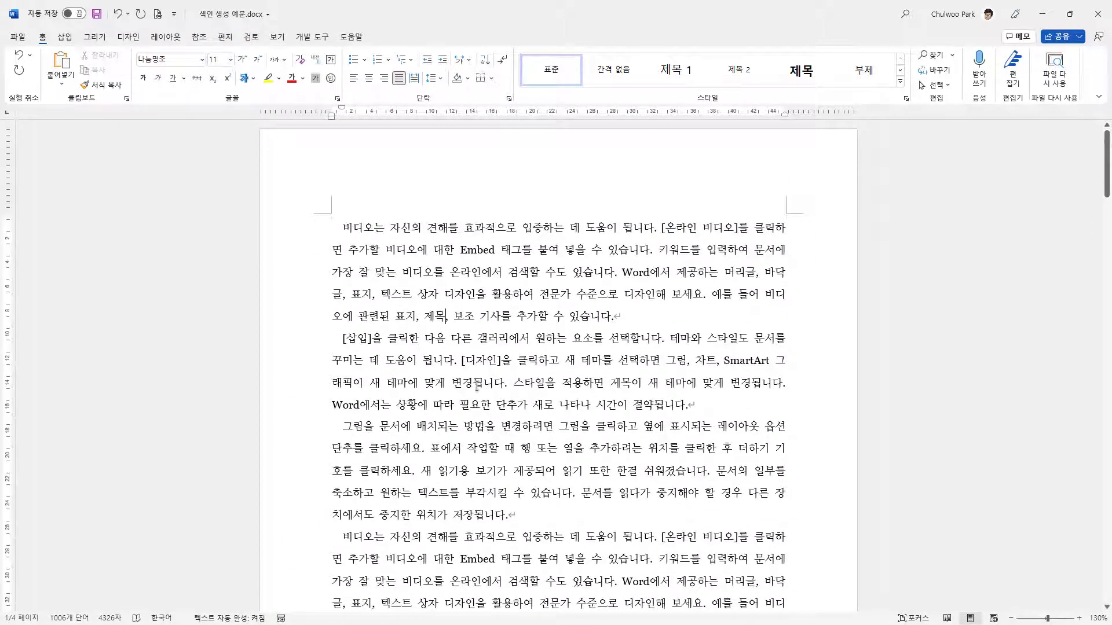
pyautogui.scroll(-1, 476, 392)
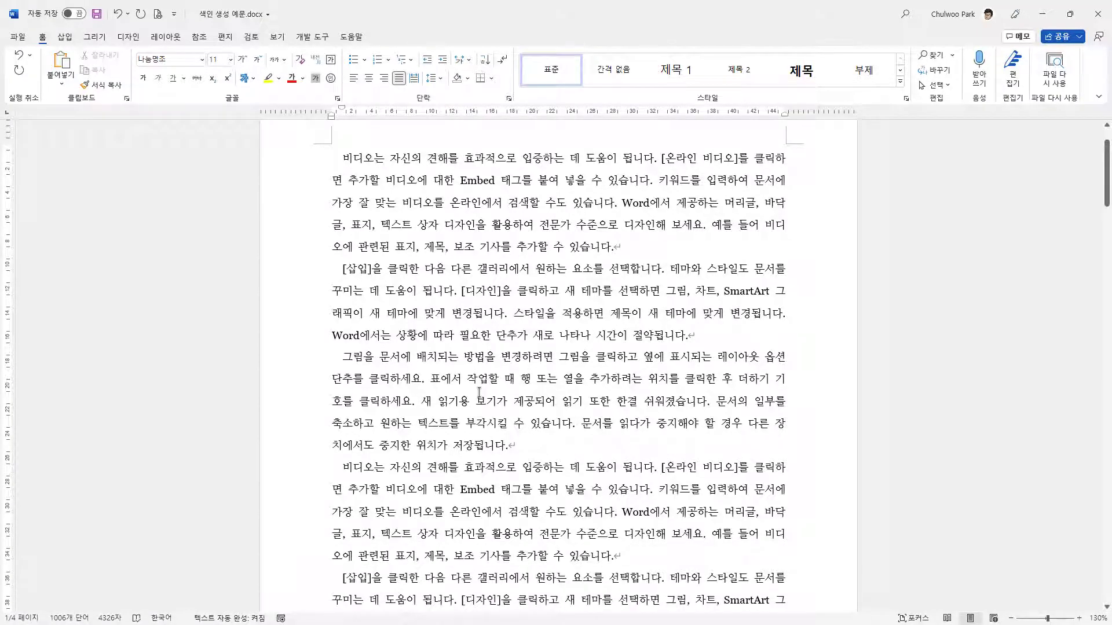
pyautogui.scroll(-1, 479, 420)
pyautogui.scroll(-1, 478, 420)
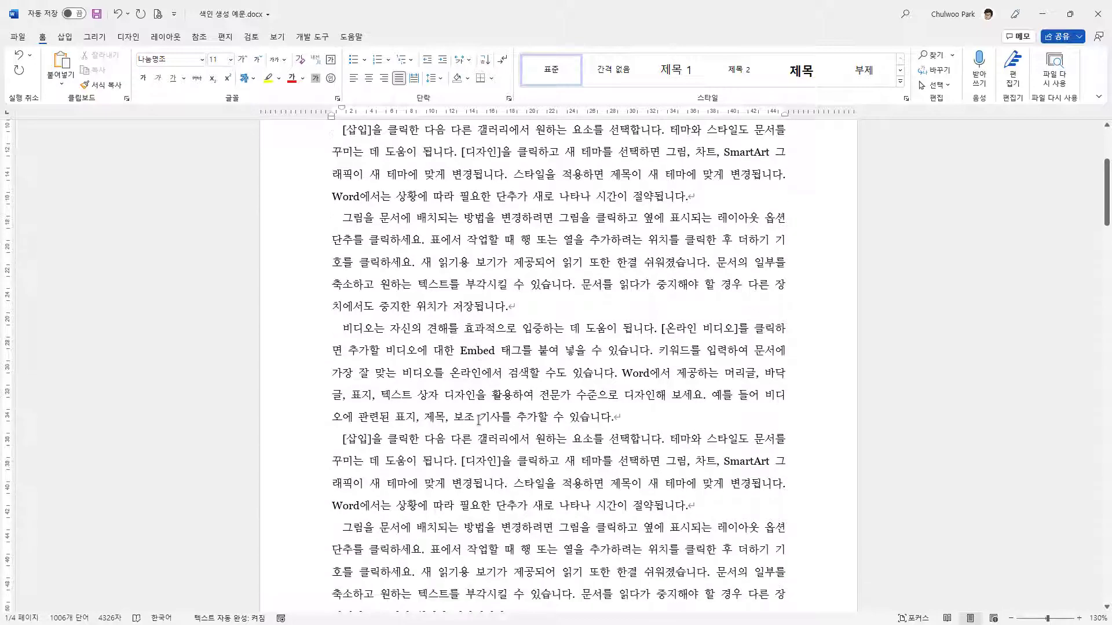
pyautogui.scroll(-1, 479, 418)
pyautogui.scroll(2, 478, 420)
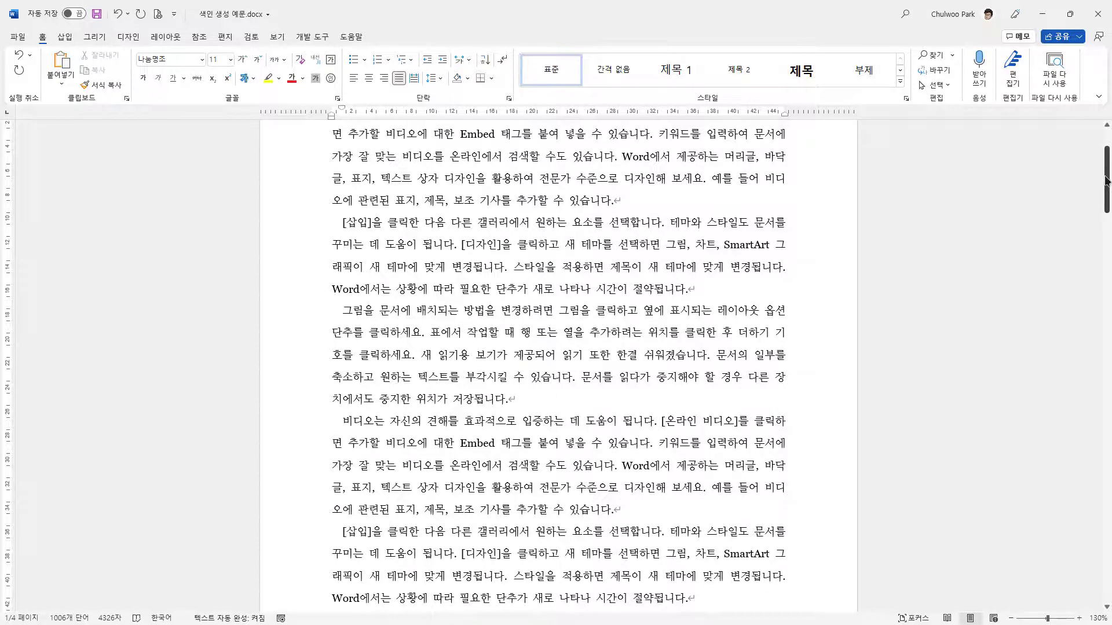
pyautogui.moveTo(1106, 181); pyautogui.dragTo(1106, 164)
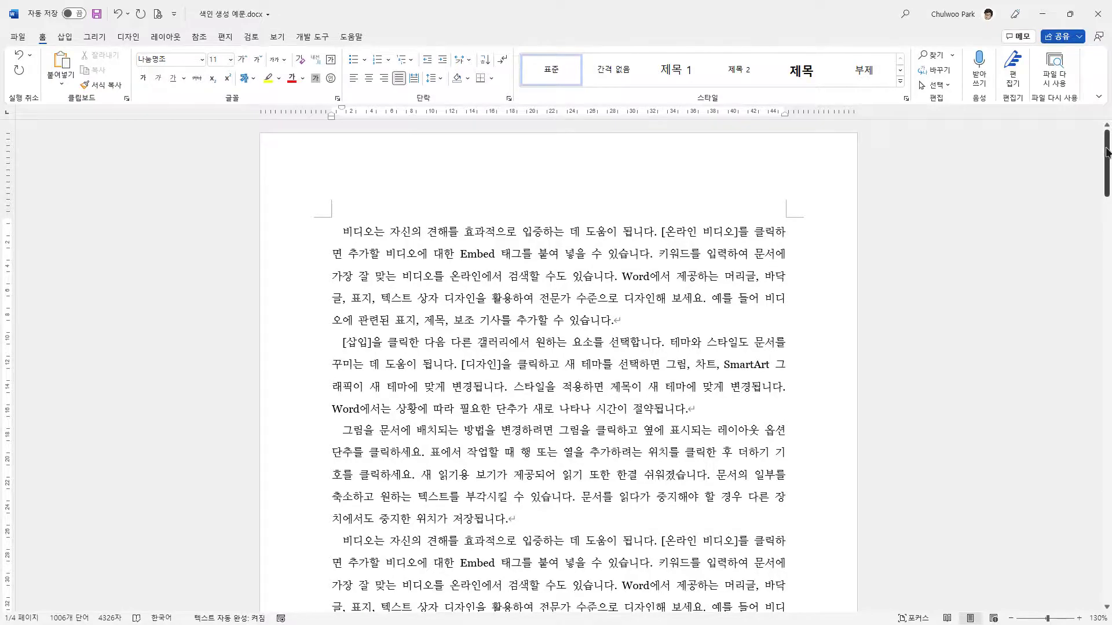
pyautogui.moveTo(1106, 153); pyautogui.dragTo(1096, 520)
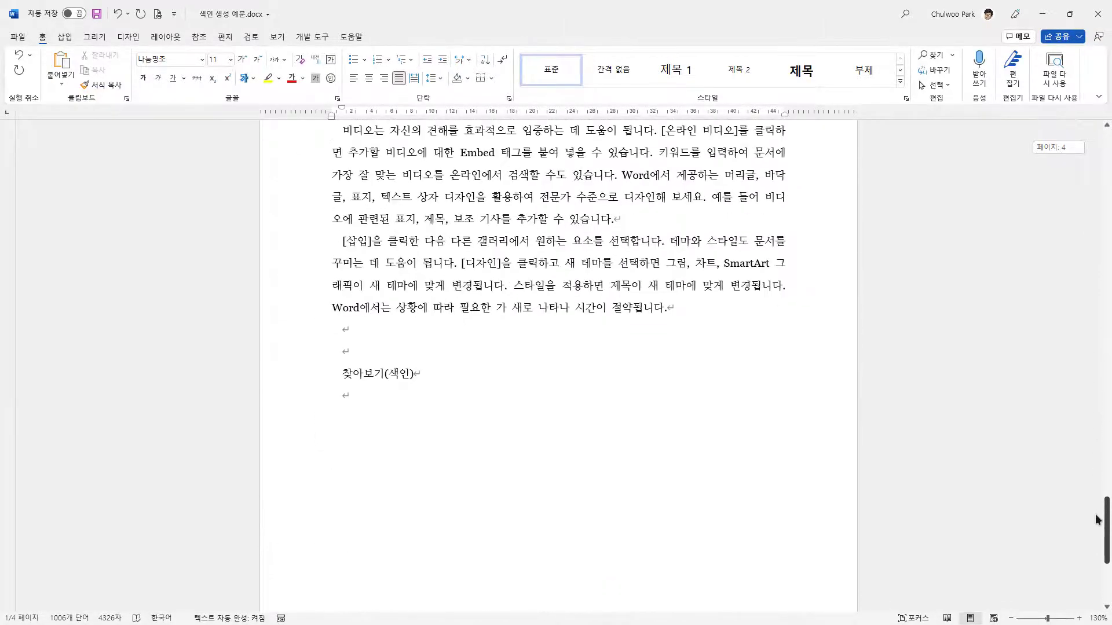
pyautogui.click(372, 403)
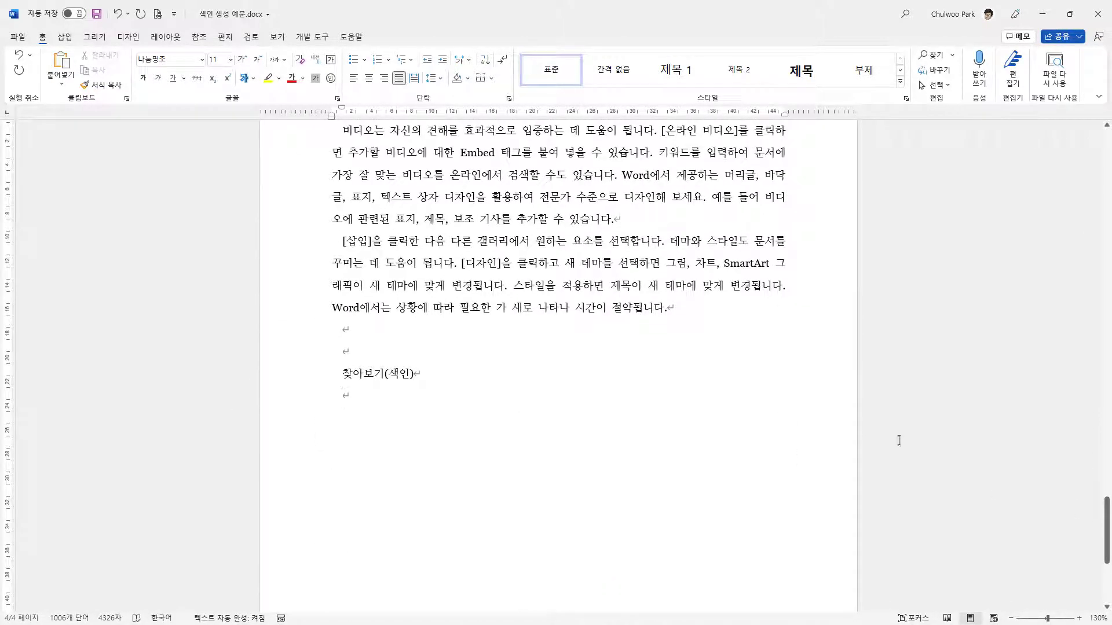
pyautogui.moveTo(1103, 513); pyautogui.dragTo(1106, 140)
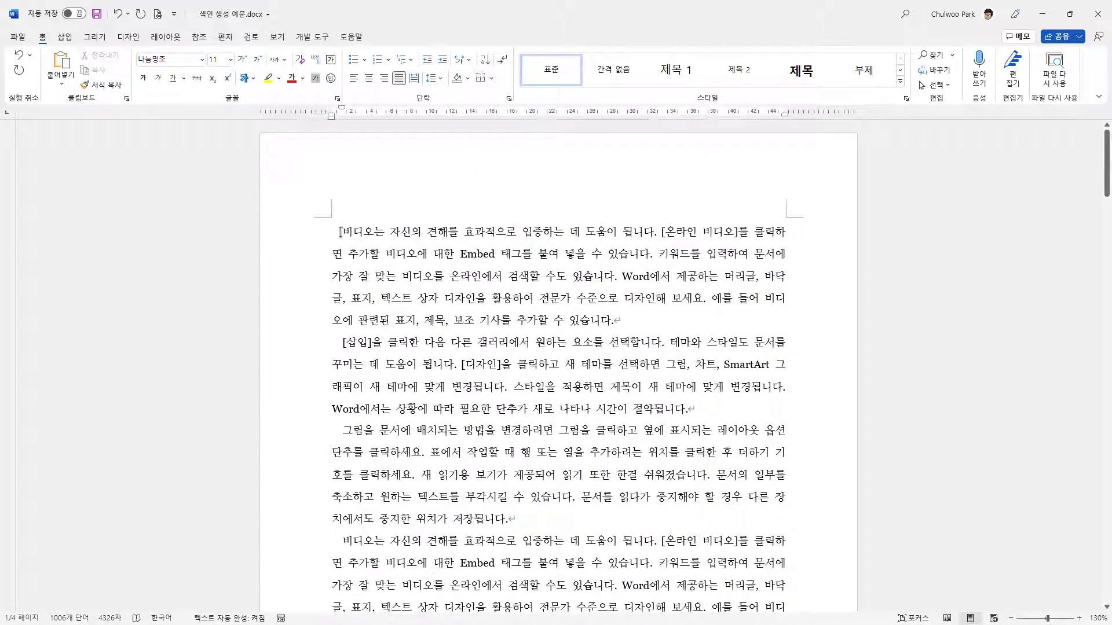
pyautogui.moveTo(341, 232); pyautogui.dragTo(375, 231)
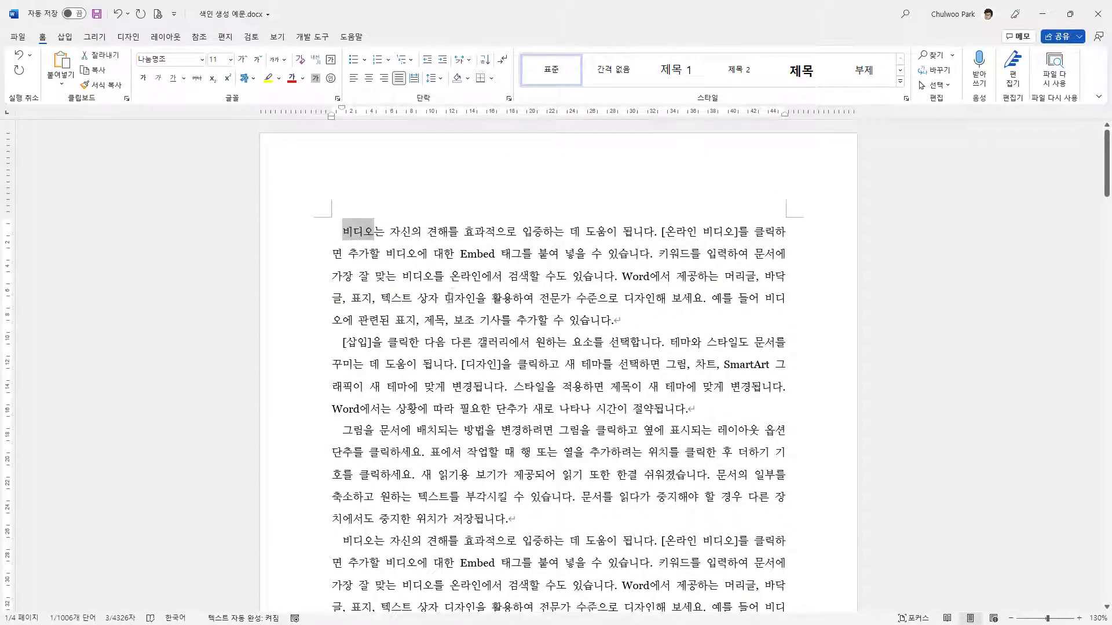
pyautogui.moveTo(444, 298); pyautogui.dragTo(476, 298)
pyautogui.moveTo(463, 347); pyautogui.dragTo(457, 365)
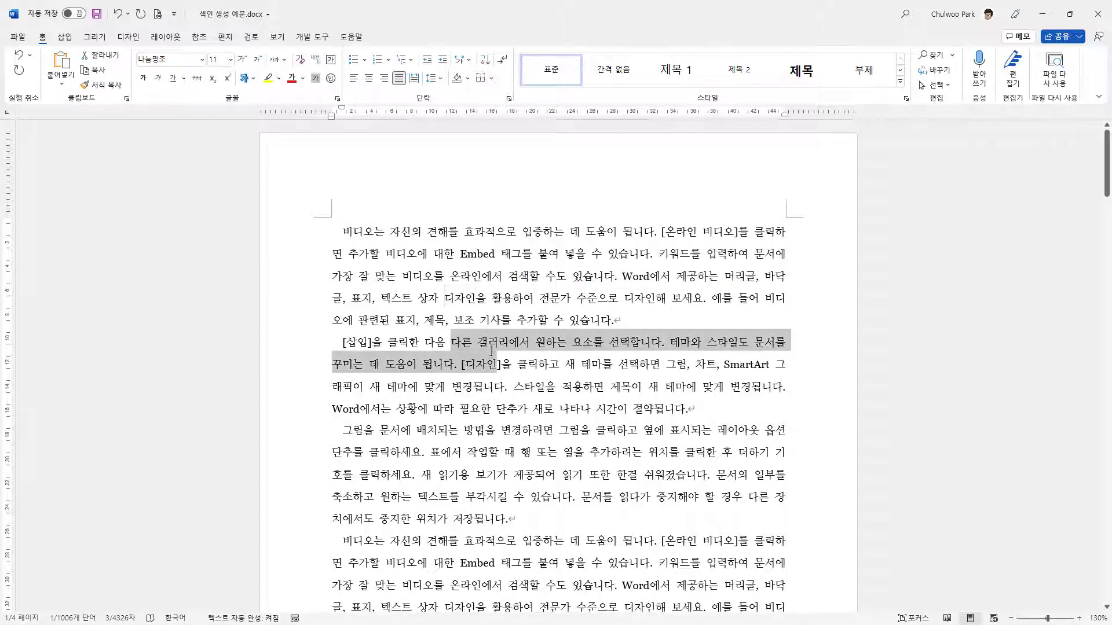
pyautogui.click(433, 318)
pyautogui.click(396, 276)
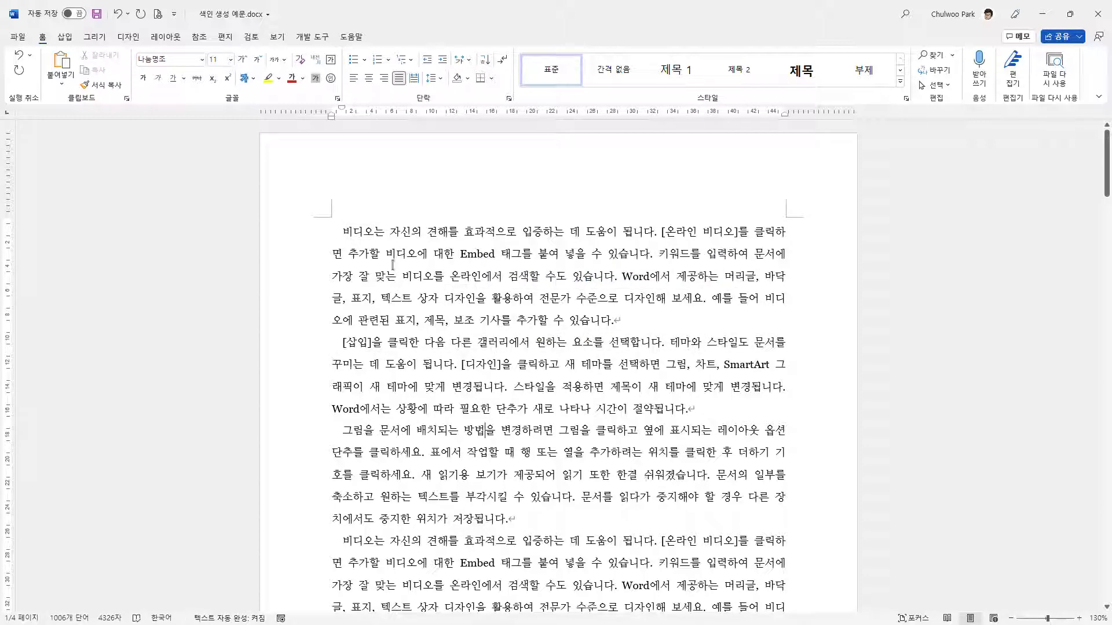
# Step: Examine the index-related commands, the empty line under the 찾아보기(색인) heading, and candidate terms in the first page's paragraphs
pyautogui.click(198, 37)
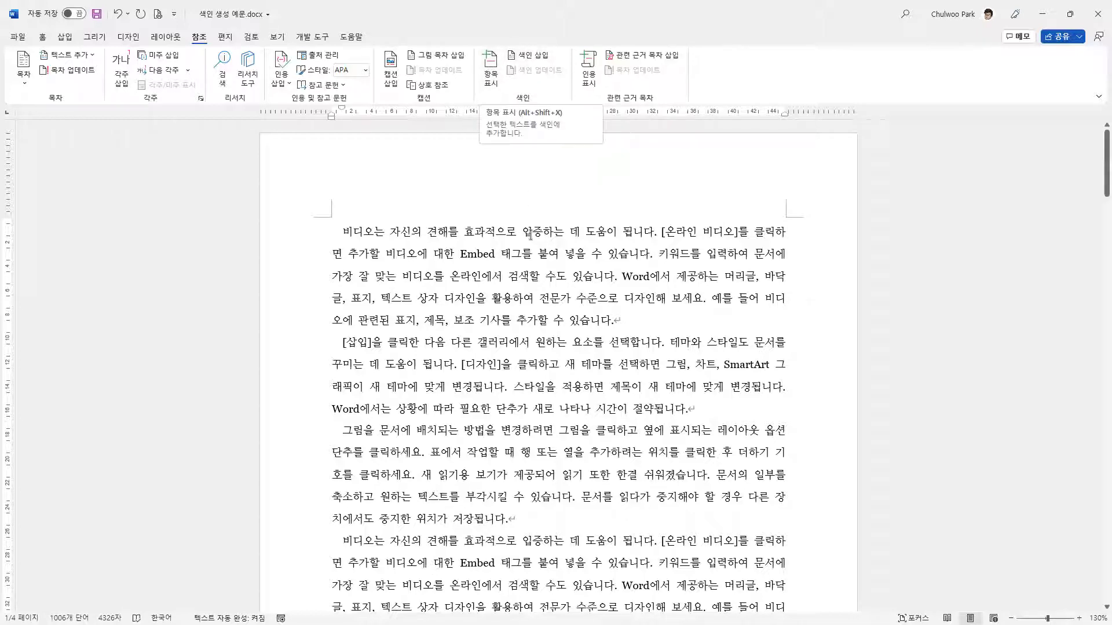
pyautogui.moveTo(1106, 168); pyautogui.dragTo(1107, 556)
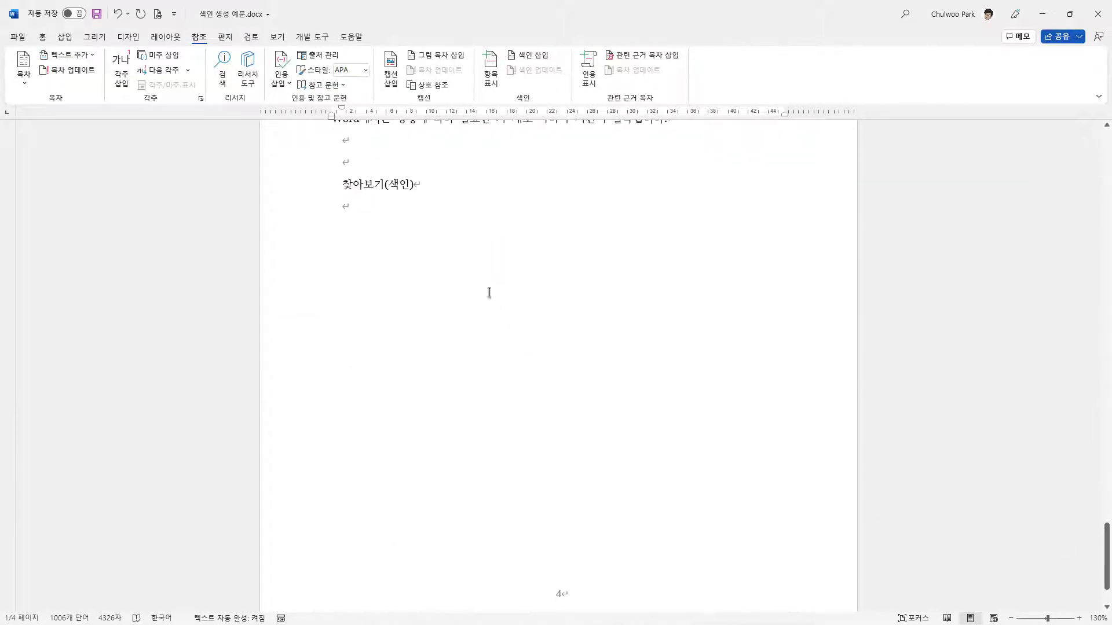
pyautogui.click(386, 226)
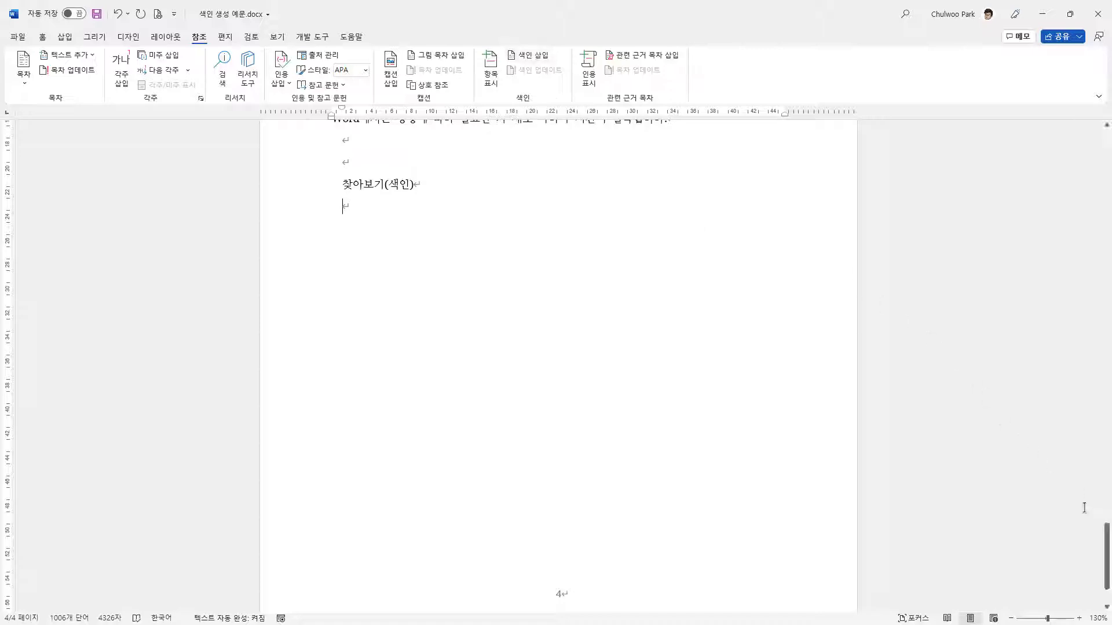
pyautogui.moveTo(1106, 528); pyautogui.dragTo(1102, 139)
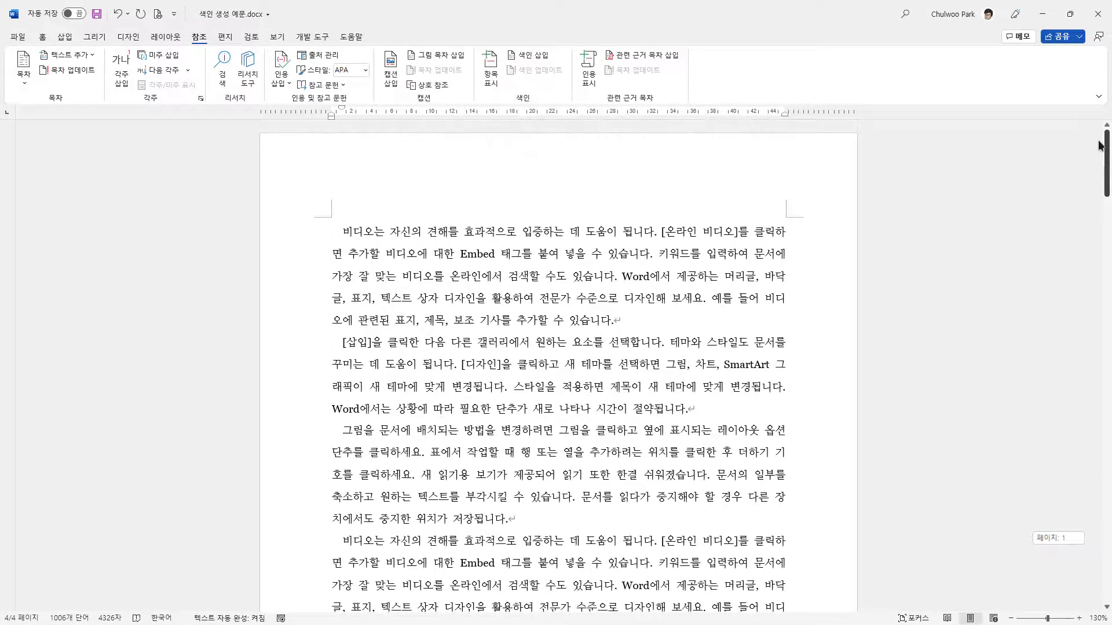
pyautogui.moveTo(346, 233); pyautogui.dragTo(372, 234)
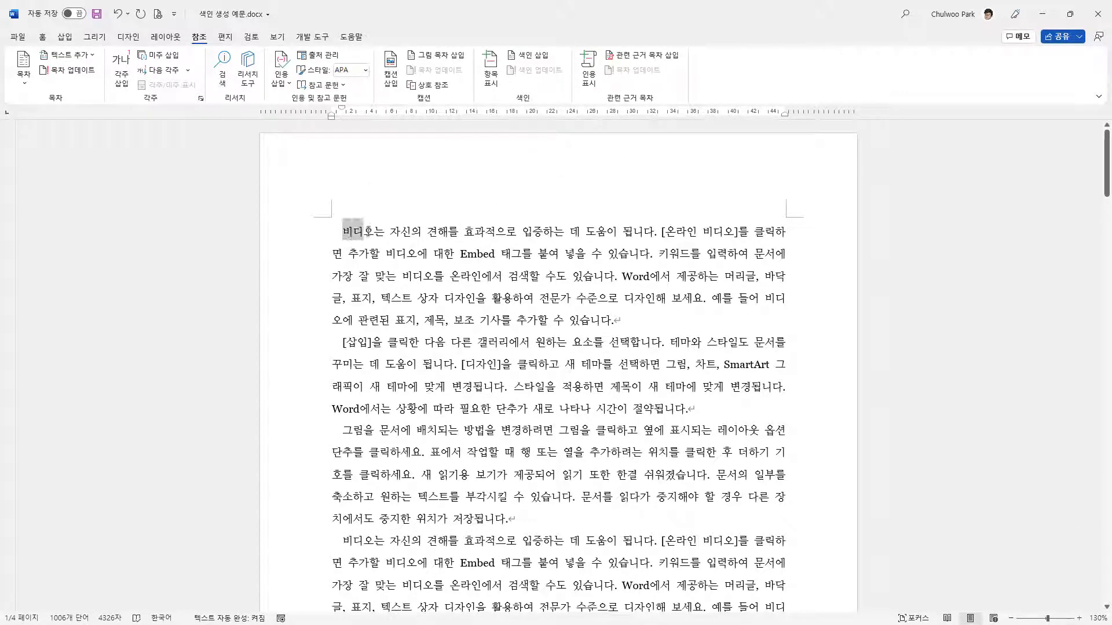
pyautogui.doubleClick(458, 320)
pyautogui.moveTo(491, 320); pyautogui.dragTo(508, 320)
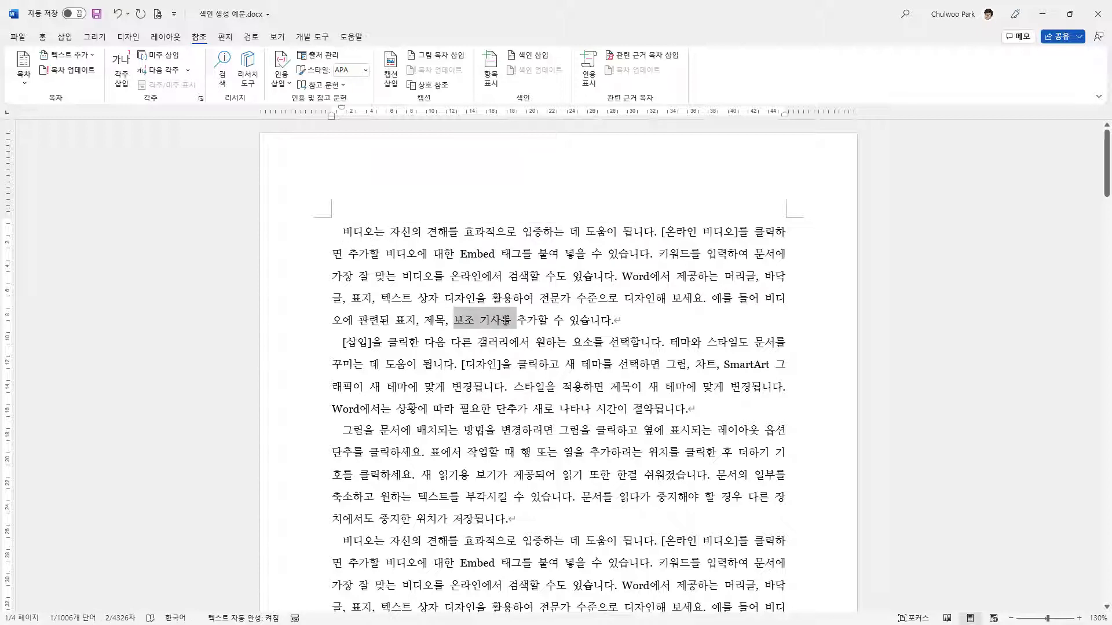
pyautogui.moveTo(515, 386); pyautogui.dragTo(572, 387)
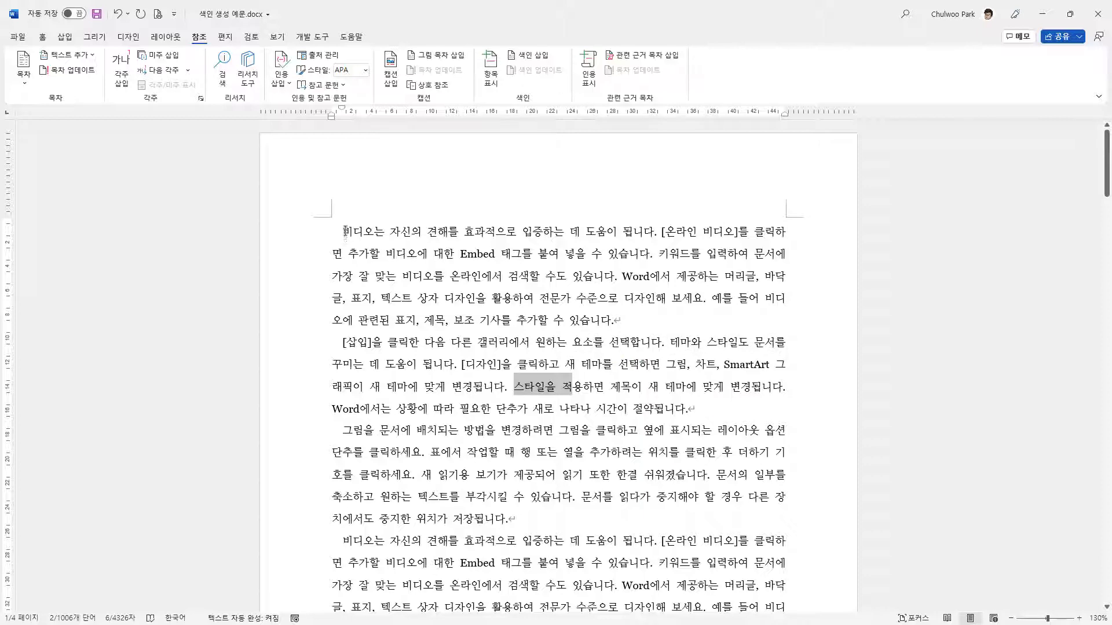
pyautogui.moveTo(345, 232); pyautogui.dragTo(374, 231)
pyautogui.click(368, 253)
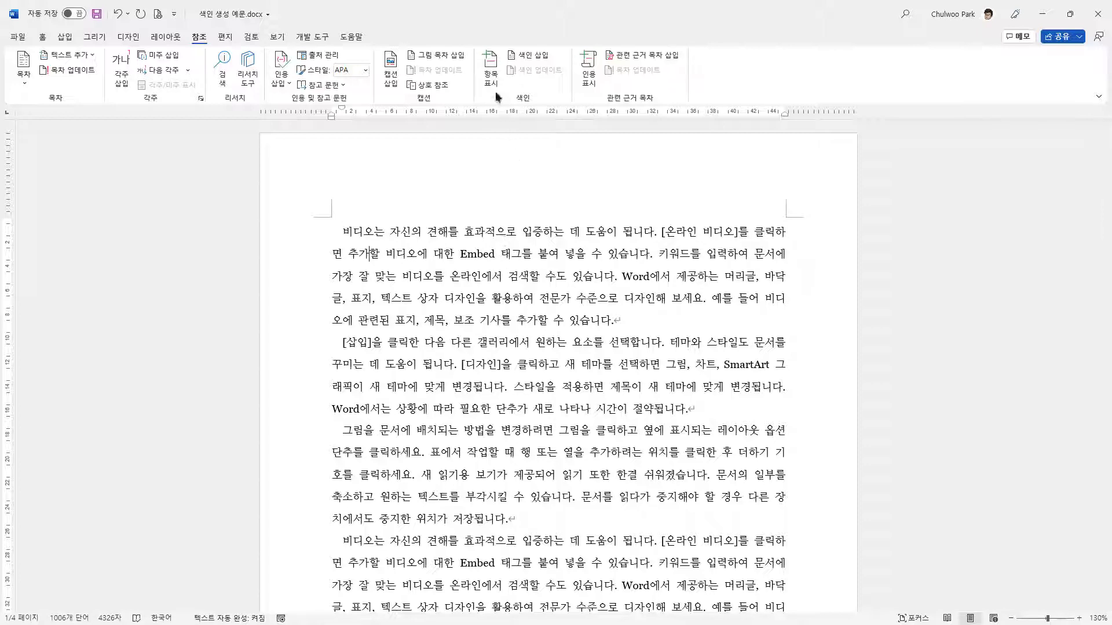
# Step: Mark all occurrences of 비디오 as a main index entry with current-page references and italic page numbers
pyautogui.moveTo(343, 232); pyautogui.dragTo(374, 231)
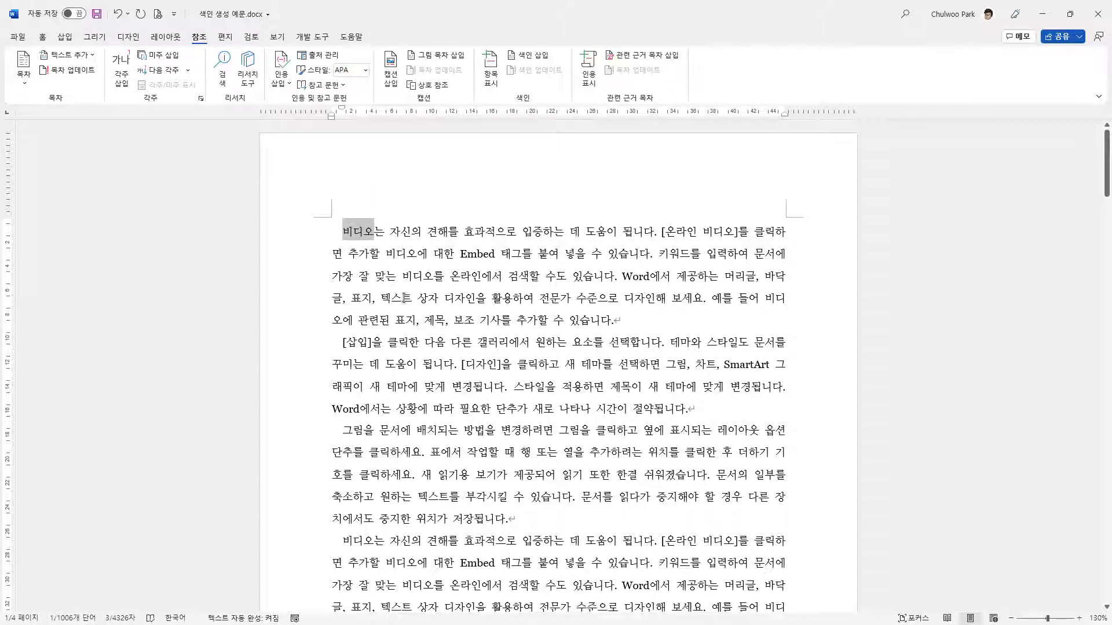
pyautogui.click(492, 76)
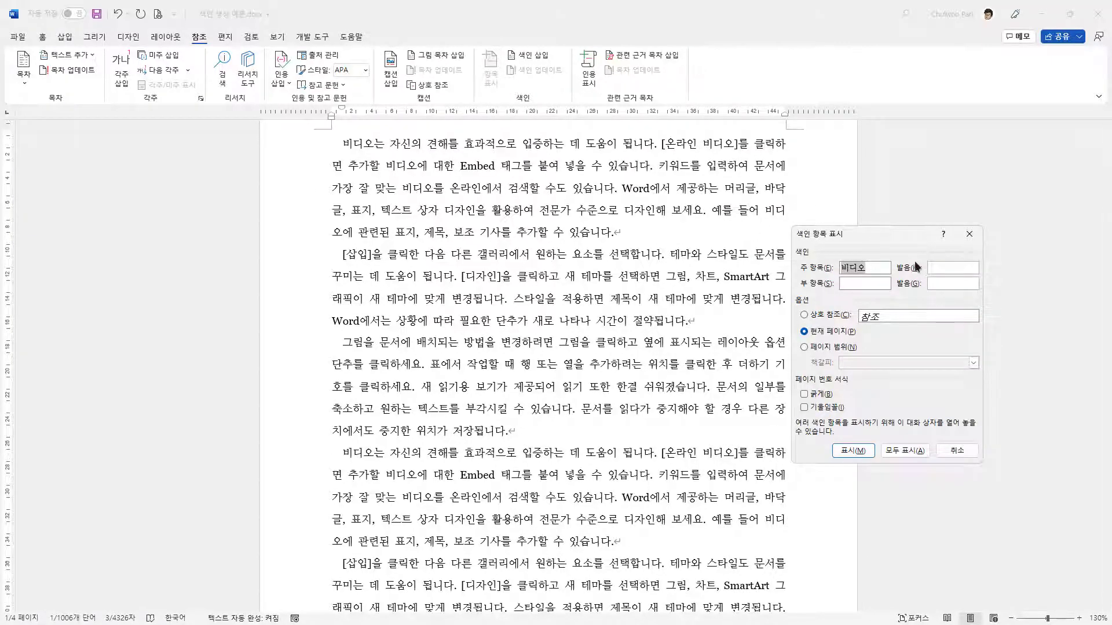
pyautogui.moveTo(886, 234); pyautogui.dragTo(682, 179)
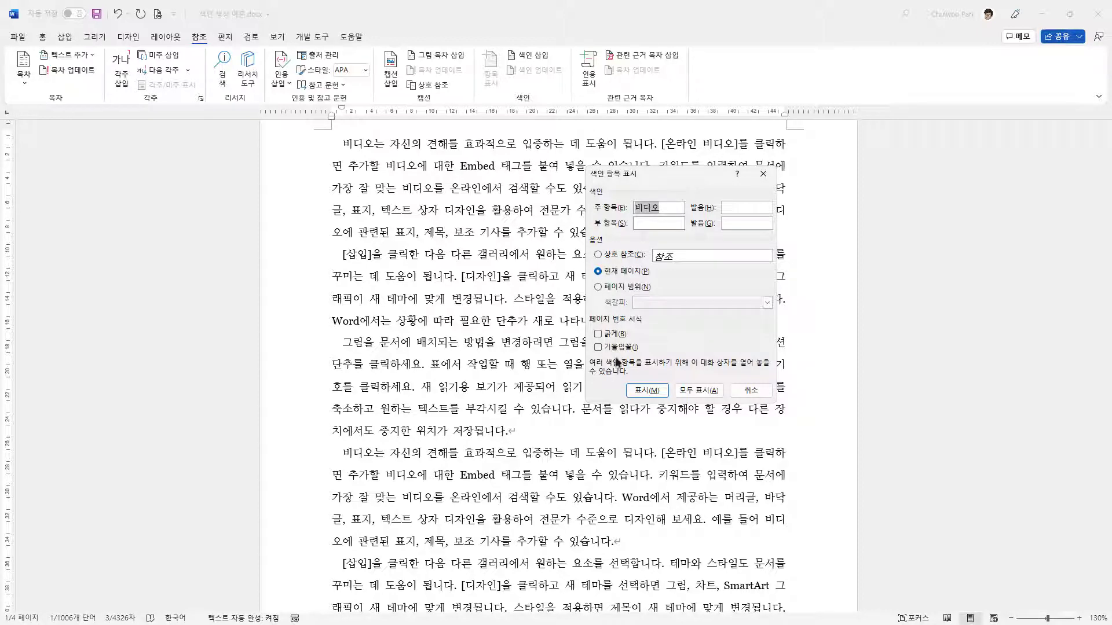
pyautogui.click(597, 347)
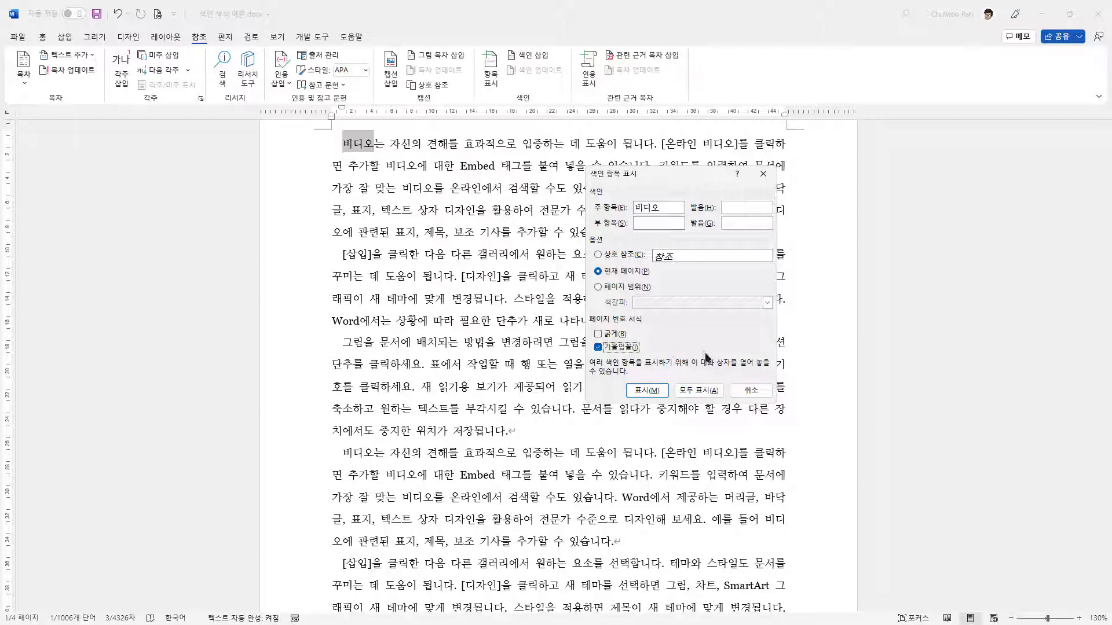
pyautogui.click(714, 392)
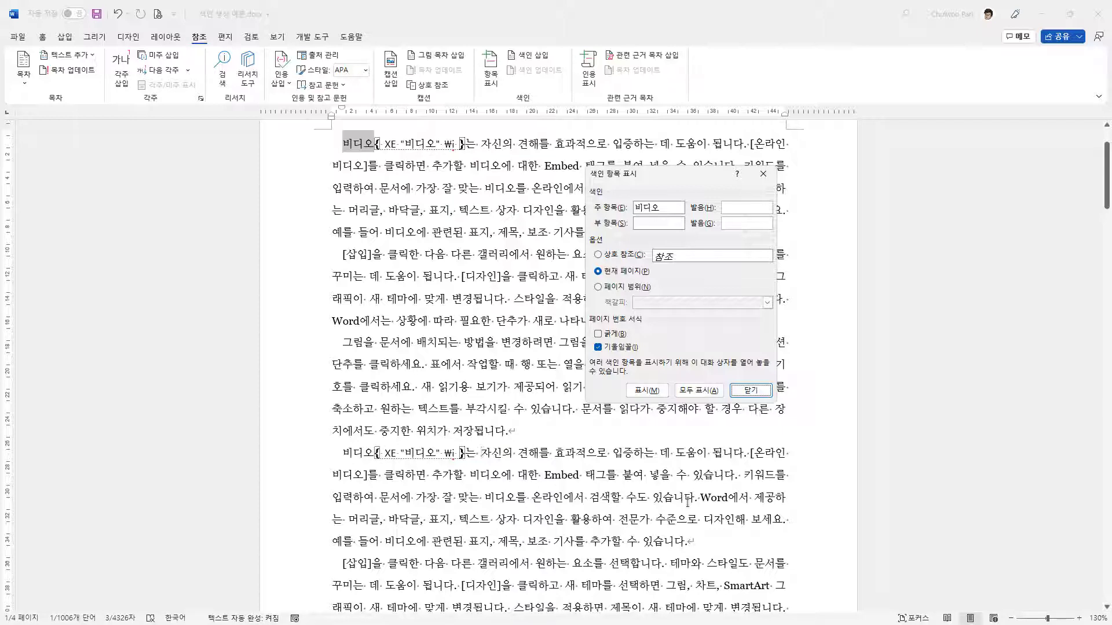
# Step: Mark all occurrences of 온라인 비디오 as an index entry, with the entry dialog moved clear of the text
pyautogui.scroll(-5, 687, 501)
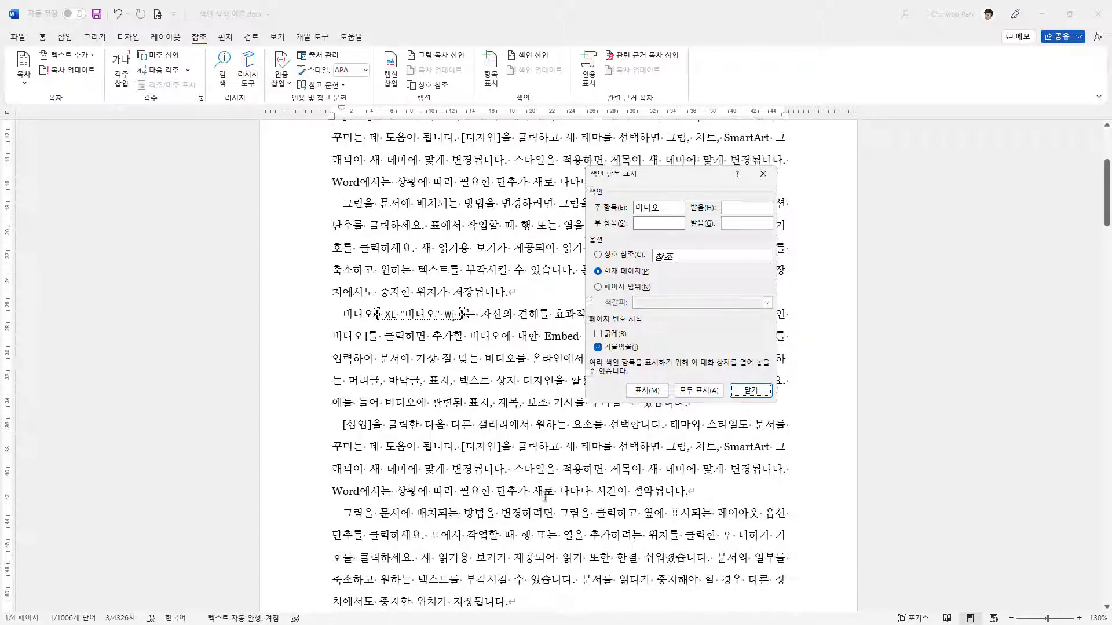
pyautogui.scroll(-4, 544, 495)
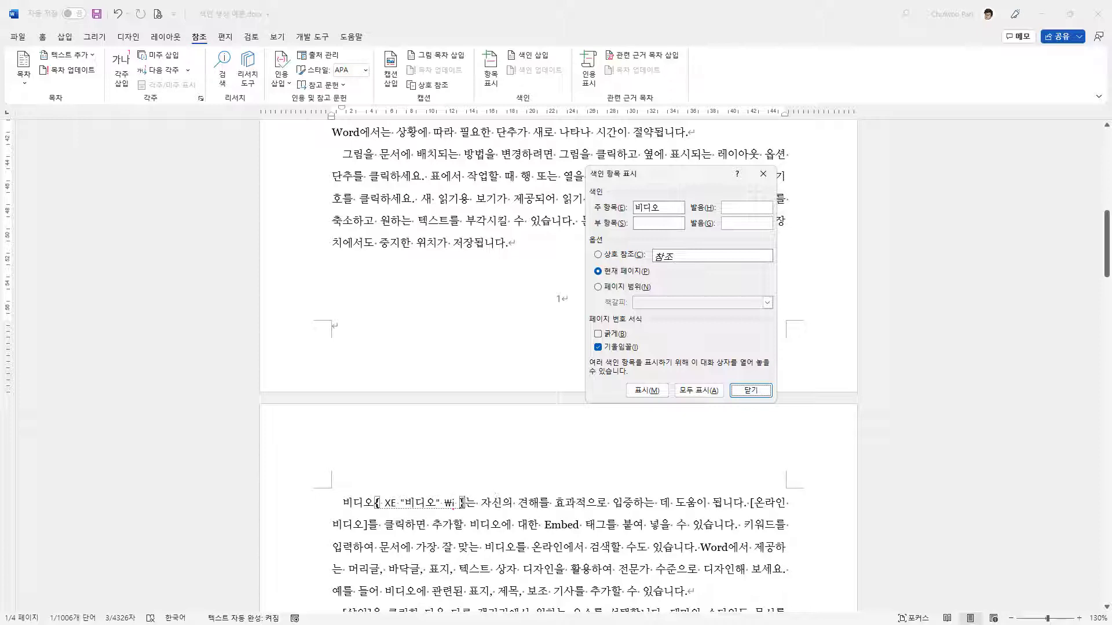
pyautogui.scroll(-6, 462, 503)
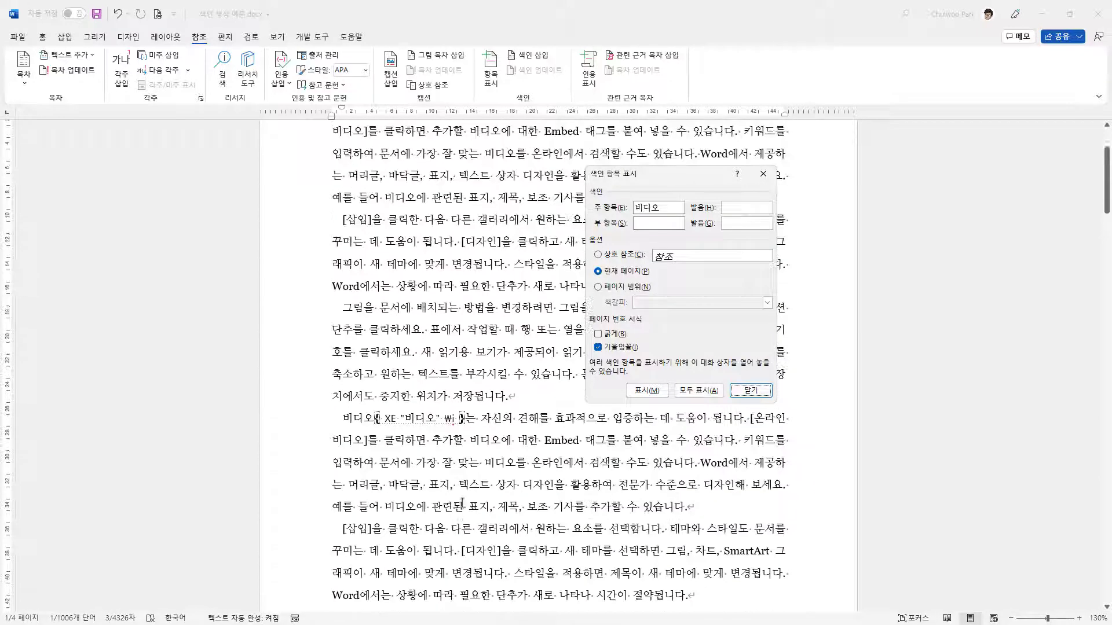
pyautogui.scroll(2, 462, 502)
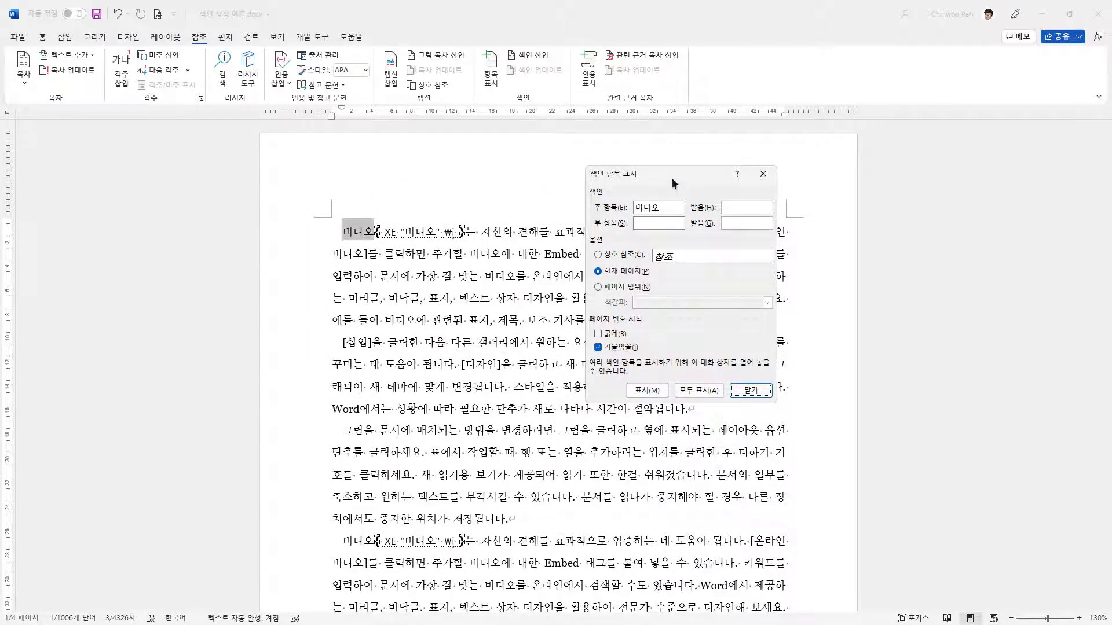
pyautogui.moveTo(671, 183); pyautogui.dragTo(891, 208)
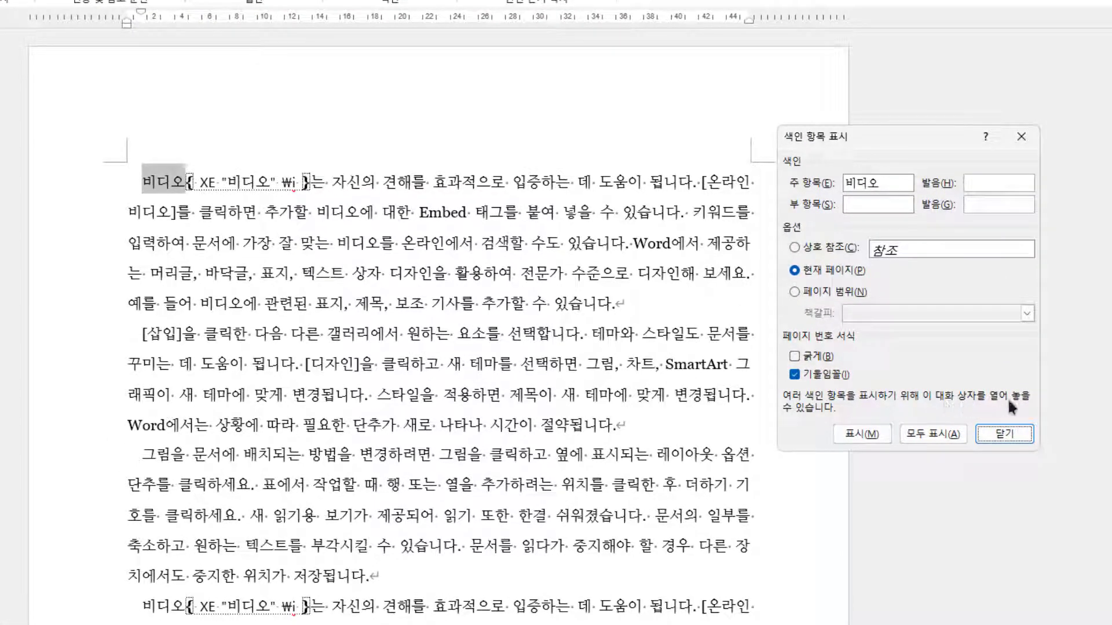
pyautogui.click(714, 180)
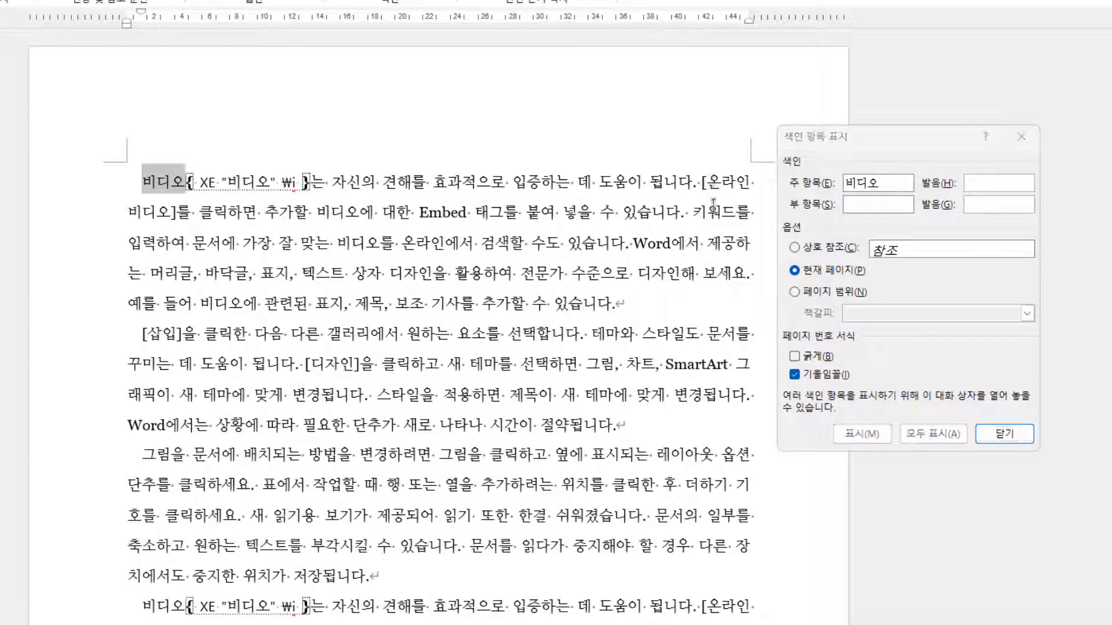
pyautogui.click(714, 182)
pyautogui.moveTo(714, 181); pyautogui.dragTo(170, 212)
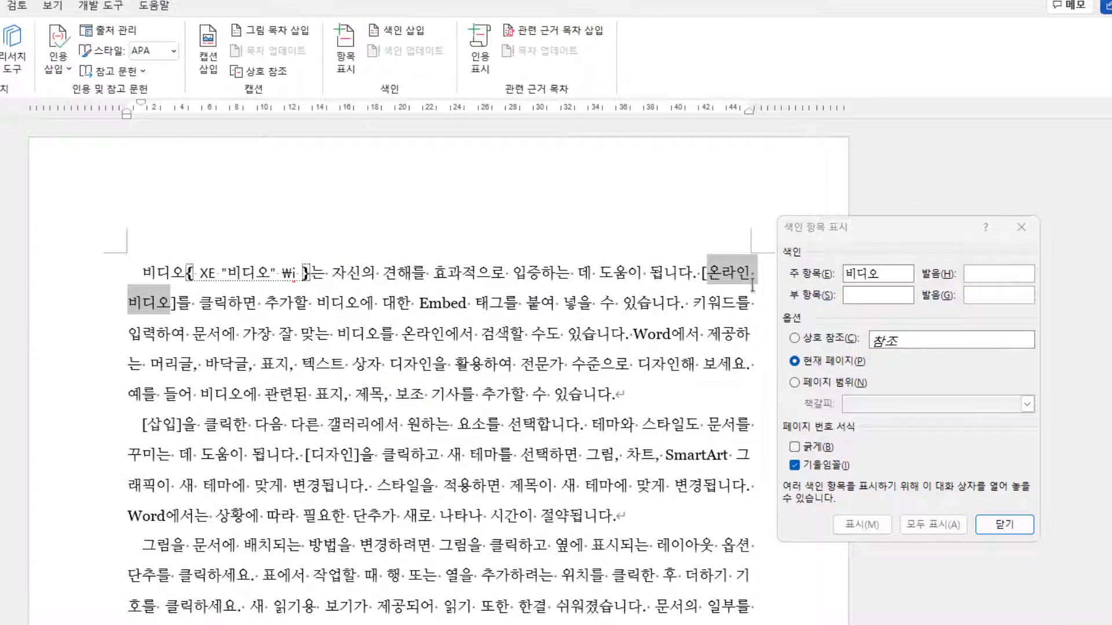
pyautogui.click(346, 58)
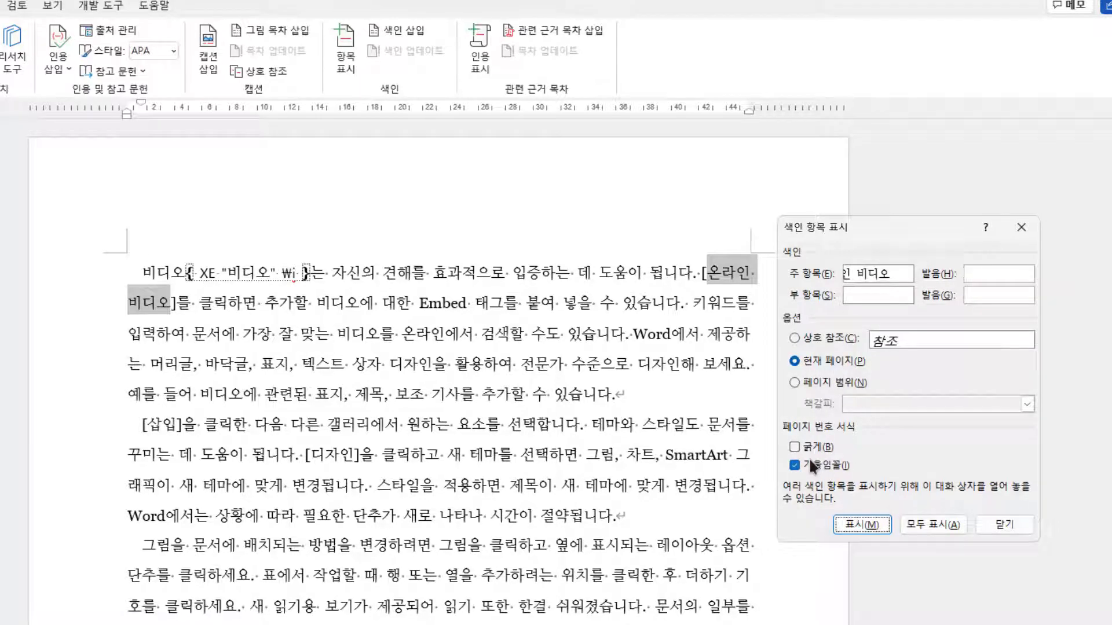
pyautogui.click(939, 523)
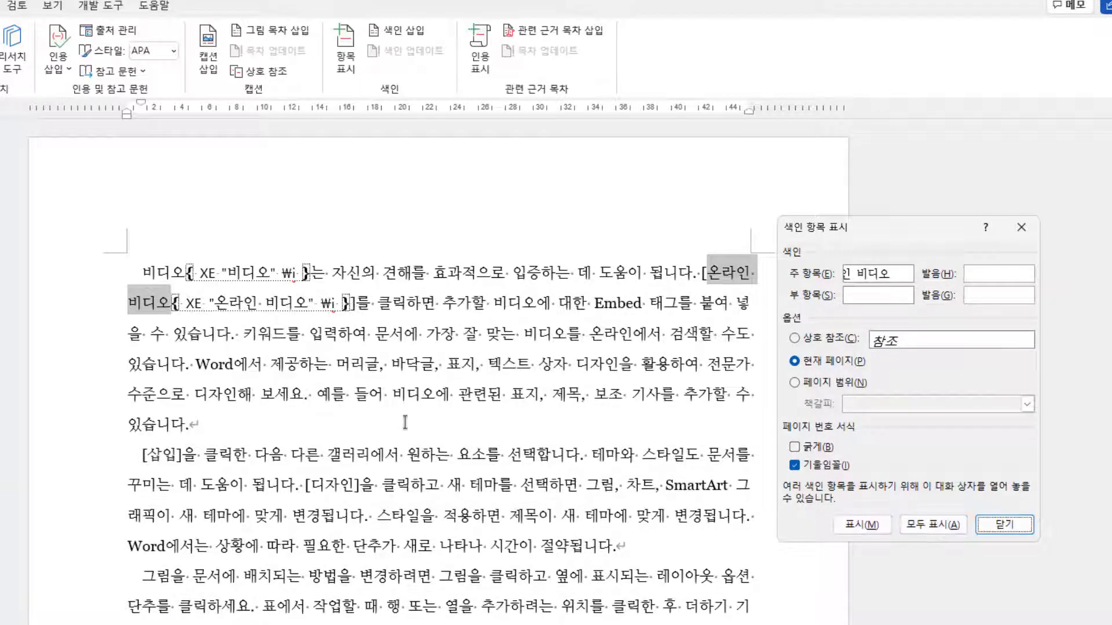
# Step: Mark all occurrences of 삽입 as an index entry, using the bracketed word that starts the second paragraph
pyautogui.scroll(-1, 533, 508)
pyautogui.scroll(-2, 532, 508)
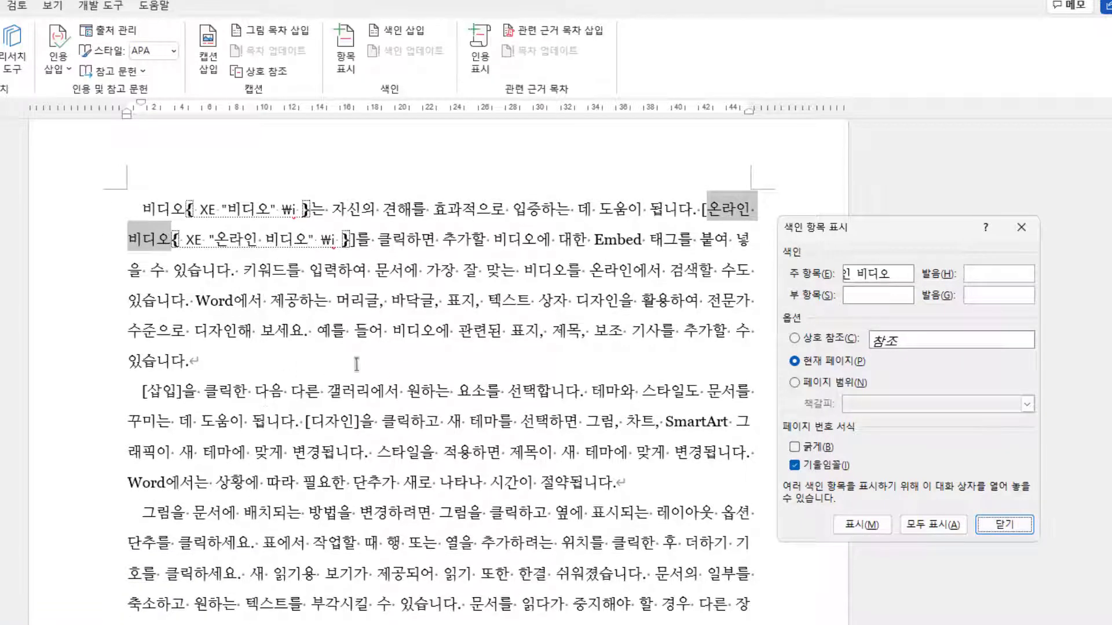
pyautogui.moveTo(147, 393); pyautogui.dragTo(171, 391)
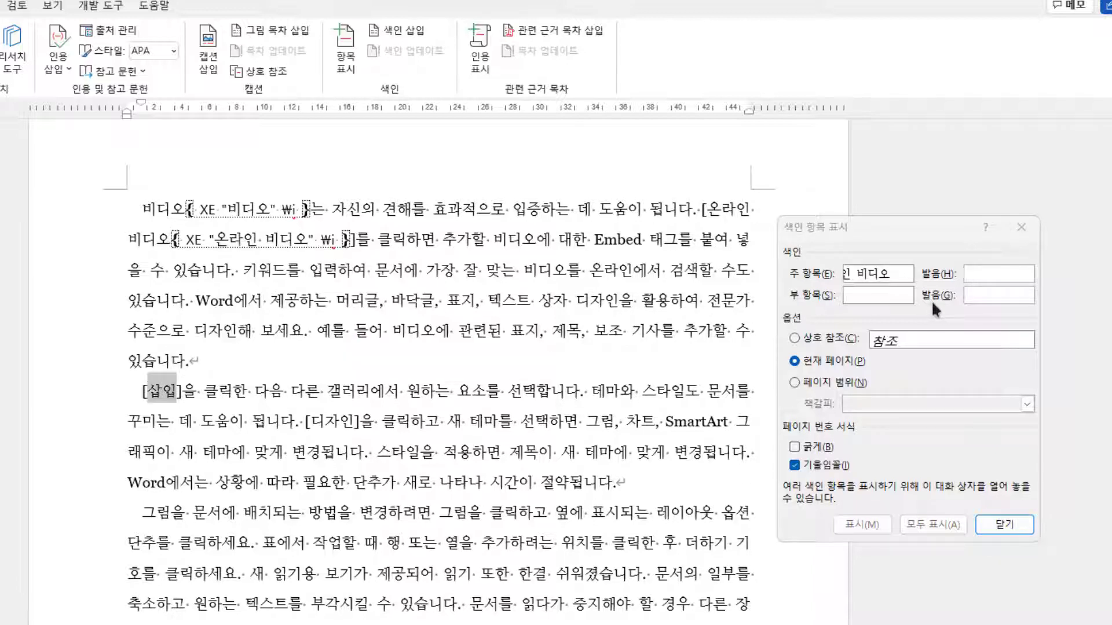
pyautogui.click(356, 55)
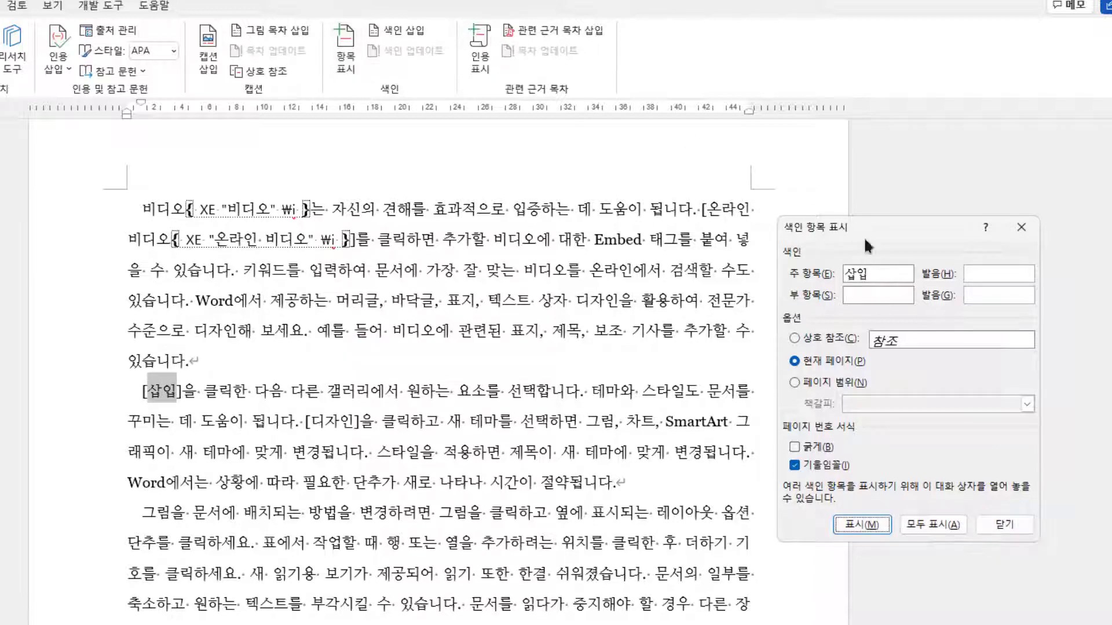
pyautogui.click(938, 523)
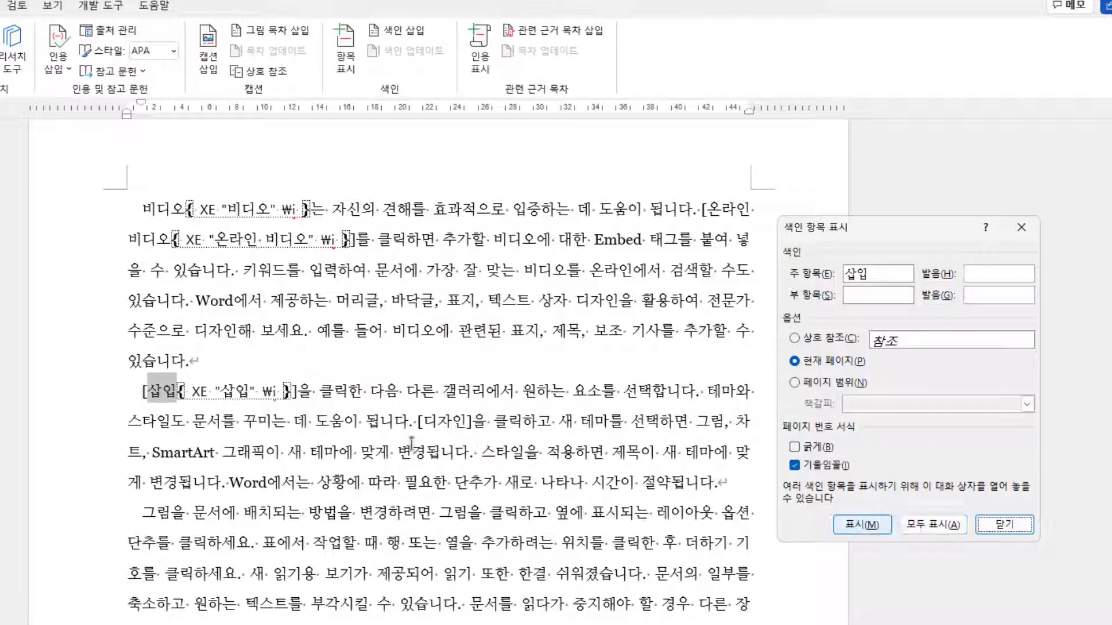
# Step: Mark all occurrences of 스타일 as an index entry, using the word in the second paragraph
pyautogui.scroll(-1, 393, 428)
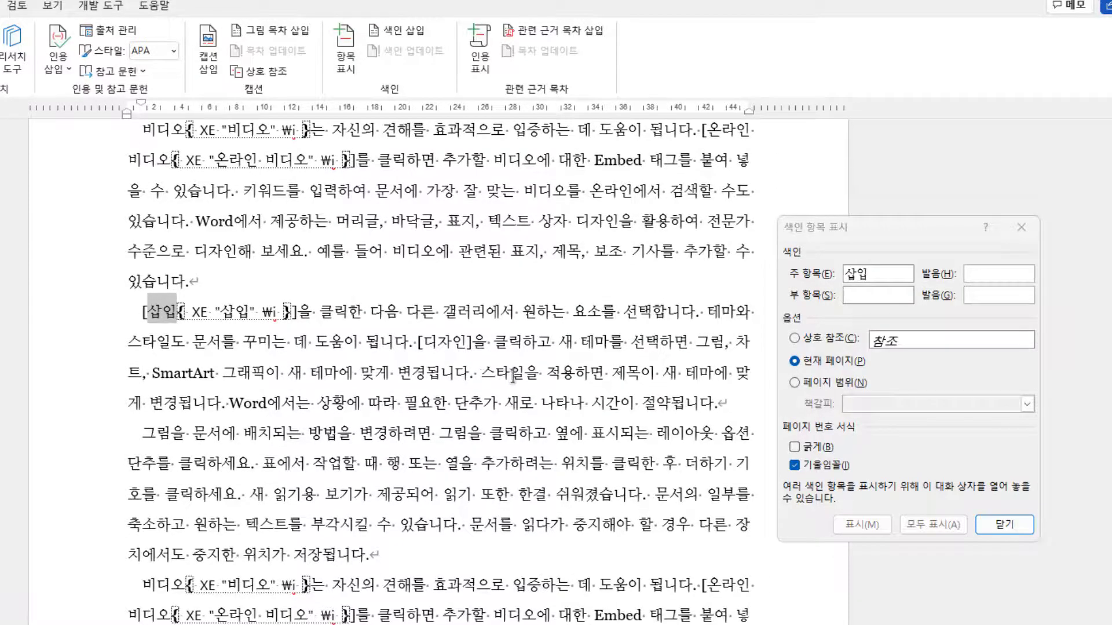
pyautogui.moveTo(497, 376); pyautogui.dragTo(505, 379)
pyautogui.doubleClick(505, 379)
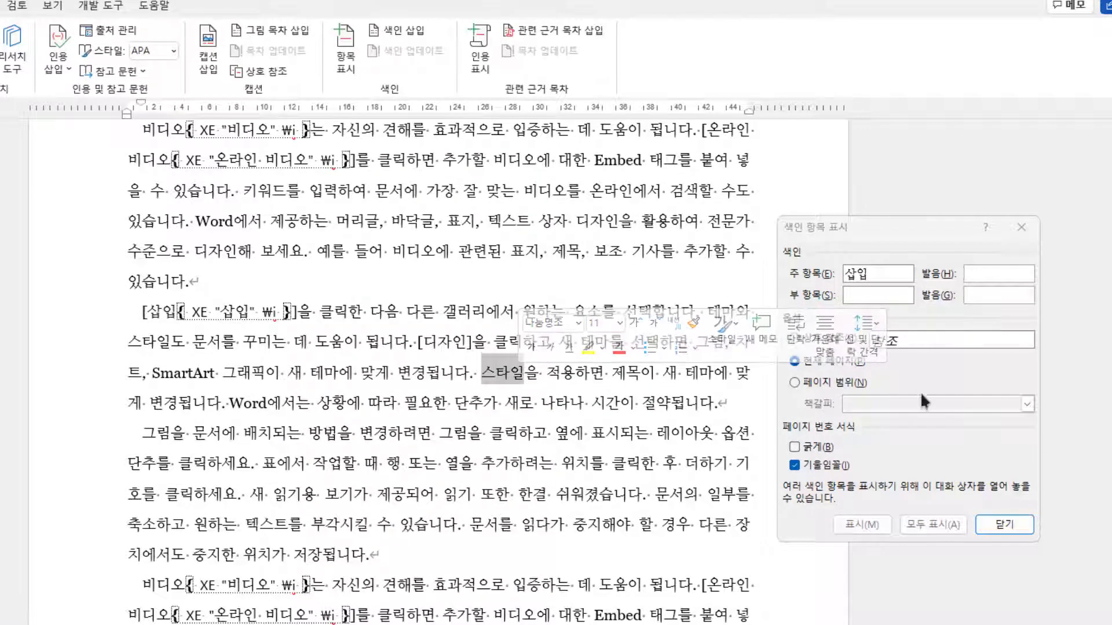
pyautogui.click(351, 61)
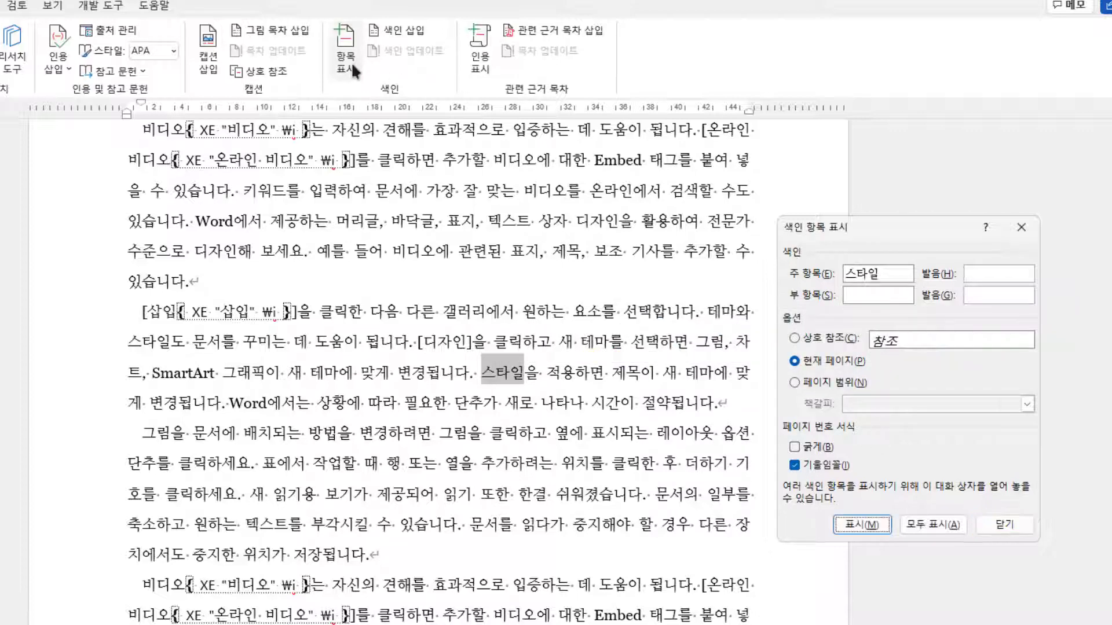
pyautogui.click(953, 520)
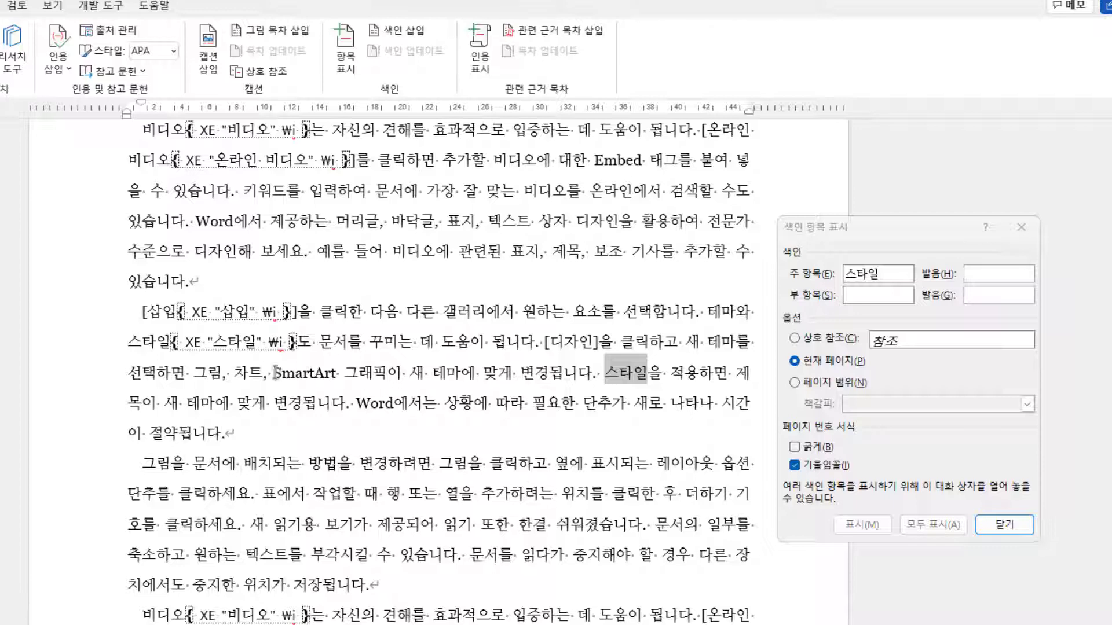
# Step: Mark all occurrences of SmartArt 그래픽 in the document as an index entry
pyautogui.moveTo(273, 374); pyautogui.dragTo(387, 373)
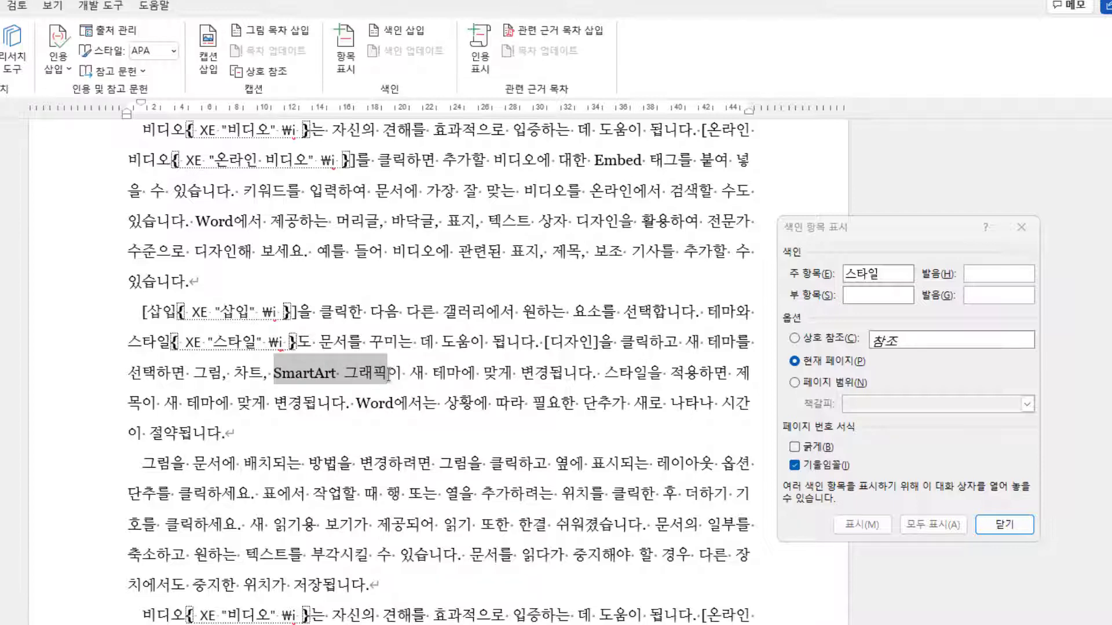
pyautogui.click(346, 49)
pyautogui.click(954, 524)
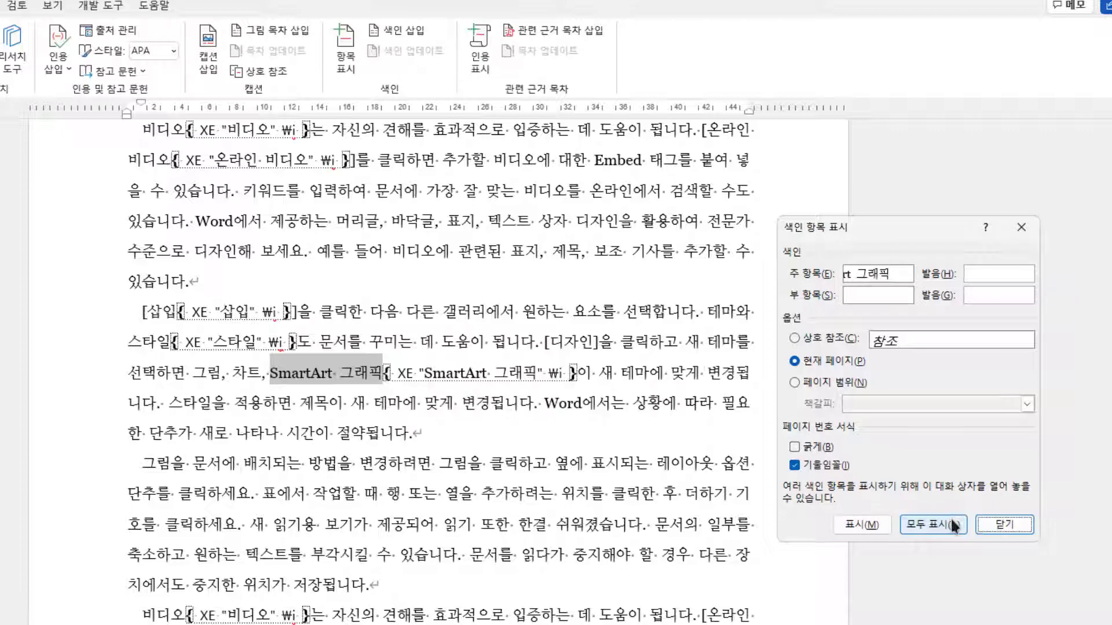
# Step: Mark all occurrences of 텍스트 상자 as an index entry, using the phrase on page 2, and finish marking entries
pyautogui.click(471, 548)
pyautogui.scroll(-3, 470, 548)
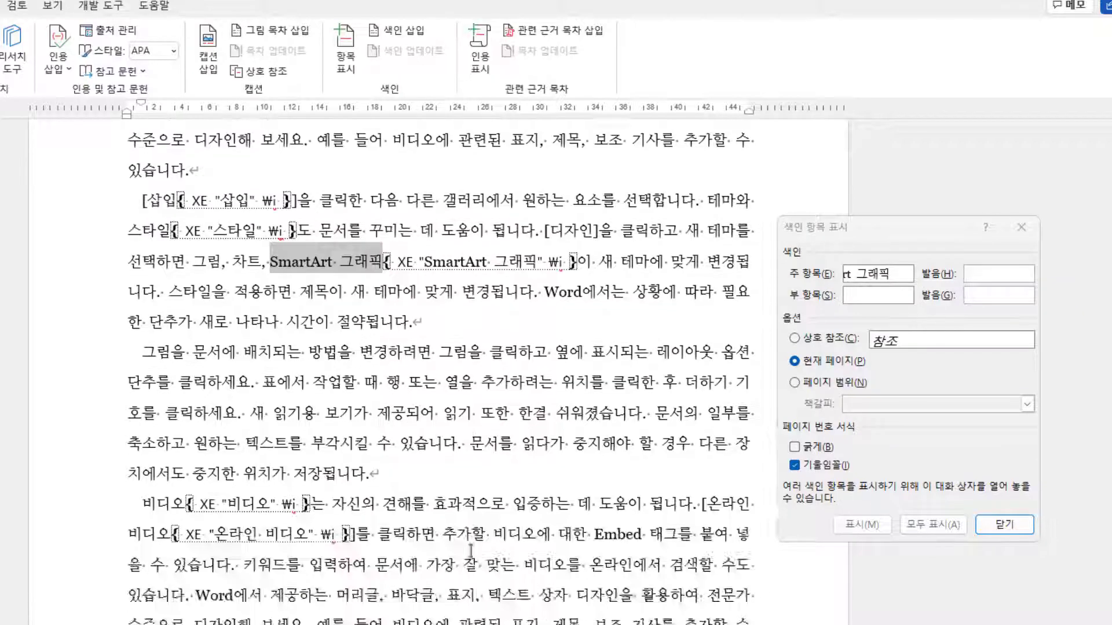
pyautogui.scroll(-5, 470, 548)
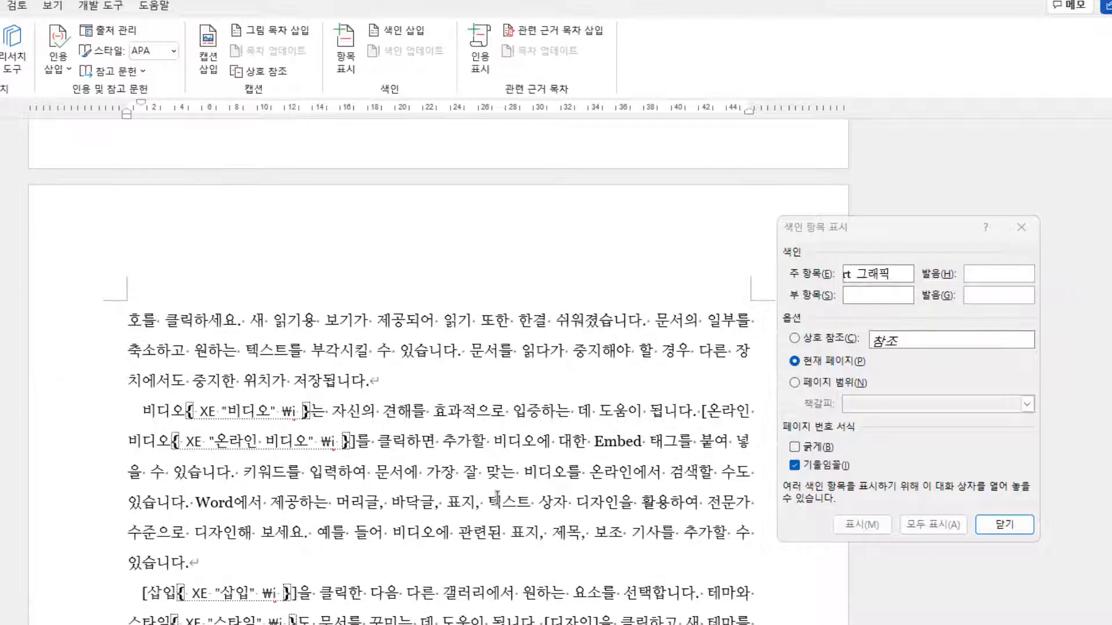
pyautogui.moveTo(488, 502); pyautogui.dragTo(567, 502)
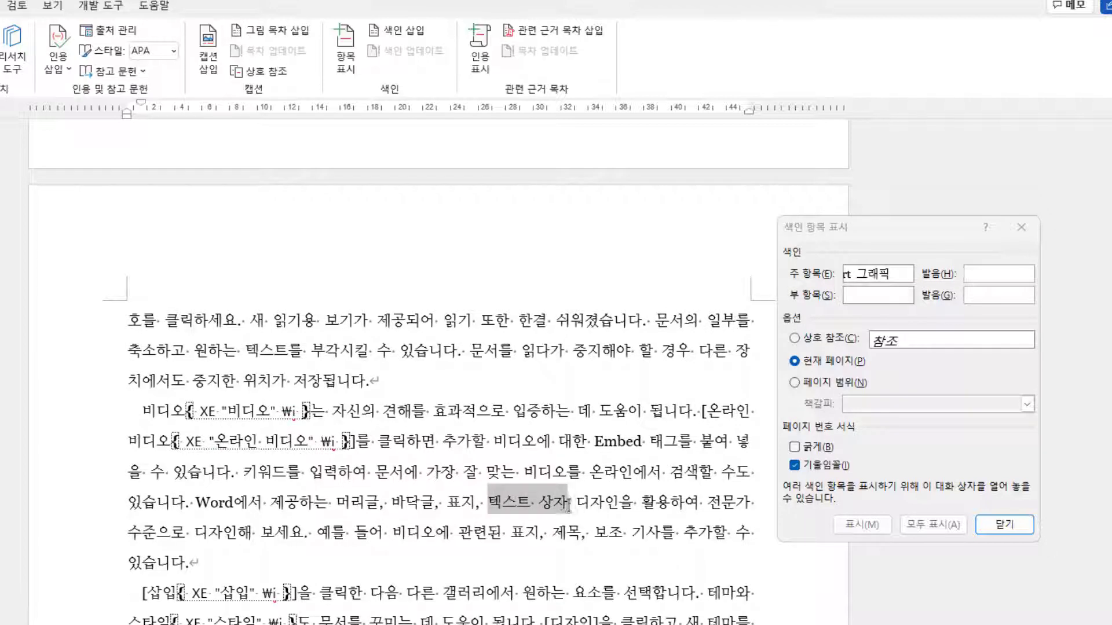
pyautogui.click(345, 56)
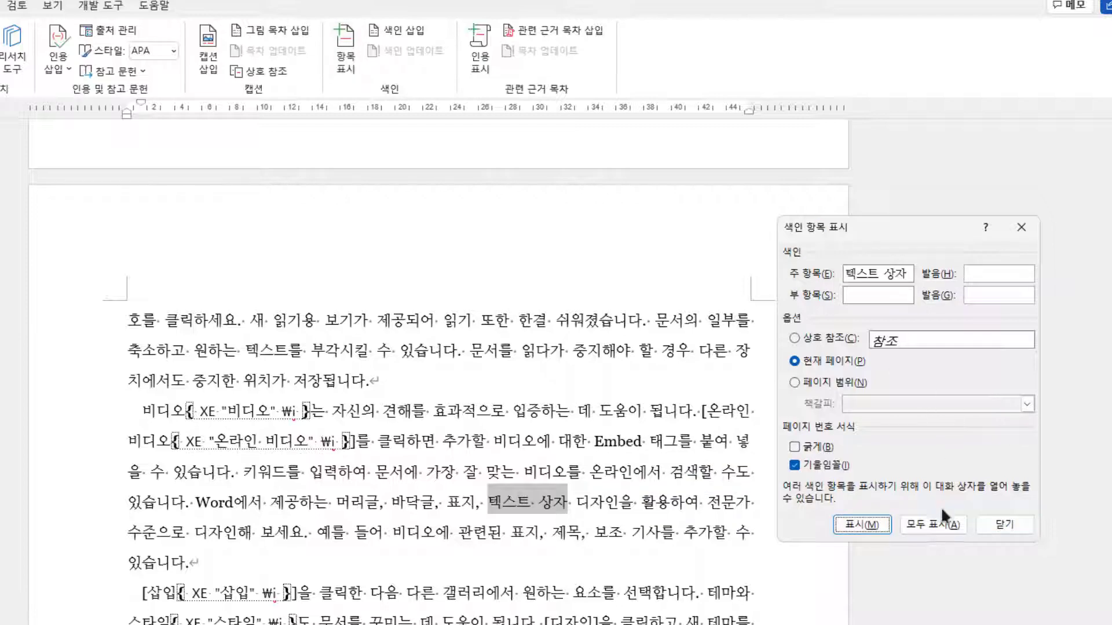
pyautogui.click(940, 525)
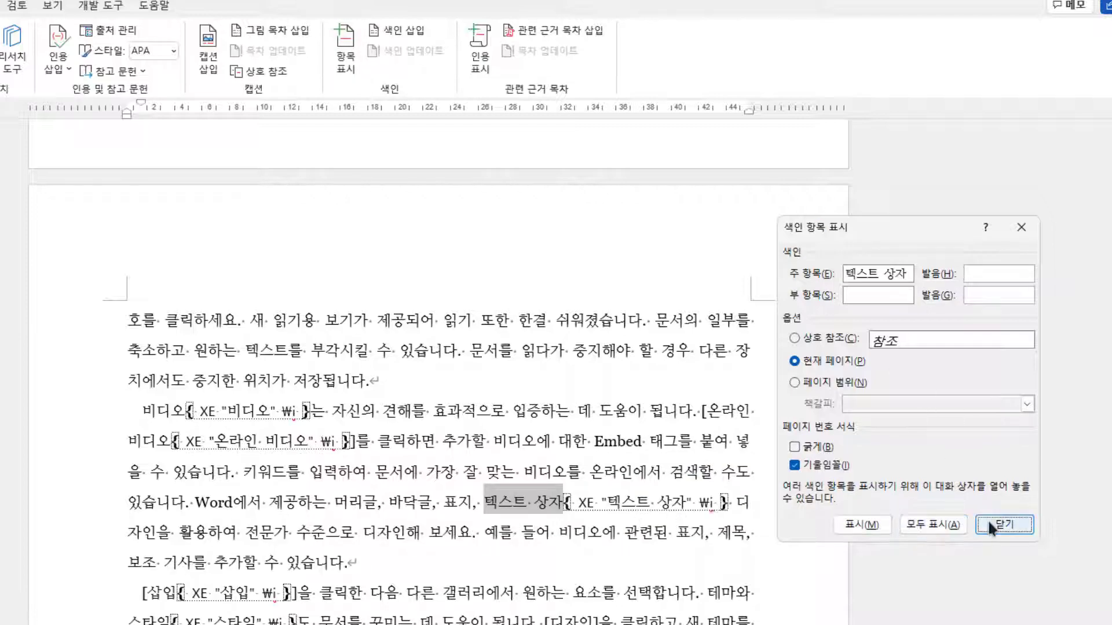
pyautogui.click(1003, 525)
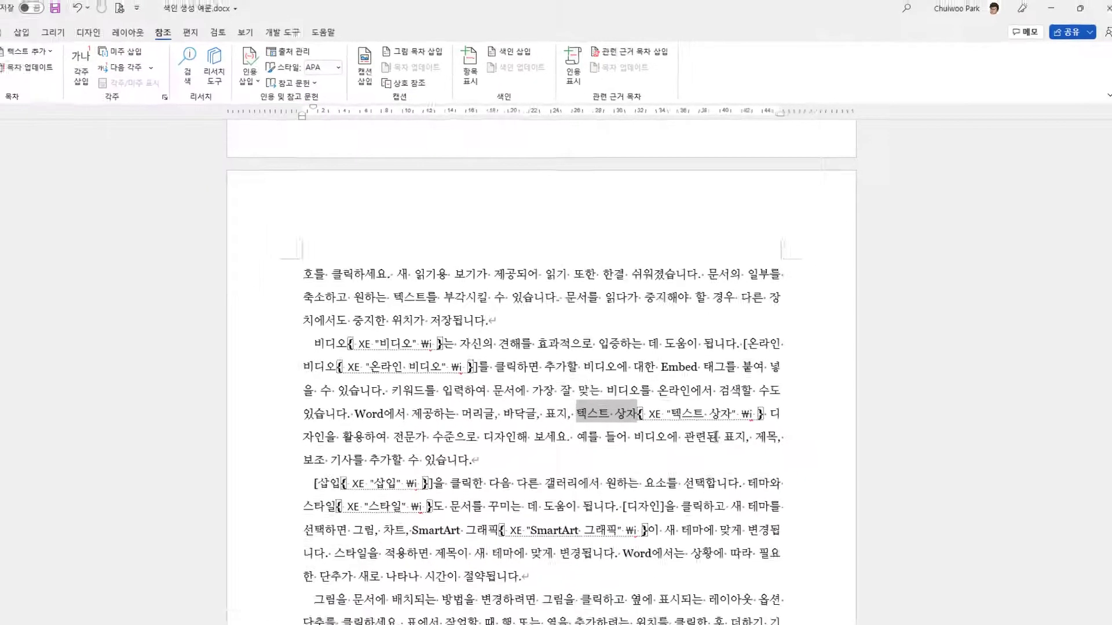
# Step: Open the index settings for inserting an index on the empty line below the 찾아보기(색인) heading at the document's end
pyautogui.click(662, 532)
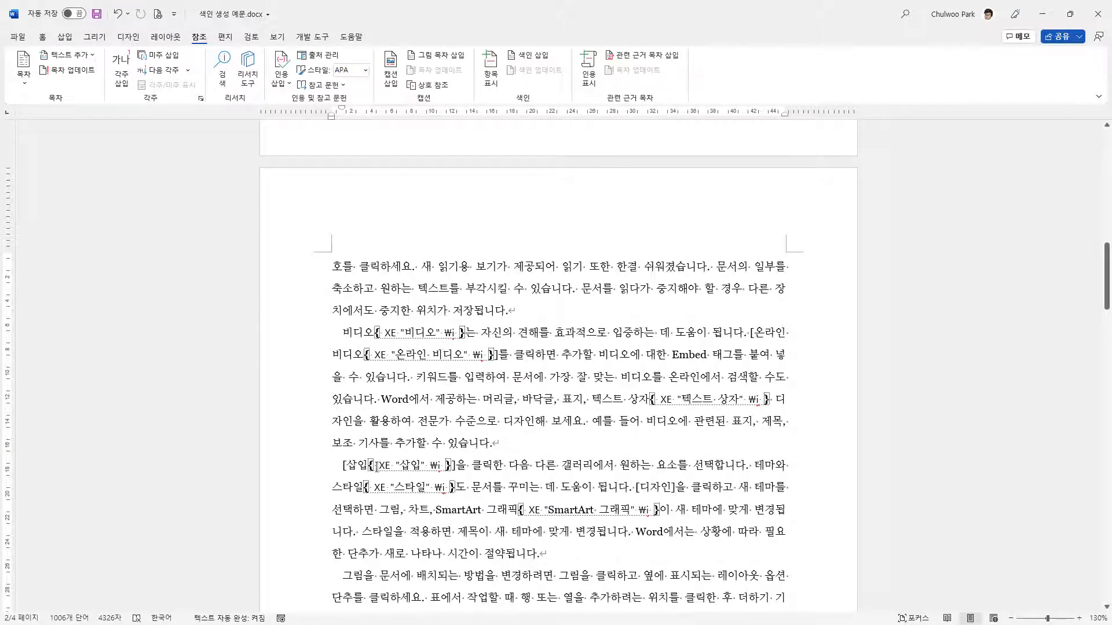
pyautogui.scroll(-1, 576, 492)
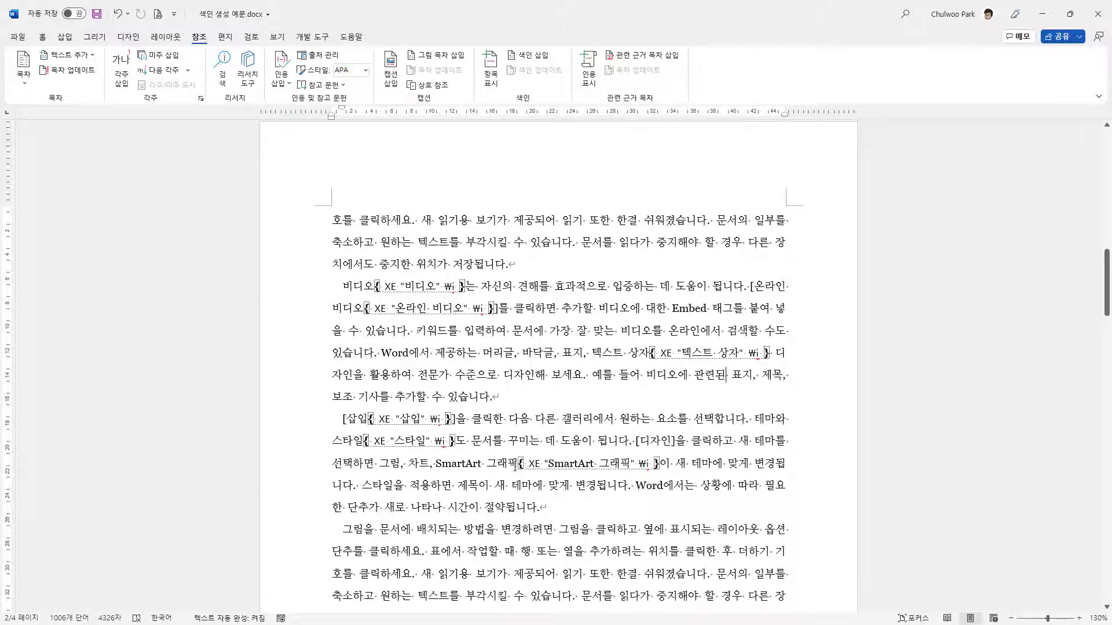
pyautogui.scroll(-4, 653, 470)
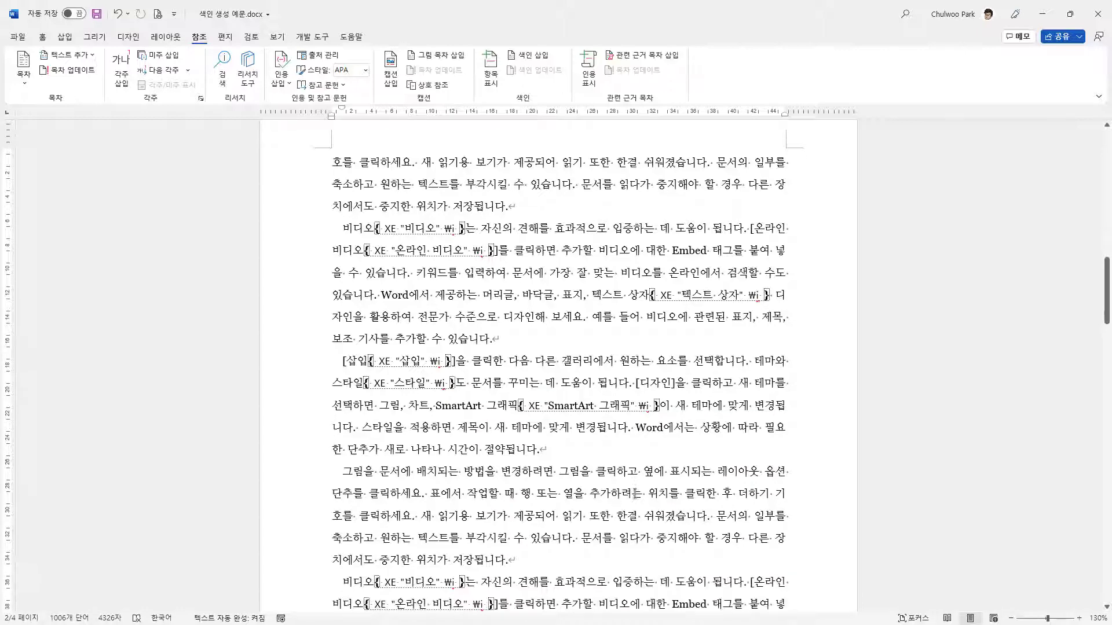
pyautogui.scroll(-9, 635, 491)
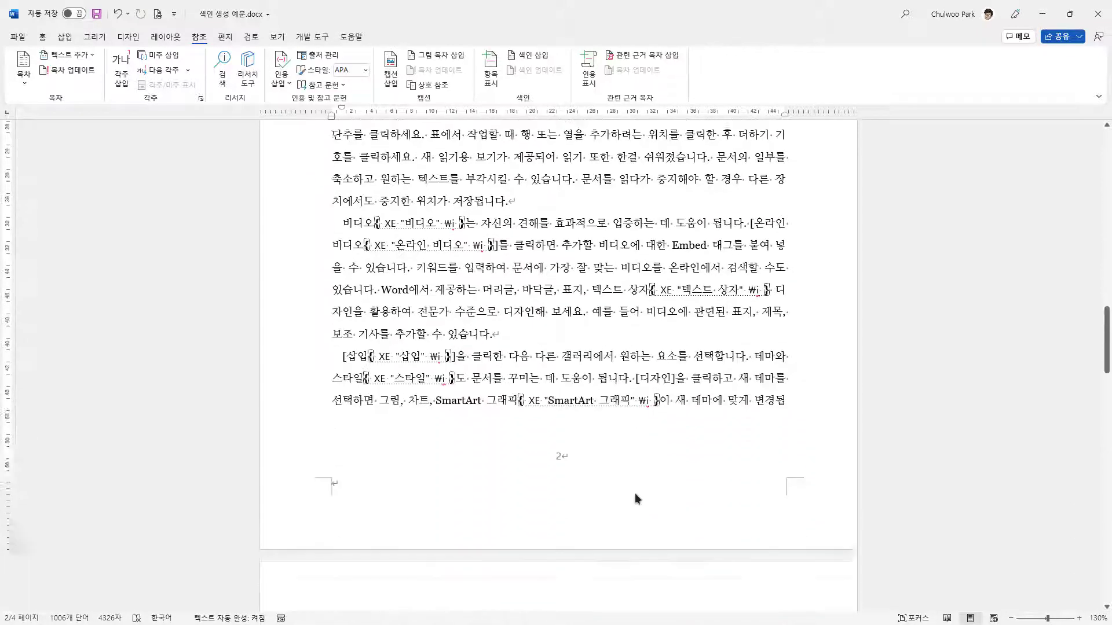
pyautogui.scroll(-6, 635, 574)
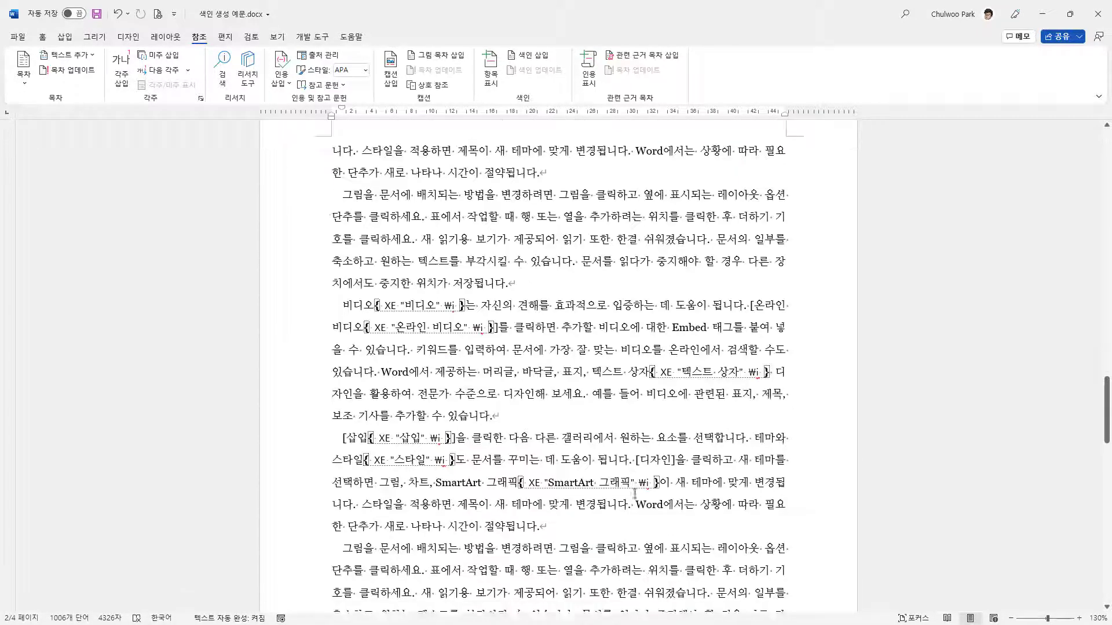
pyautogui.scroll(-10, 1094, 419)
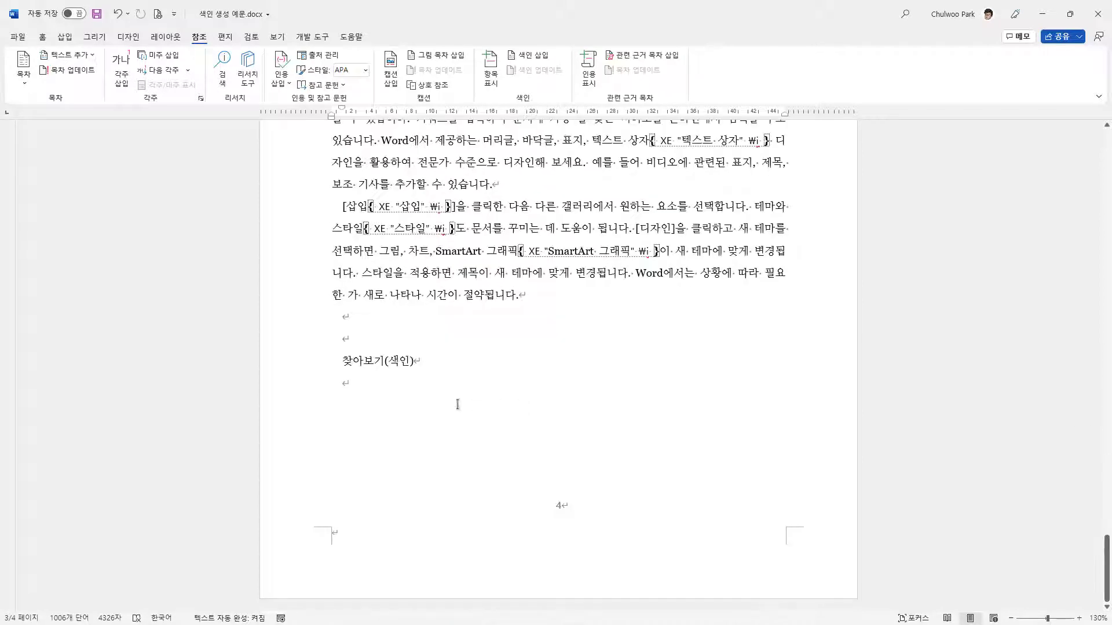
pyautogui.click(357, 382)
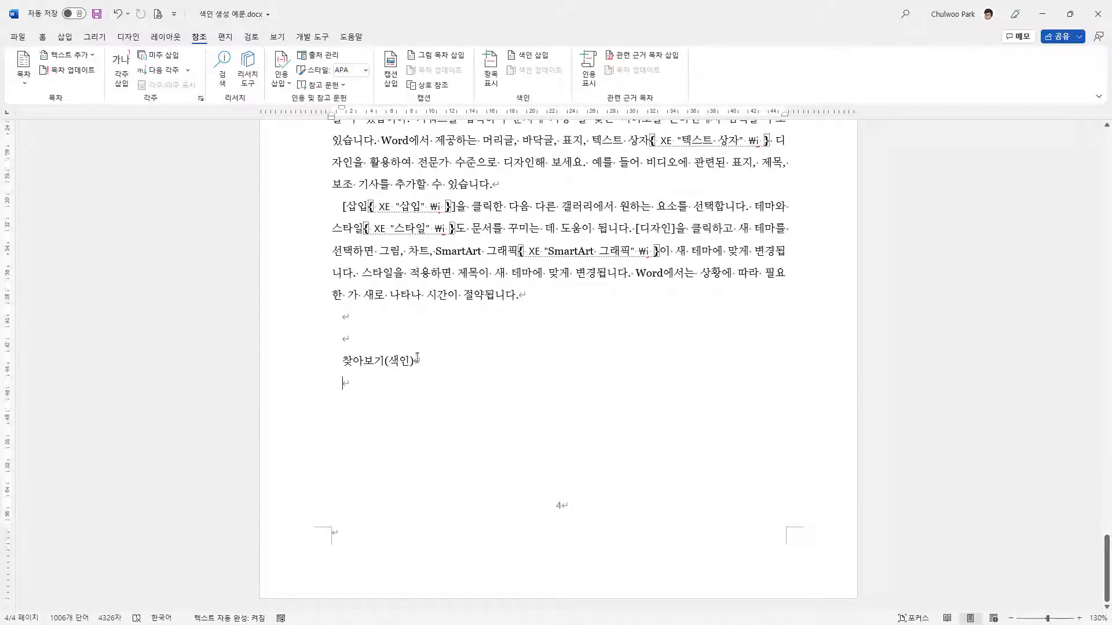
pyautogui.click(531, 56)
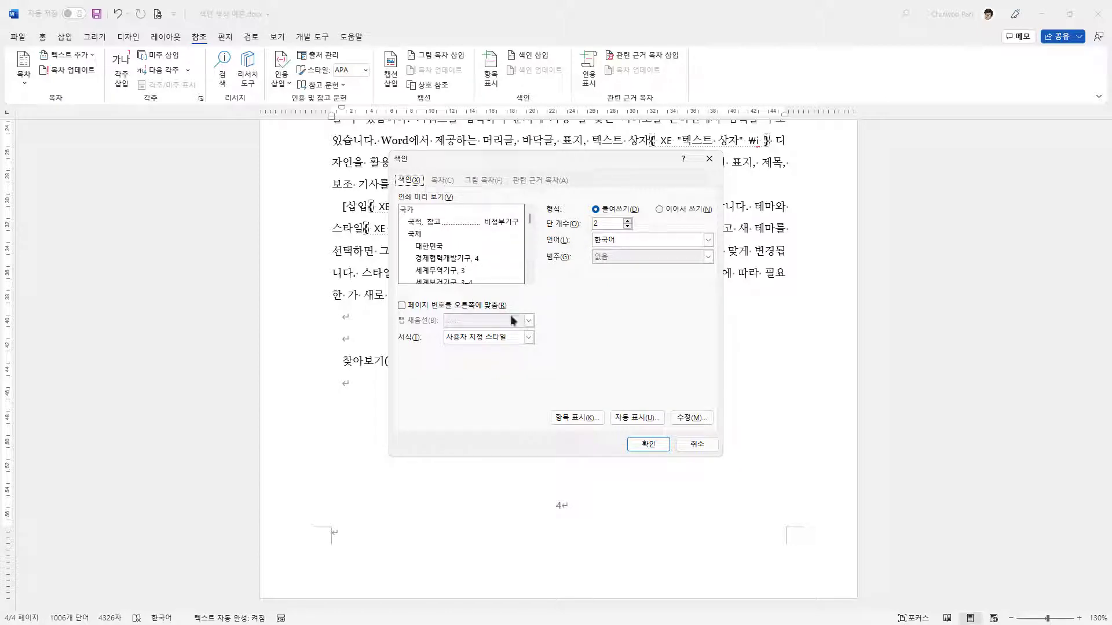
# Step: Preview the 기본형 and 꾸밈형 index formats, and set the format to 현대형
pyautogui.click(529, 338)
pyautogui.click(456, 357)
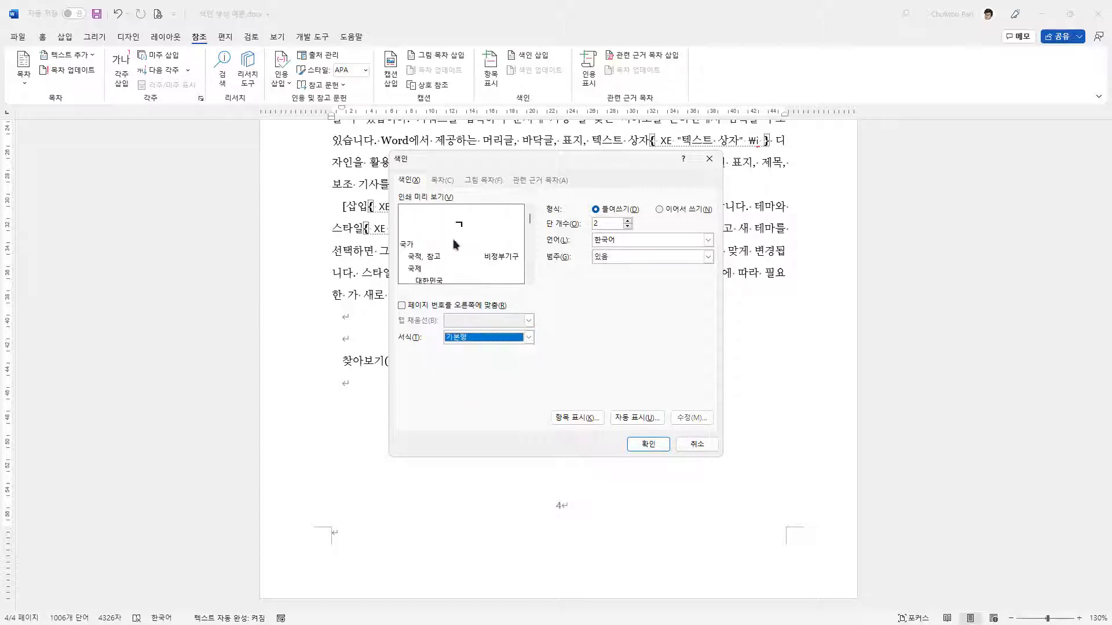
pyautogui.click(526, 338)
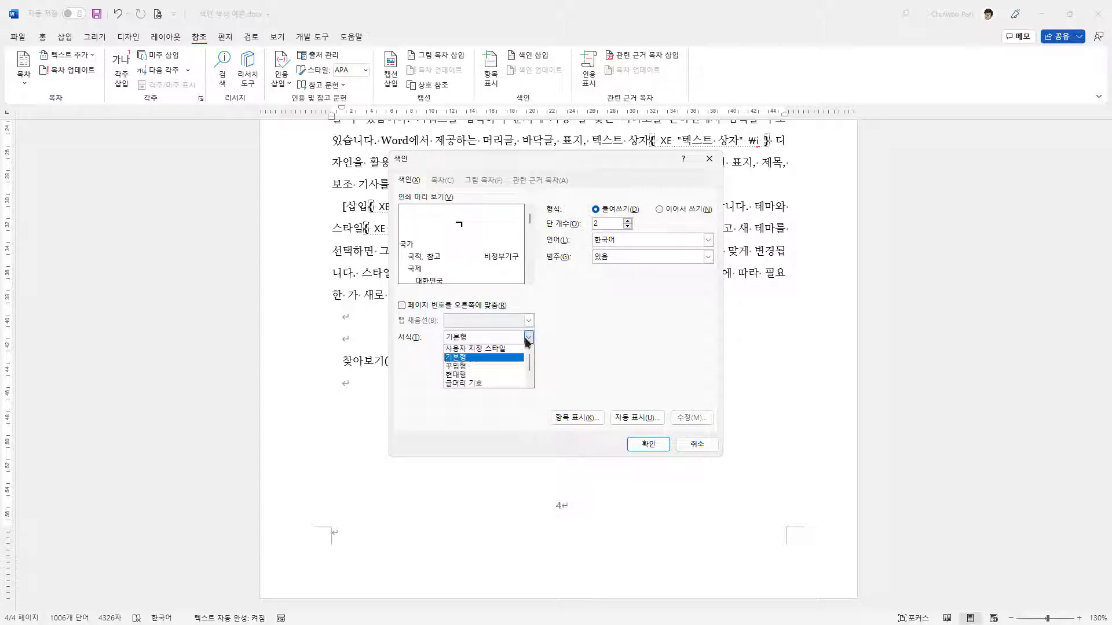
pyautogui.click(509, 366)
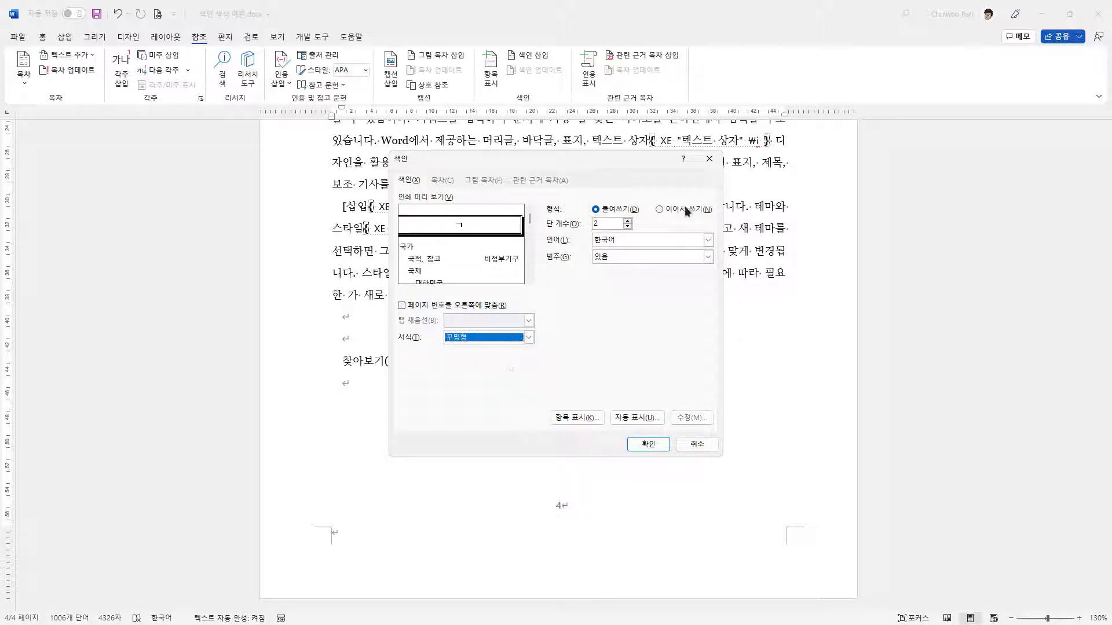
pyautogui.click(528, 339)
pyautogui.click(507, 374)
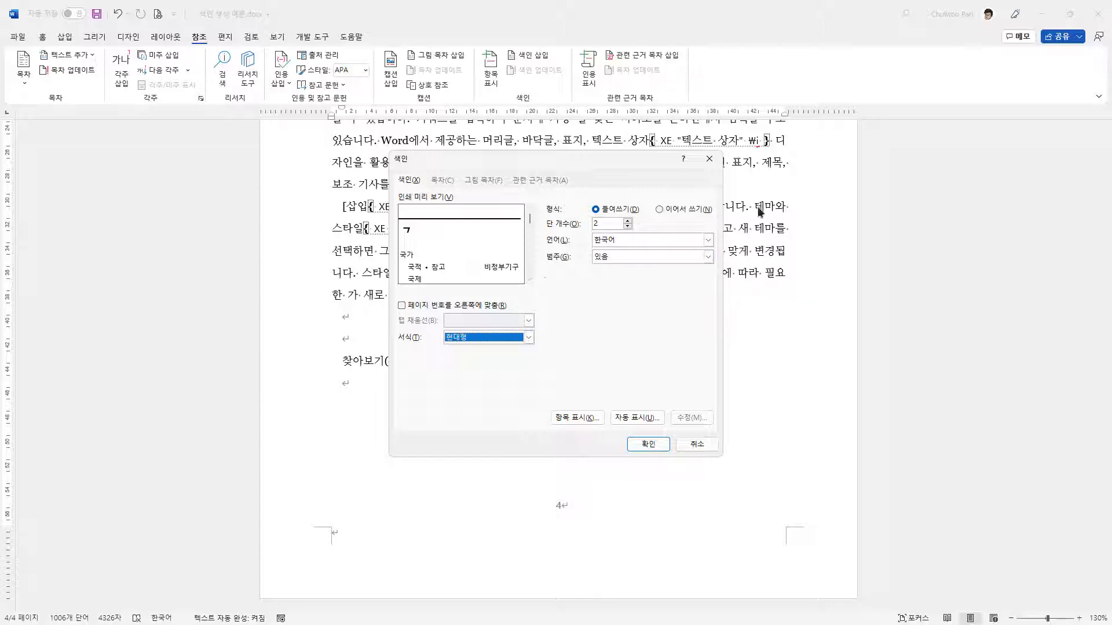
# Step: Try the 이어서 쓰기 layout and the 꾸밈형 format, and restore 들여쓰기 and 현대형
pyautogui.click(675, 211)
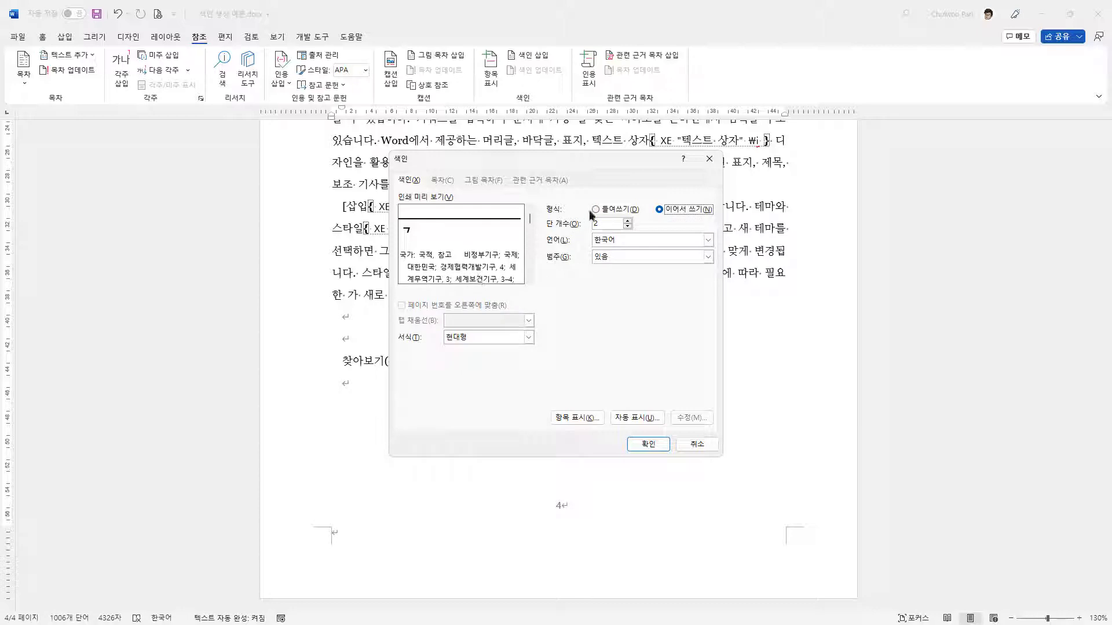
pyautogui.click(595, 210)
pyautogui.click(525, 337)
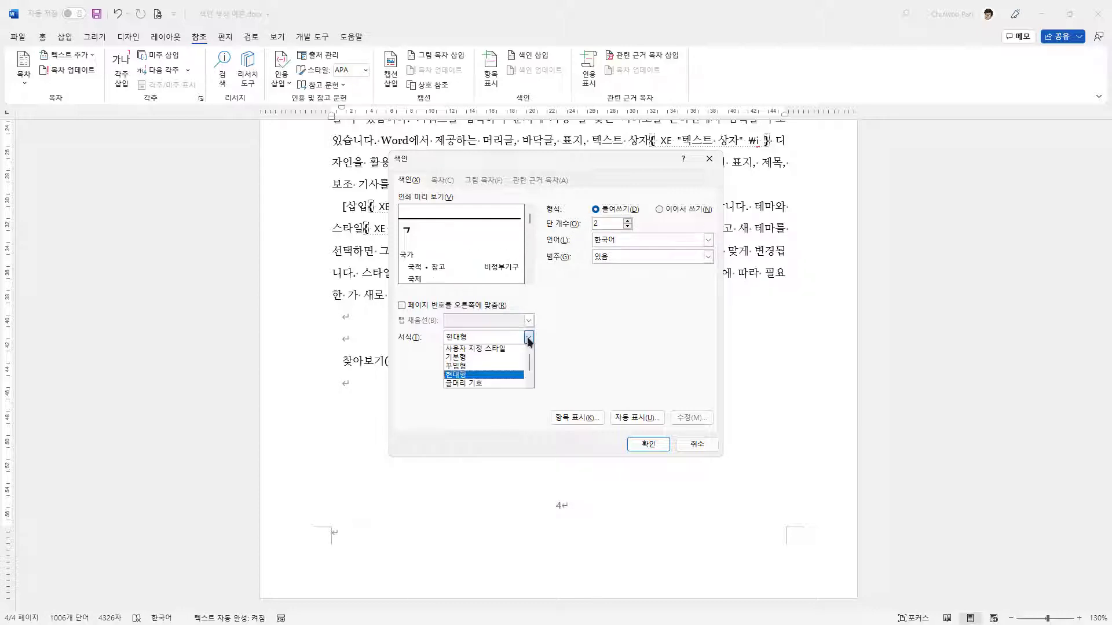
pyautogui.click(492, 367)
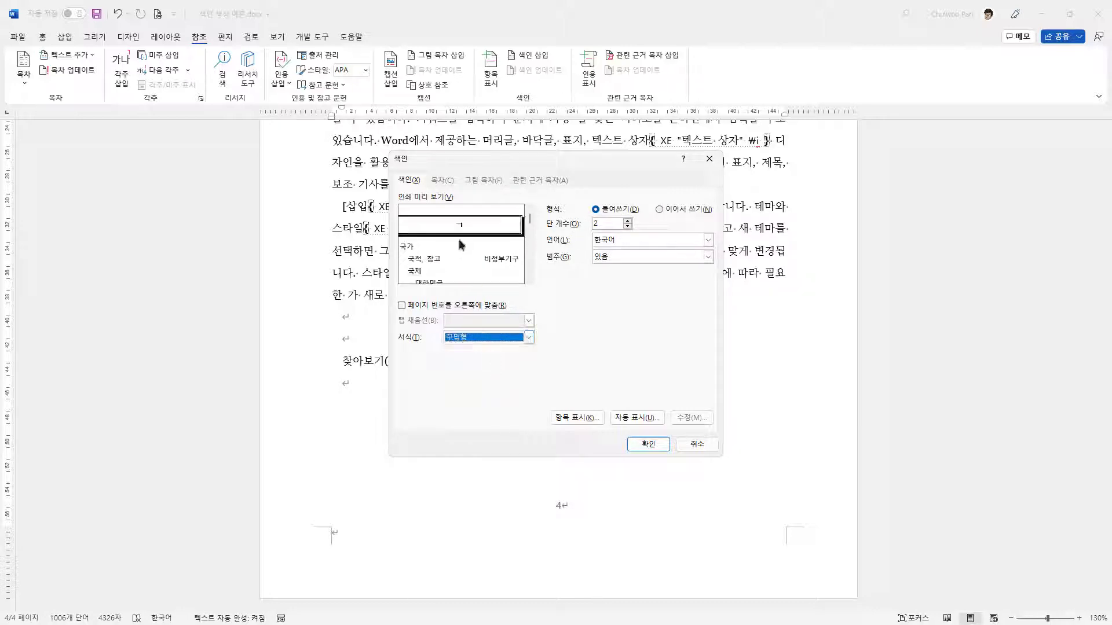
pyautogui.click(530, 338)
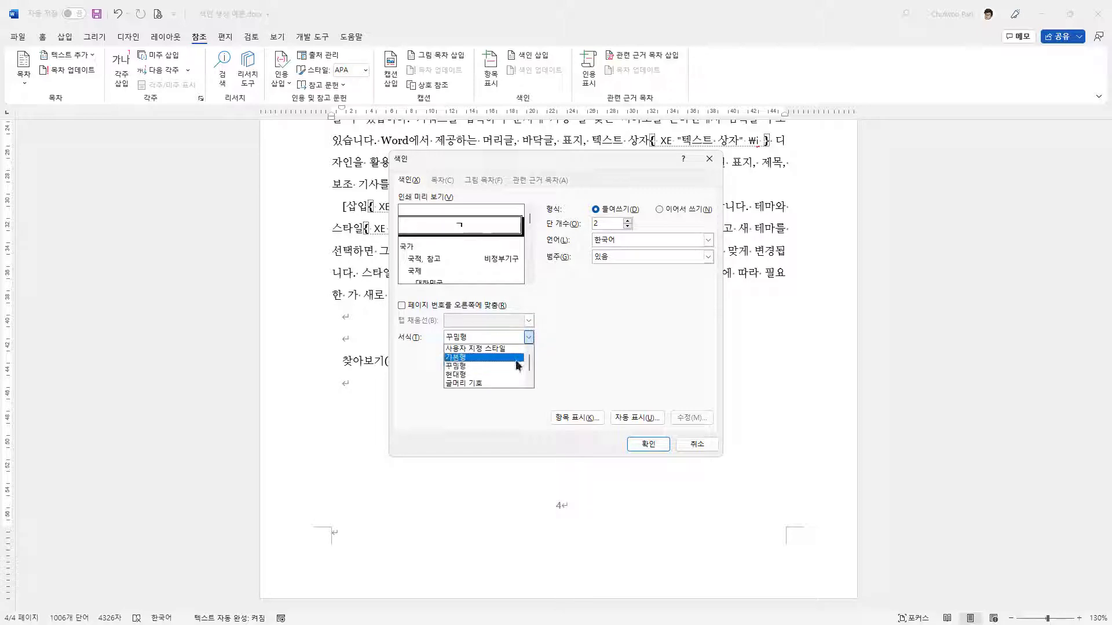
pyautogui.click(513, 375)
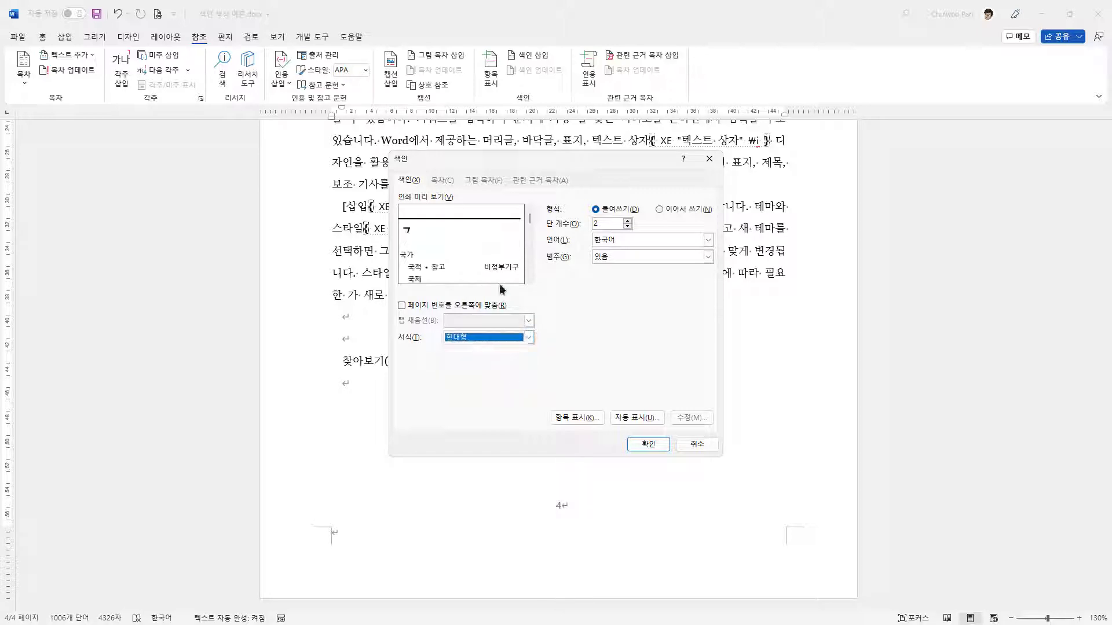
# Step: Preview right-aligned page numbers, and compare the 없음, 있음 and 채움 options for the index category
pyautogui.click(408, 304)
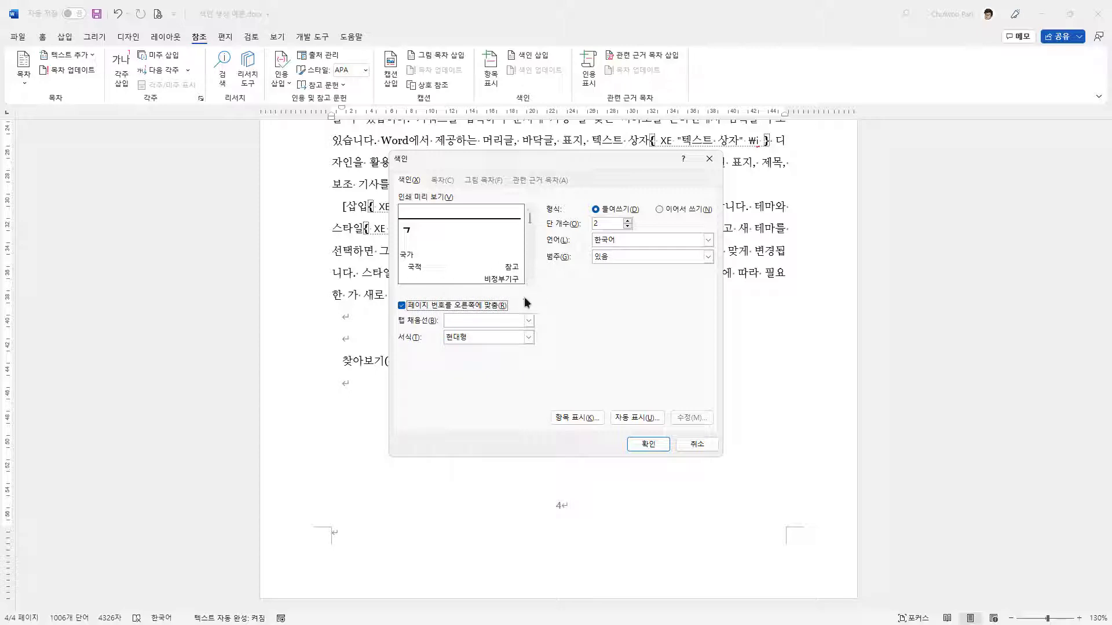
pyautogui.click(402, 305)
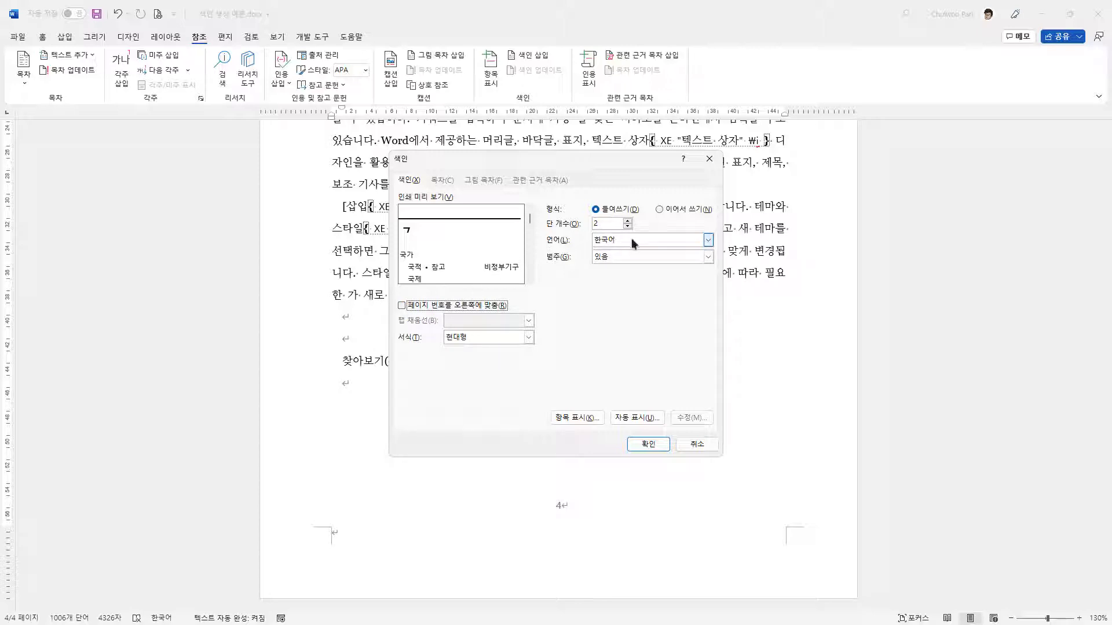
pyautogui.click(616, 258)
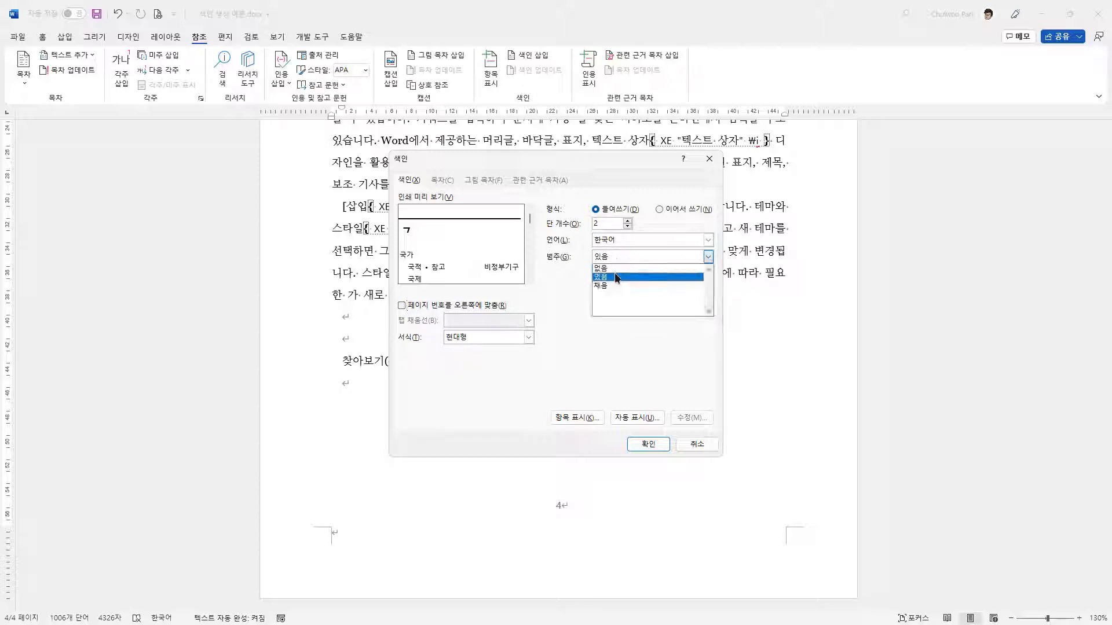
pyautogui.click(612, 270)
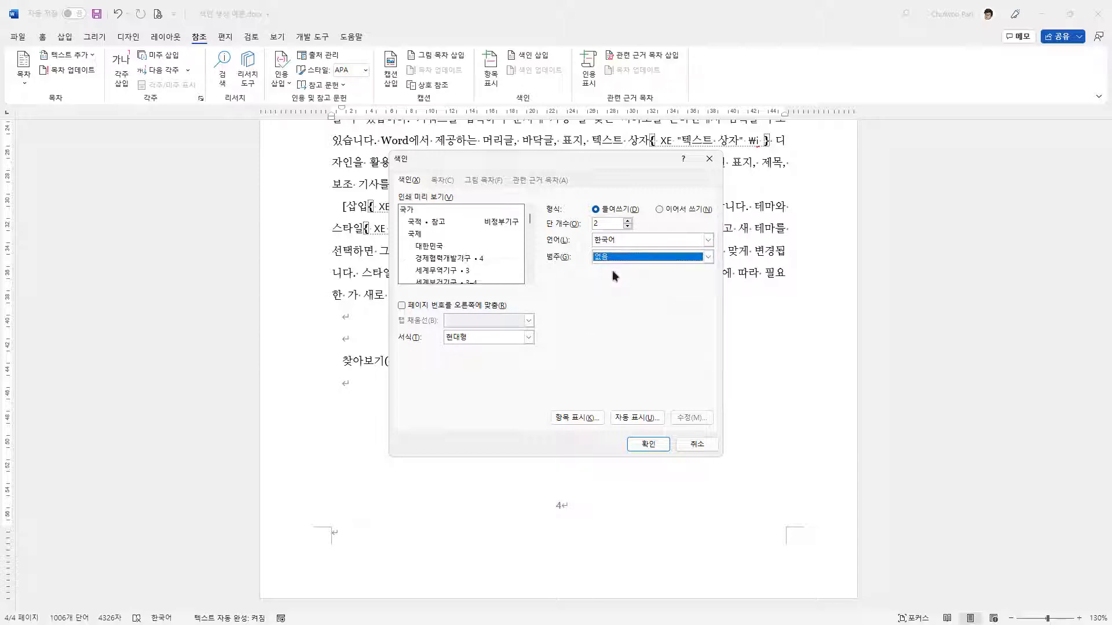
pyautogui.click(613, 258)
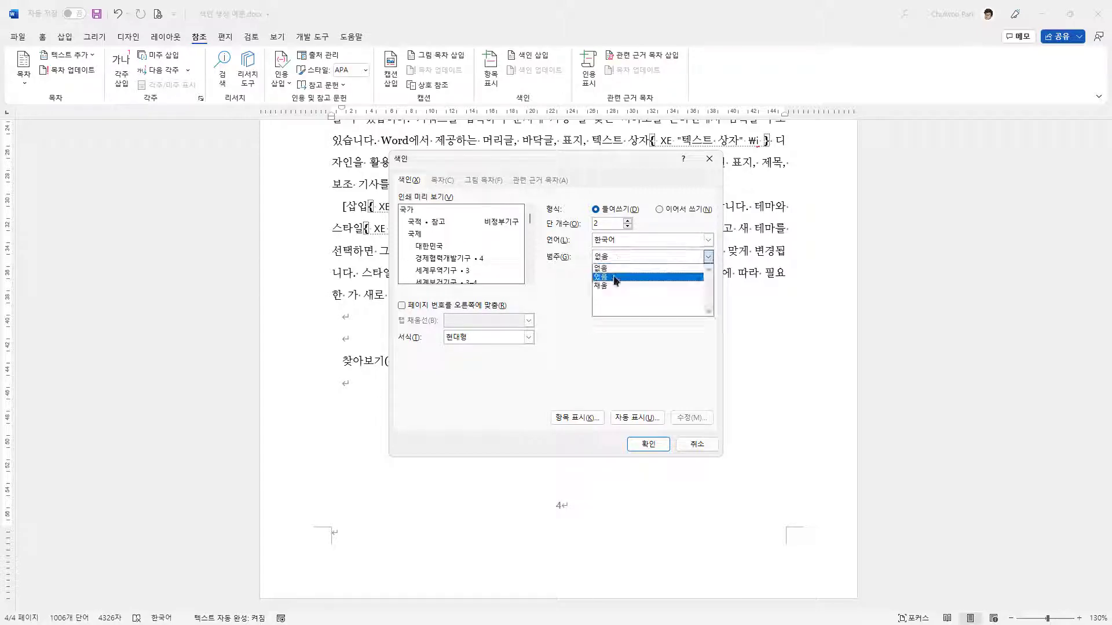
pyautogui.click(614, 276)
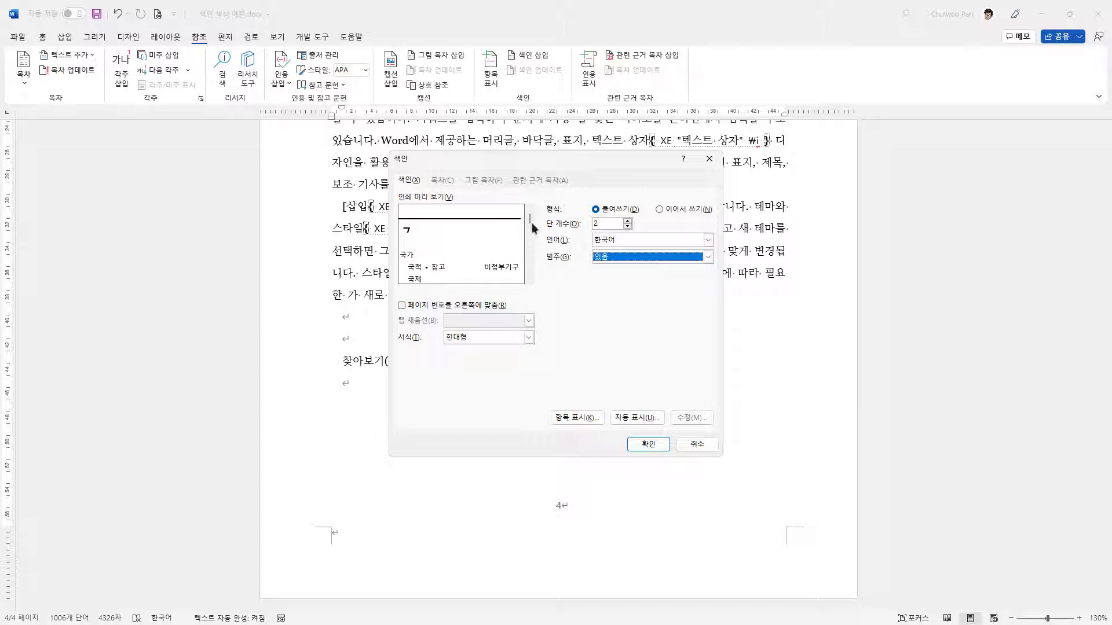
pyautogui.moveTo(530, 222)
pyautogui.mouseDown()
pyautogui.moveTo(532, 261)
pyautogui.moveTo(530, 223)
pyautogui.mouseUp()
pyautogui.click(612, 256)
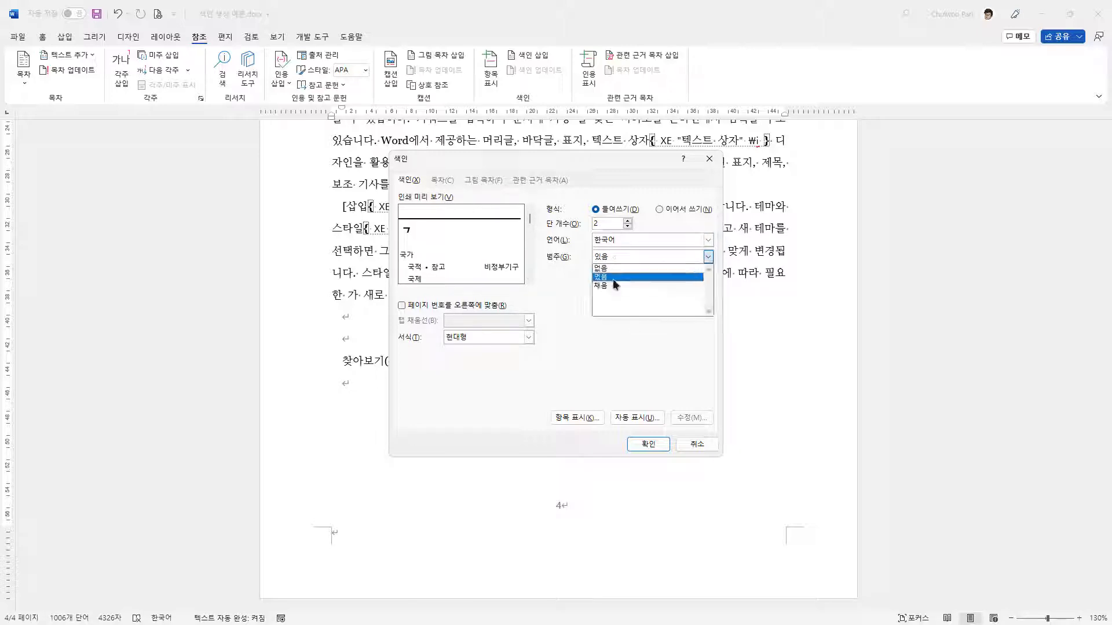
pyautogui.click(613, 286)
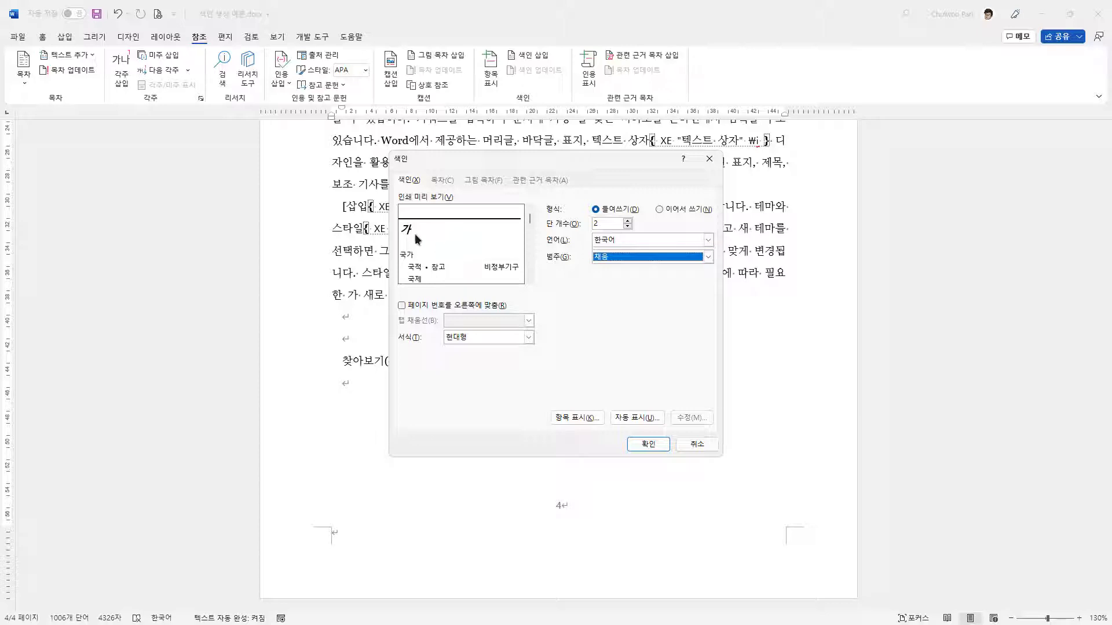
# Step: Set the index category to 있음 and insert the index in the document
pyautogui.click(655, 258)
pyautogui.click(630, 276)
pyautogui.click(649, 444)
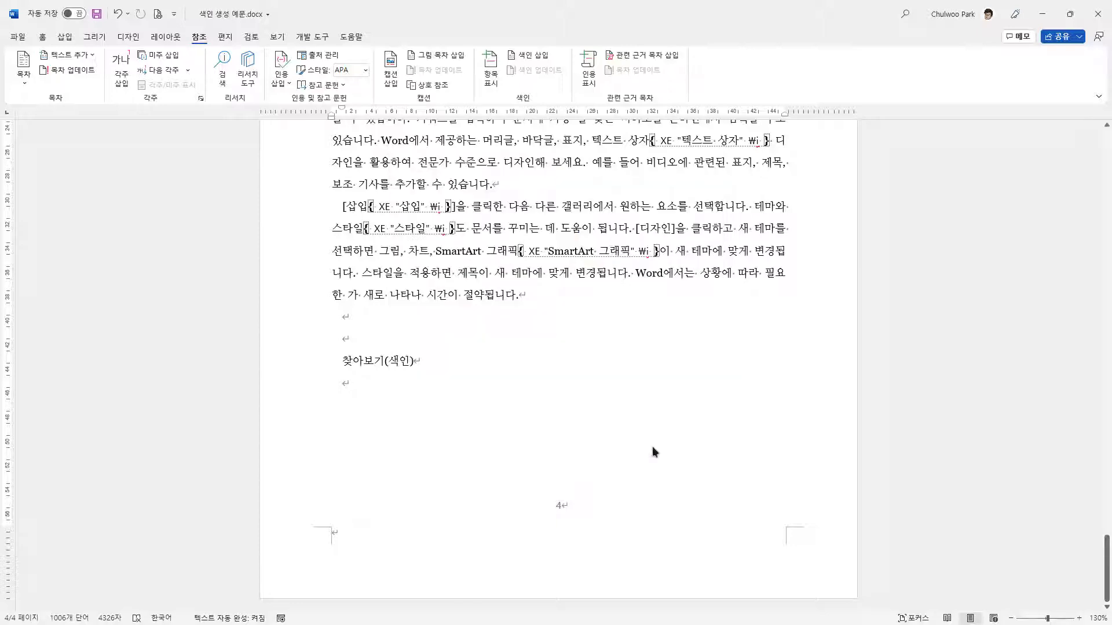
# Step: Replace the inserted index with one whose page numbers are aligned to the right
pyautogui.scroll(2, 527, 355)
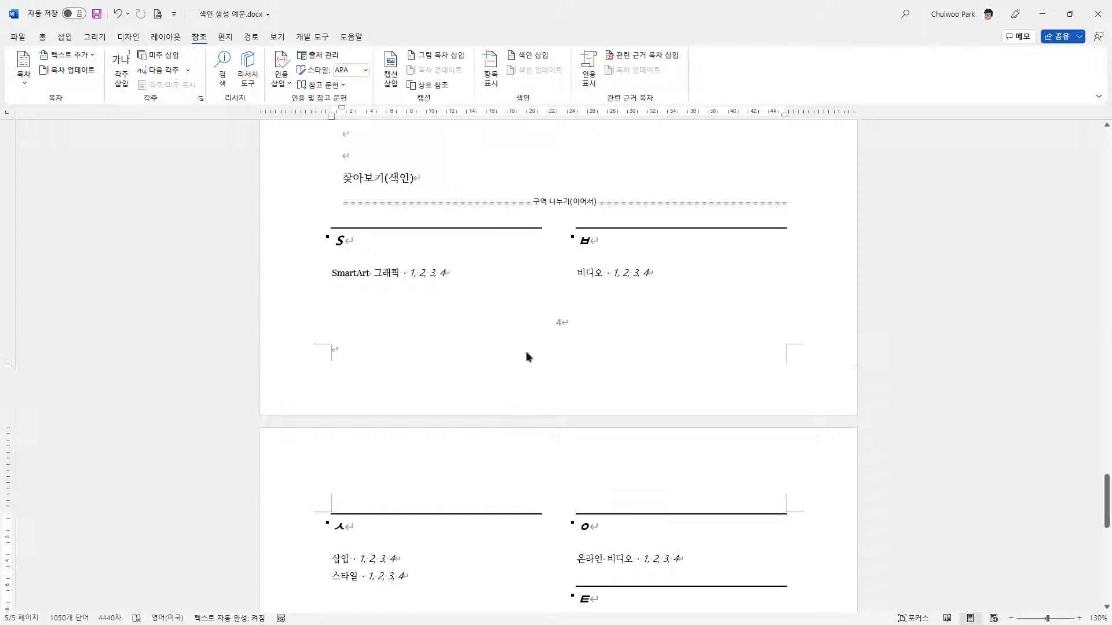
pyautogui.scroll(-1, 532, 384)
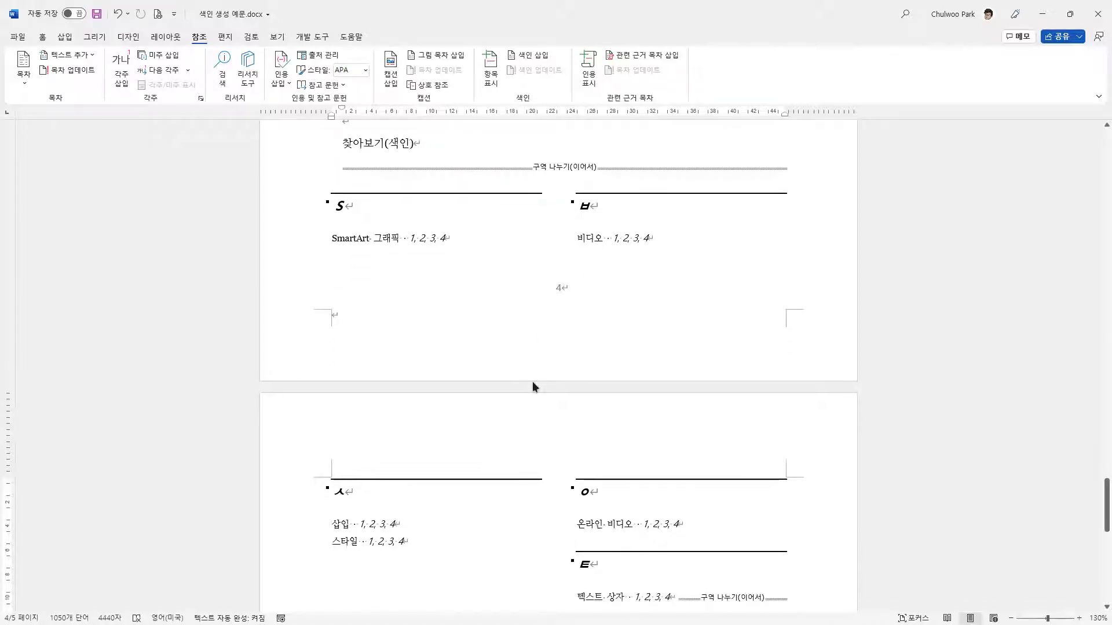
pyautogui.scroll(-3, 533, 382)
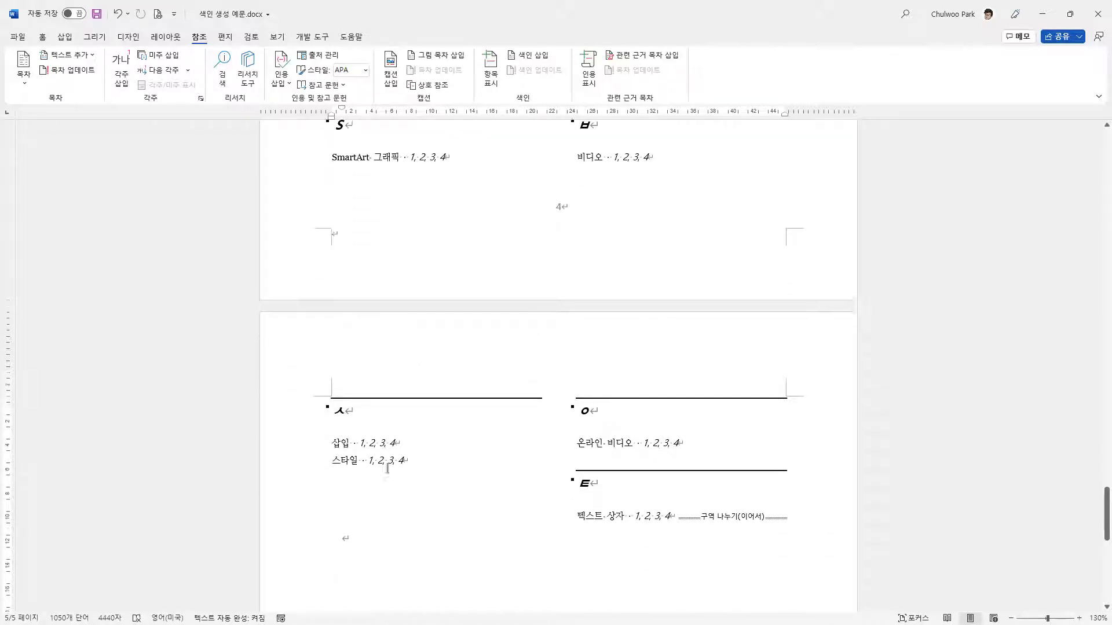
pyautogui.scroll(-1, 387, 468)
pyautogui.scroll(-2, 622, 424)
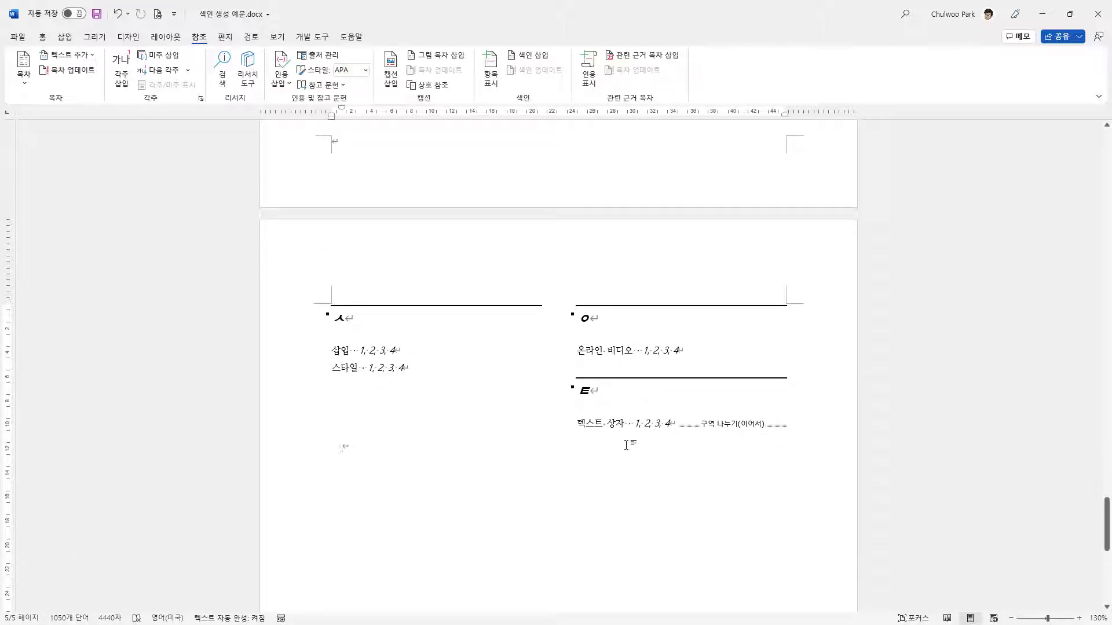
pyautogui.scroll(6, 649, 427)
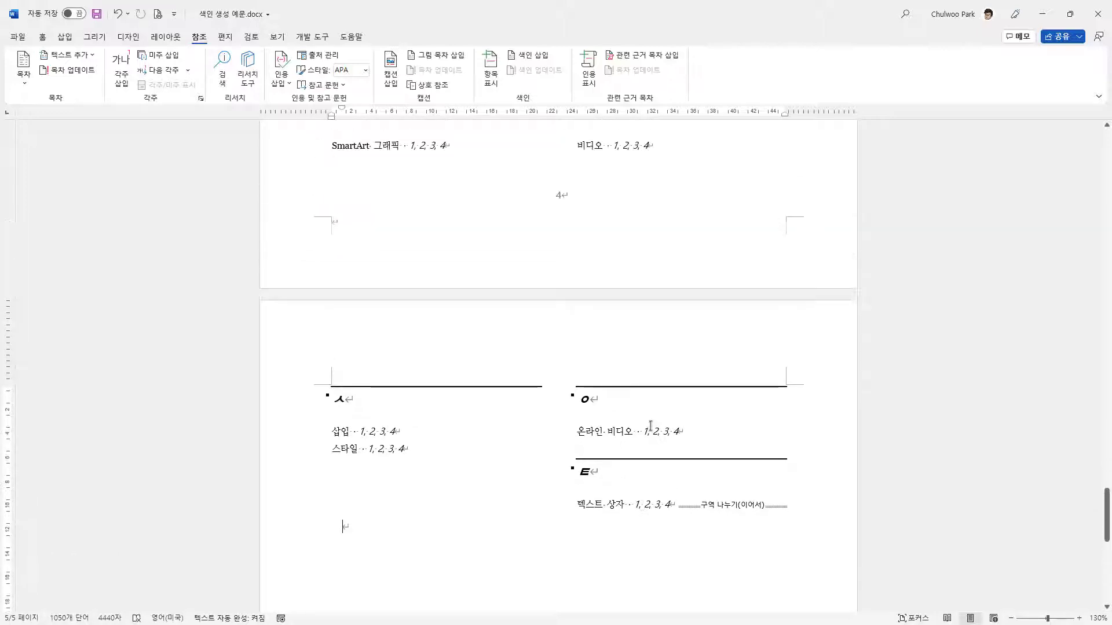
pyautogui.click(432, 285)
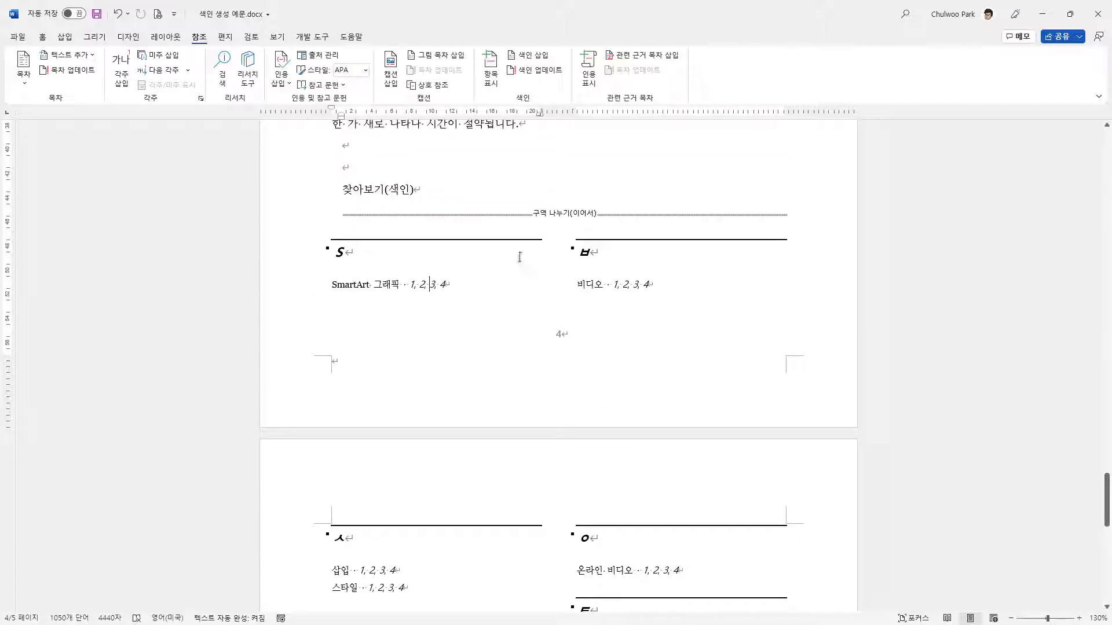
pyautogui.click(527, 55)
pyautogui.click(457, 305)
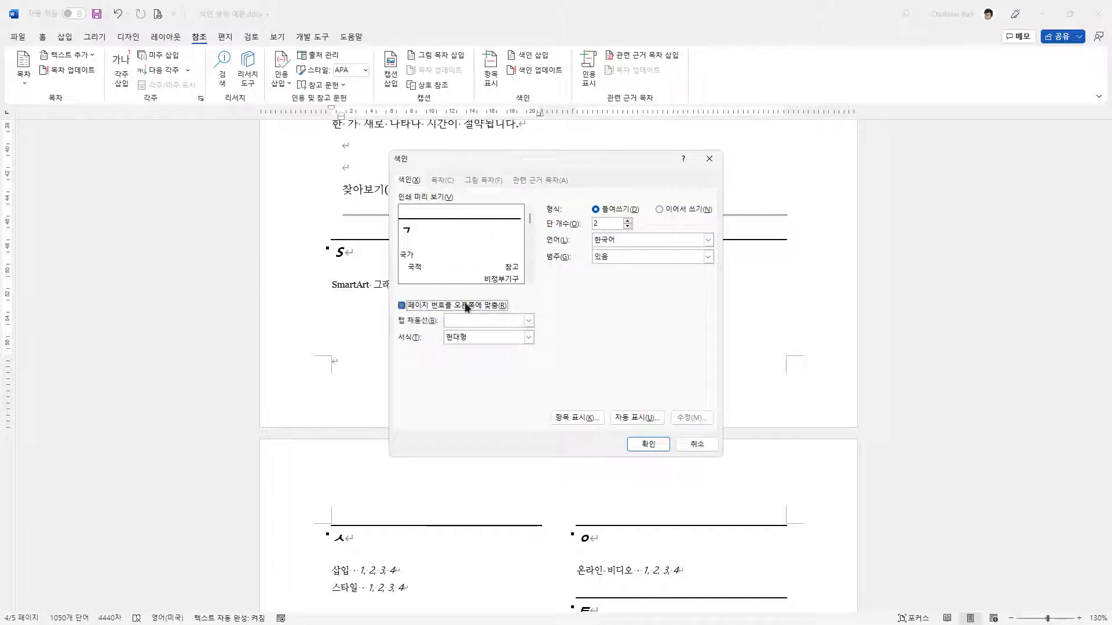
pyautogui.click(644, 444)
pyautogui.click(541, 352)
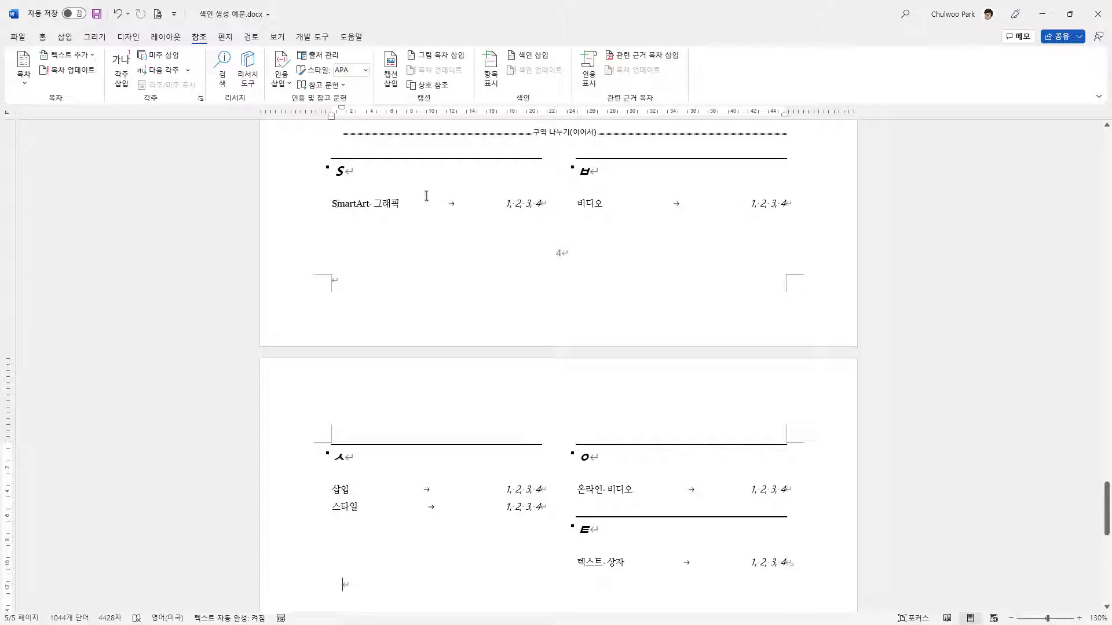
# Step: Replace the existing index with one laid out in 3 columns
pyautogui.click(541, 197)
pyautogui.click(531, 56)
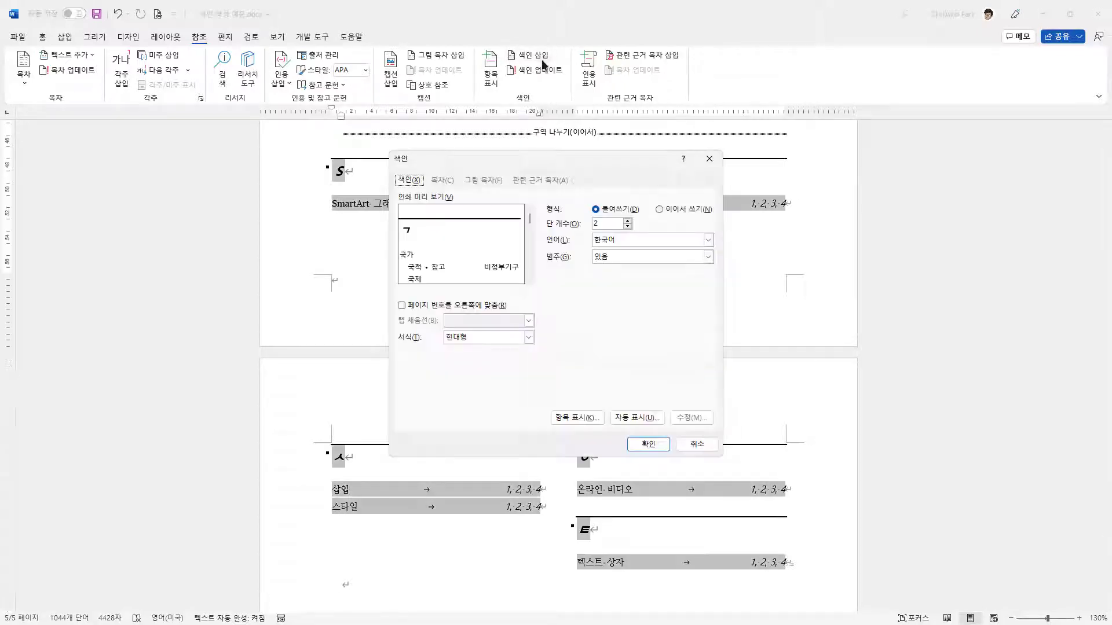
pyautogui.click(628, 220)
pyautogui.click(652, 443)
pyautogui.click(539, 353)
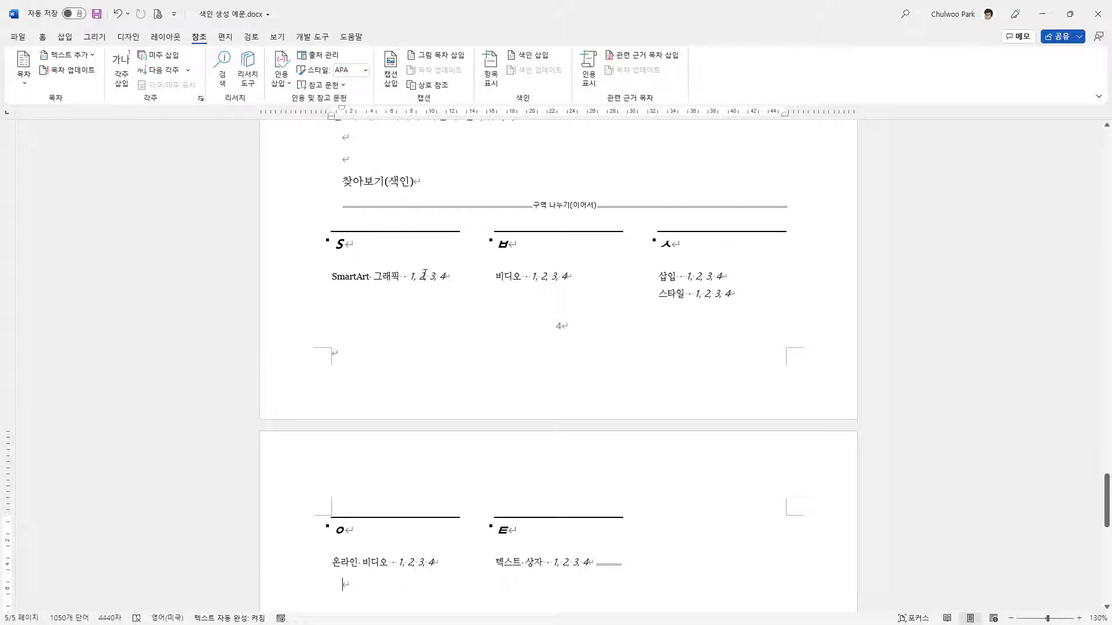
# Step: Replace the index with one that aligns page numbers to the right using a dotted tab leader
pyautogui.click(534, 56)
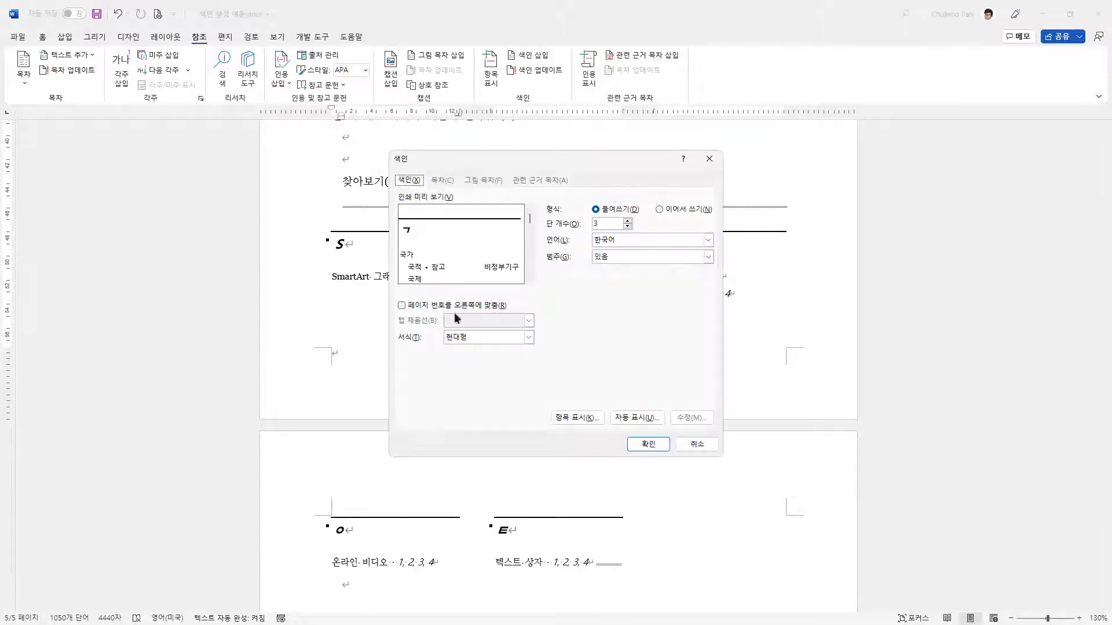
pyautogui.click(436, 307)
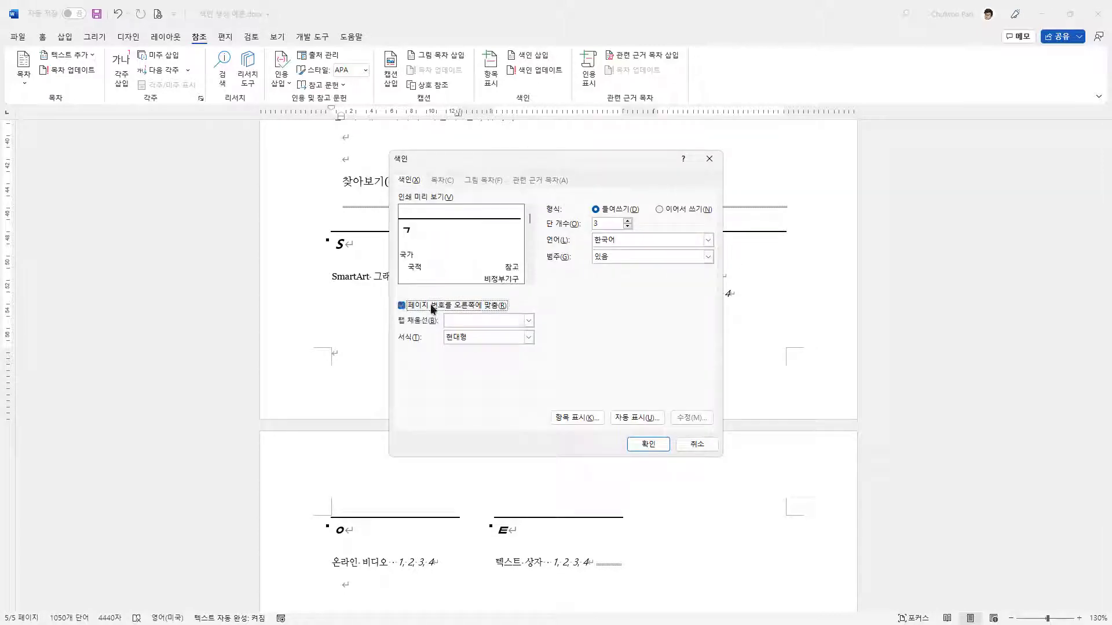
pyautogui.click(529, 321)
pyautogui.click(492, 338)
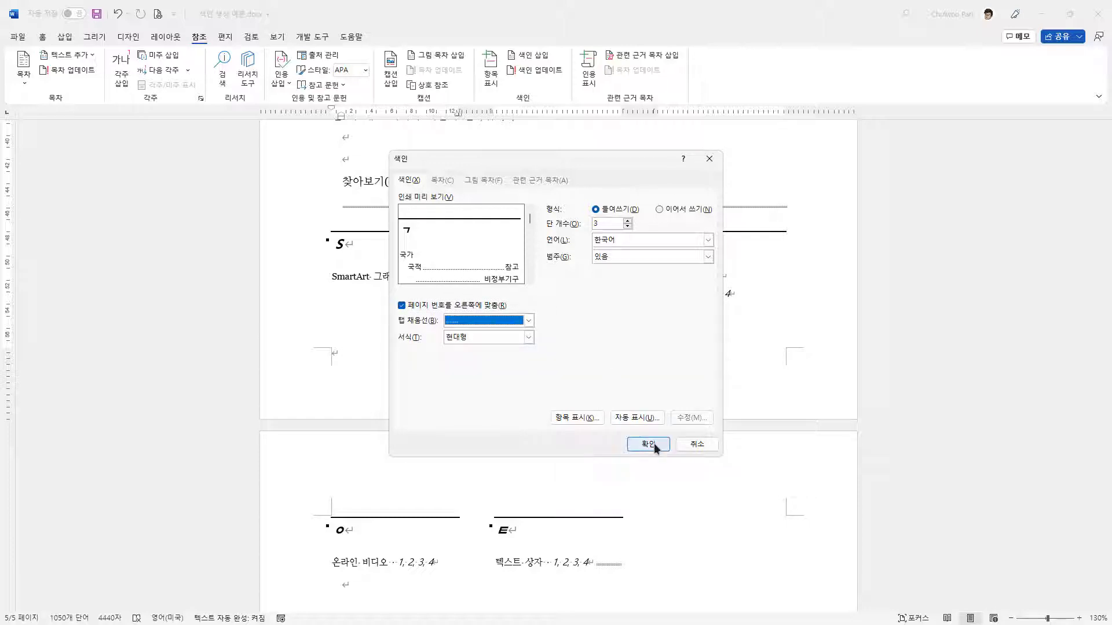
pyautogui.click(655, 444)
pyautogui.click(530, 349)
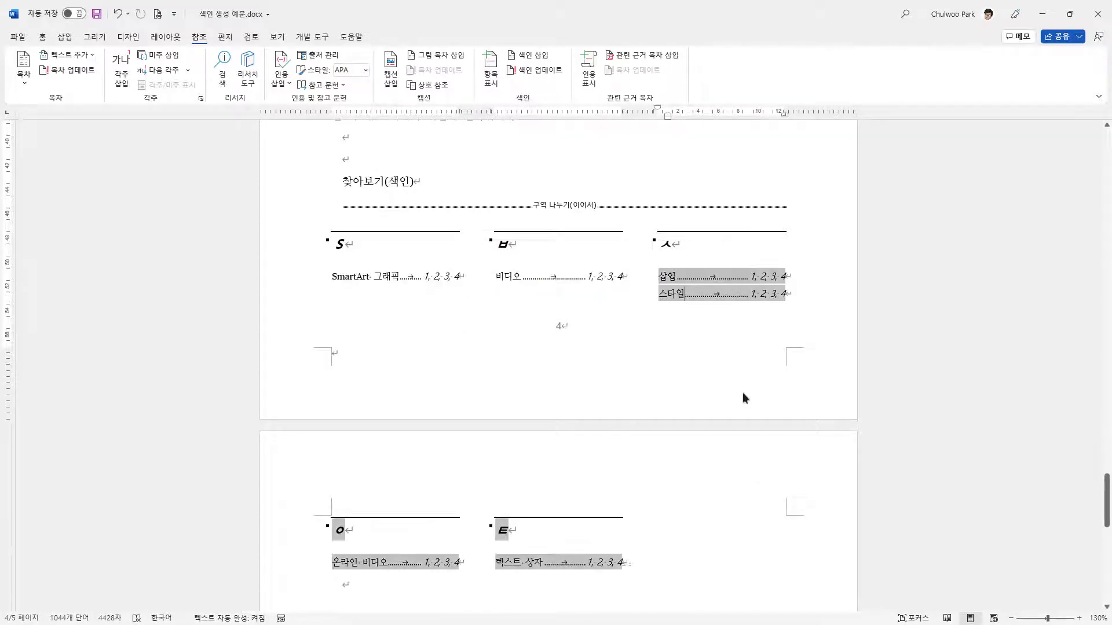
pyautogui.scroll(-1, 718, 429)
pyautogui.scroll(3, 652, 517)
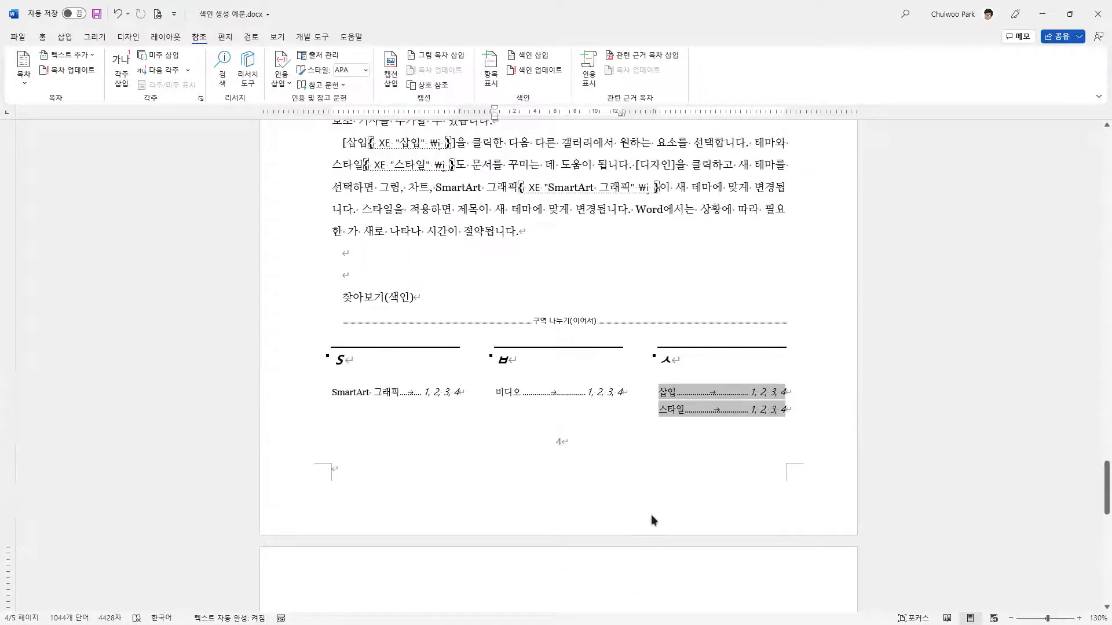
# Step: Mark all occurrences of 그림 as index entries with italic page numbers
pyautogui.click(546, 176)
pyautogui.scroll(6, 547, 176)
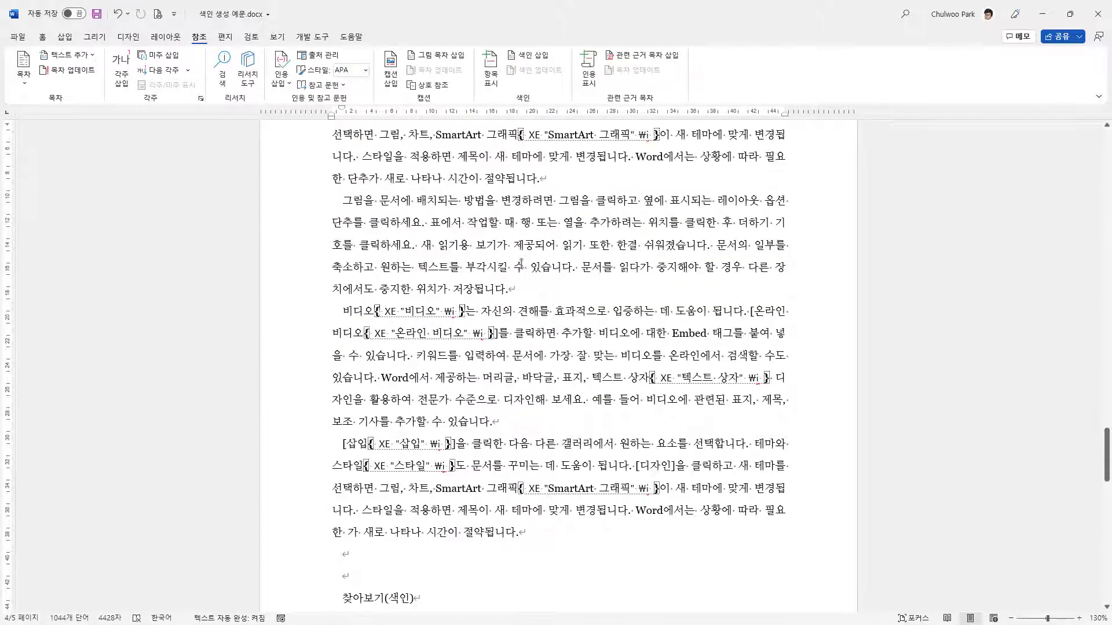
pyautogui.click(521, 263)
pyautogui.moveTo(343, 200); pyautogui.dragTo(363, 200)
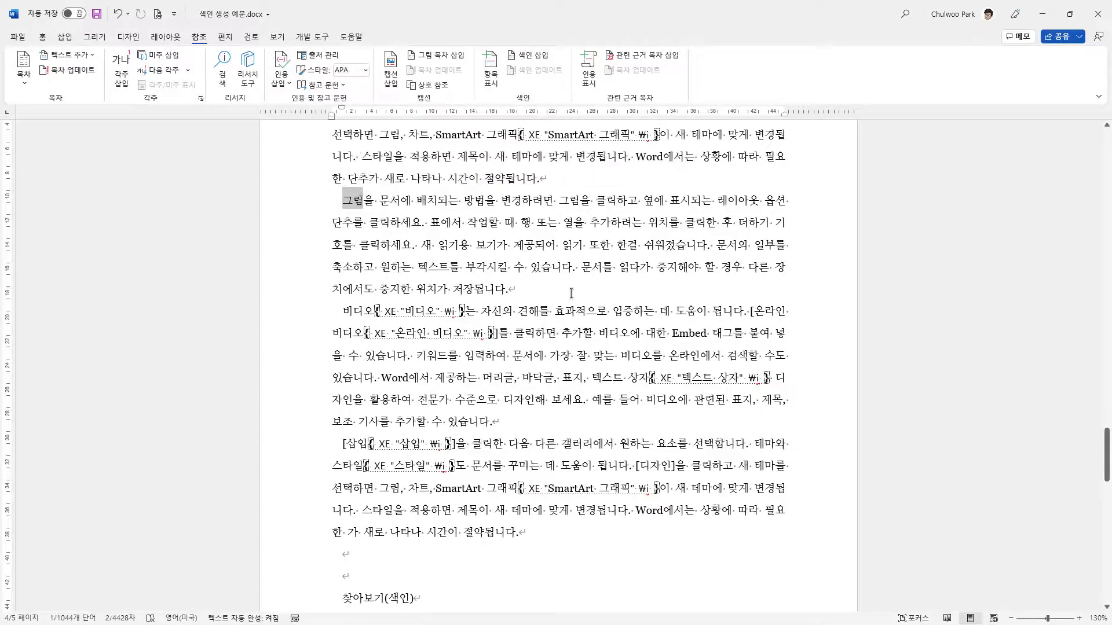
pyautogui.click(490, 74)
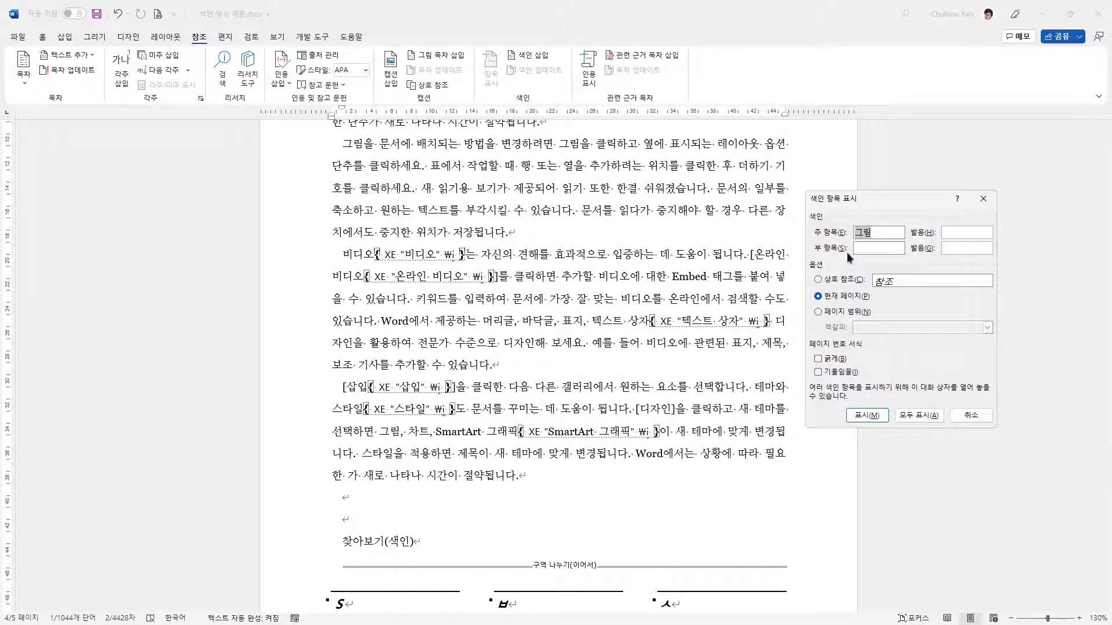
pyautogui.click(830, 373)
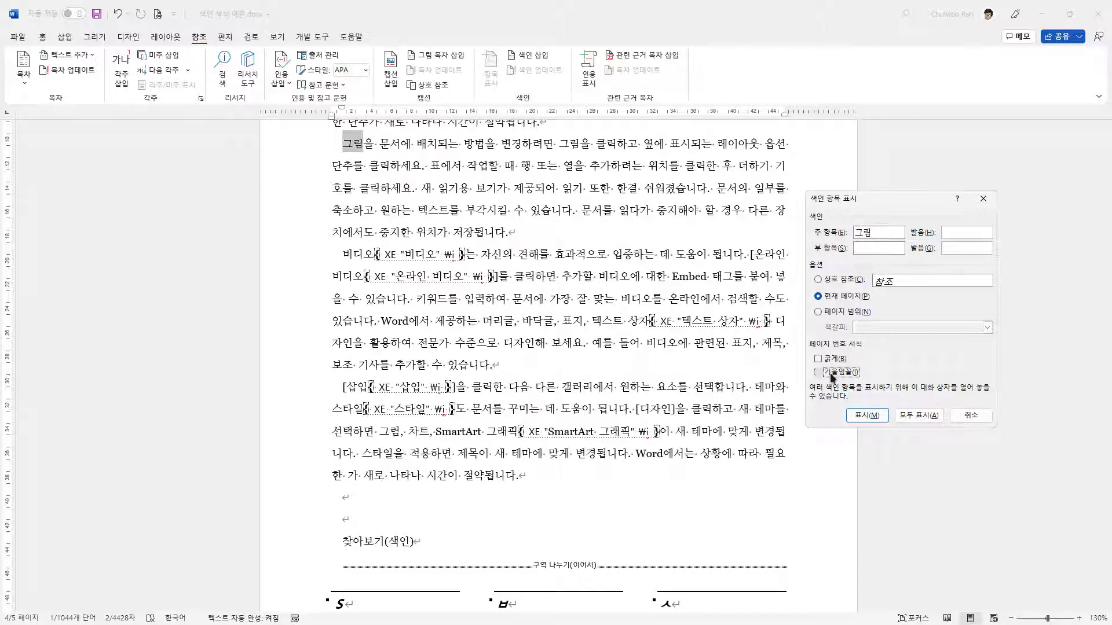
pyautogui.click(918, 417)
pyautogui.click(963, 416)
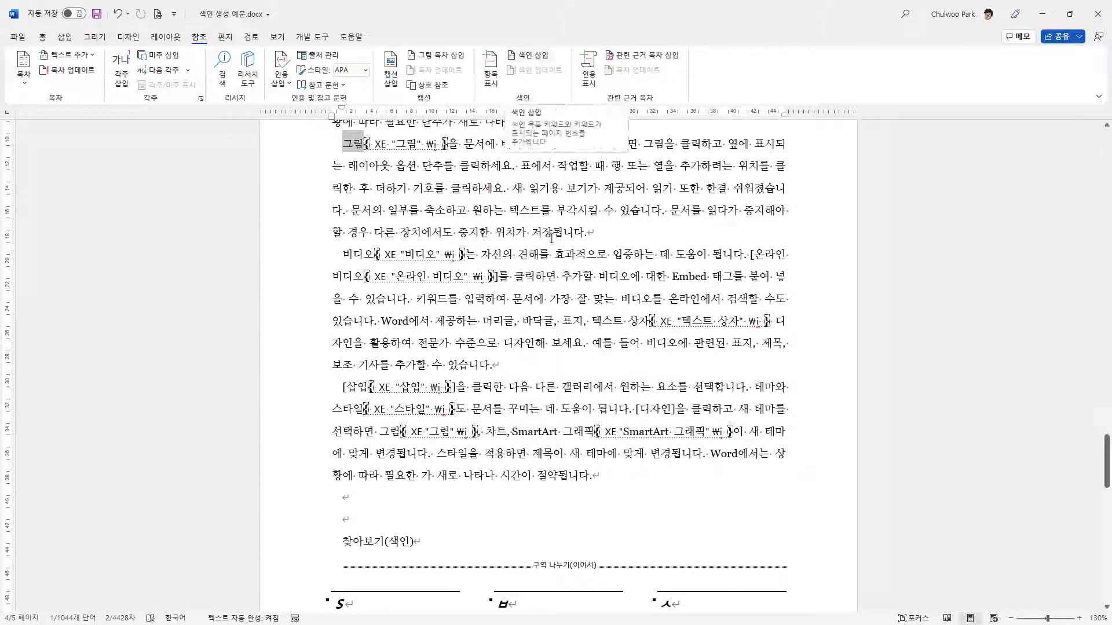
# Step: Update the index under the 찾아보기(색인) heading to include the 그림 entry, and check the entries on both pages
pyautogui.scroll(-3, 583, 394)
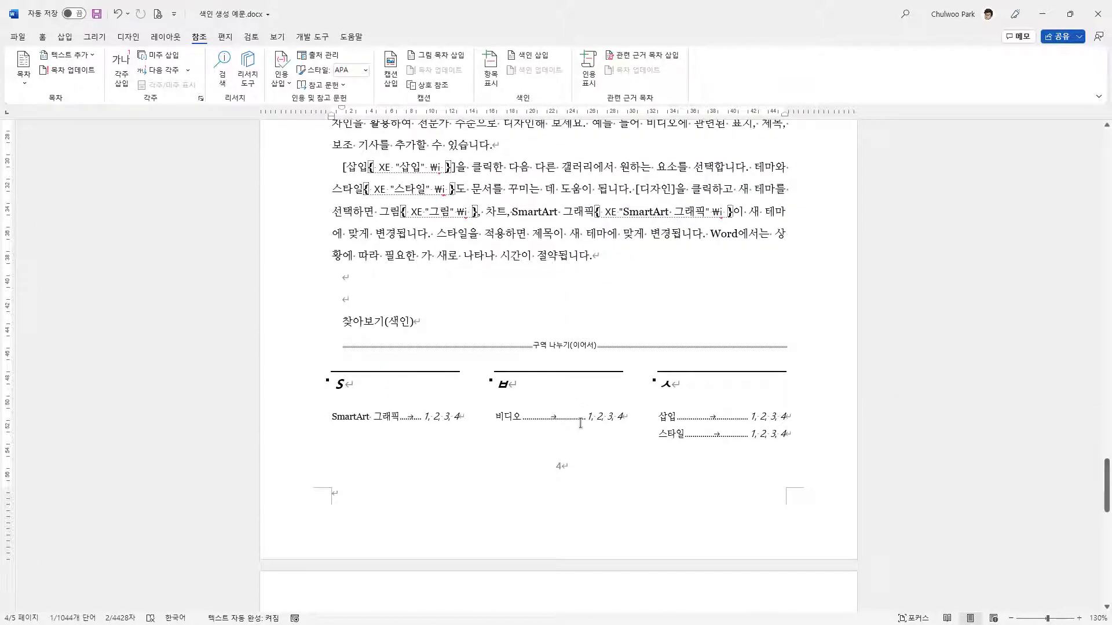
pyautogui.click(580, 424)
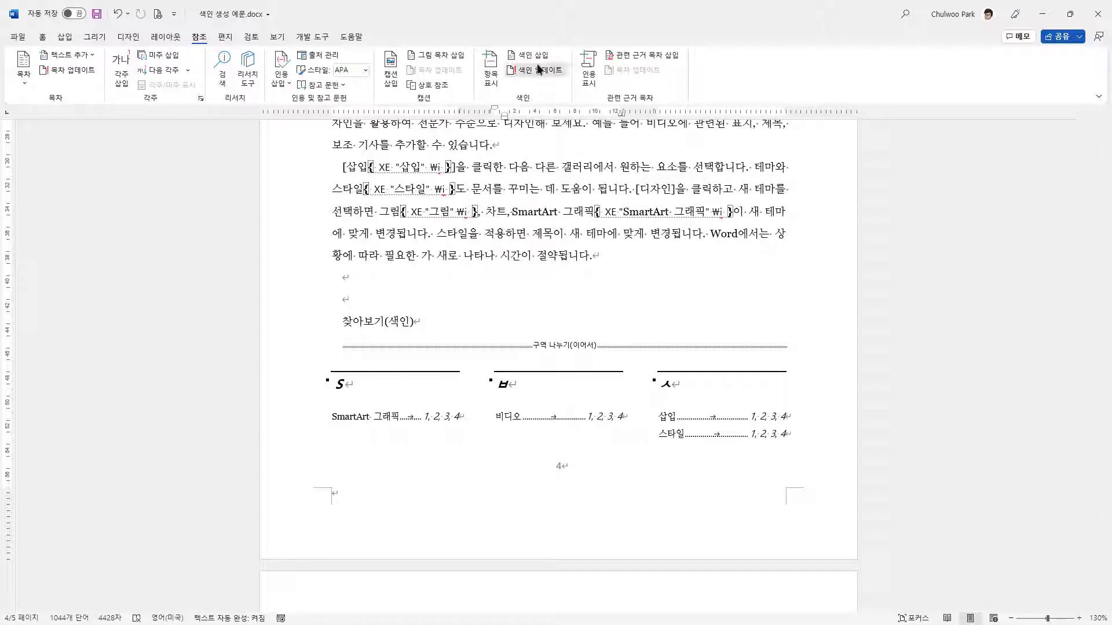
pyautogui.click(538, 68)
pyautogui.scroll(-1, 451, 461)
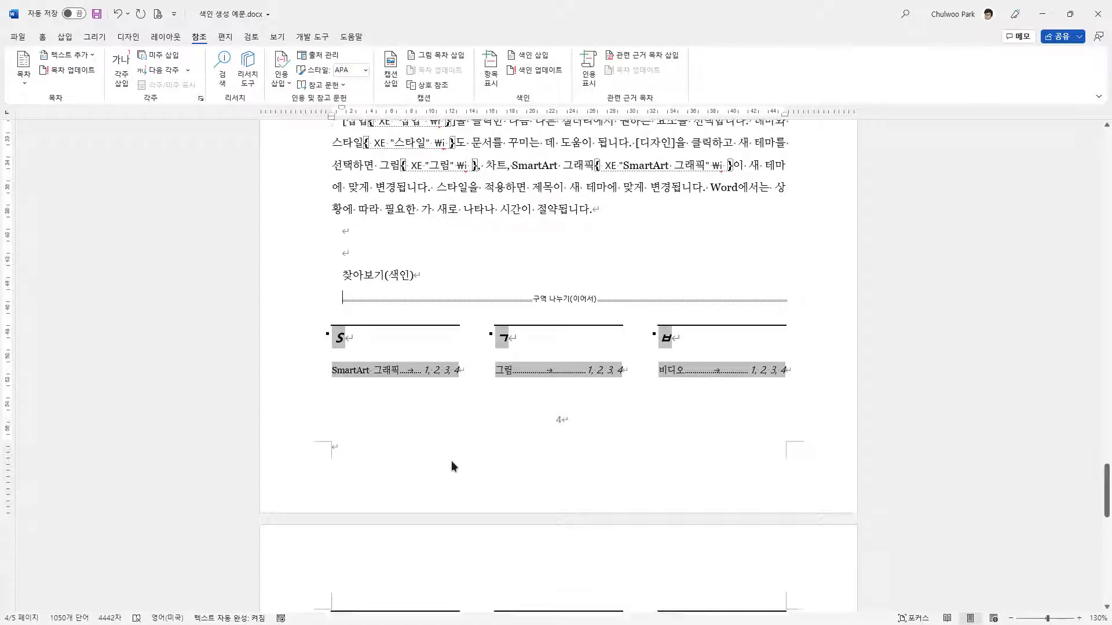
pyautogui.scroll(-3, 519, 386)
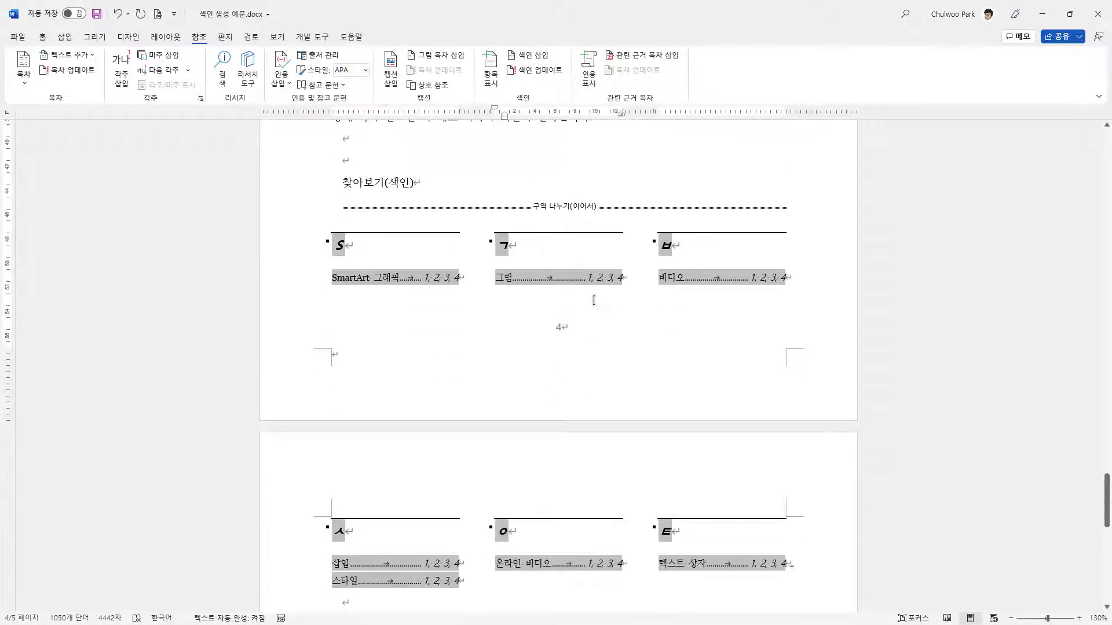
pyautogui.scroll(-3, 602, 303)
pyautogui.scroll(3, 576, 347)
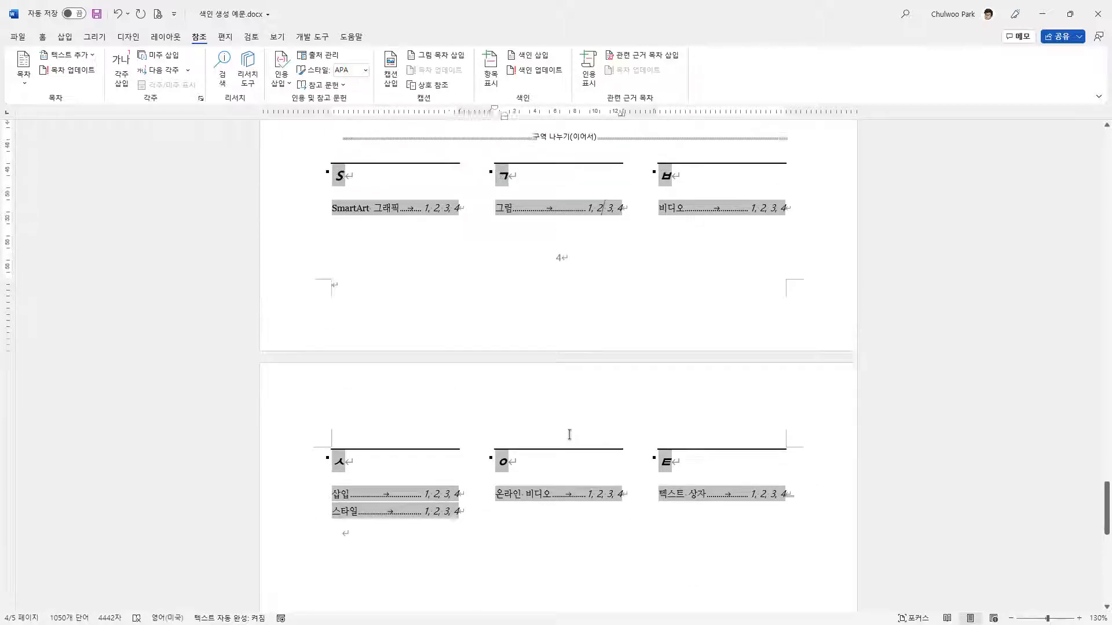
pyautogui.scroll(4, 579, 362)
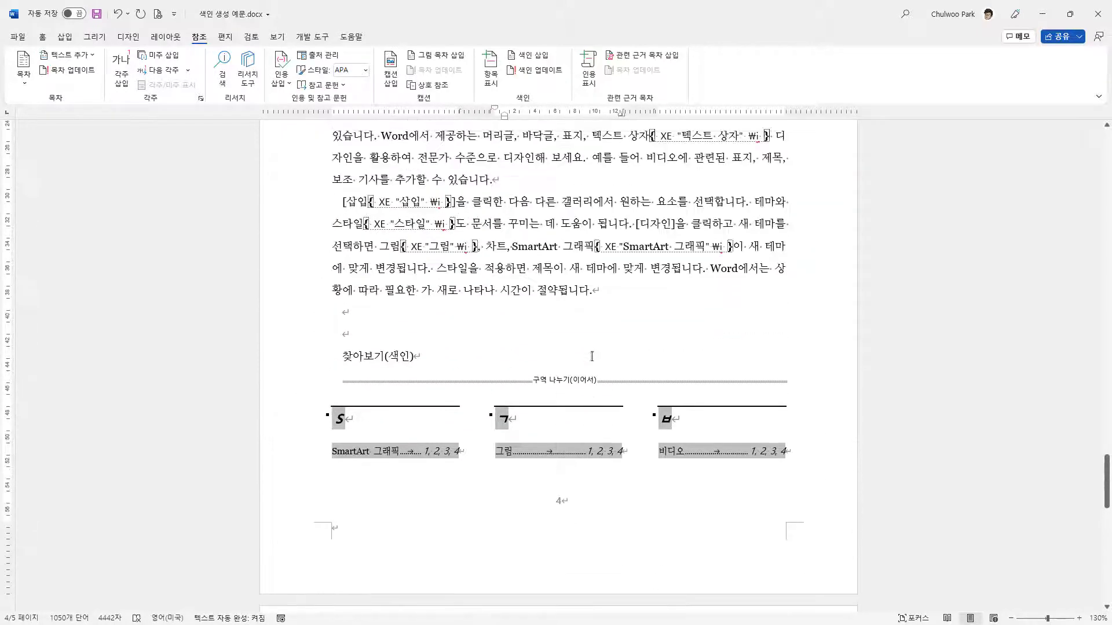
pyautogui.scroll(-6, 529, 269)
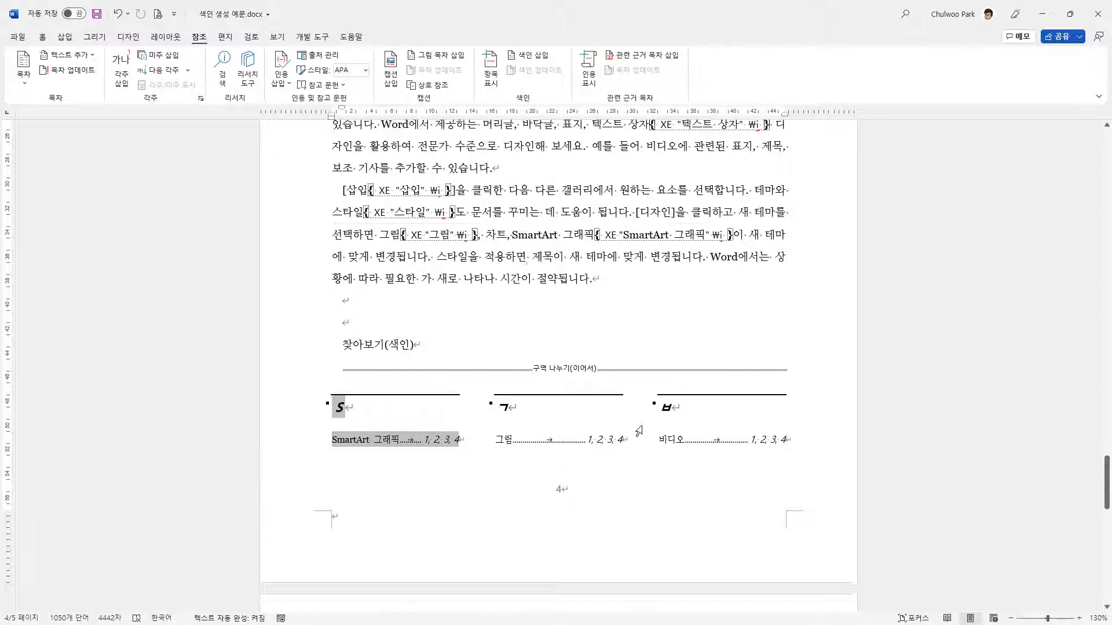
# Step: Mark all occurrences of 레이아웃 옵션 as index entries with italic page numbers
pyautogui.scroll(11, 403, 400)
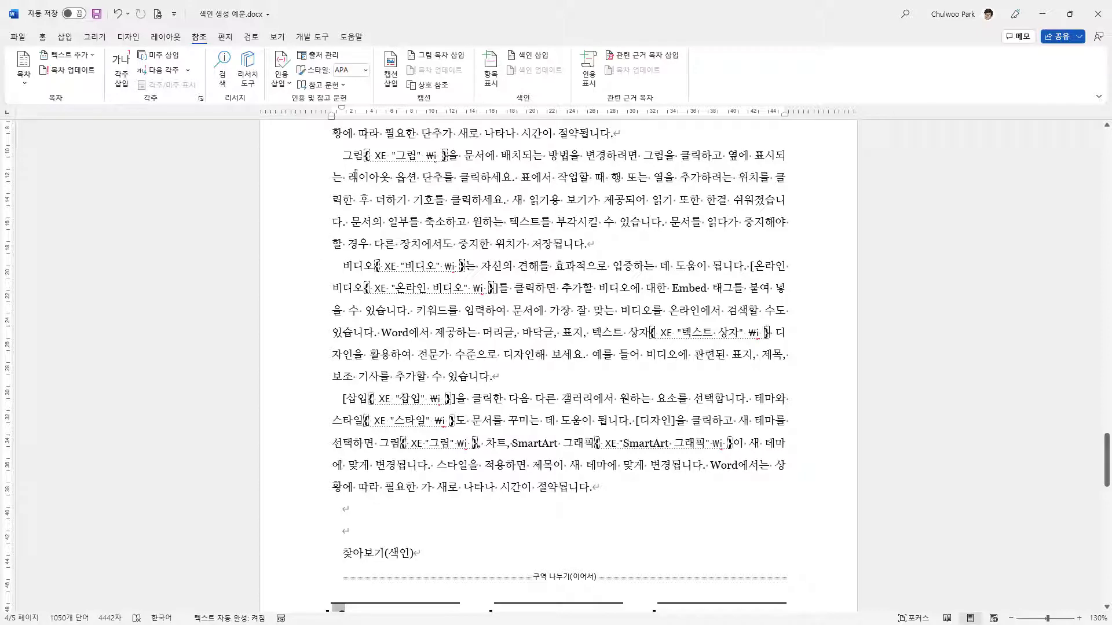
pyautogui.moveTo(350, 177); pyautogui.dragTo(415, 177)
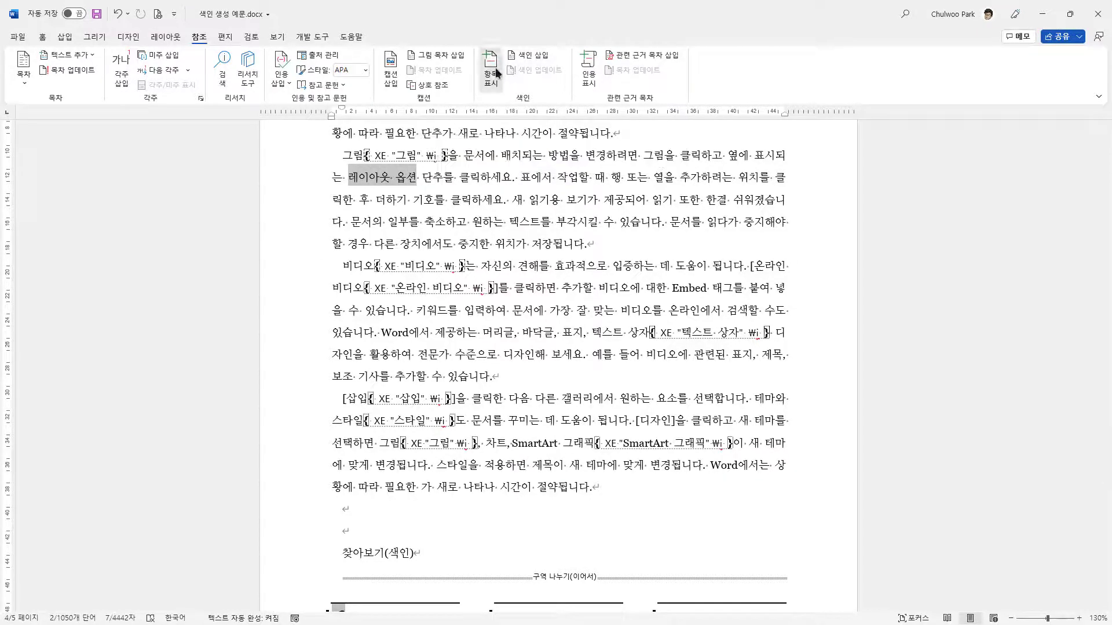
pyautogui.click(495, 68)
pyautogui.click(839, 373)
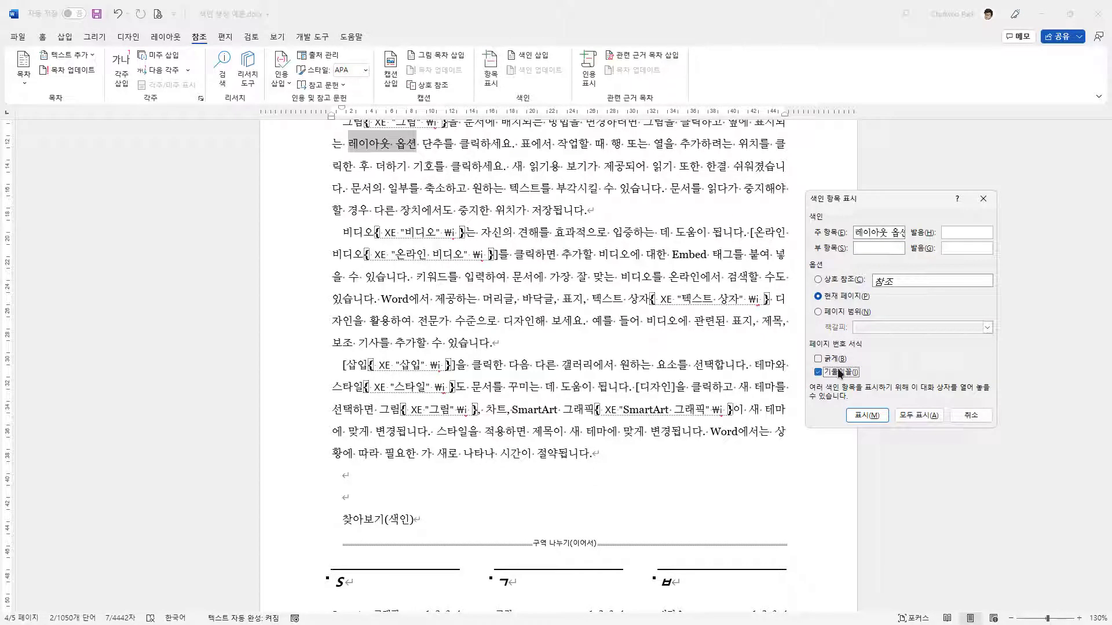
pyautogui.click(919, 415)
pyautogui.click(971, 416)
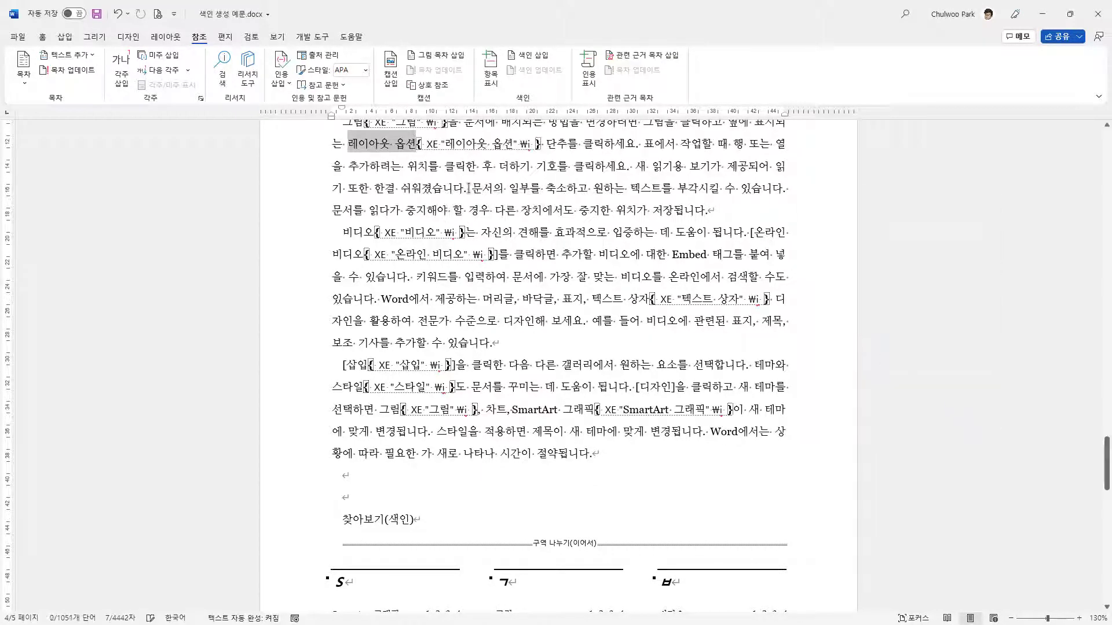
# Step: Update the index field to include the 레이아웃 옵션 entry
pyautogui.scroll(-3, 567, 405)
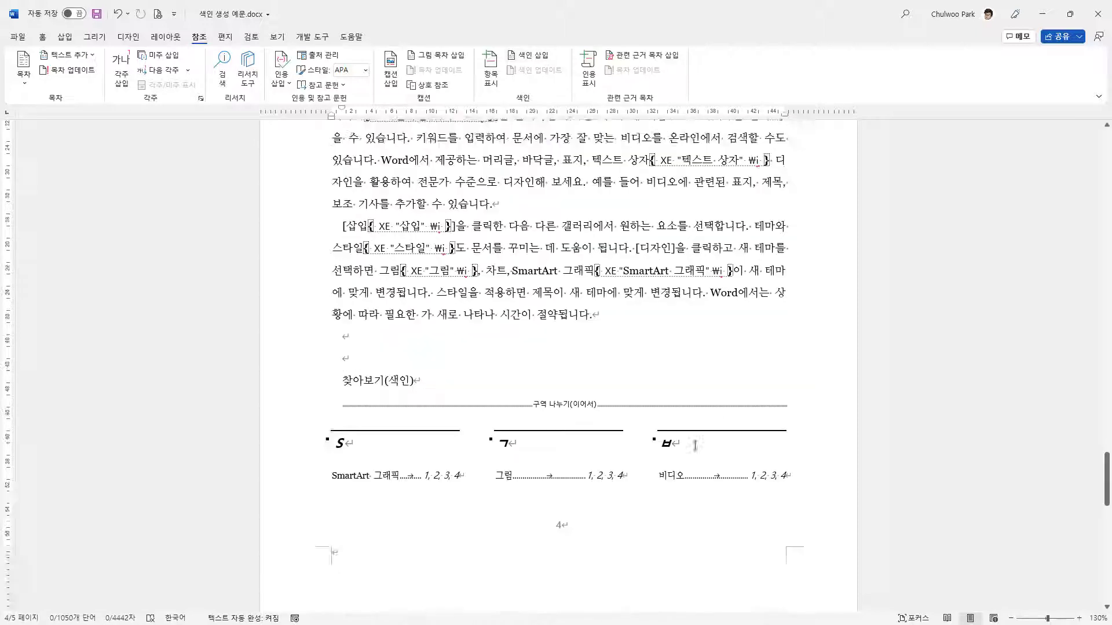
pyautogui.click(569, 416)
pyautogui.rightClick(568, 414)
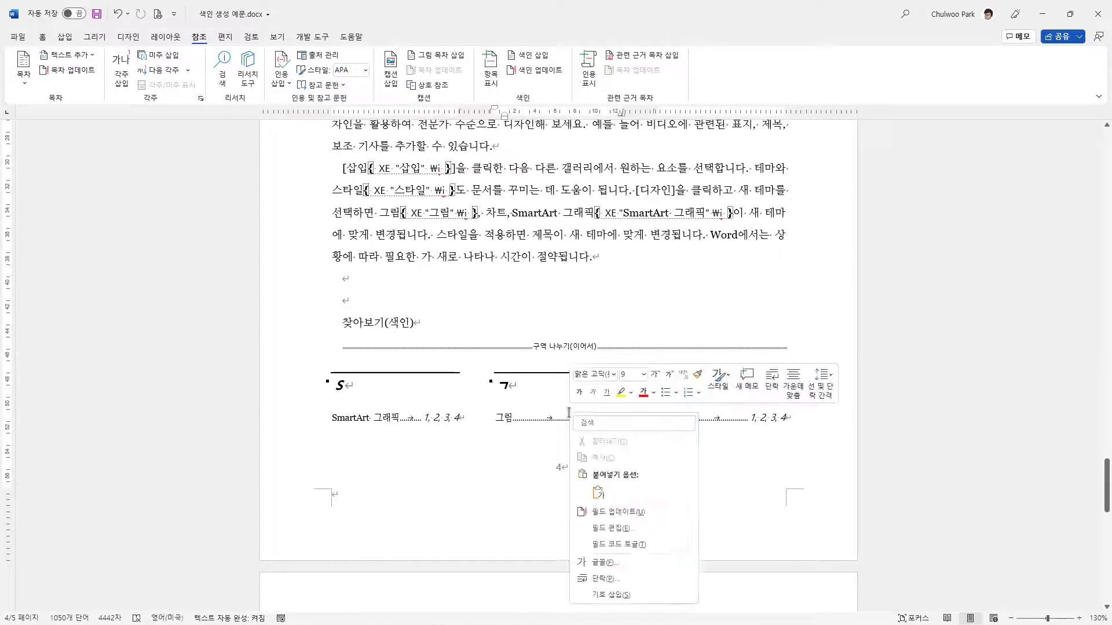
pyautogui.click(629, 512)
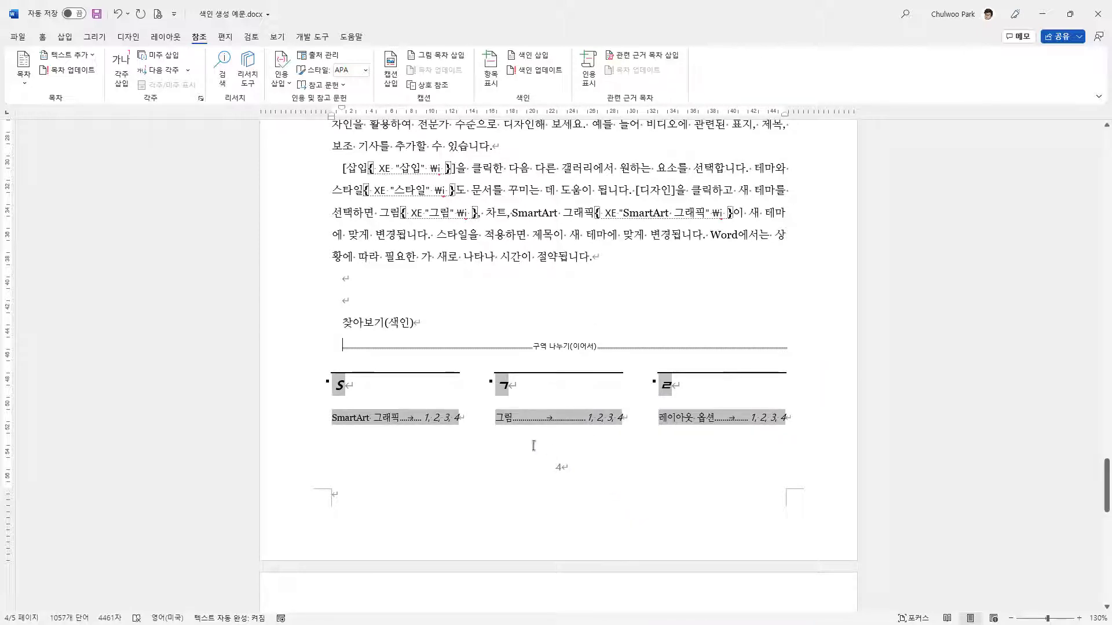
pyautogui.scroll(-2, 546, 389)
pyautogui.click(691, 292)
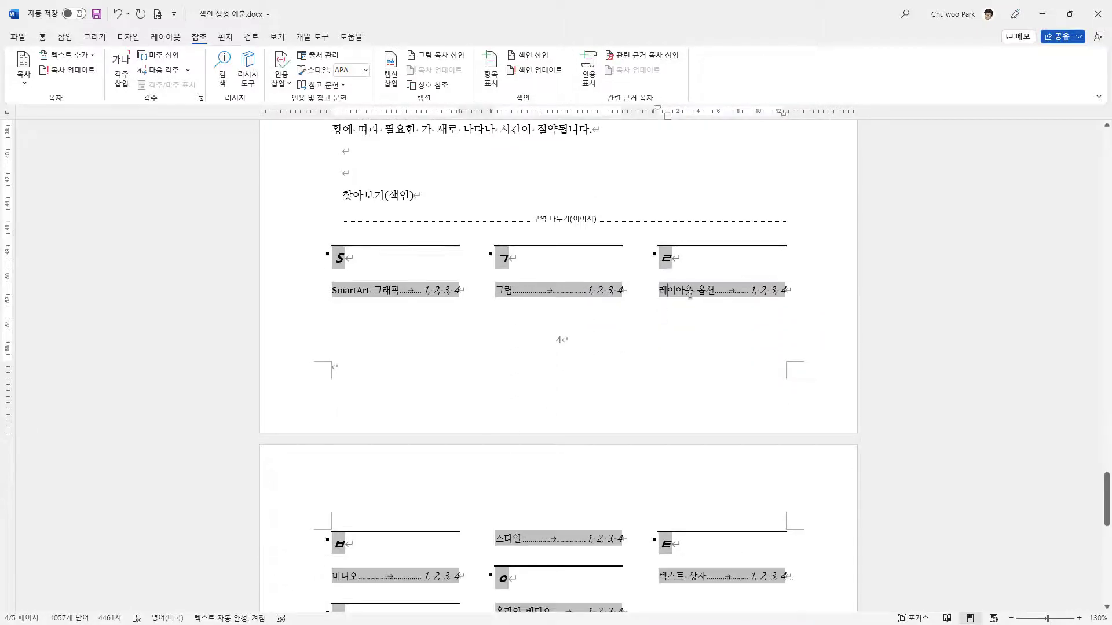
pyautogui.press('Up')
pyautogui.press('Up')
pyautogui.press('Up')
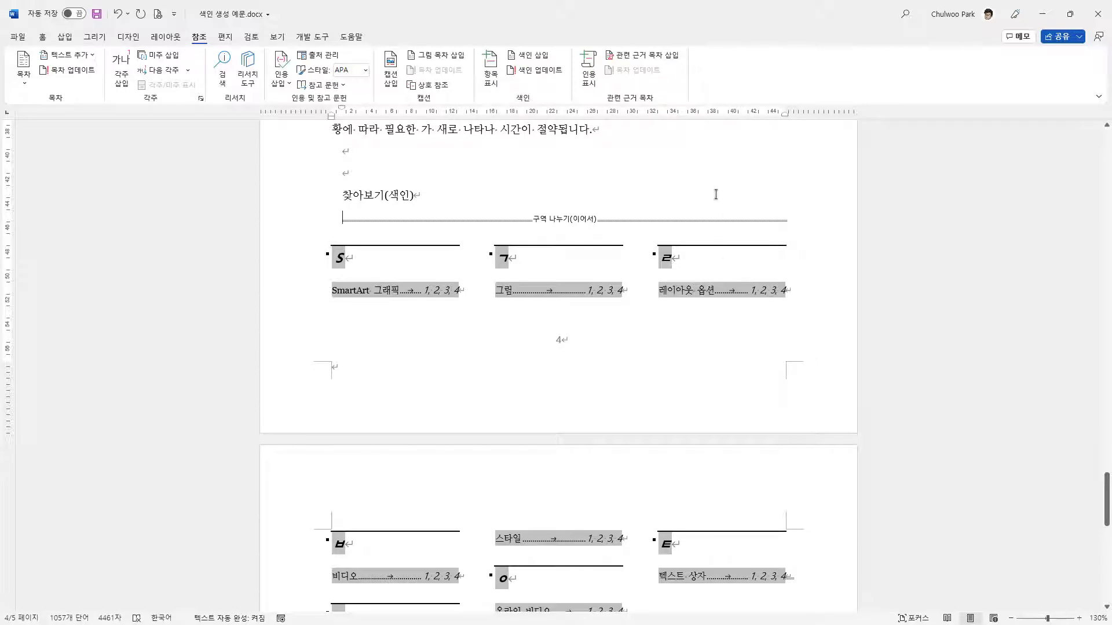
# Step: Insert a long run of blank paragraphs before the paragraph beginning with 그림 to push the following text onto the next page
pyautogui.scroll(1, 735, 273)
pyautogui.scroll(7, 740, 288)
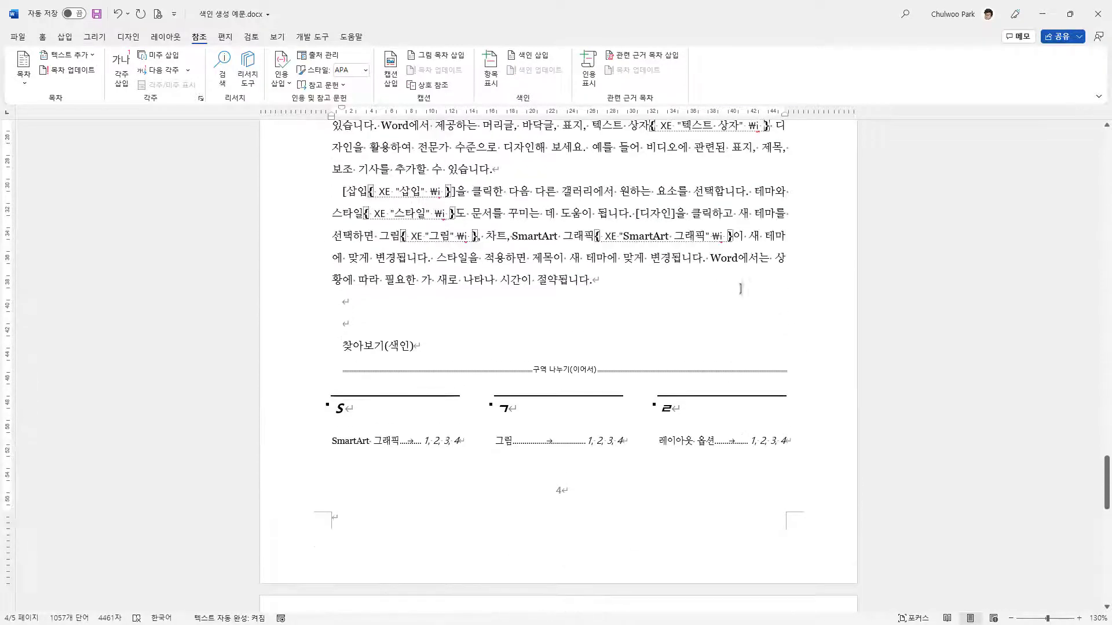
pyautogui.scroll(-5, 610, 295)
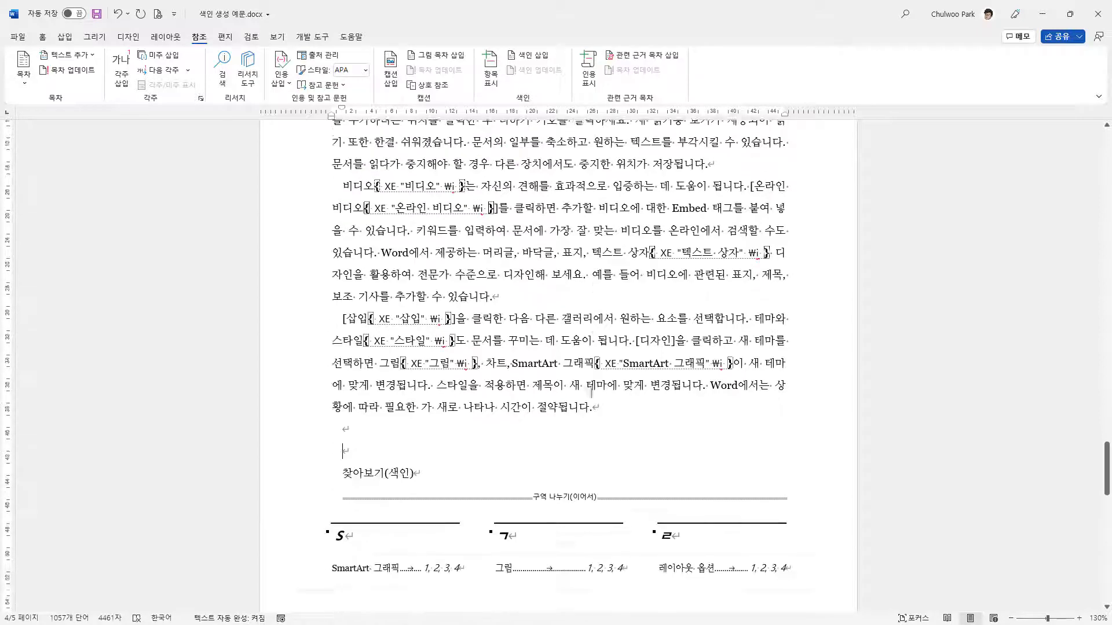
pyautogui.scroll(7, 516, 270)
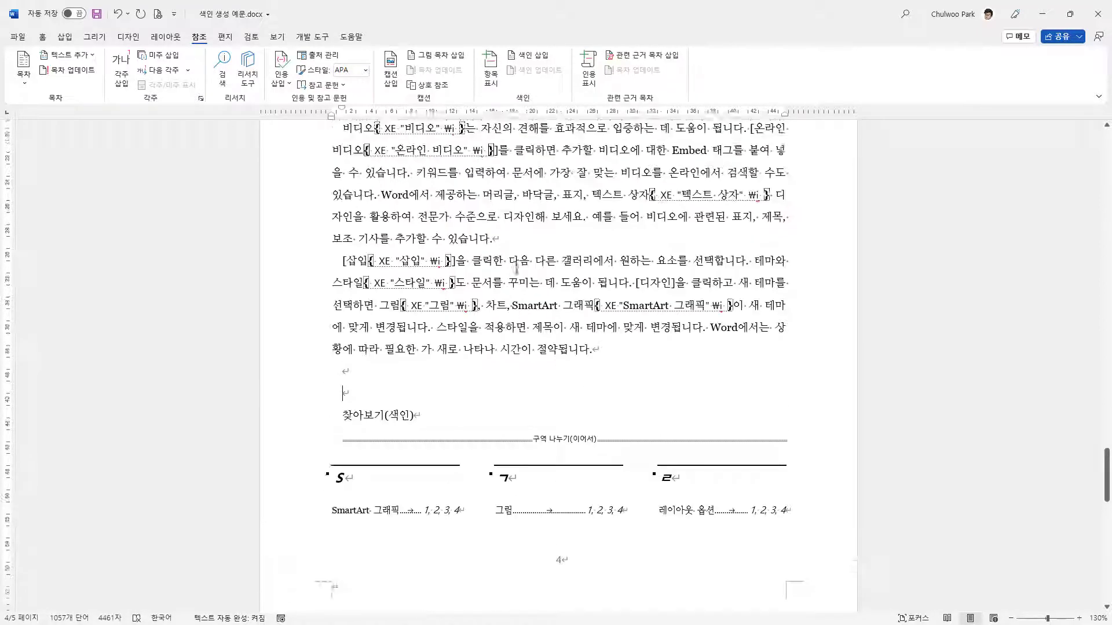
pyautogui.click(344, 353)
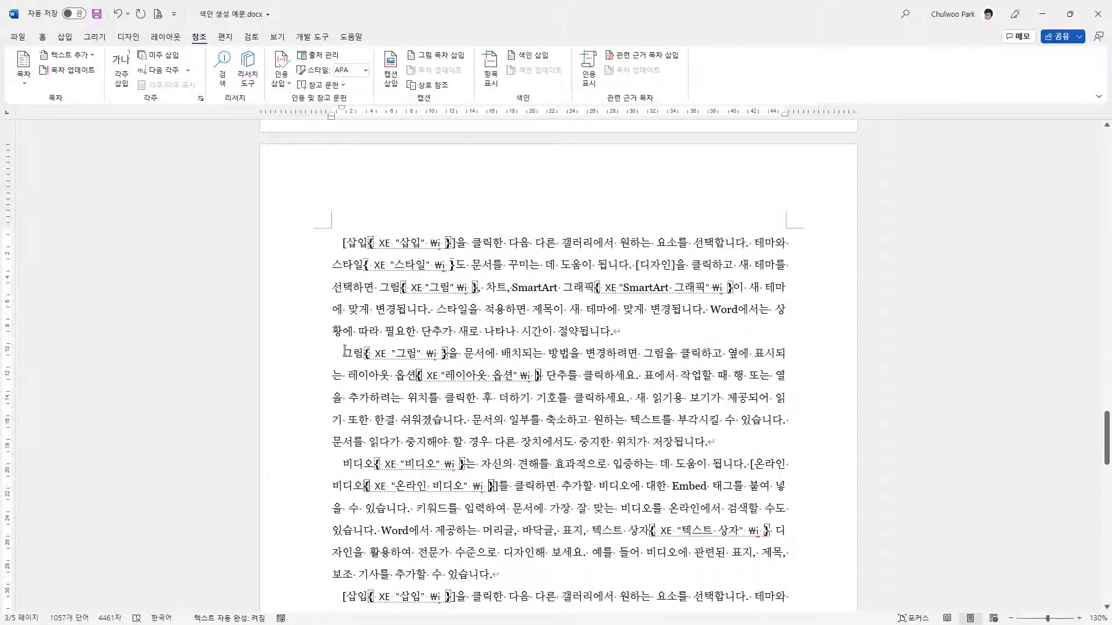
pyautogui.press('Return')
pyautogui.press('Return')
pyautogui.press('Return')
pyautogui.press('Return')
pyautogui.press('Return')
pyautogui.press('Return')
pyautogui.press('Return')
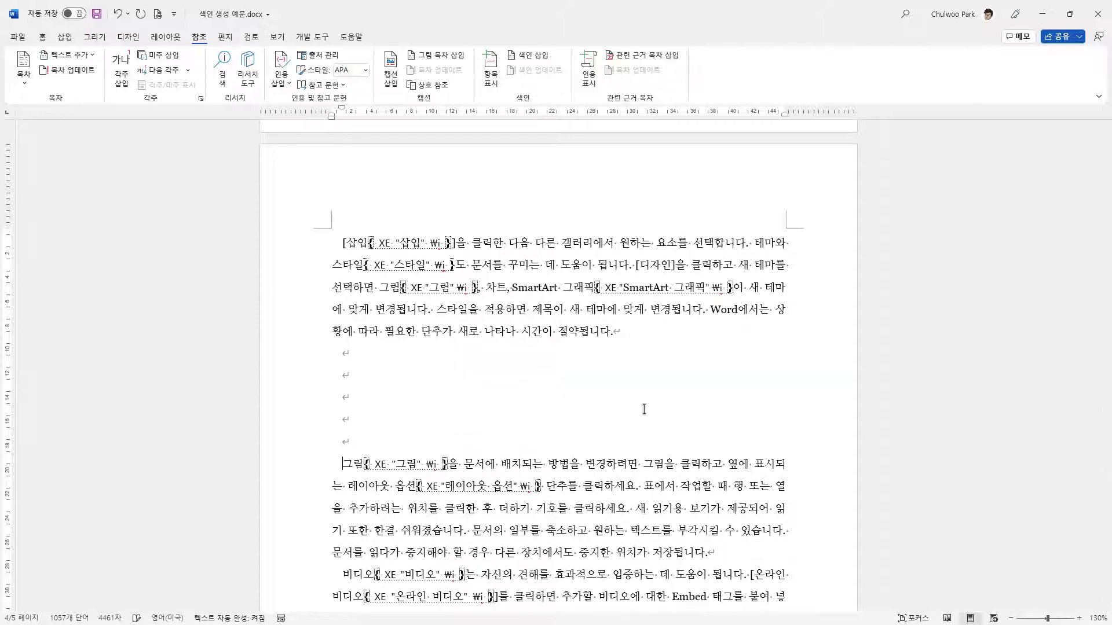
pyautogui.scroll(-1, 637, 371)
pyautogui.scroll(-1, 636, 368)
pyautogui.press('Return')
pyautogui.press('Return')
pyautogui.press('Return')
pyautogui.press('Return')
pyautogui.press('Return')
pyautogui.press('Return')
pyautogui.press('Return')
pyautogui.press('Return')
pyautogui.press('Return')
pyautogui.press('Return')
pyautogui.press('Return')
pyautogui.press('Return')
pyautogui.press('Return')
pyautogui.press('Return')
pyautogui.press('Return')
pyautogui.press('Return')
pyautogui.press('Return')
pyautogui.press('Return')
pyautogui.press('Return')
pyautogui.press('Return')
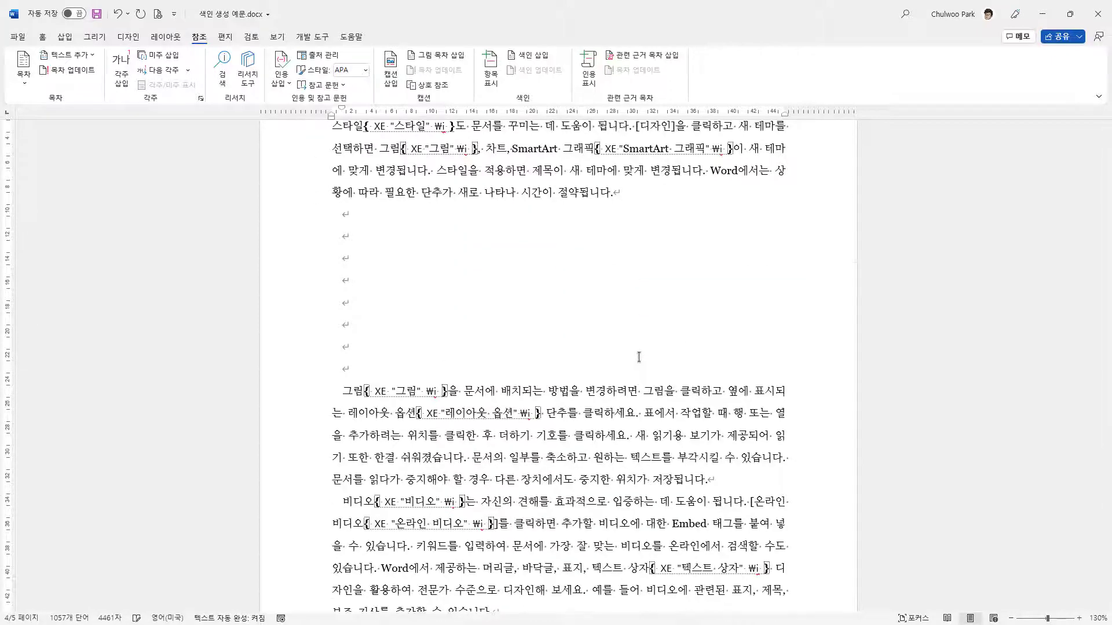
pyautogui.scroll(-10, 644, 450)
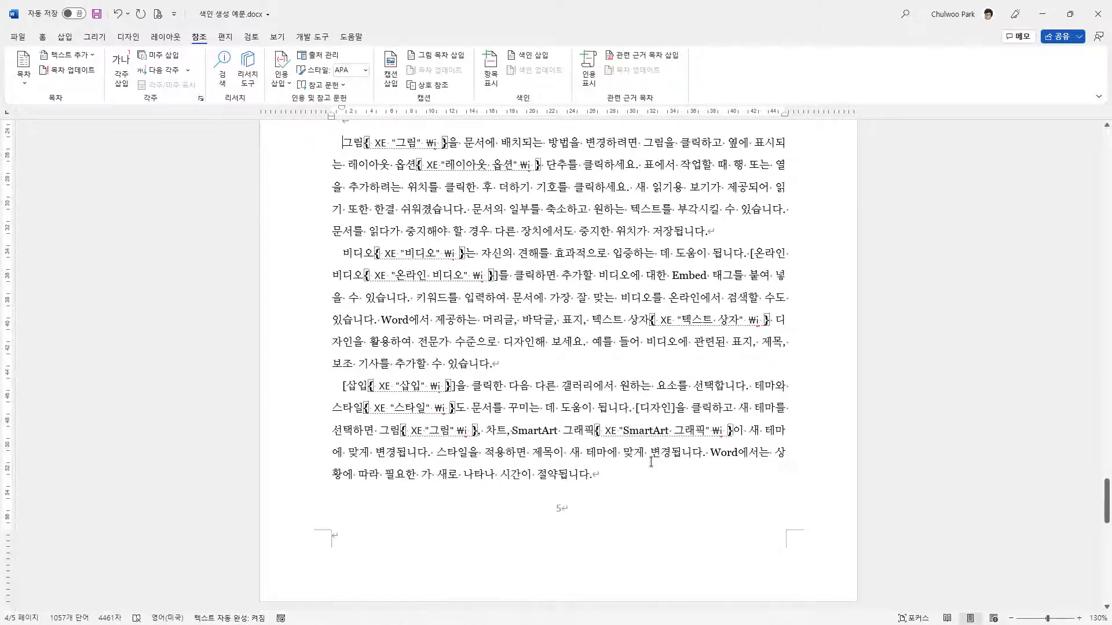
# Step: Update the index under the 찾아보기(색인) heading to reflect the shifted page positions of its entries
pyautogui.scroll(-3, 684, 505)
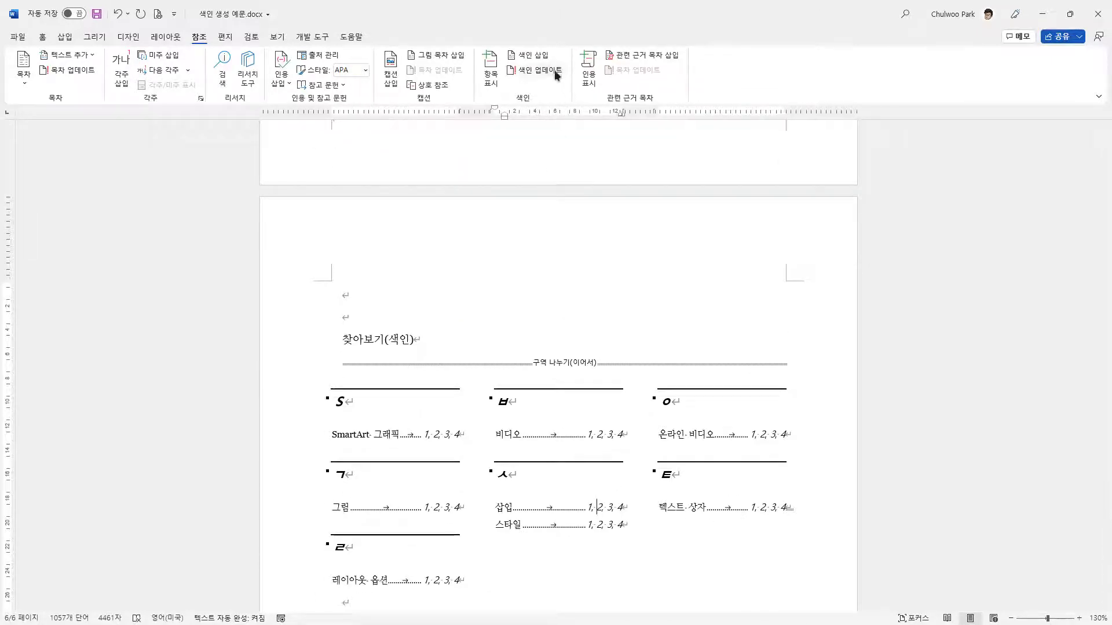
pyautogui.click(554, 71)
pyautogui.click(608, 528)
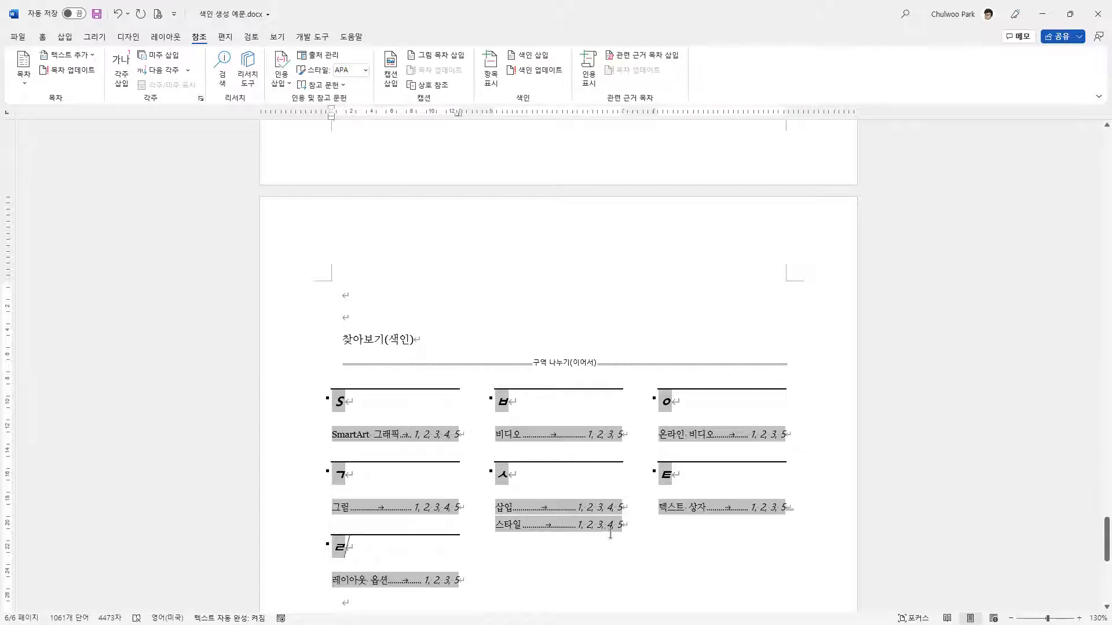
pyautogui.click(618, 526)
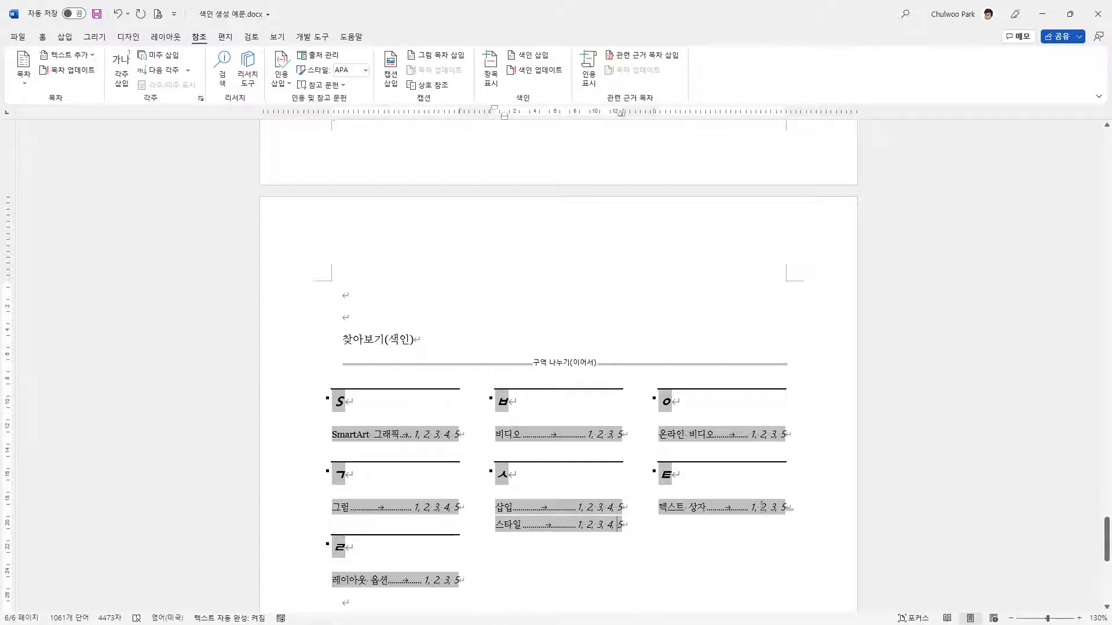
pyautogui.click(730, 446)
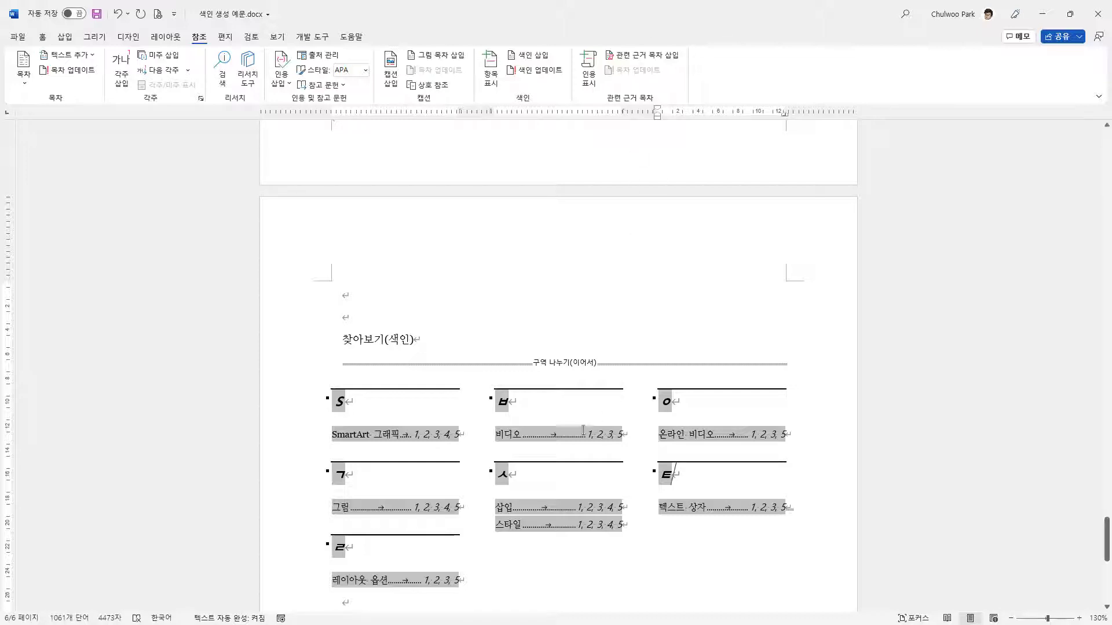
# Step: Replace the existing index with one in the 꾸밈형 format, keeping three columns
pyautogui.click(572, 418)
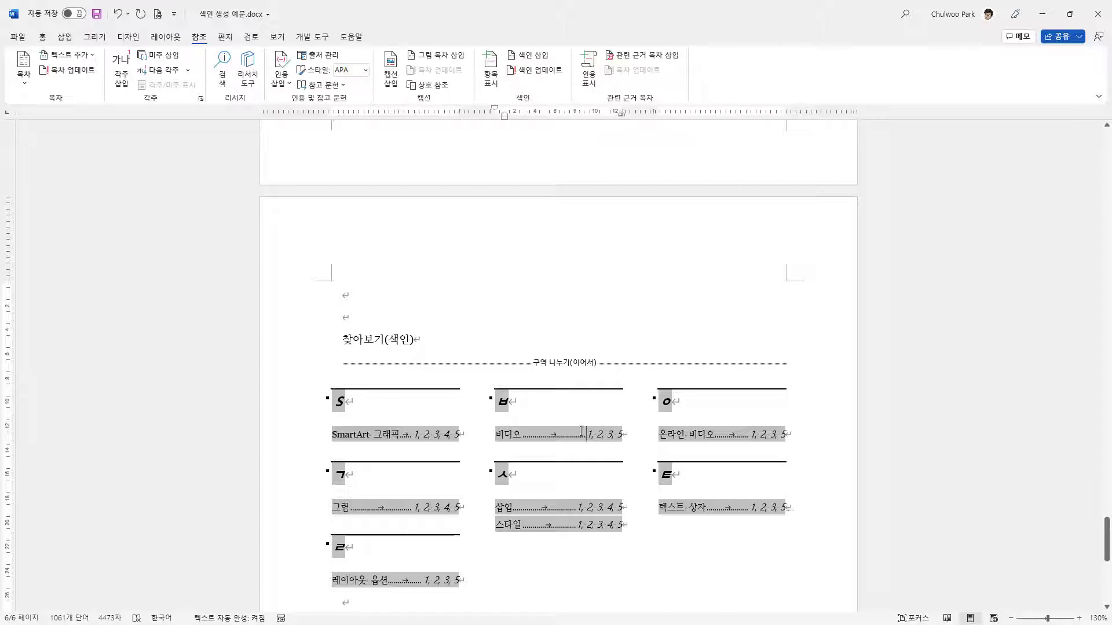
pyautogui.click(541, 56)
pyautogui.click(529, 337)
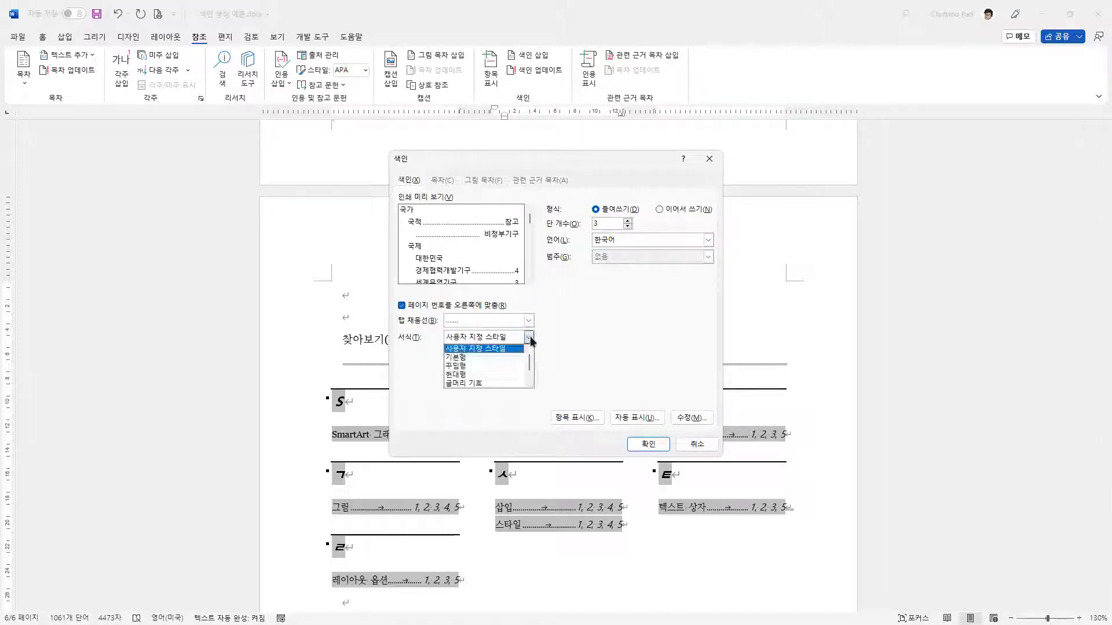
pyautogui.click(506, 366)
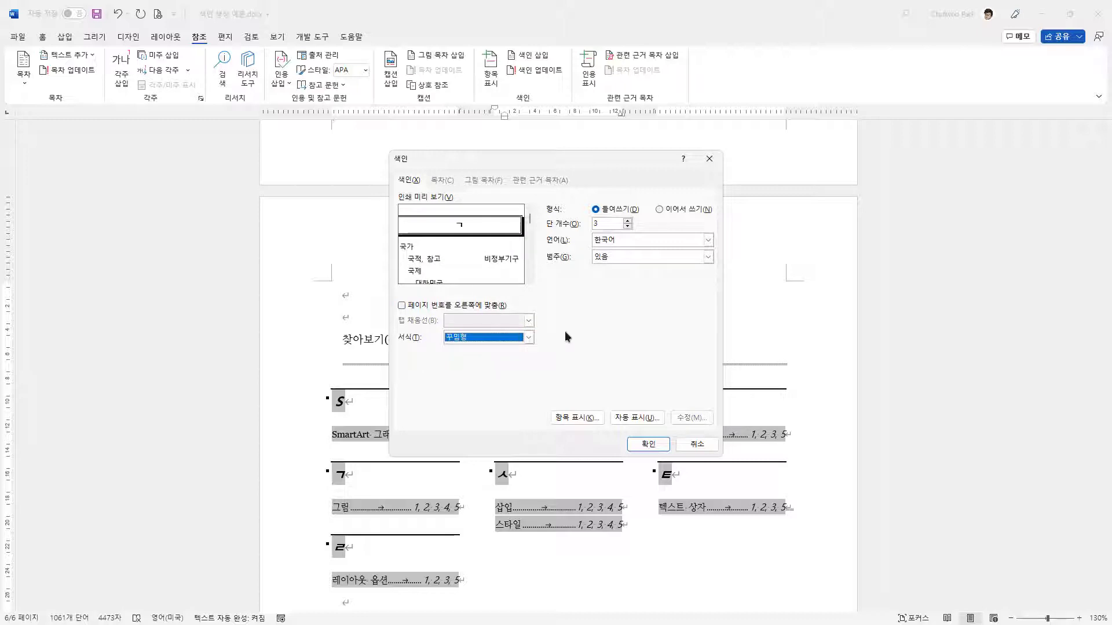
pyautogui.click(664, 445)
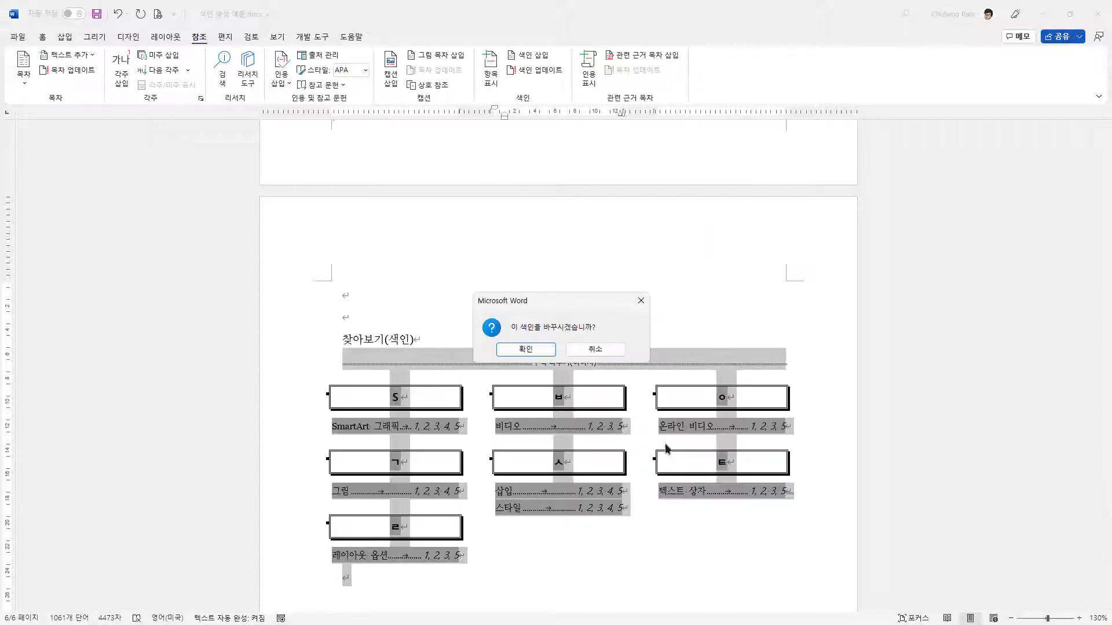
pyautogui.click(531, 350)
pyautogui.scroll(-1, 579, 515)
pyautogui.click(527, 480)
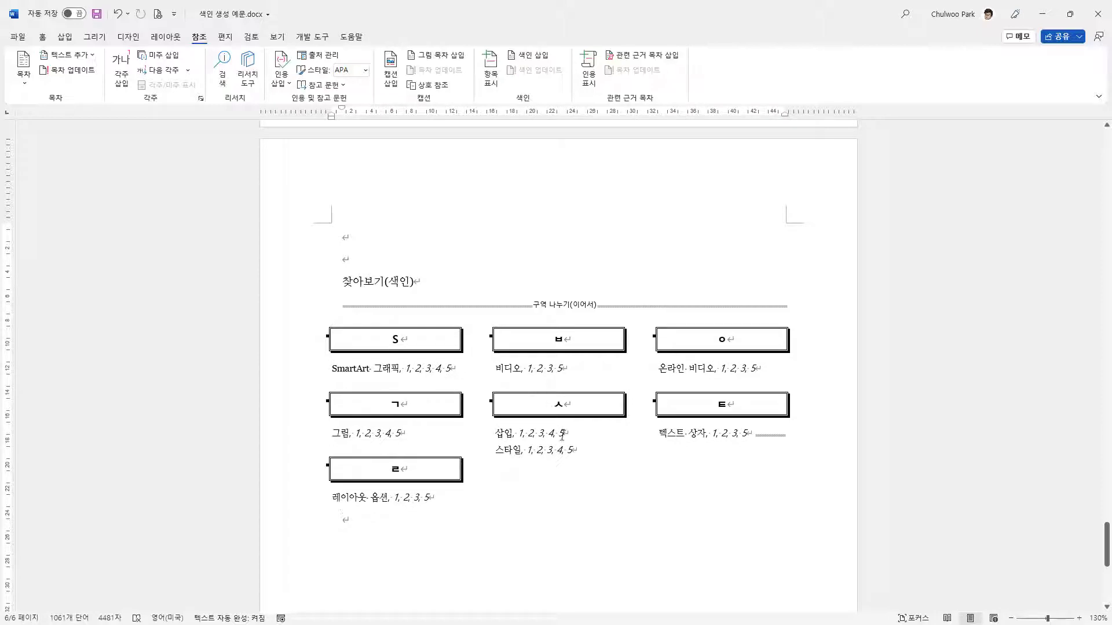
# Step: Examine the 비디오 and 온라인 비디오 index entry fields in the document's first paragraph
pyautogui.scroll(2, 561, 436)
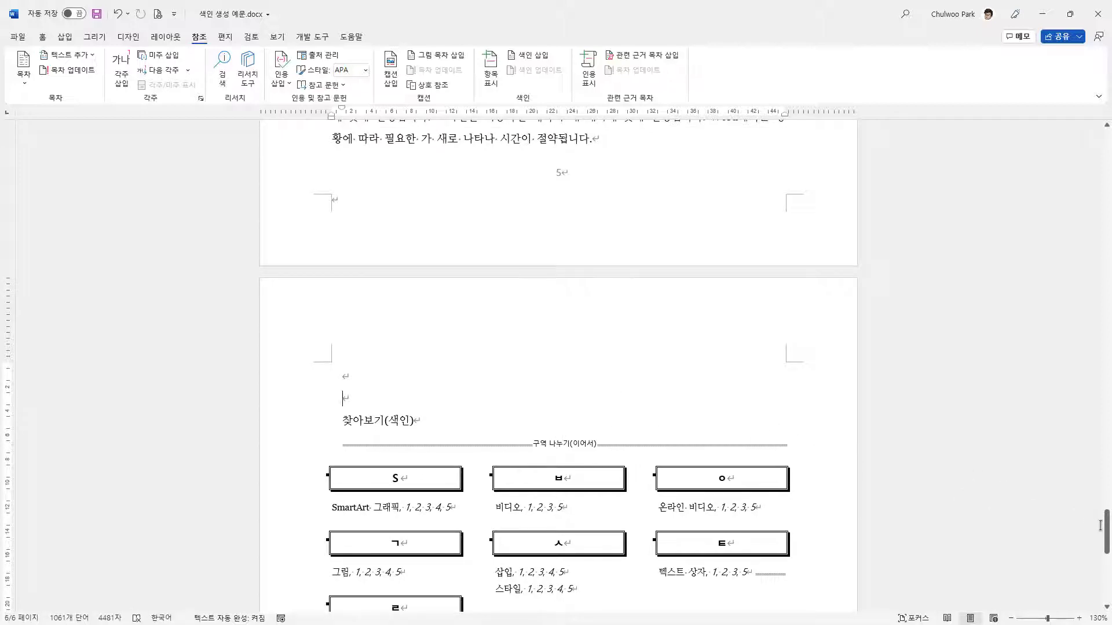
pyautogui.moveTo(1106, 533); pyautogui.dragTo(1079, 147)
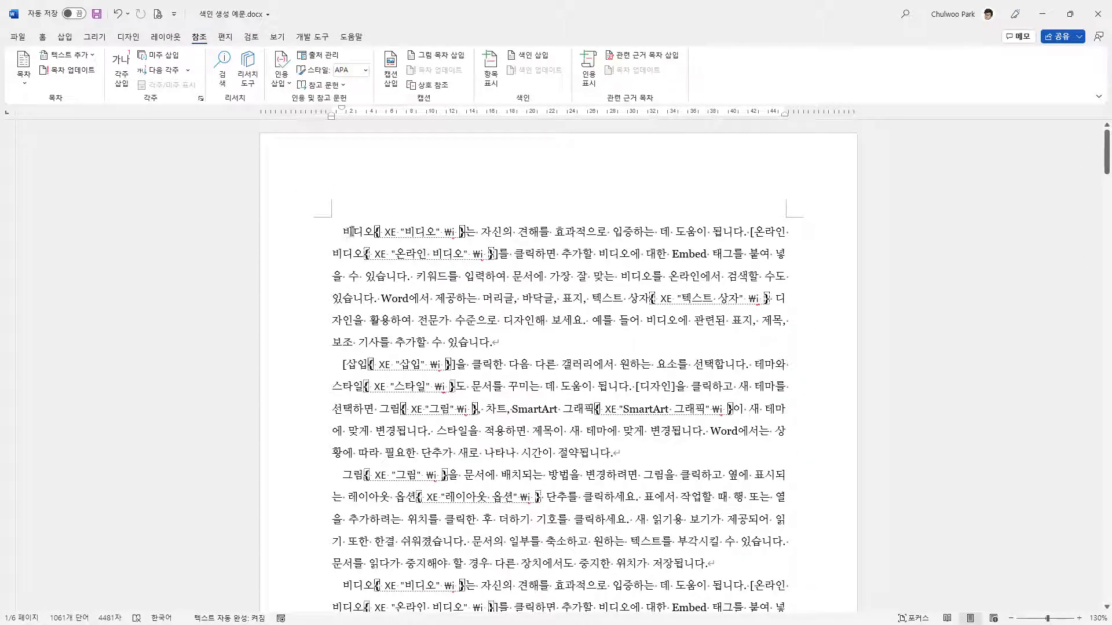
pyautogui.click(406, 232)
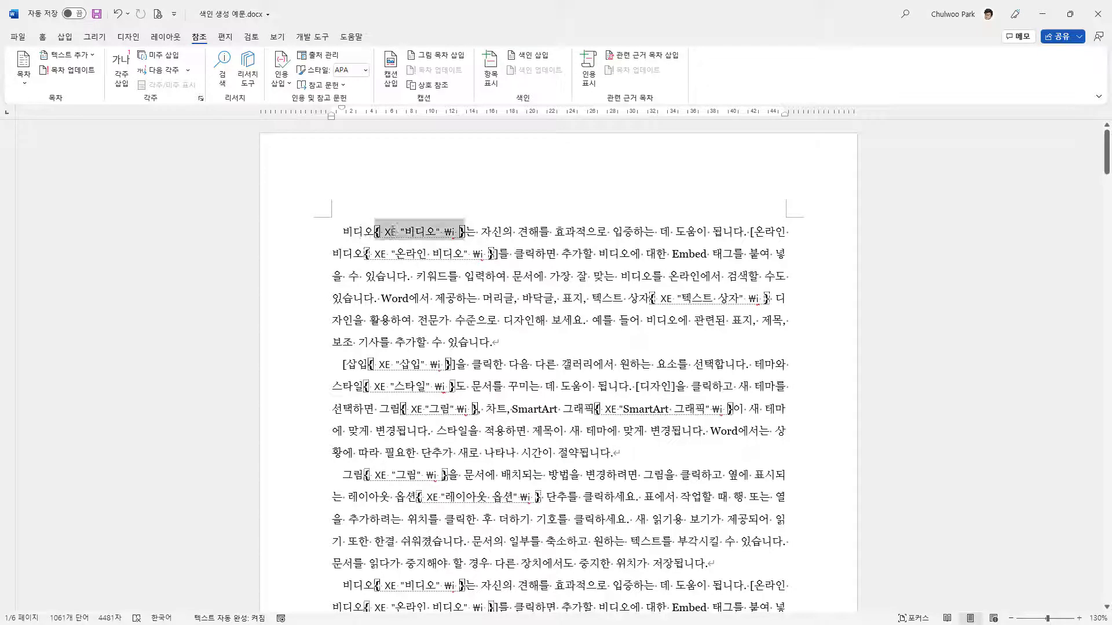
pyautogui.click(363, 253)
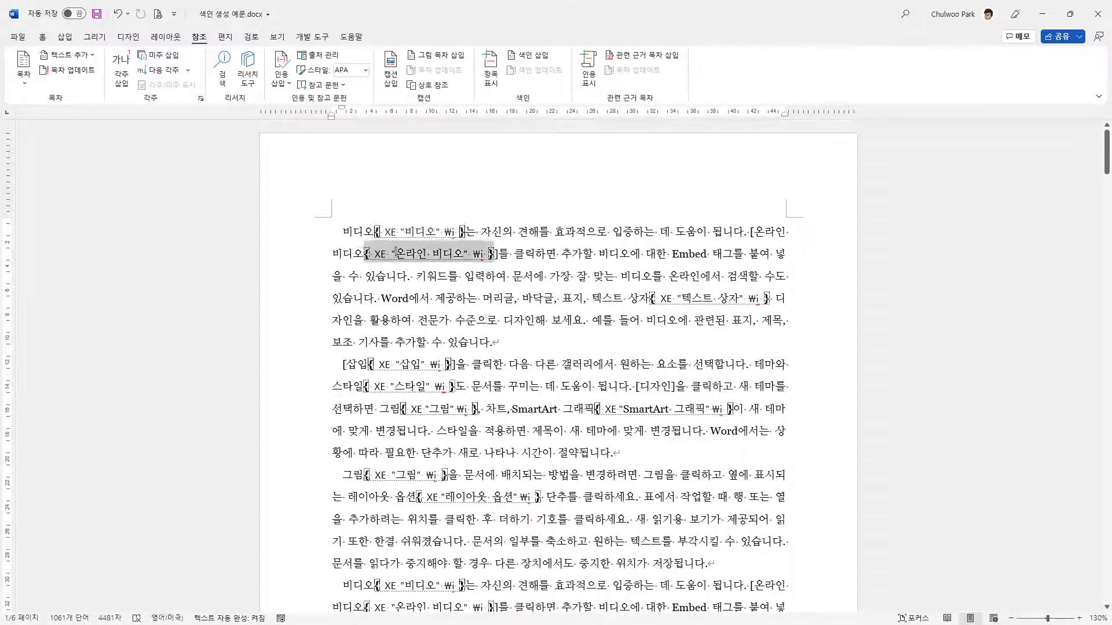
pyautogui.doubleClick(429, 253)
pyautogui.click(530, 297)
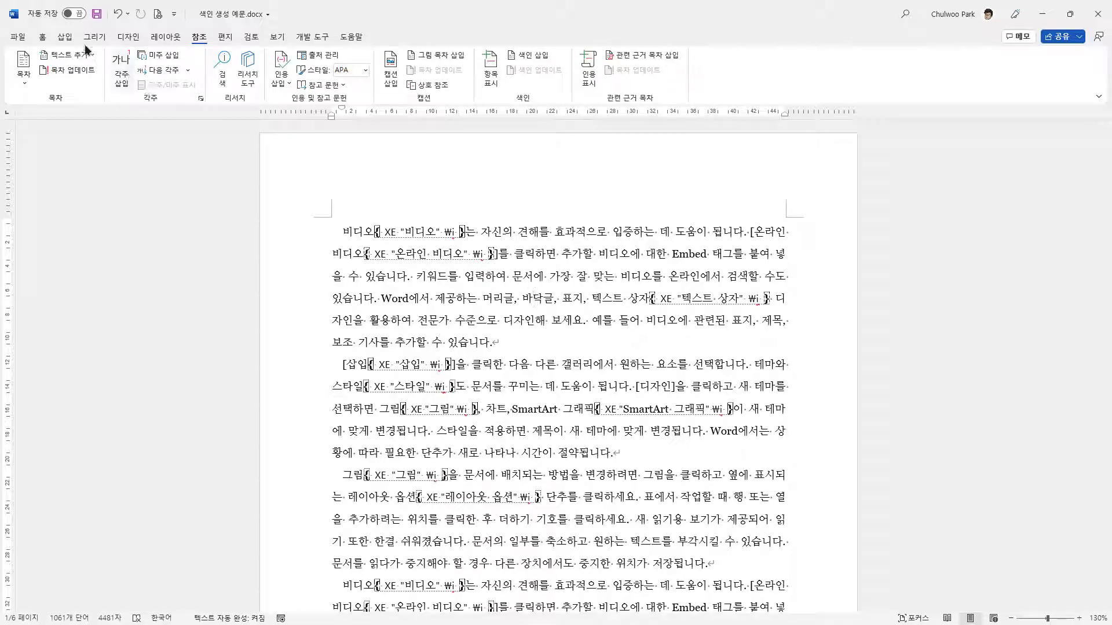
# Step: Hide the formatting marks and look through the body text without its index entry fields
pyautogui.click(43, 38)
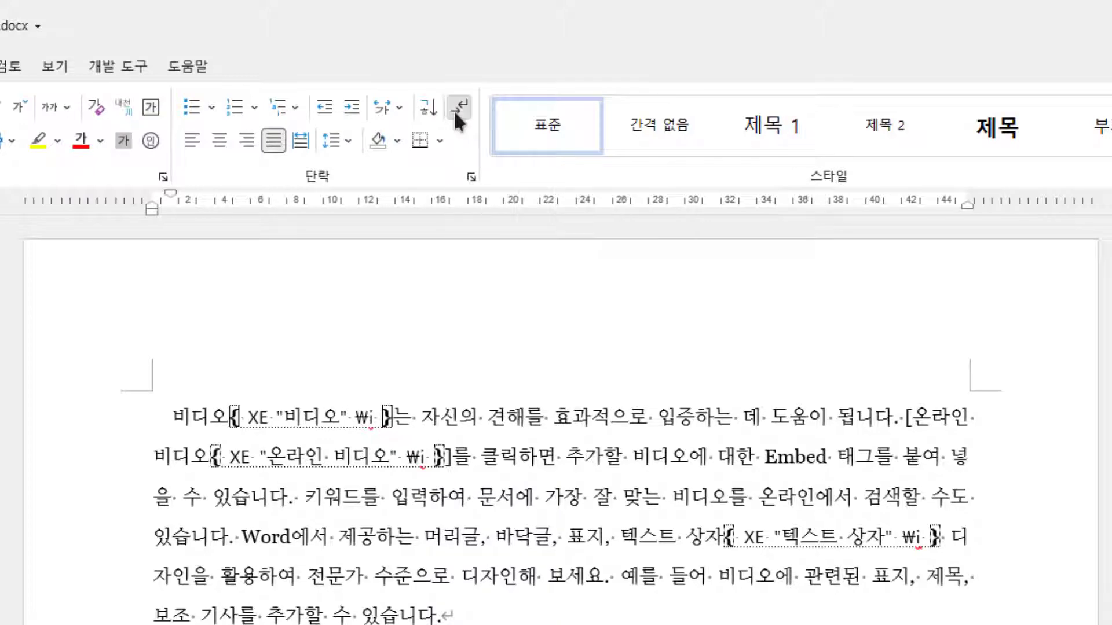
pyautogui.click(453, 109)
pyautogui.scroll(-2, 556, 405)
pyautogui.scroll(-7, 556, 406)
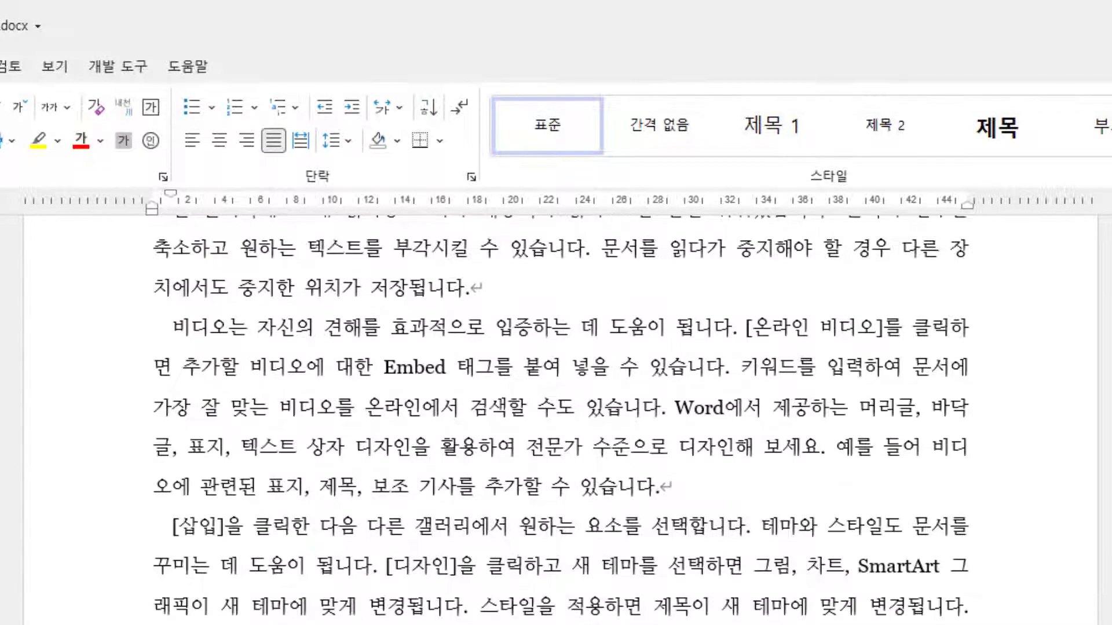
pyautogui.scroll(-3, 460, 567)
pyautogui.scroll(3, 460, 566)
pyautogui.scroll(4, 460, 566)
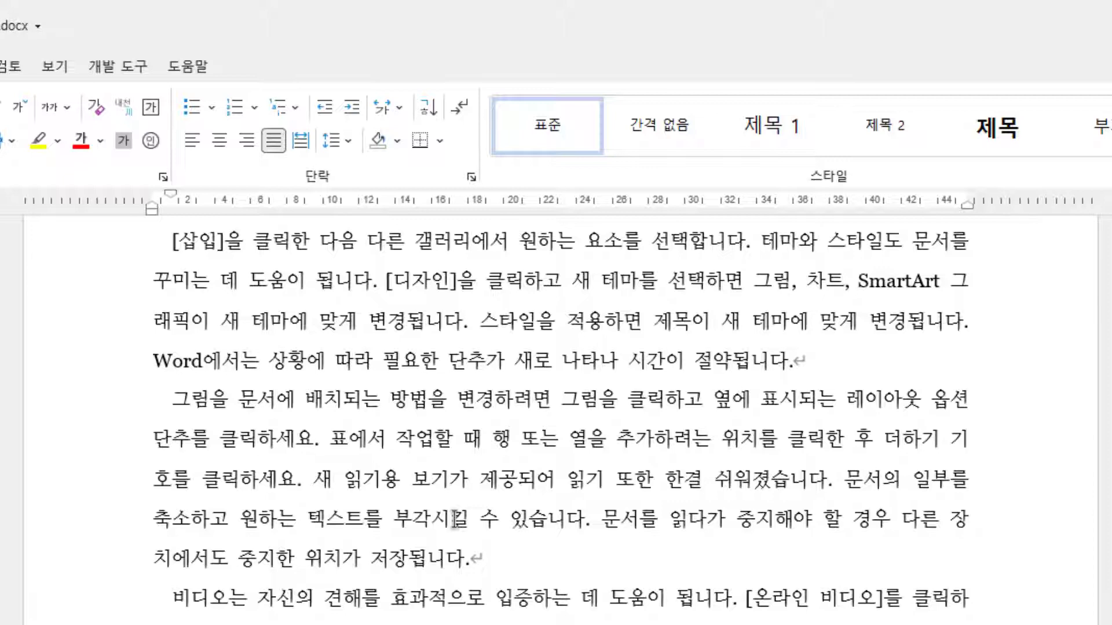
# Step: Switch the formatting marks on and off several times to compare both views, leaving them shown
pyautogui.click(461, 103)
pyautogui.click(460, 102)
pyautogui.click(461, 108)
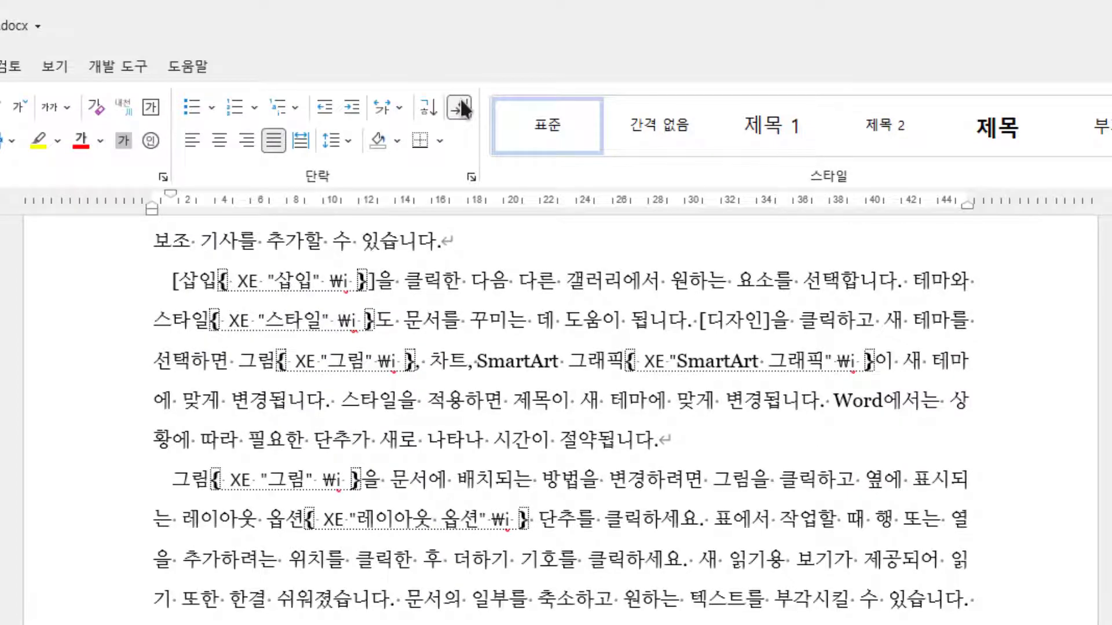
pyautogui.click(461, 103)
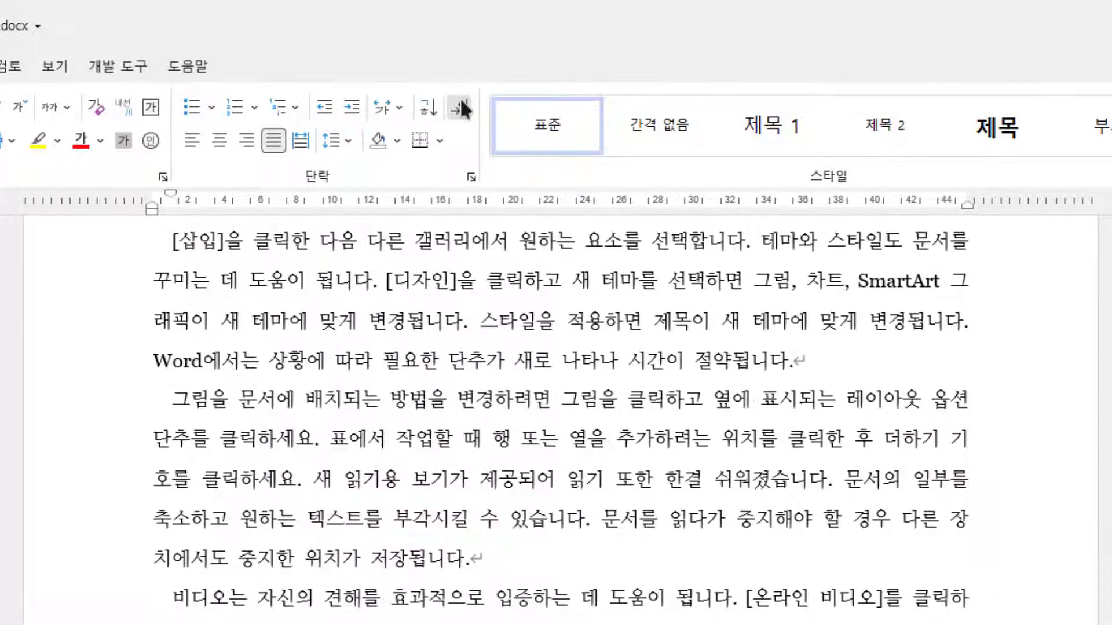
pyautogui.click(461, 103)
pyautogui.click(460, 104)
pyautogui.click(461, 104)
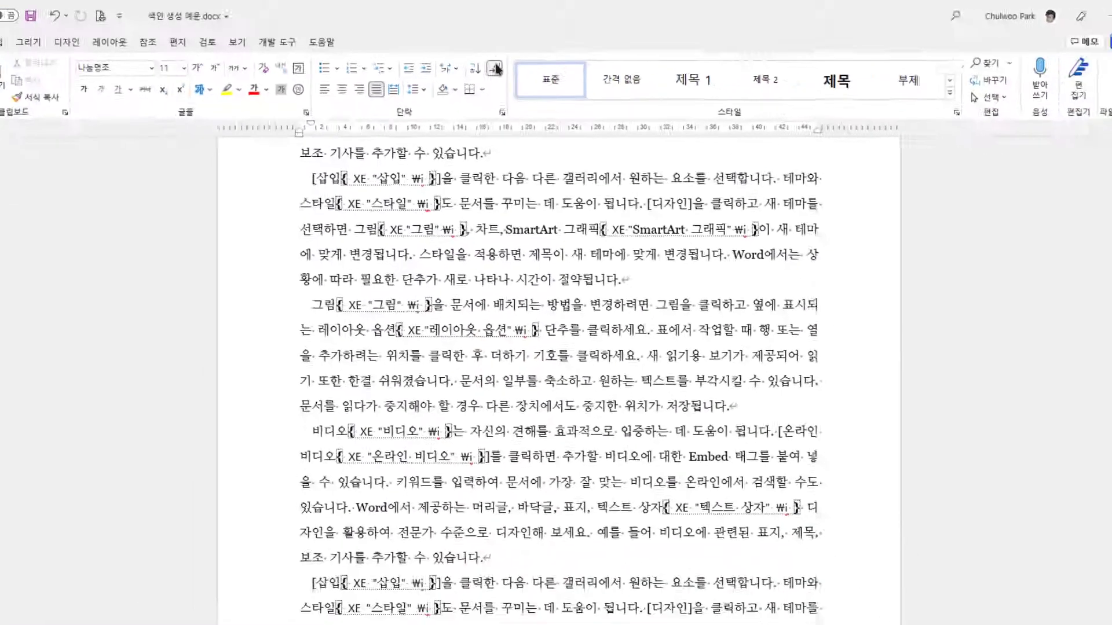
pyautogui.click(460, 104)
pyautogui.click(504, 60)
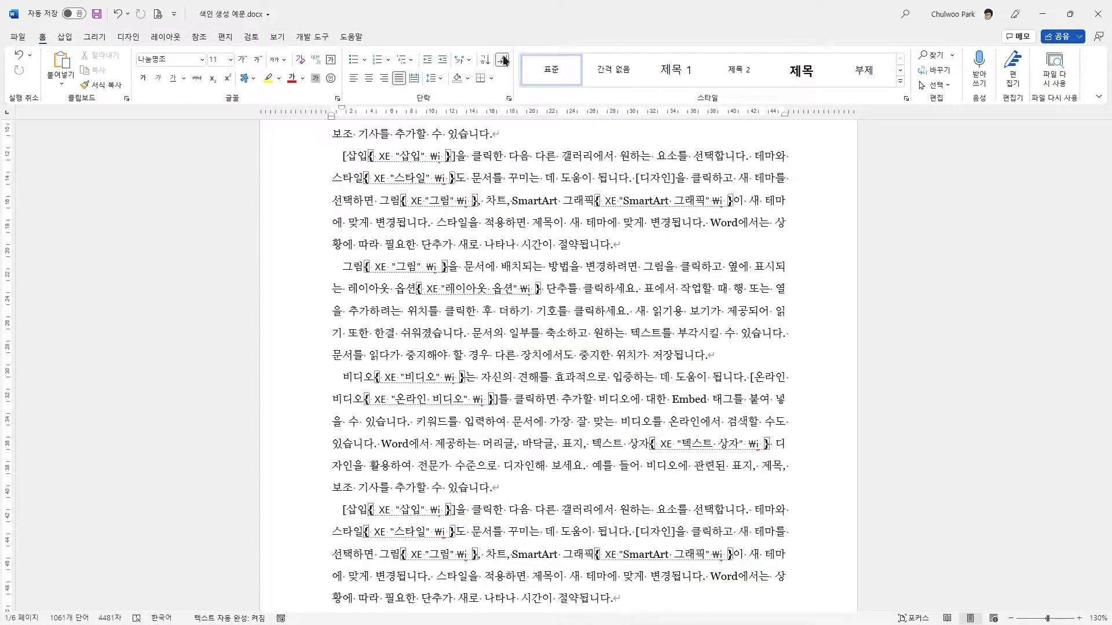
# Step: Start marking a new index entry in the first paragraph, with 비디오 as the main entry
pyautogui.scroll(1, 497, 324)
pyautogui.scroll(1, 497, 324)
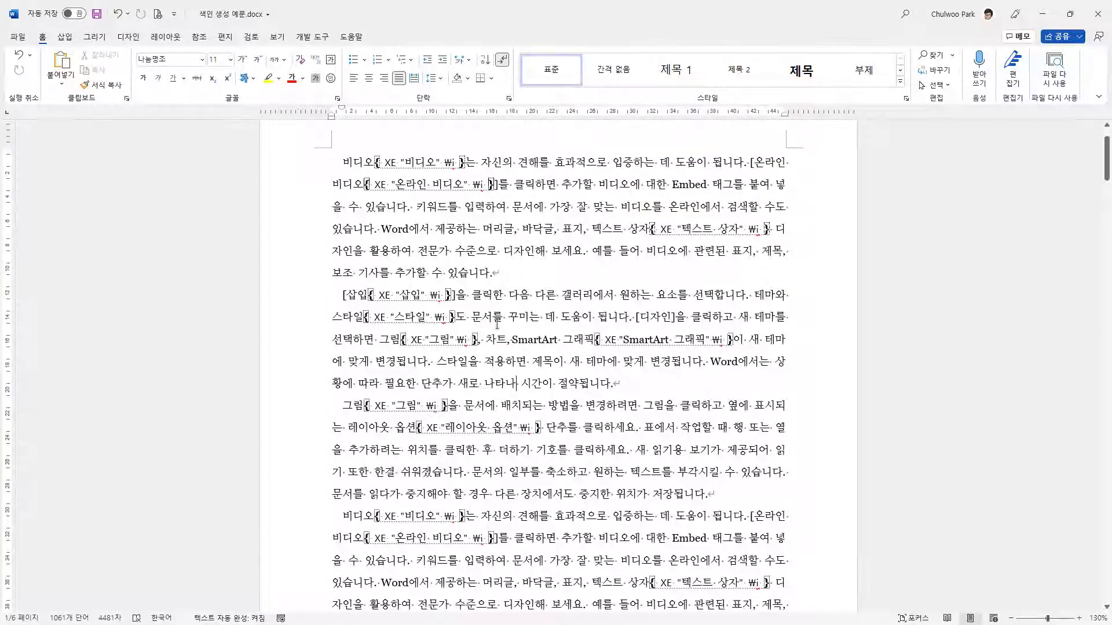
pyautogui.scroll(1, 432, 265)
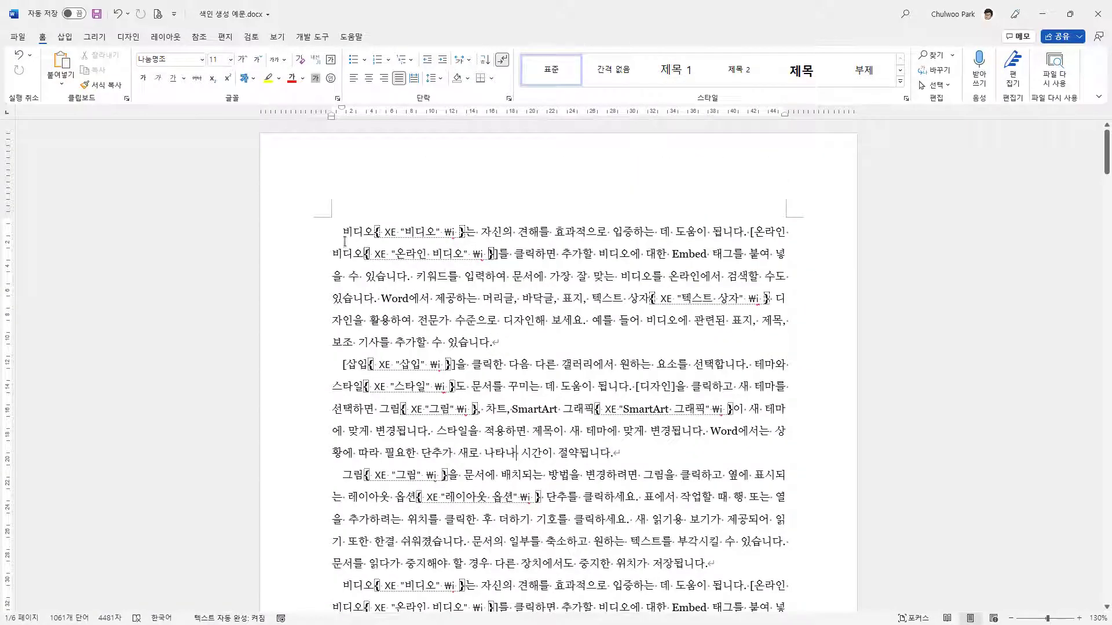
pyautogui.click(65, 36)
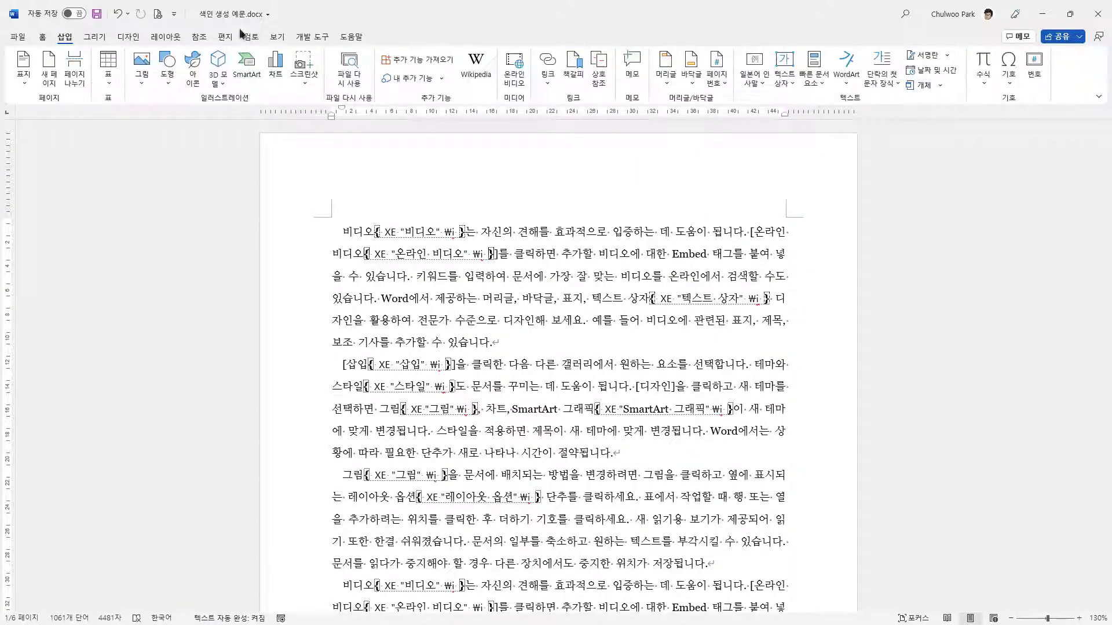
pyautogui.click(200, 37)
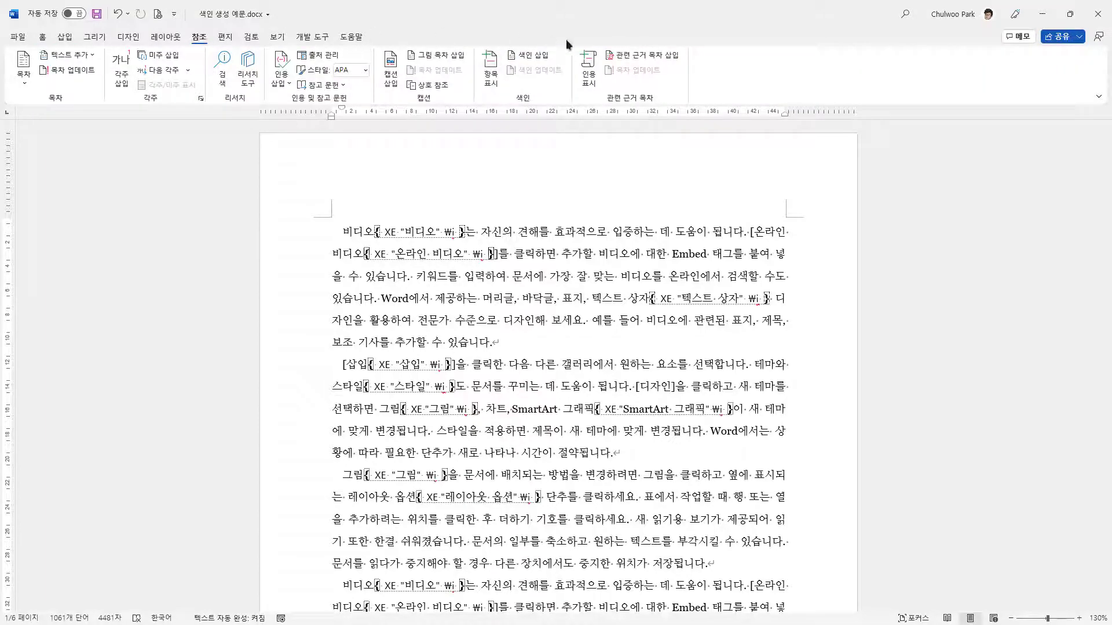
pyautogui.click(491, 70)
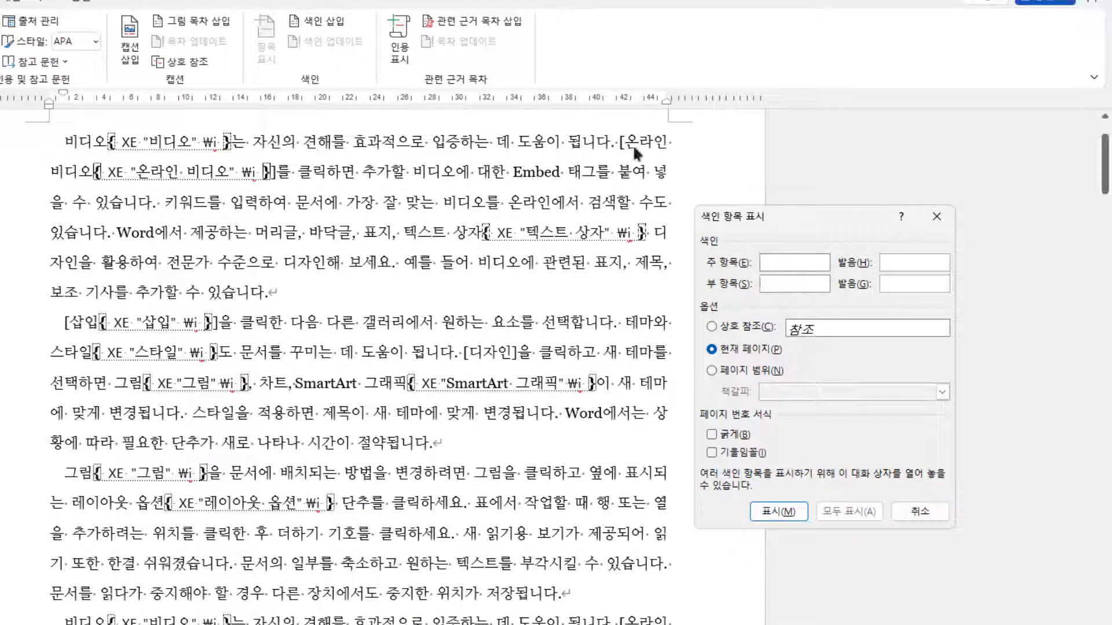
pyautogui.click(631, 139)
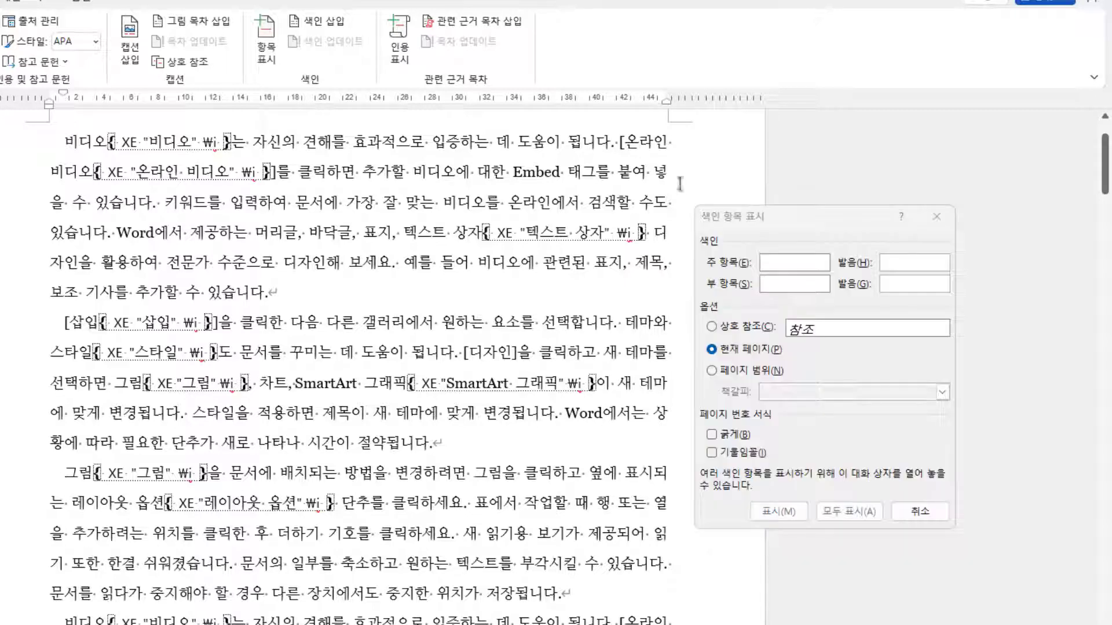
pyautogui.click(765, 263)
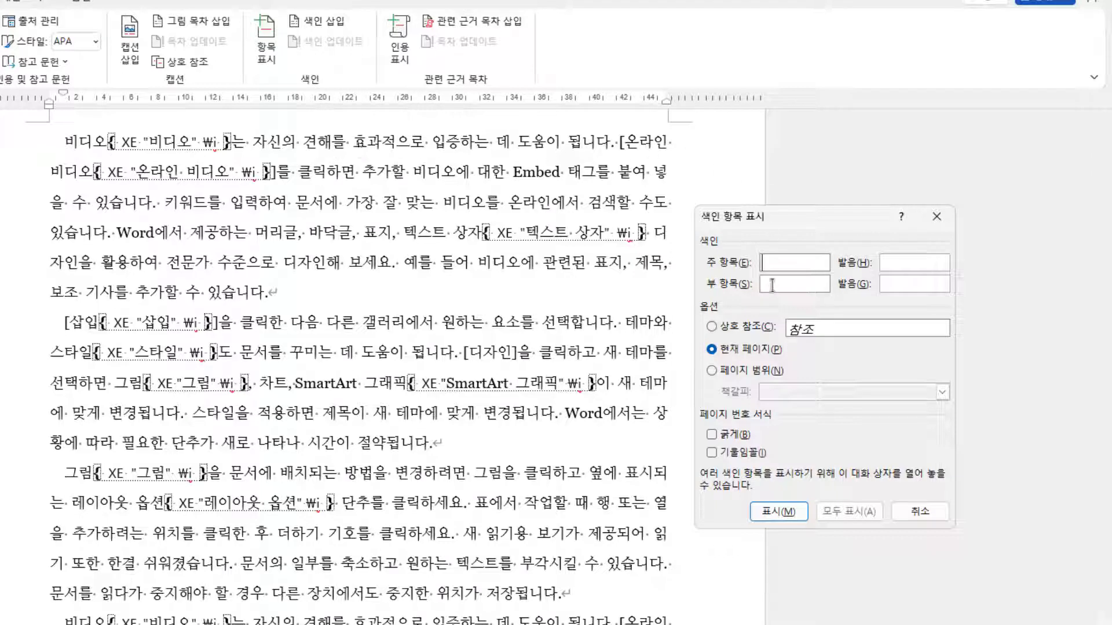
pyautogui.write('ql')
pyautogui.press('BackSpace')
pyautogui.press('BackSpace')
pyautogui.press('Hangul')
pyautogui.write('비디오')
# Step: Add 온라인 비디오 as the subentry with italic page numbers and mark this single entry
pyautogui.click(789, 284)
pyautogui.write('오ㄴ라인 빈')
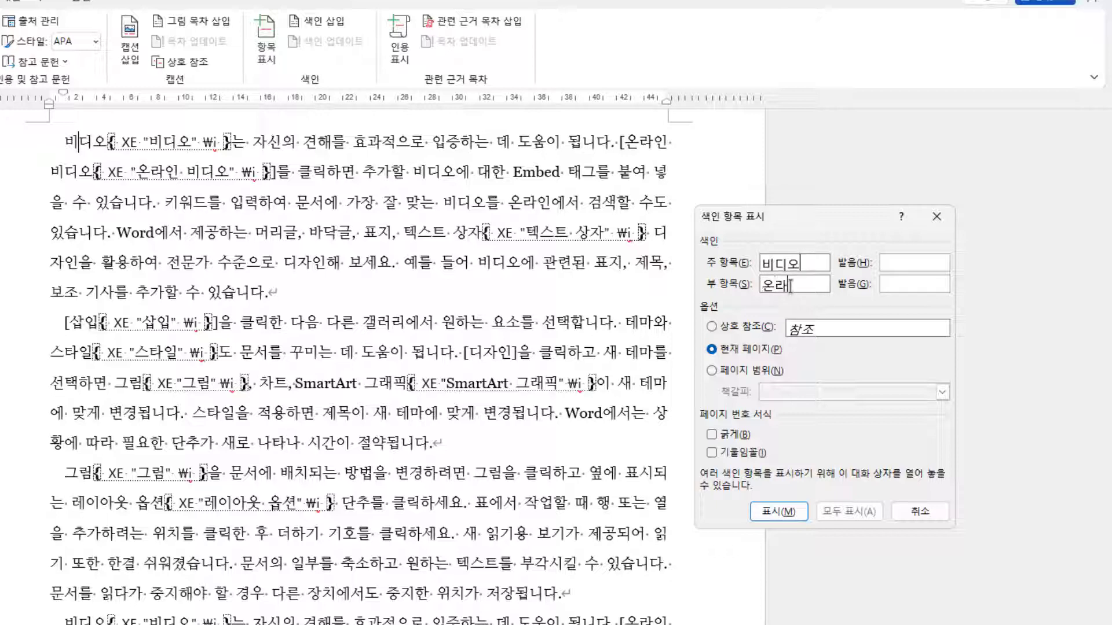
pyautogui.write('디오')
pyautogui.click(712, 453)
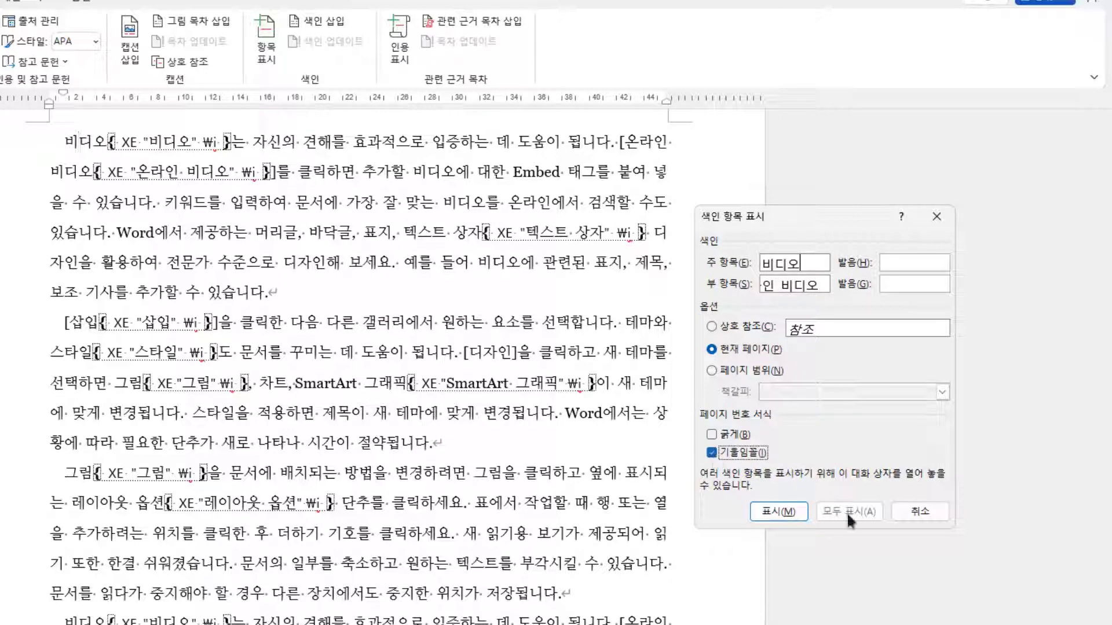
pyautogui.click(793, 510)
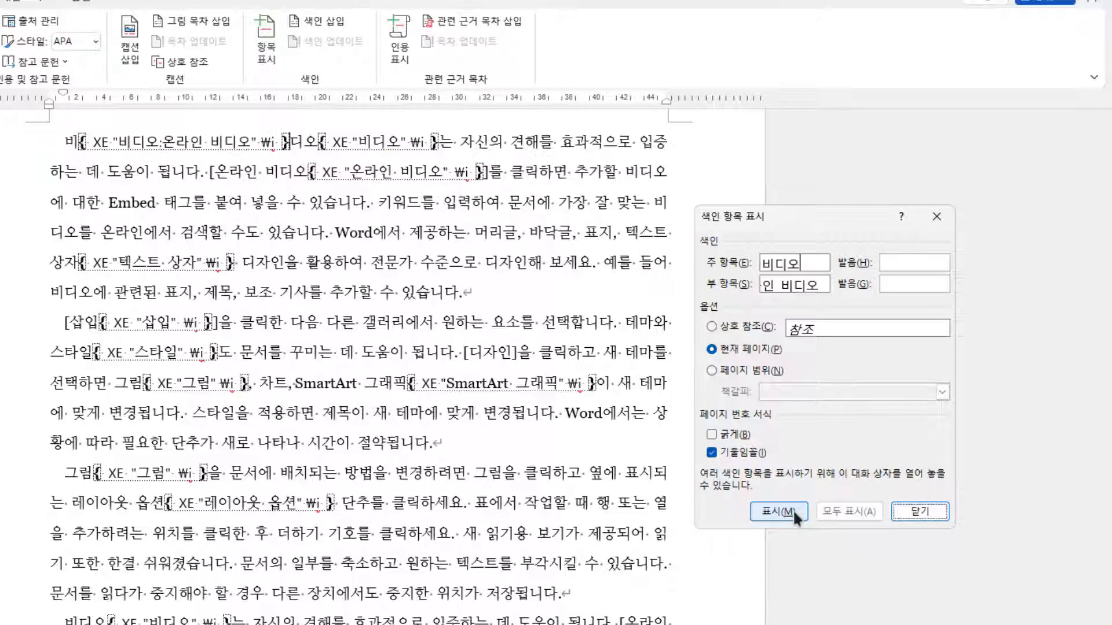
pyautogui.click(906, 510)
# Step: Update the index to include the 온라인 비디오 subentry under 비디오, and compare it with the separate main entry 온라인 비디오
pyautogui.scroll(-1, 906, 509)
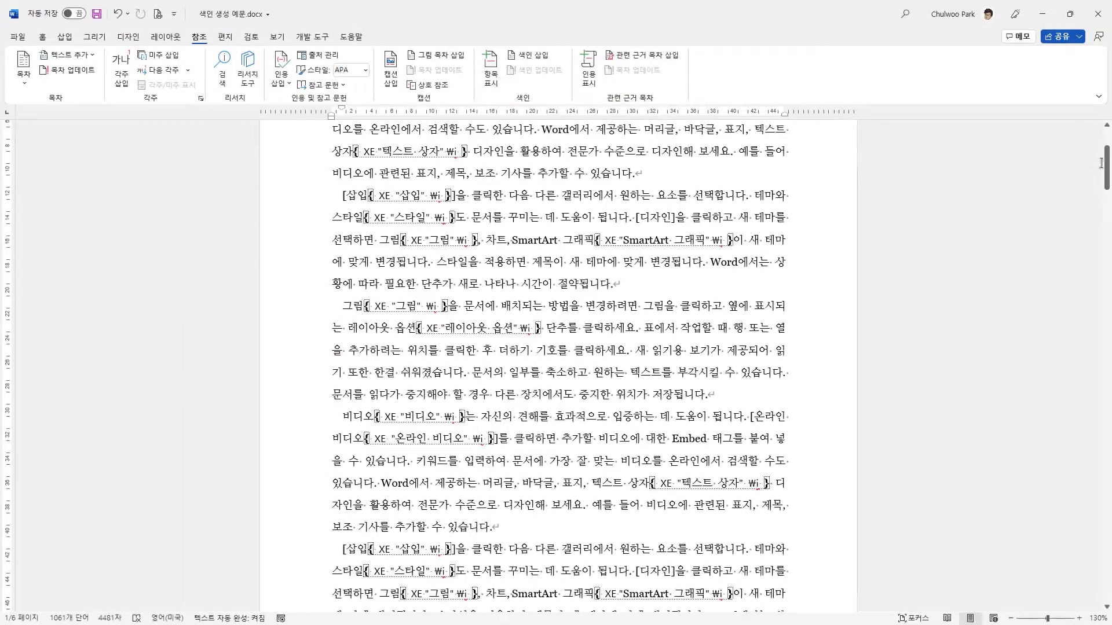
pyautogui.moveTo(1106, 165); pyautogui.dragTo(1086, 539)
pyautogui.click(546, 413)
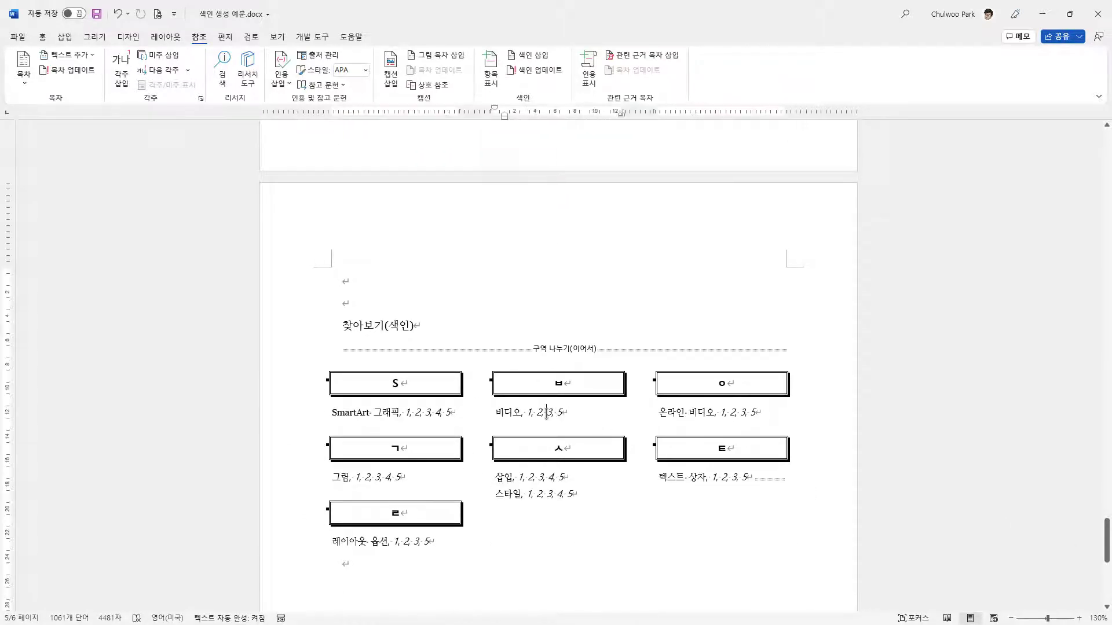
pyautogui.click(541, 71)
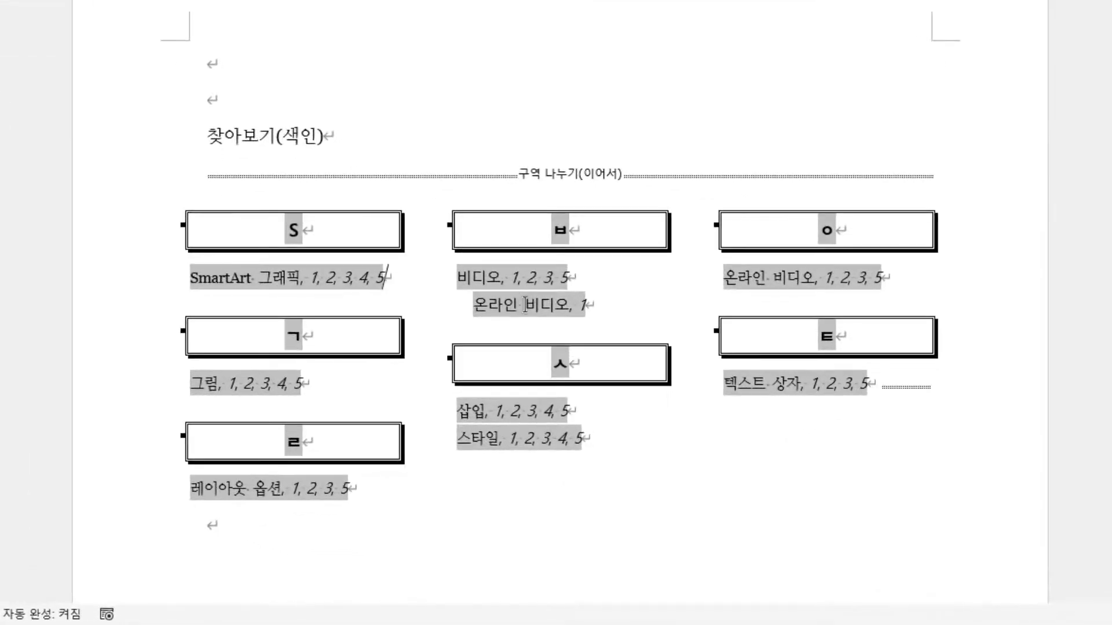
pyautogui.click(515, 427)
pyautogui.moveTo(724, 277); pyautogui.dragTo(892, 278)
pyautogui.click(917, 284)
pyautogui.click(621, 133)
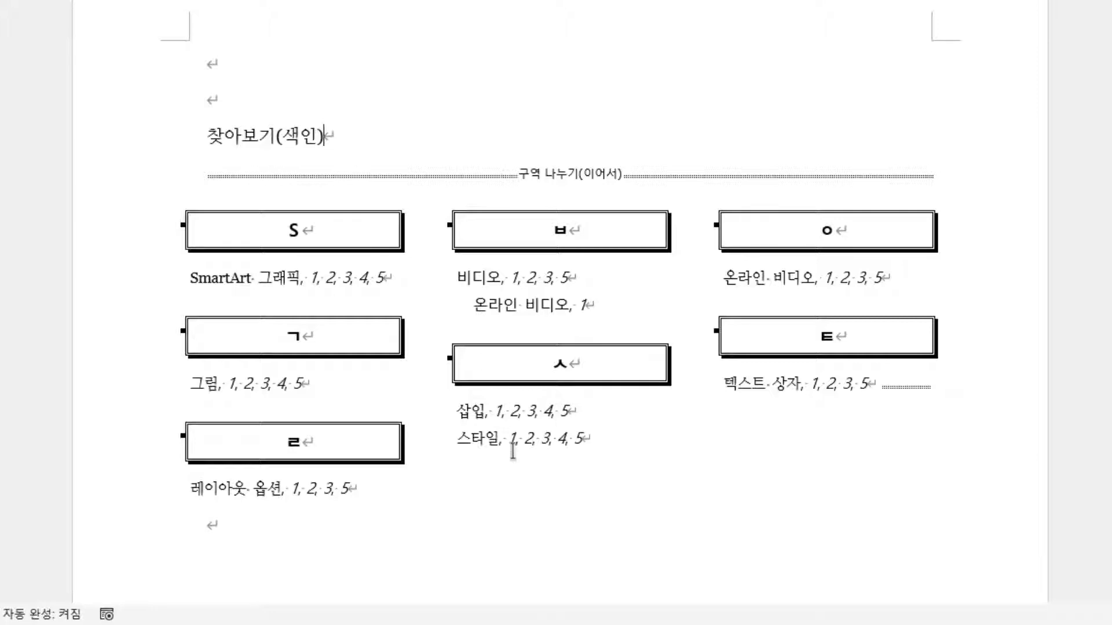
pyautogui.click(509, 314)
pyautogui.scroll(10, 510, 116)
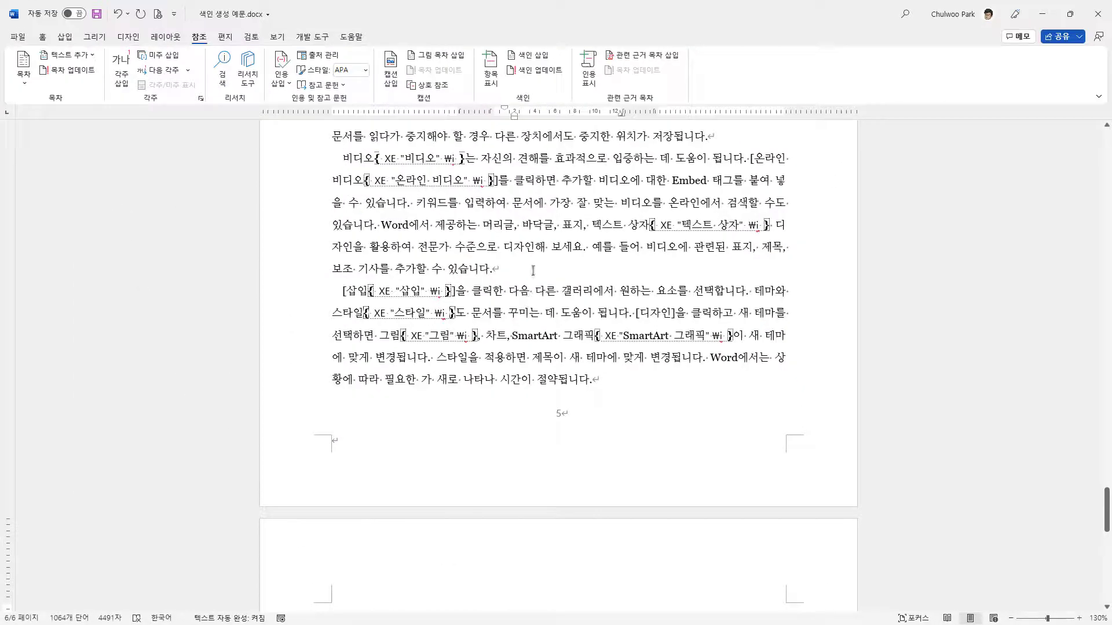
pyautogui.click(534, 247)
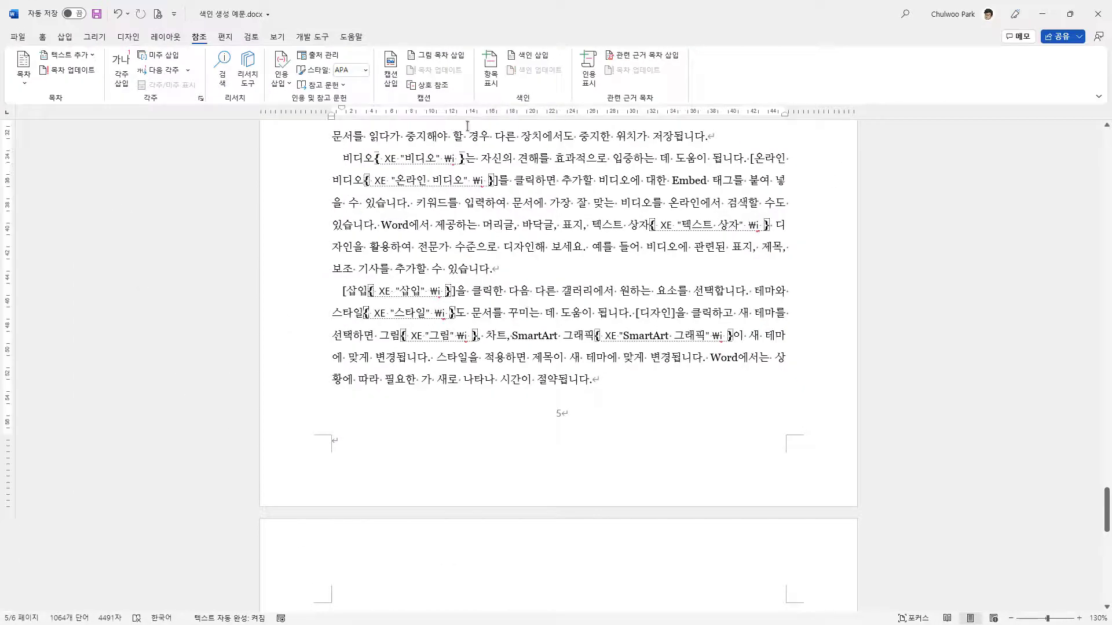
pyautogui.click(494, 73)
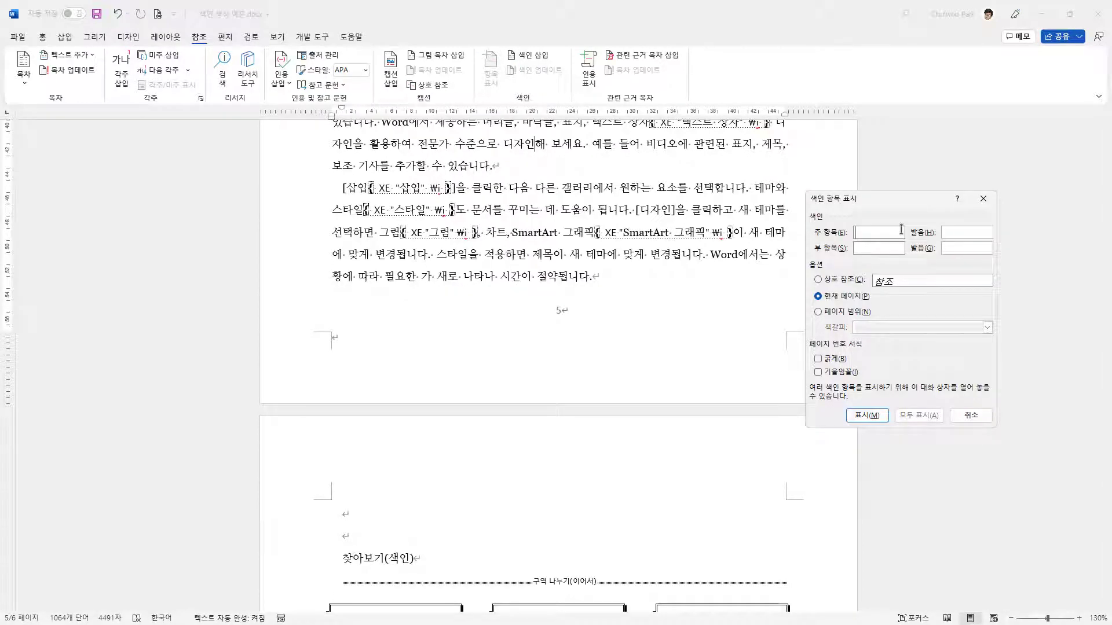
pyautogui.click(985, 417)
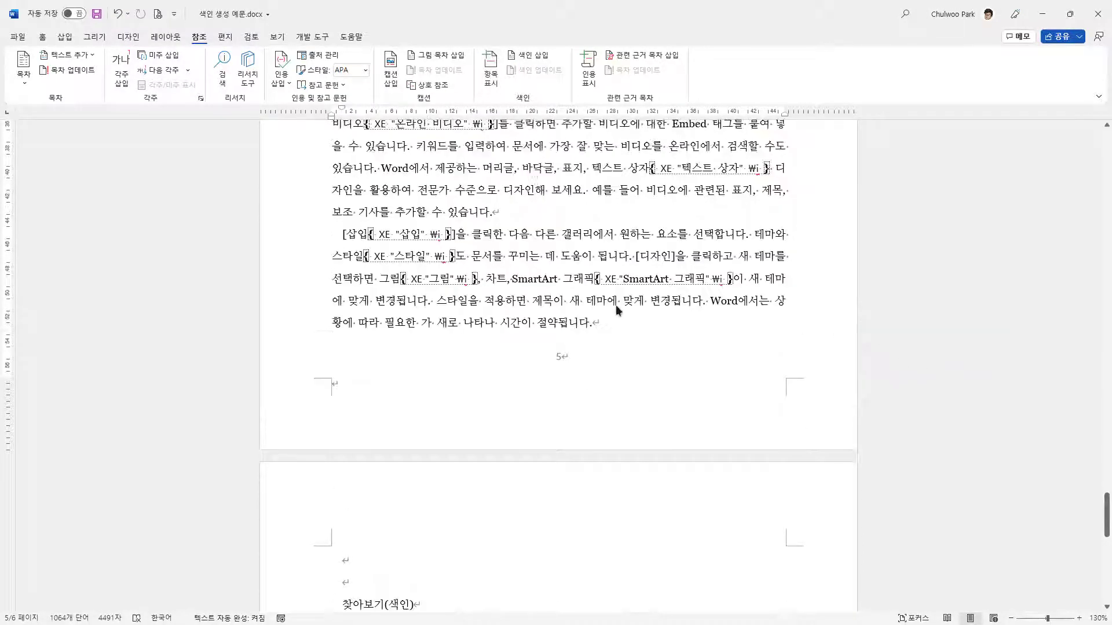
pyautogui.scroll(1, 616, 305)
pyautogui.scroll(1, 579, 290)
pyautogui.scroll(-3, 620, 336)
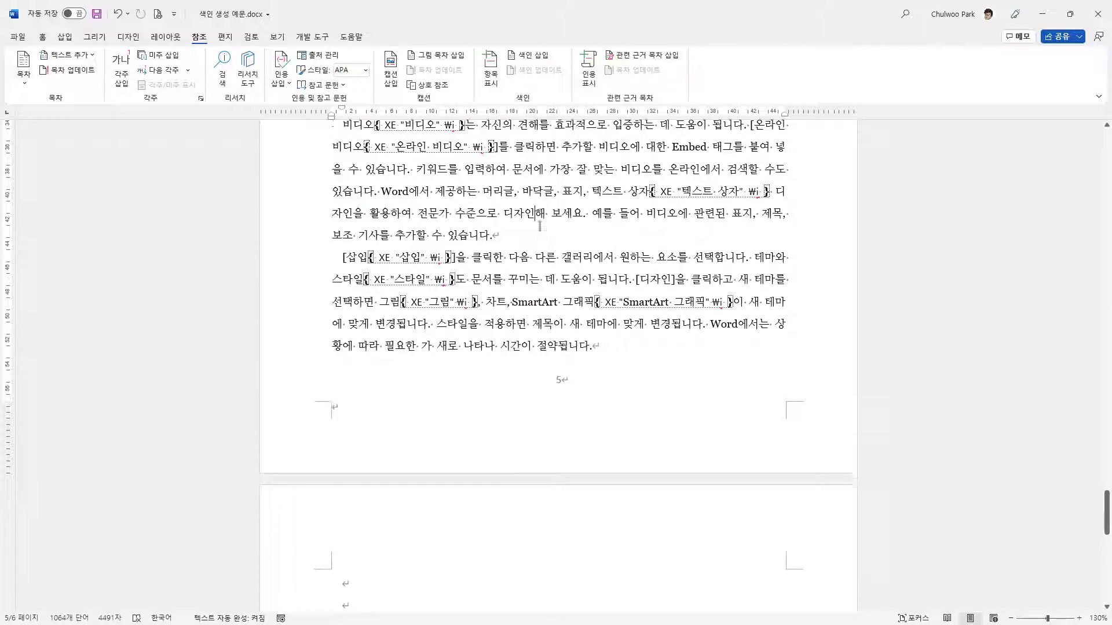
# Step: Enter an @ sign on an empty line above the text paragraphs on page 5
pyautogui.scroll(8, 620, 340)
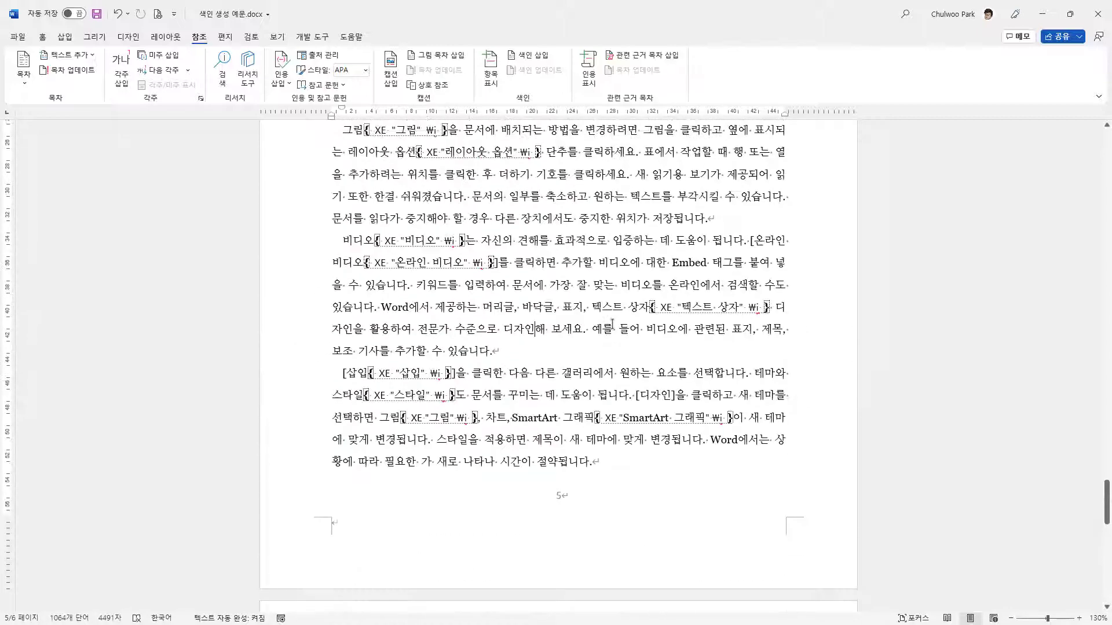
pyautogui.click(361, 199)
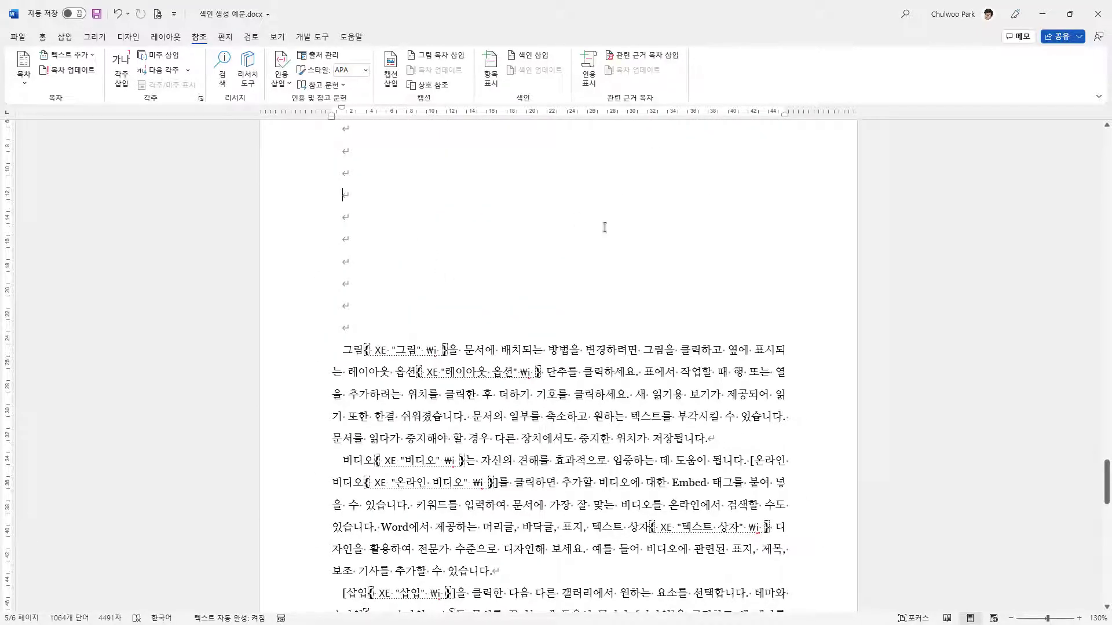
pyautogui.write('@')
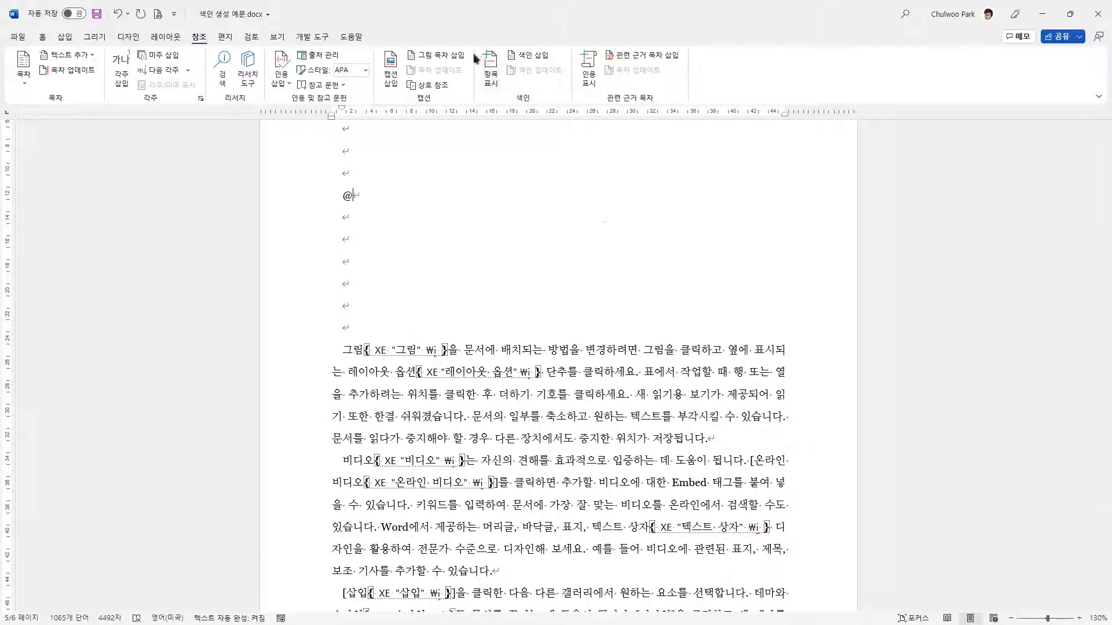
# Step: Mark all occurrences of @ as a main index entry with italic page numbers
pyautogui.tripleClick(348, 197)
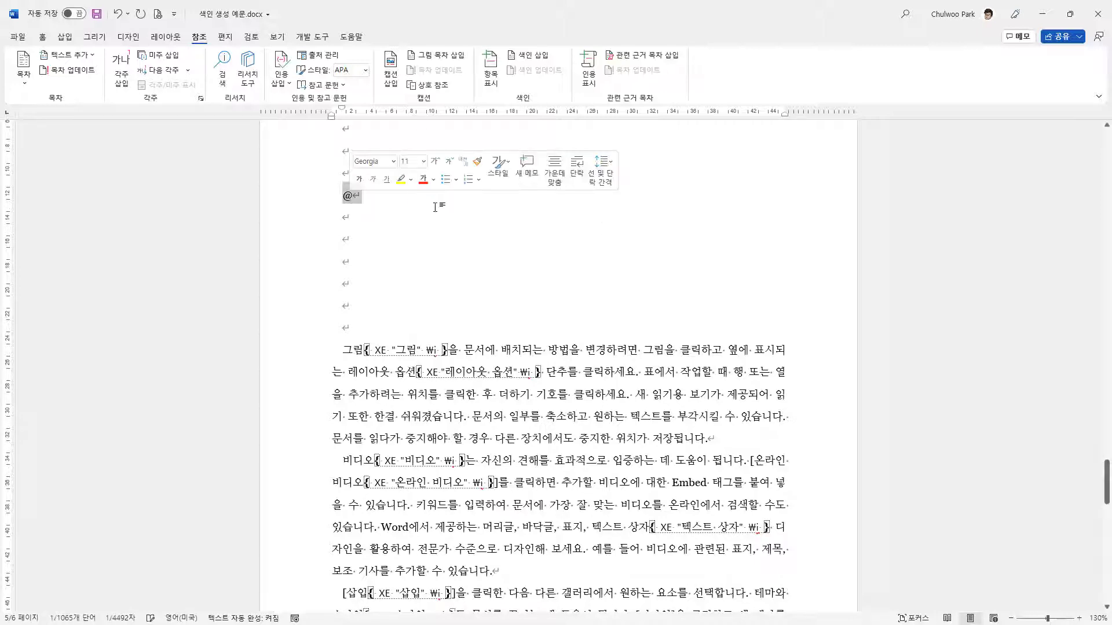
pyautogui.hotkey('shift', 'Left')
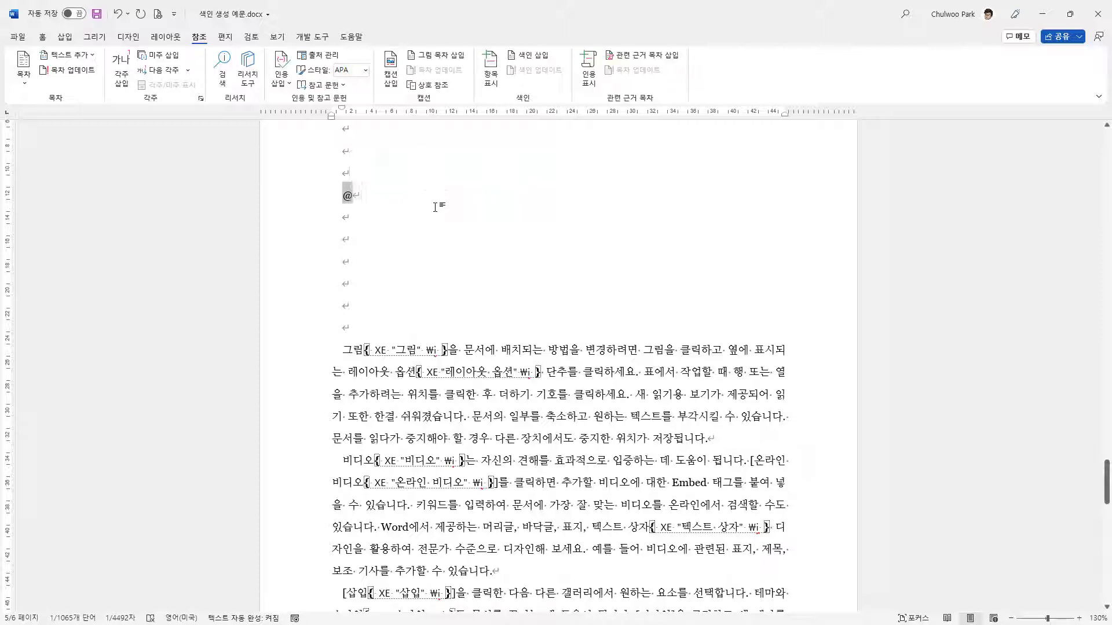
pyautogui.click(491, 76)
pyautogui.click(837, 372)
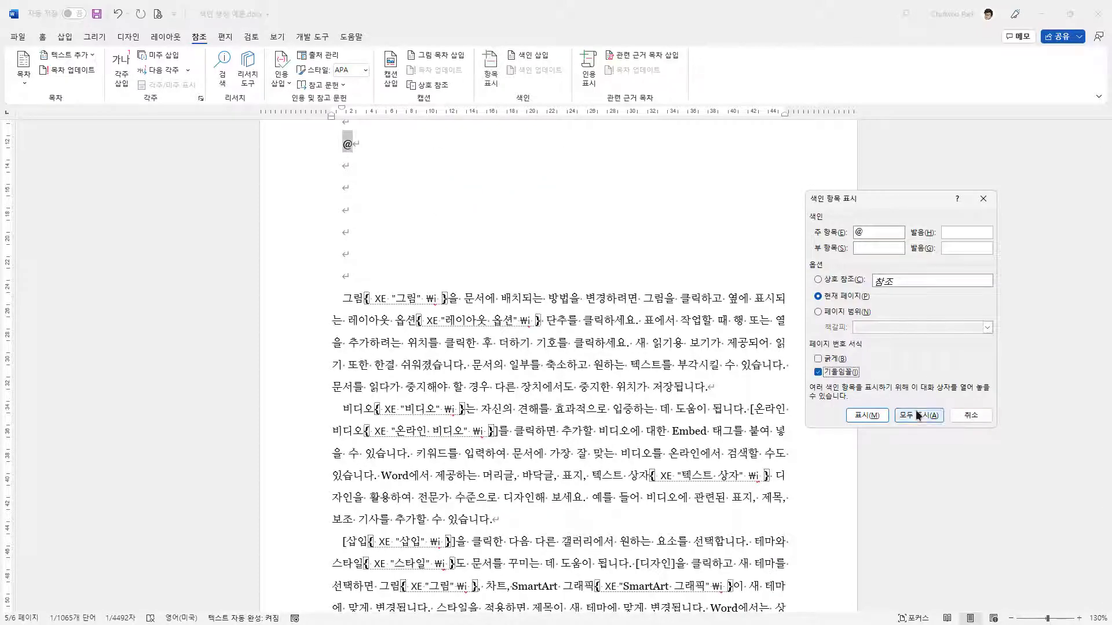
pyautogui.click(918, 415)
pyautogui.click(971, 416)
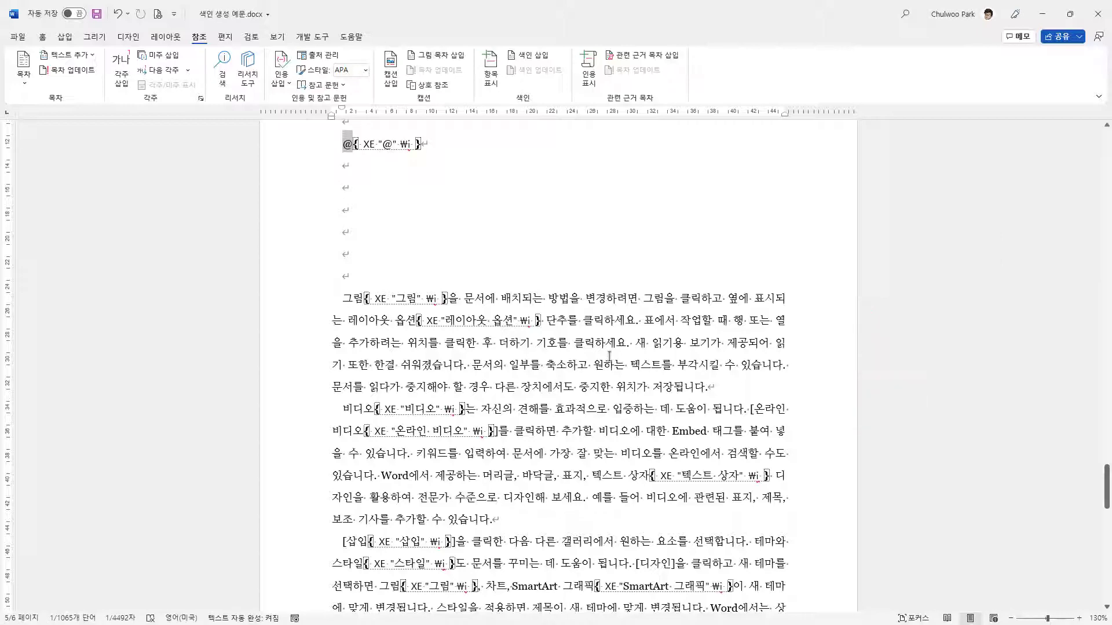
# Step: Update the index on the last page to include the newly marked @ entry
pyautogui.scroll(-12, 609, 356)
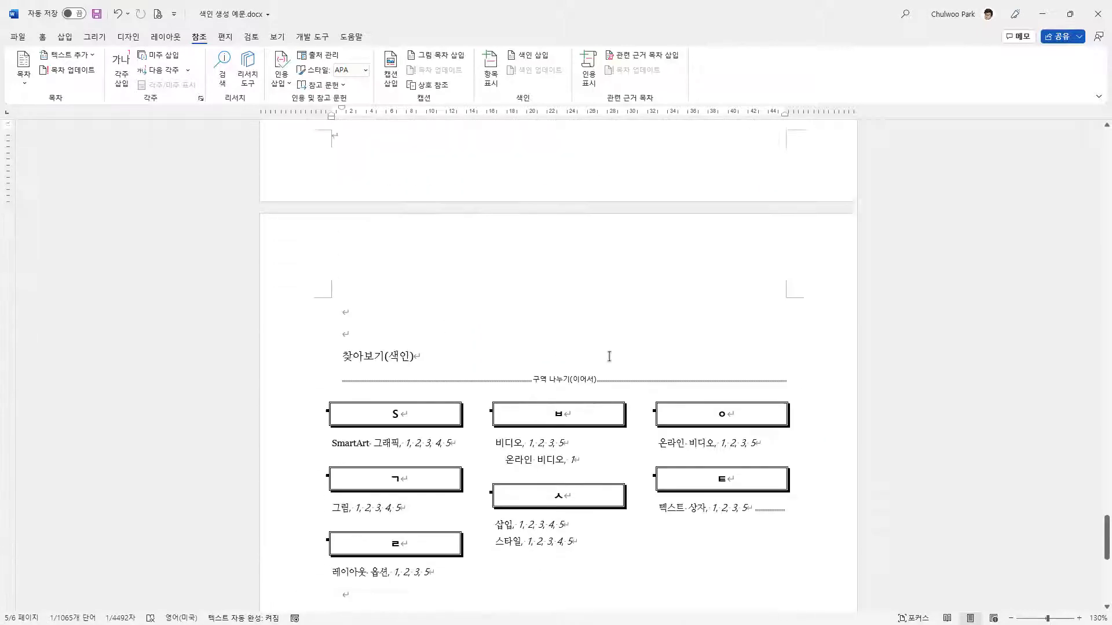
pyautogui.click(553, 401)
pyautogui.rightClick(554, 401)
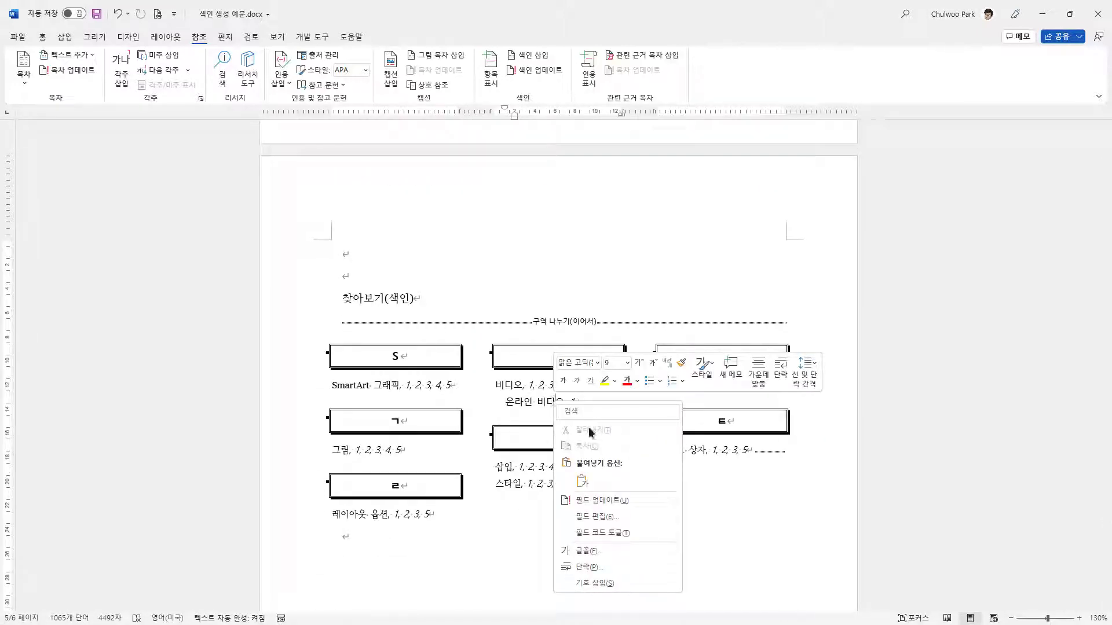
pyautogui.click(629, 502)
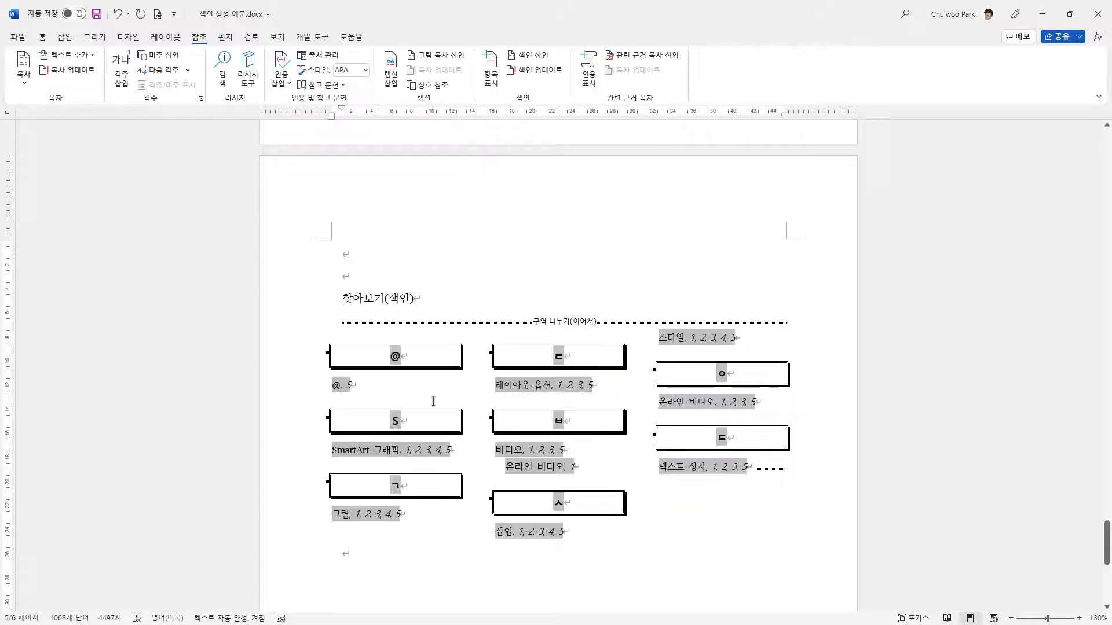
pyautogui.click(421, 394)
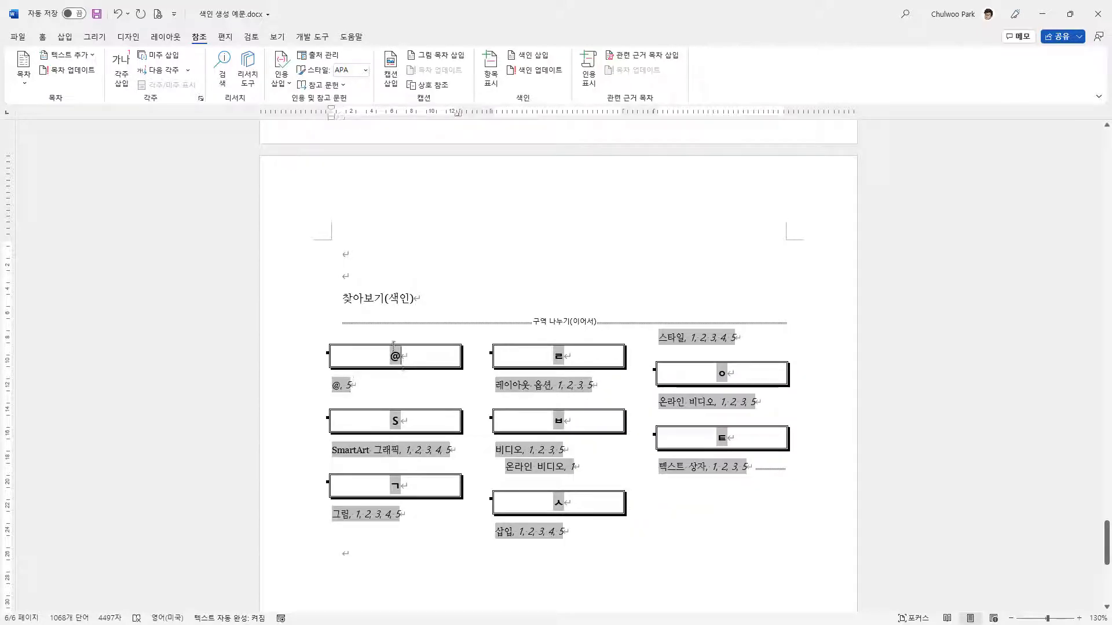
pyautogui.click(452, 294)
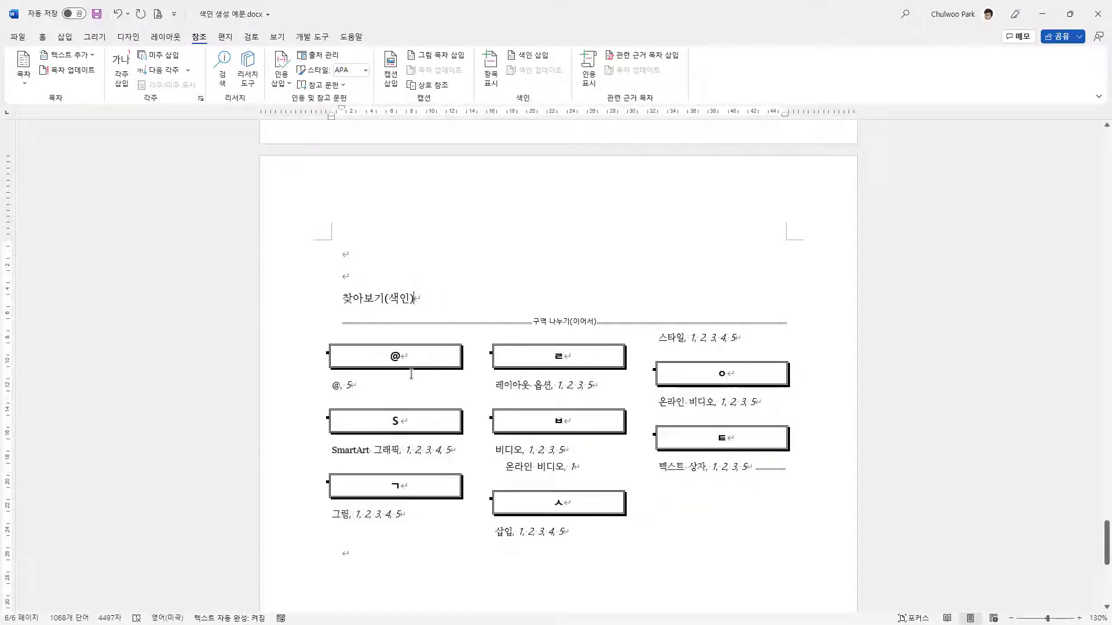
# Step: Delete the index entry field code after the @ sign on page 5, keeping the sign itself
pyautogui.scroll(2, 387, 375)
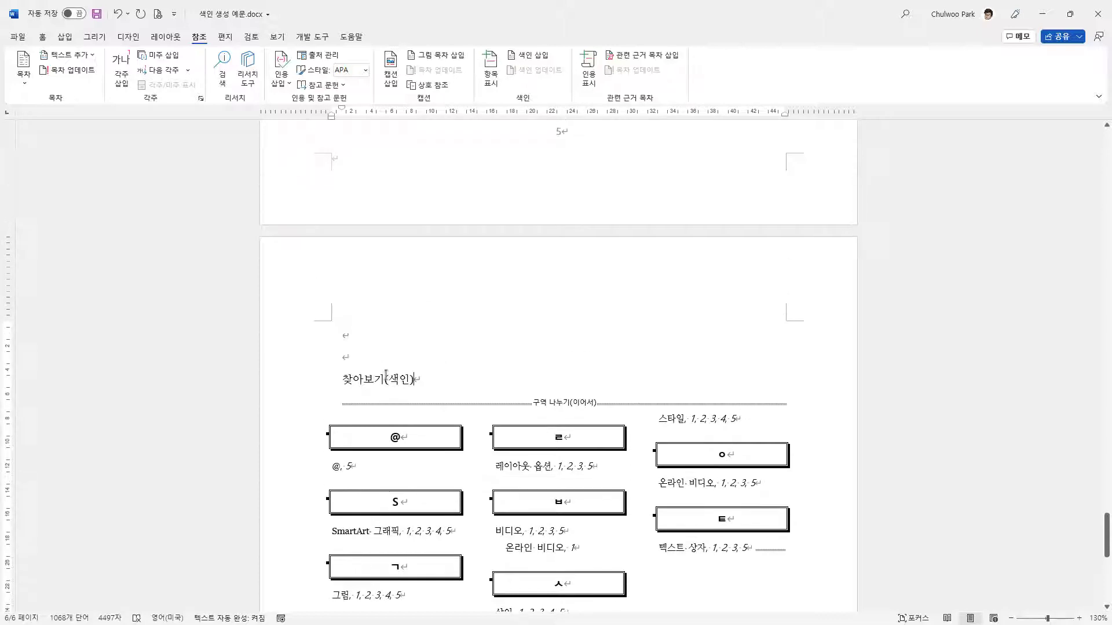
pyautogui.scroll(10, 388, 399)
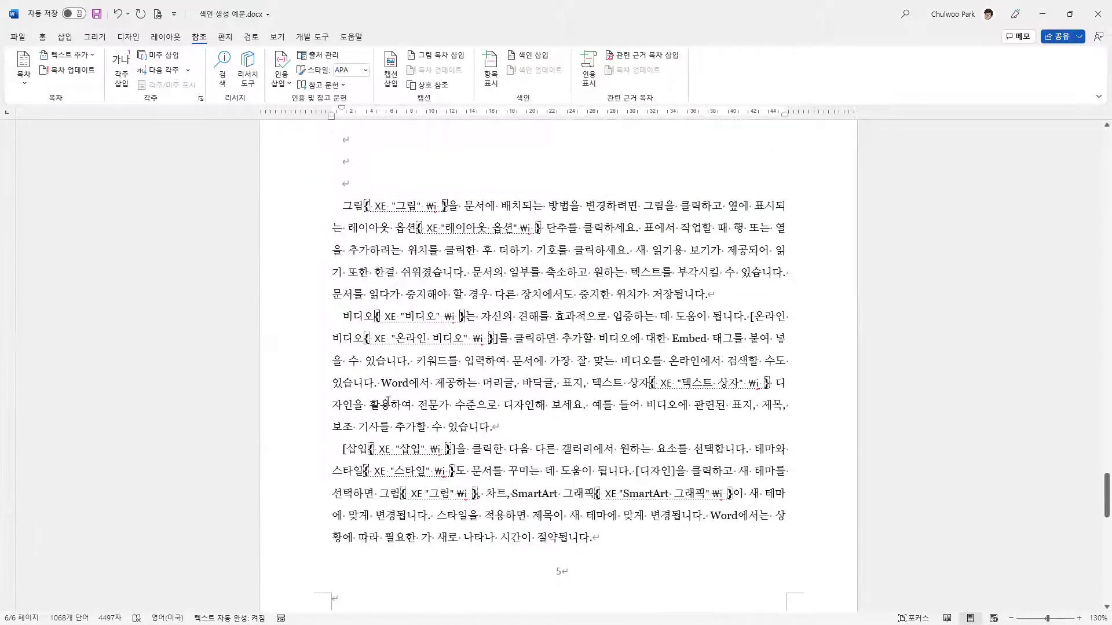
pyautogui.scroll(3, 387, 400)
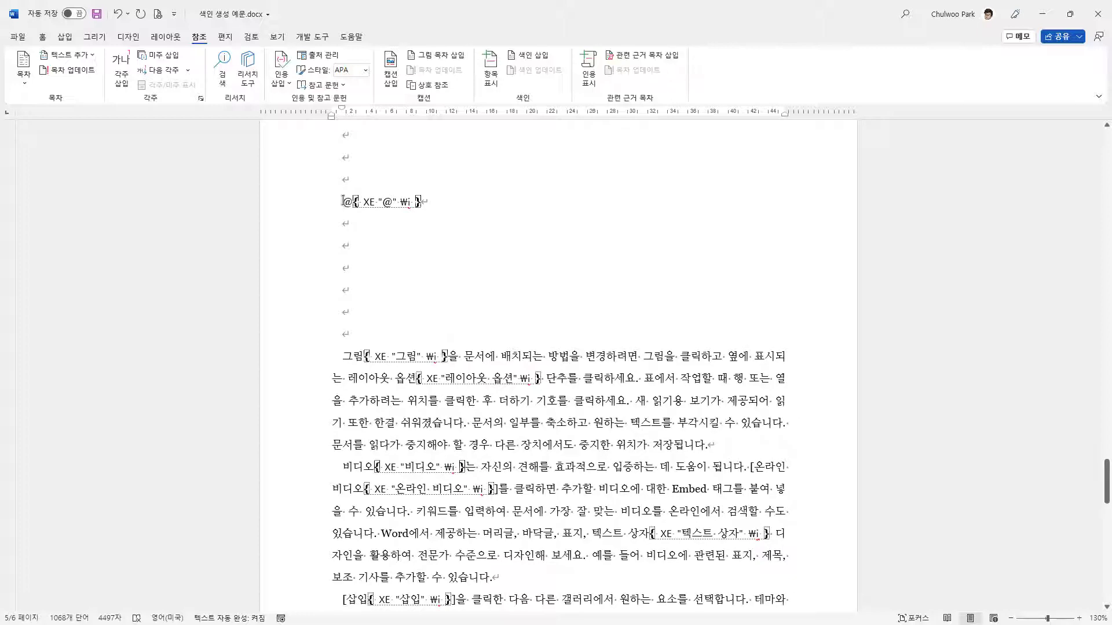
pyautogui.click(358, 266)
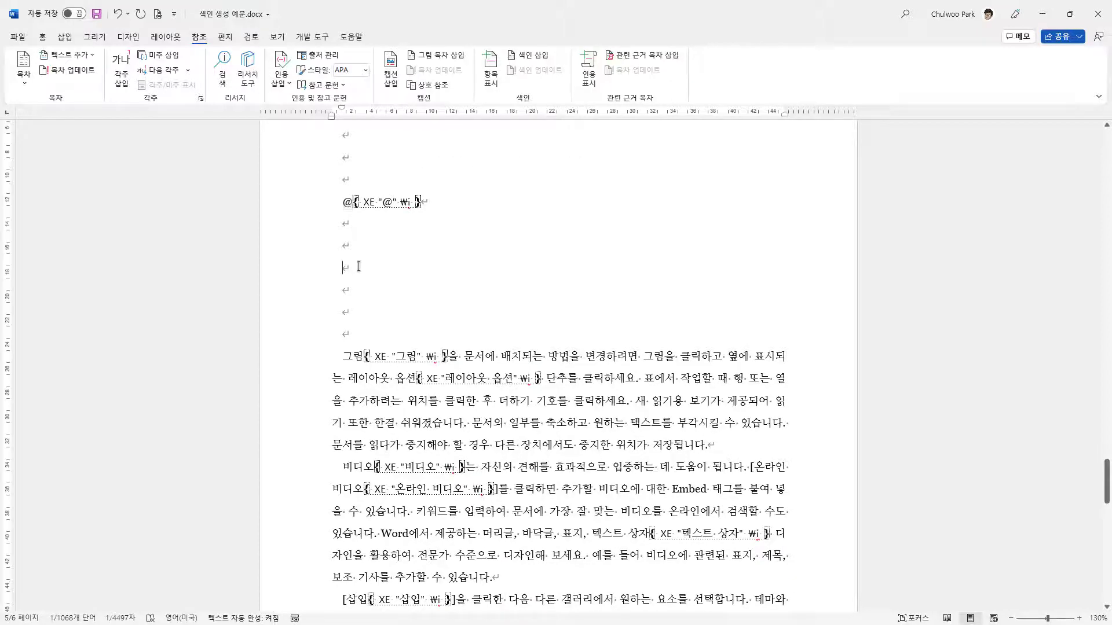
pyautogui.click(349, 203)
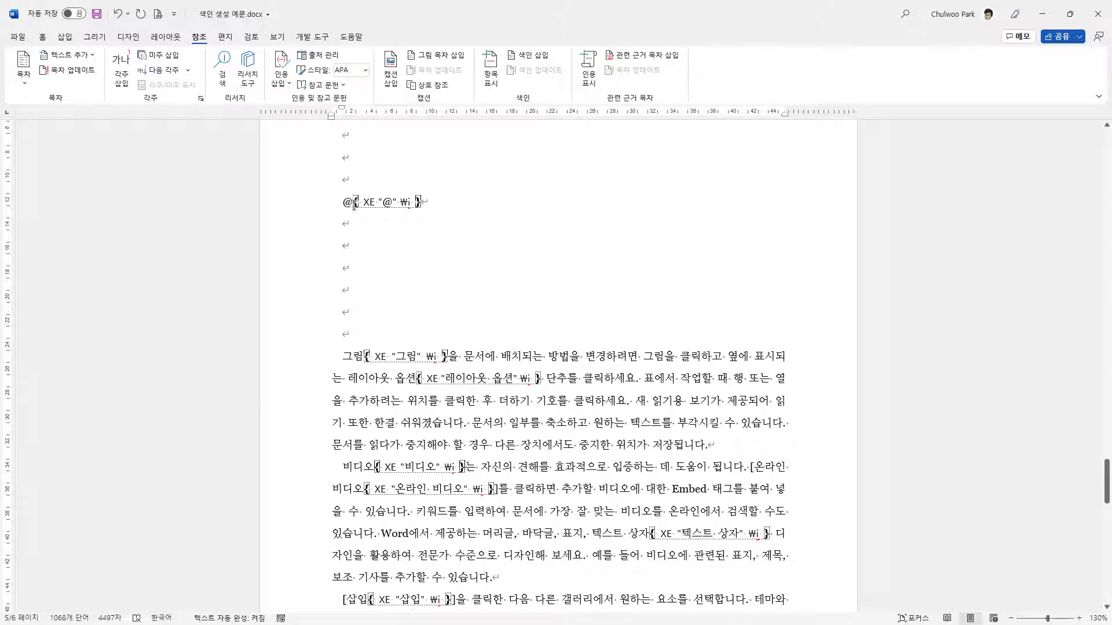
pyautogui.press('Right')
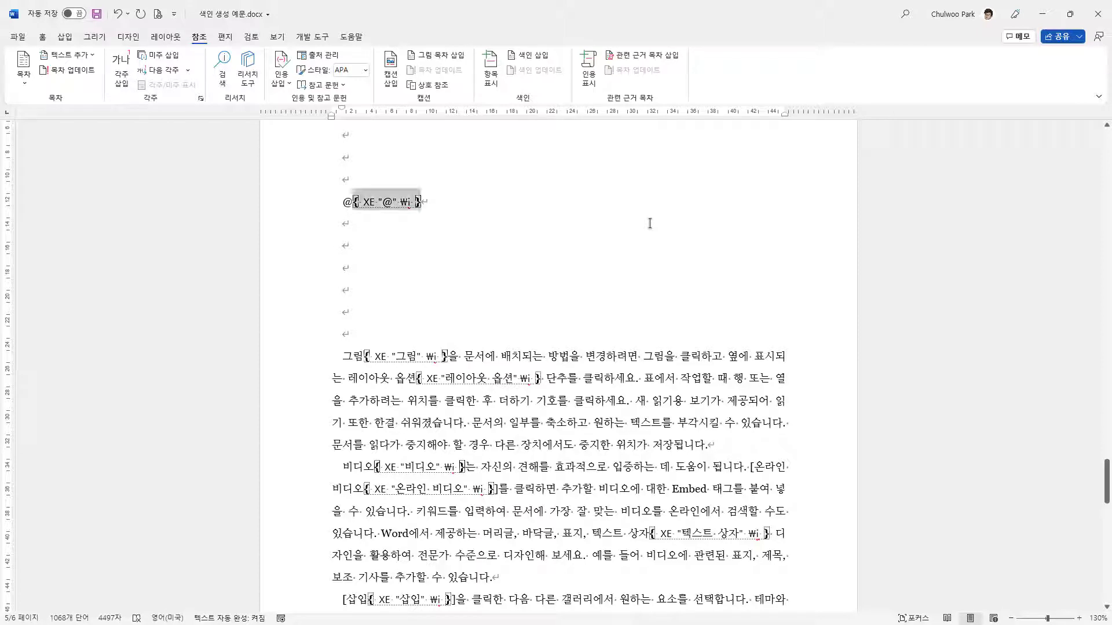
pyautogui.press('Delete')
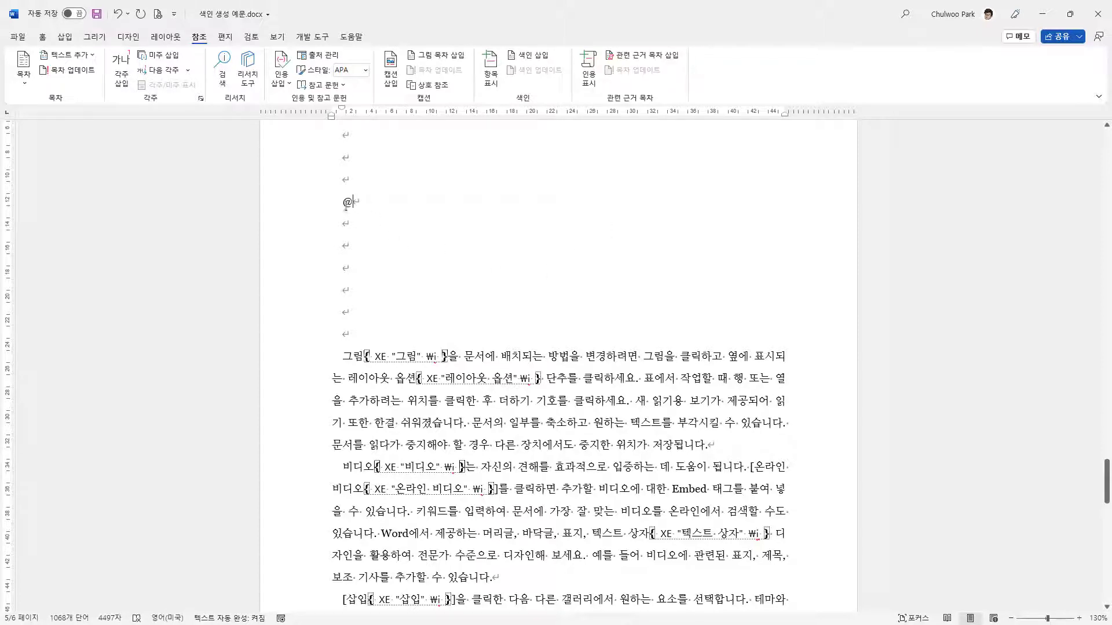
# Step: Mark all occurrences of @ as a main index entry with 골뱅이 as its pronunciation
pyautogui.doubleClick(347, 203)
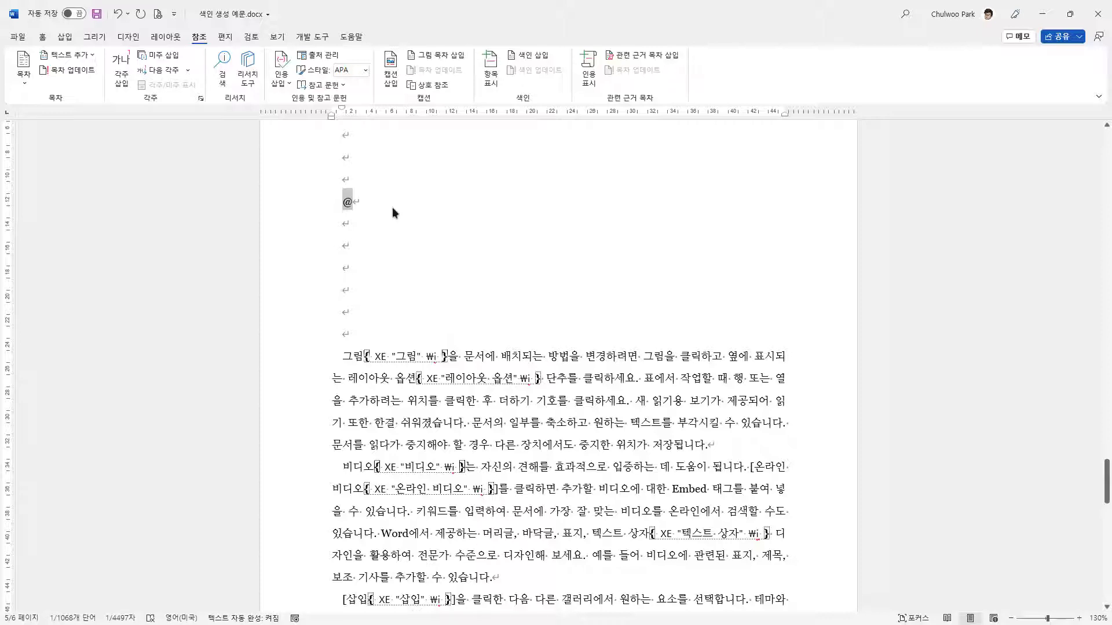
pyautogui.click(493, 79)
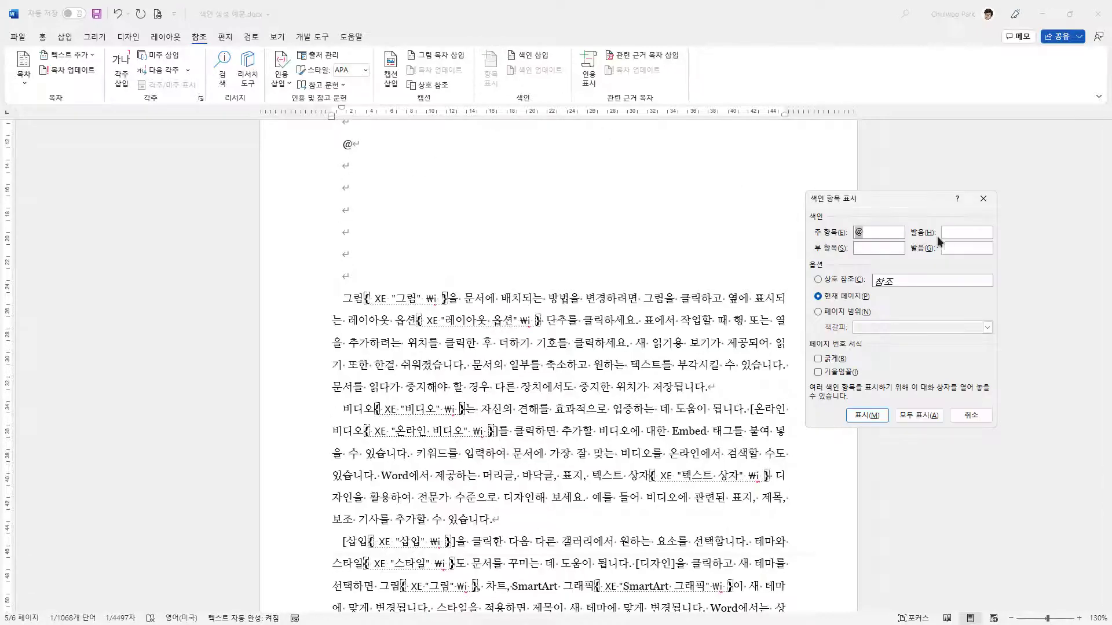
pyautogui.click(952, 231)
pyautogui.write('rhf')
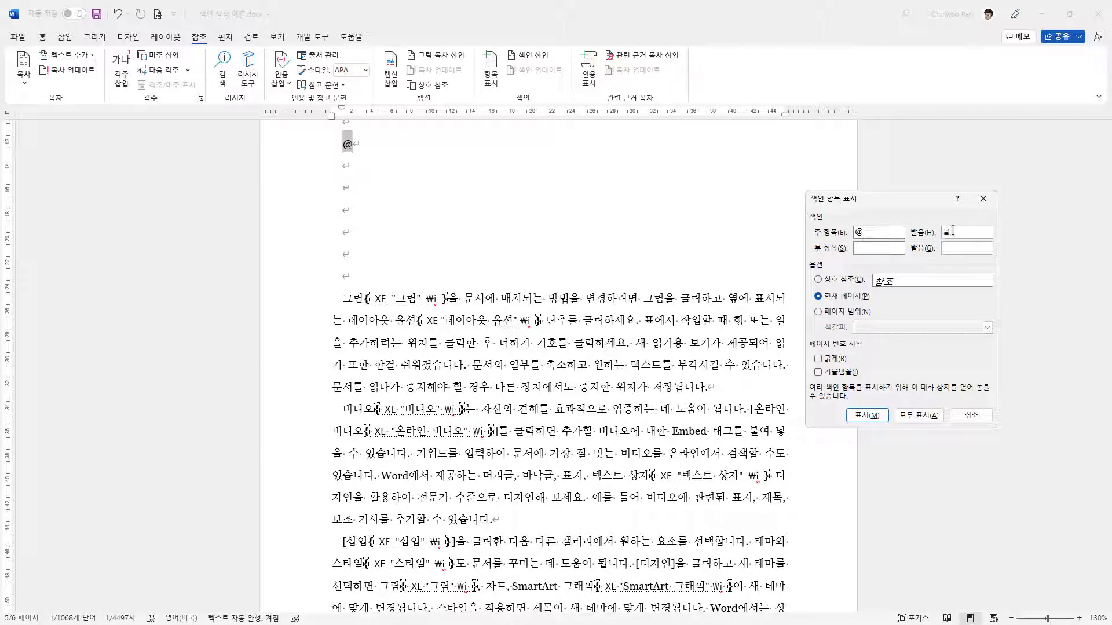
pyautogui.write('뱅이')
pyautogui.click(925, 417)
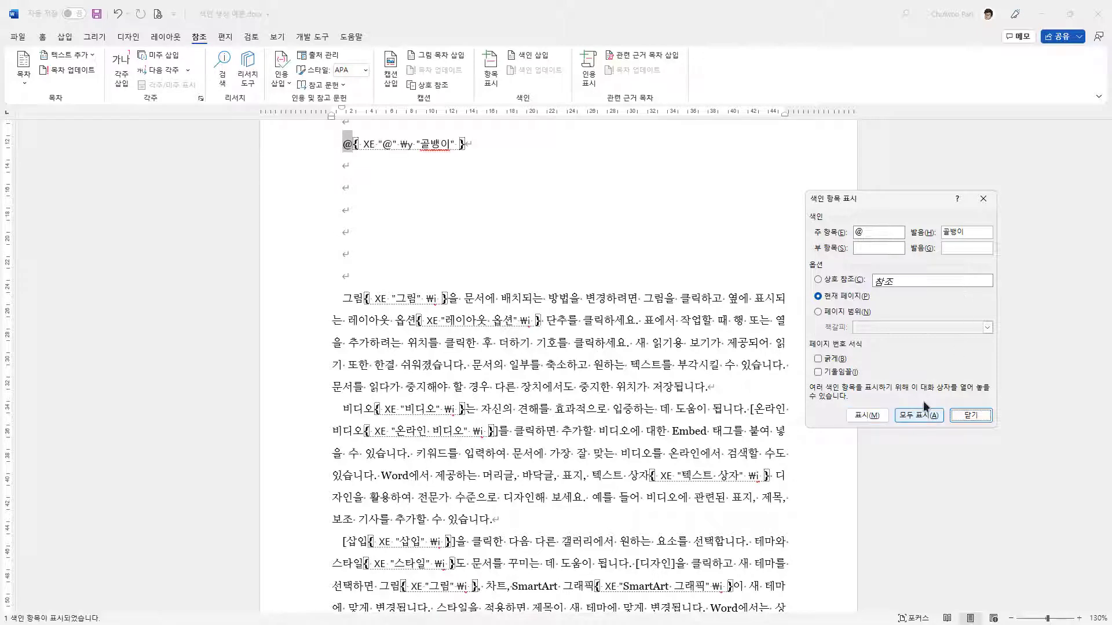
pyautogui.click(970, 416)
# Step: Update the index on the last page so the @ entry is sorted by its pronunciation under ㄱ
pyautogui.click(545, 295)
pyautogui.scroll(-4, 578, 384)
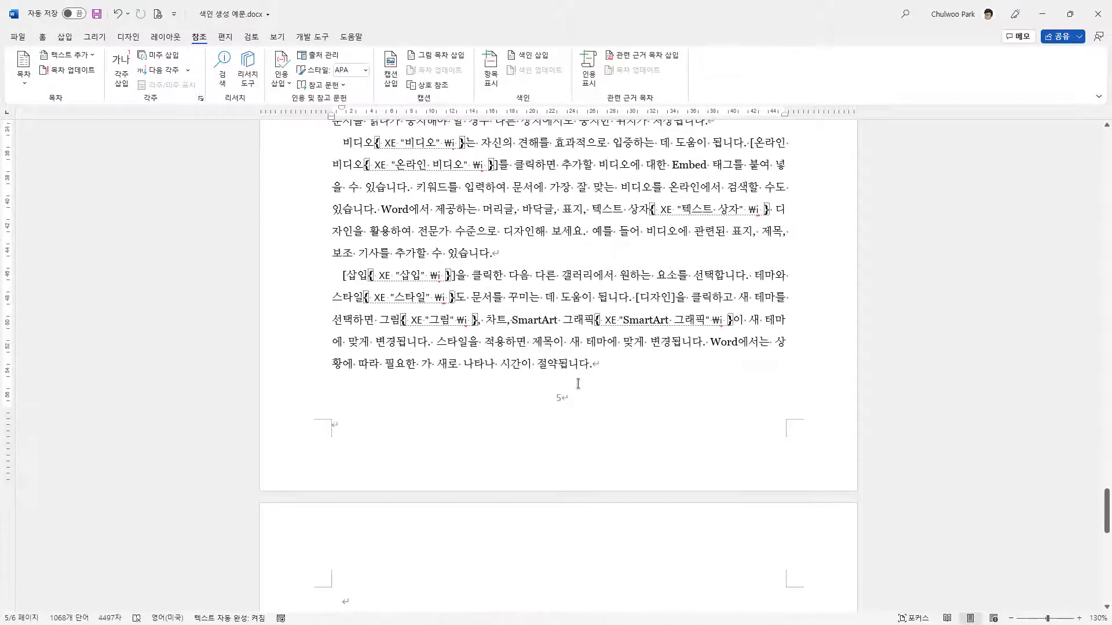
pyautogui.scroll(-5, 578, 384)
pyautogui.click(578, 438)
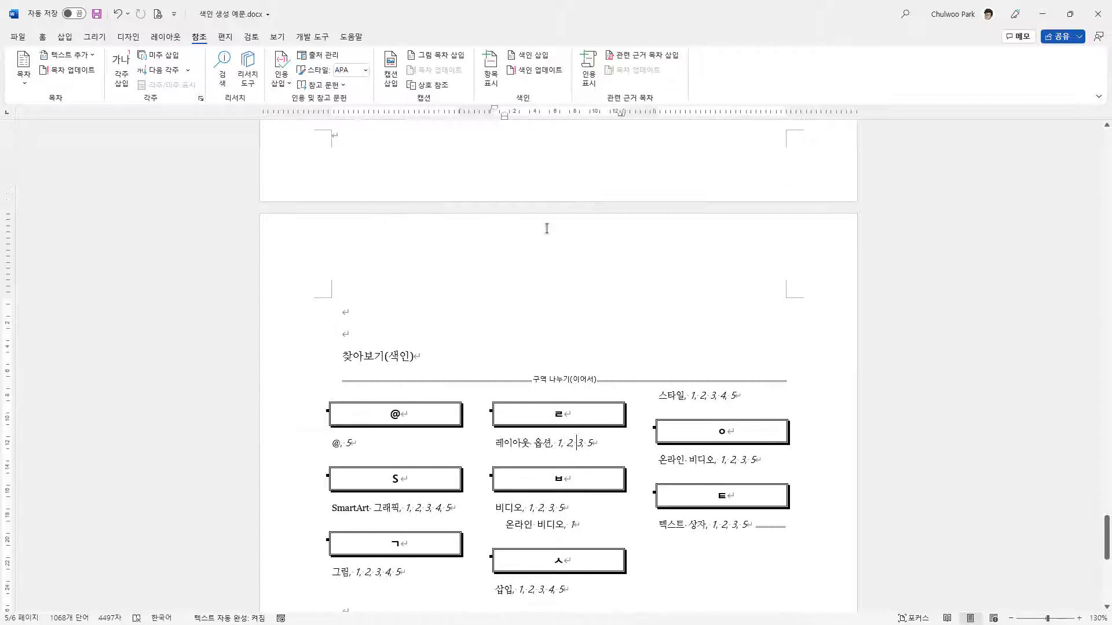
pyautogui.click(538, 70)
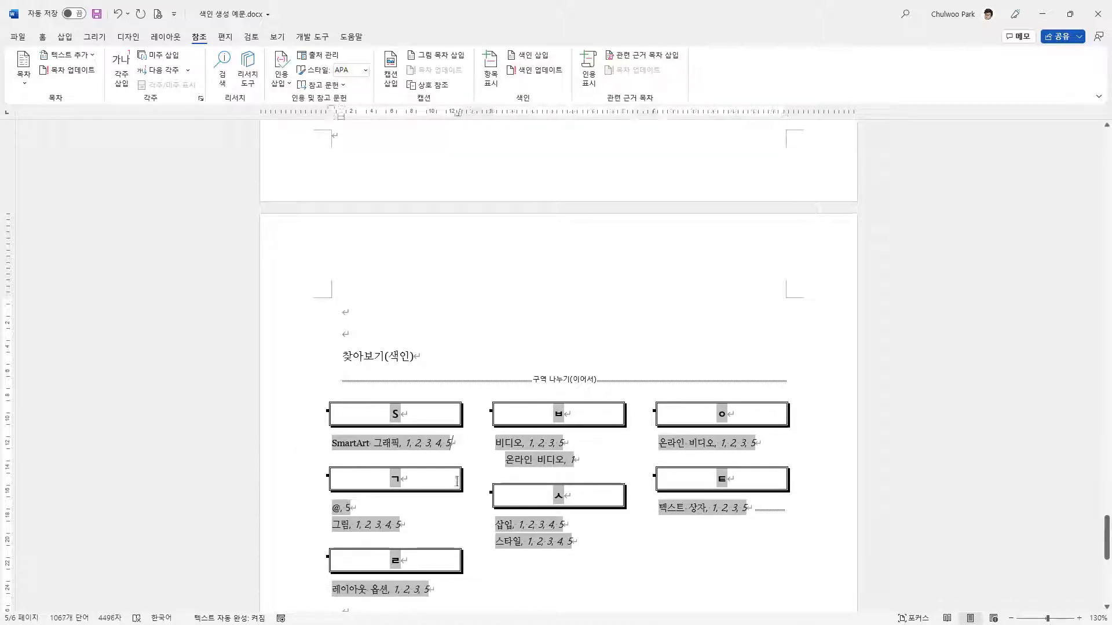
pyautogui.click(373, 510)
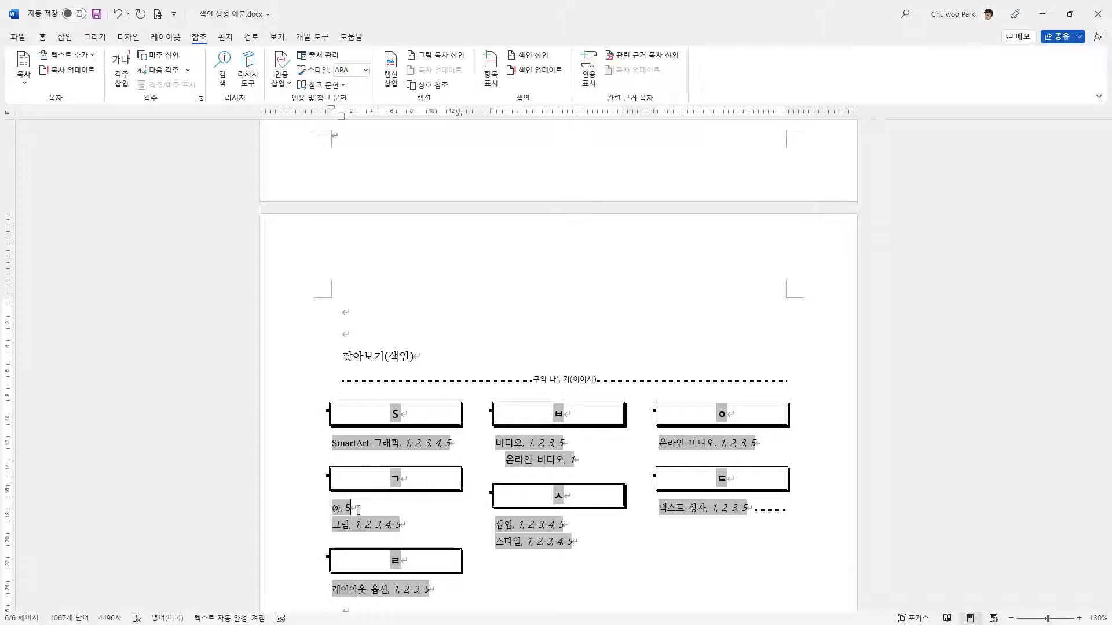
pyautogui.click(346, 444)
pyautogui.scroll(5, 429, 461)
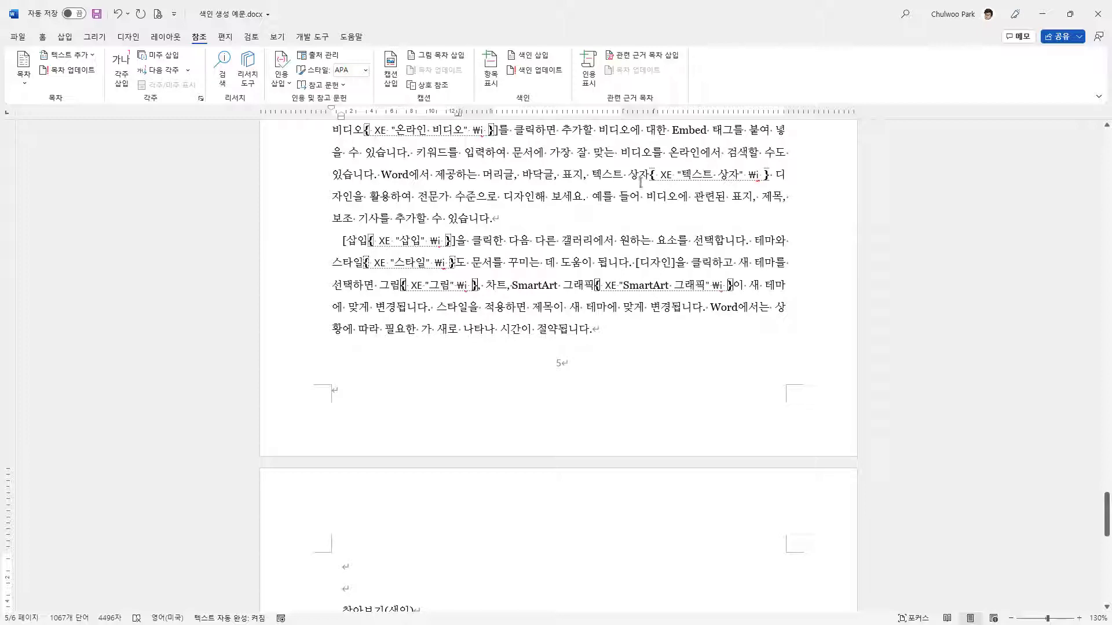
pyautogui.click(601, 218)
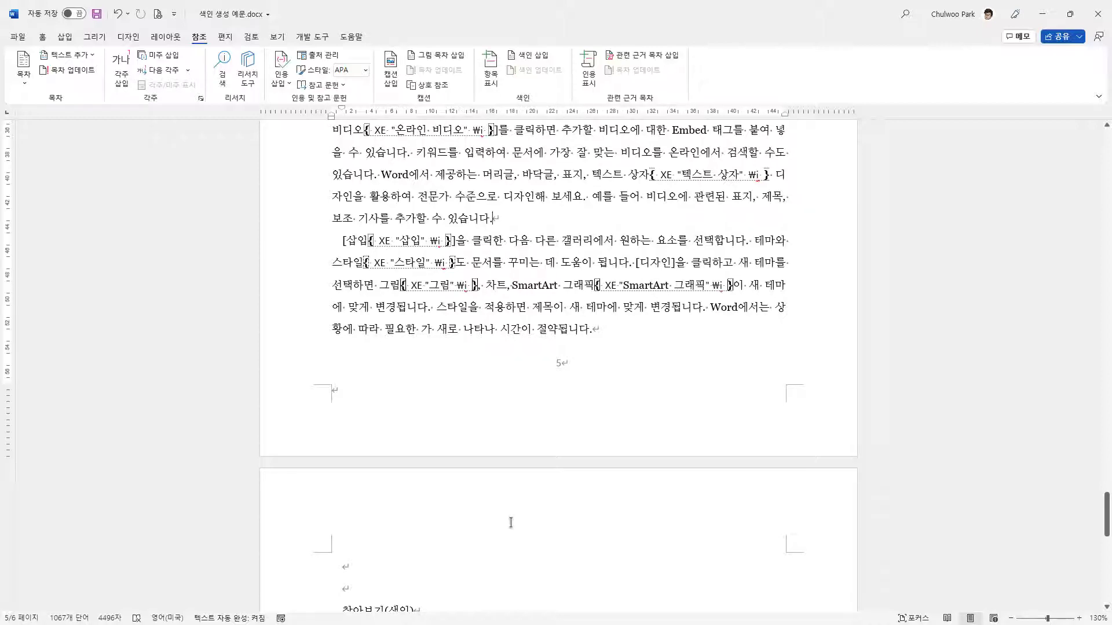
pyautogui.scroll(-4, 511, 523)
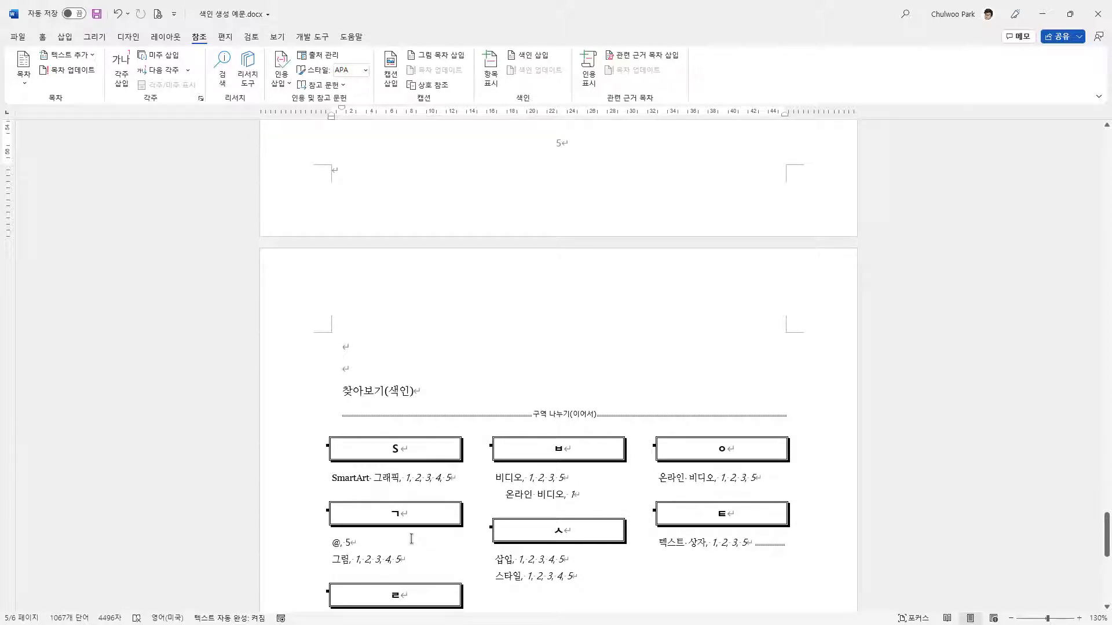
# Step: Compare the 비디오 and 온라인 비디오 entries in the index with their marked terms in the page 5 text
pyautogui.scroll(6, 411, 538)
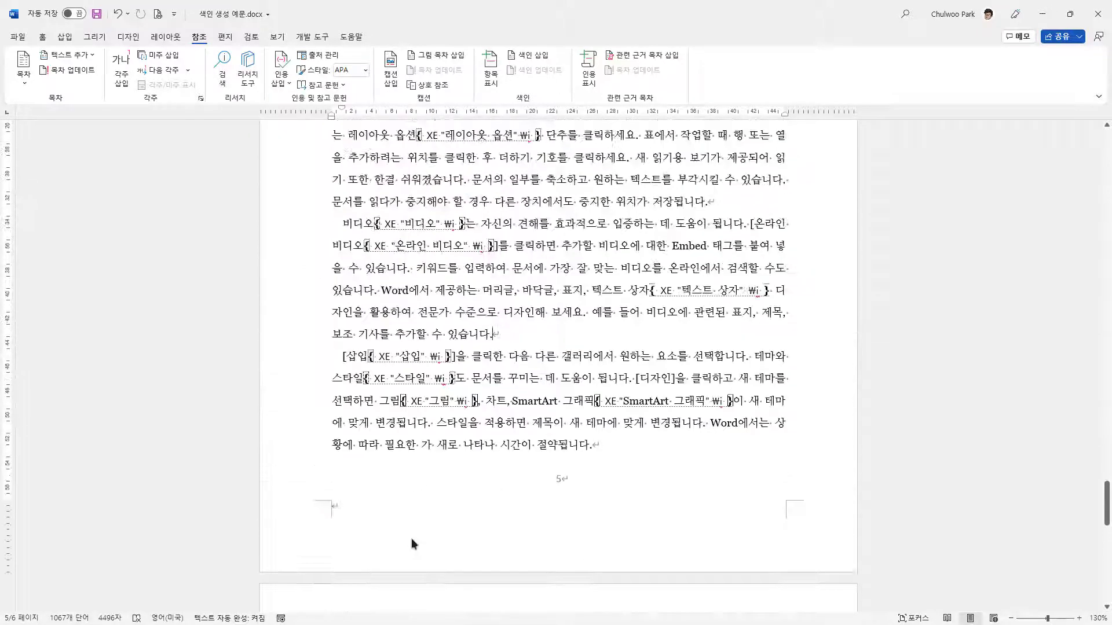
pyautogui.scroll(5, 411, 539)
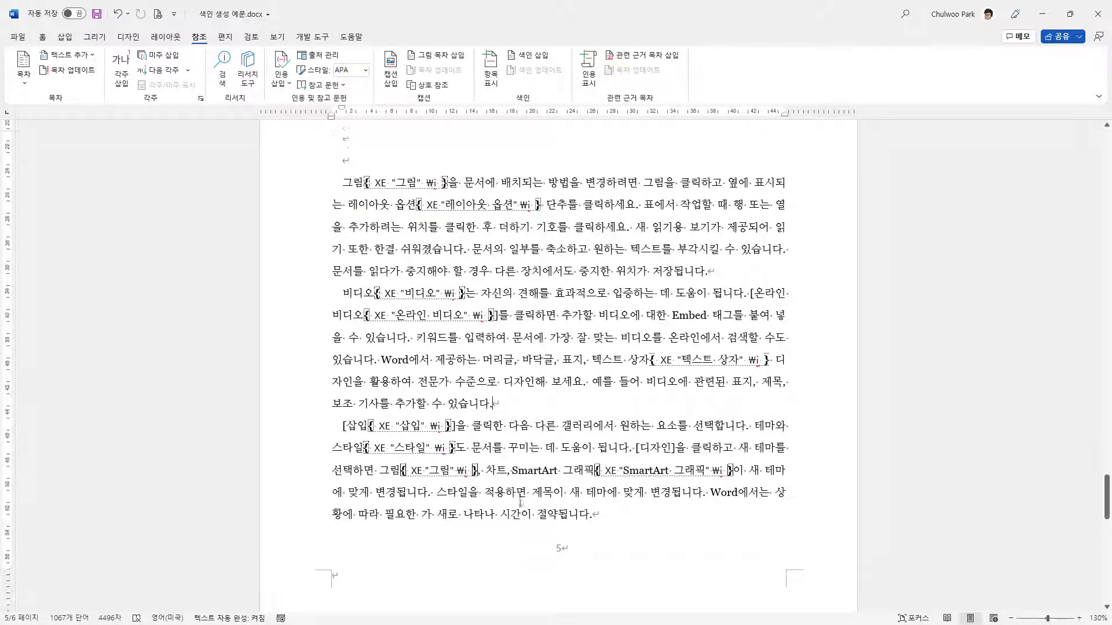
pyautogui.scroll(3, 520, 500)
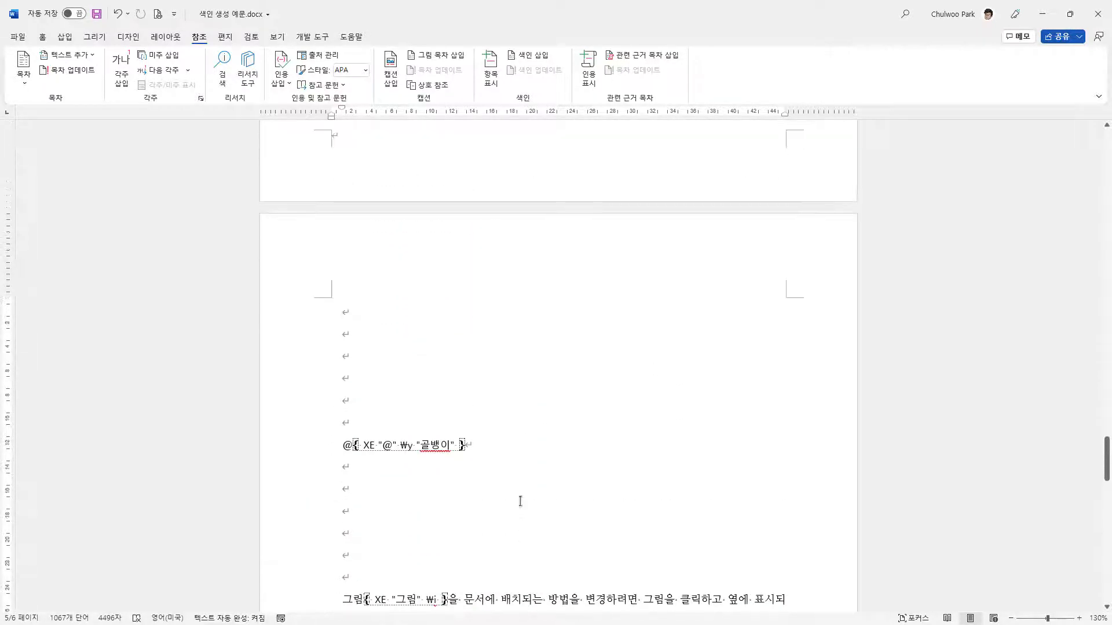
pyautogui.scroll(-11, 520, 501)
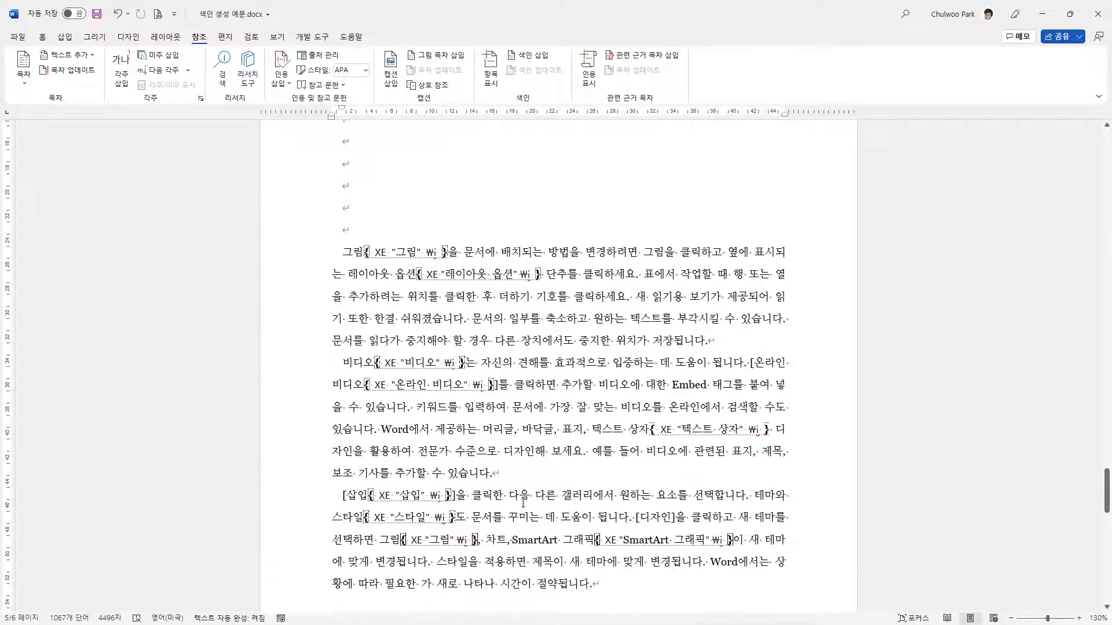
pyautogui.scroll(-4, 523, 502)
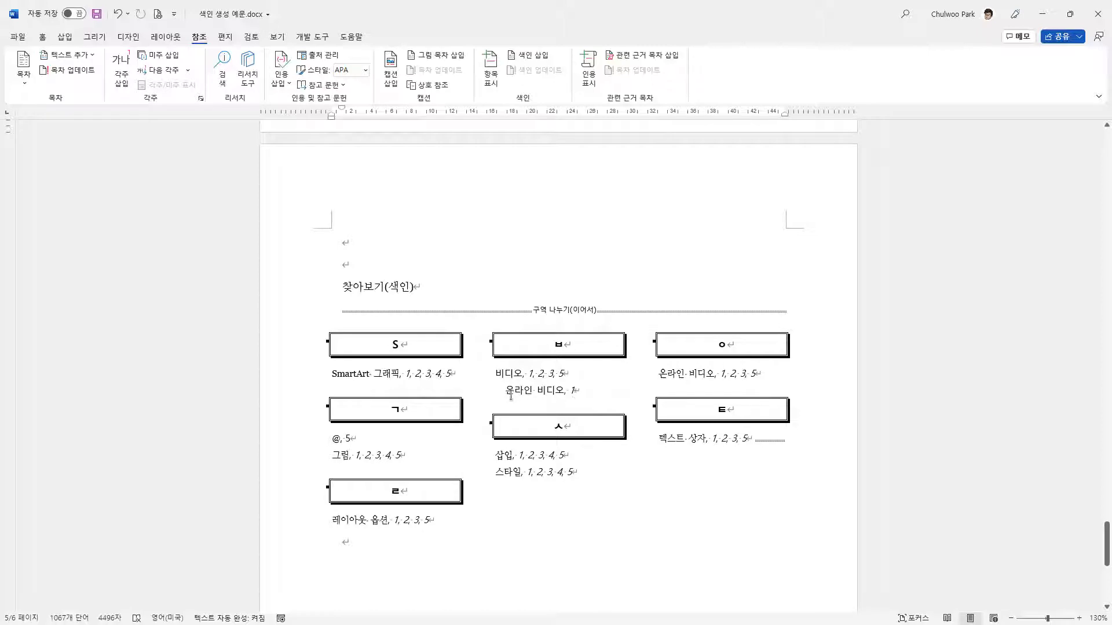
pyautogui.moveTo(514, 395); pyautogui.dragTo(576, 391)
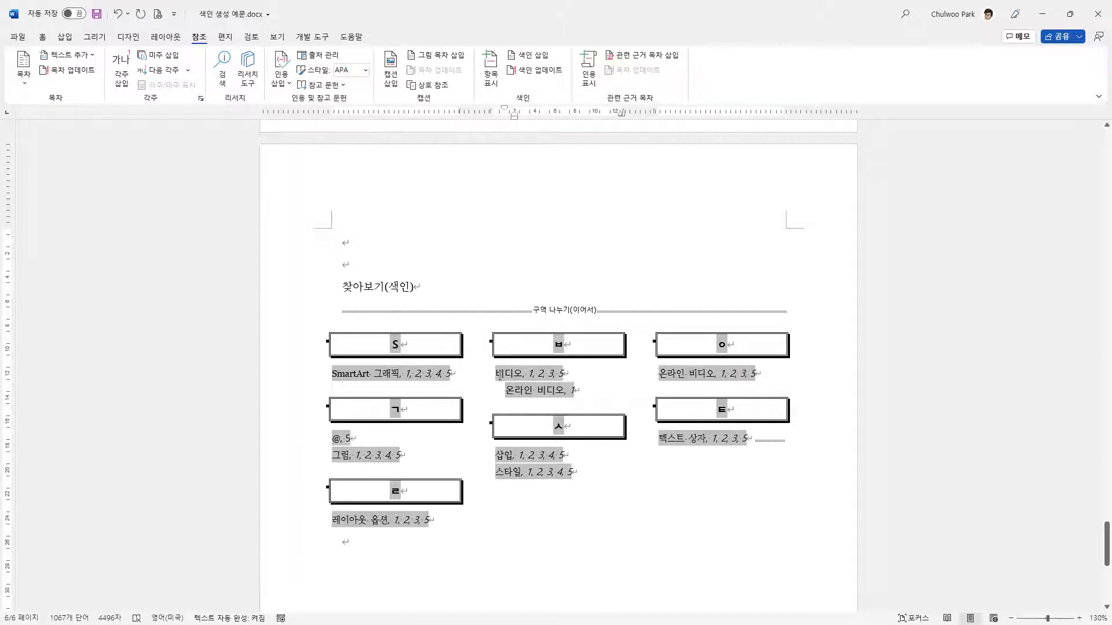
pyautogui.scroll(5, 616, 476)
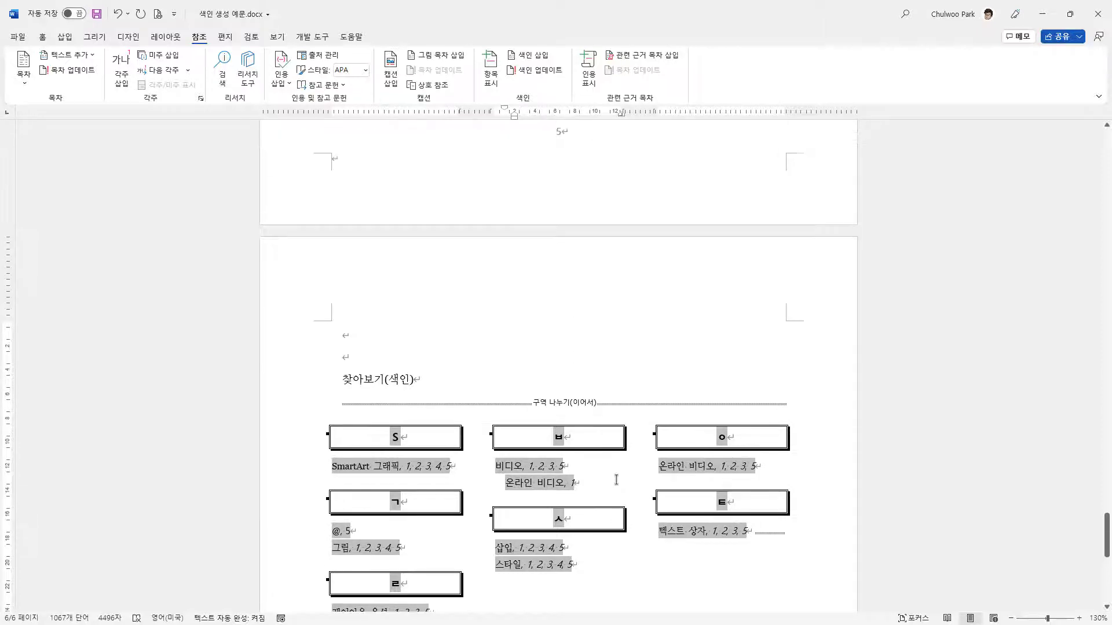
pyautogui.scroll(3, 616, 480)
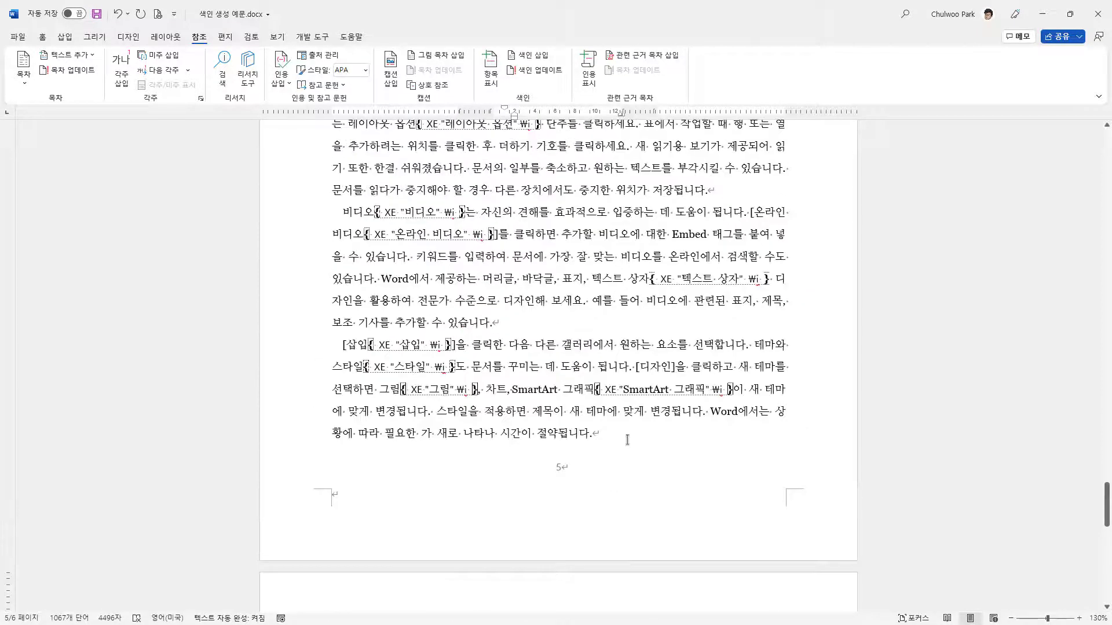
pyautogui.scroll(-3, 636, 553)
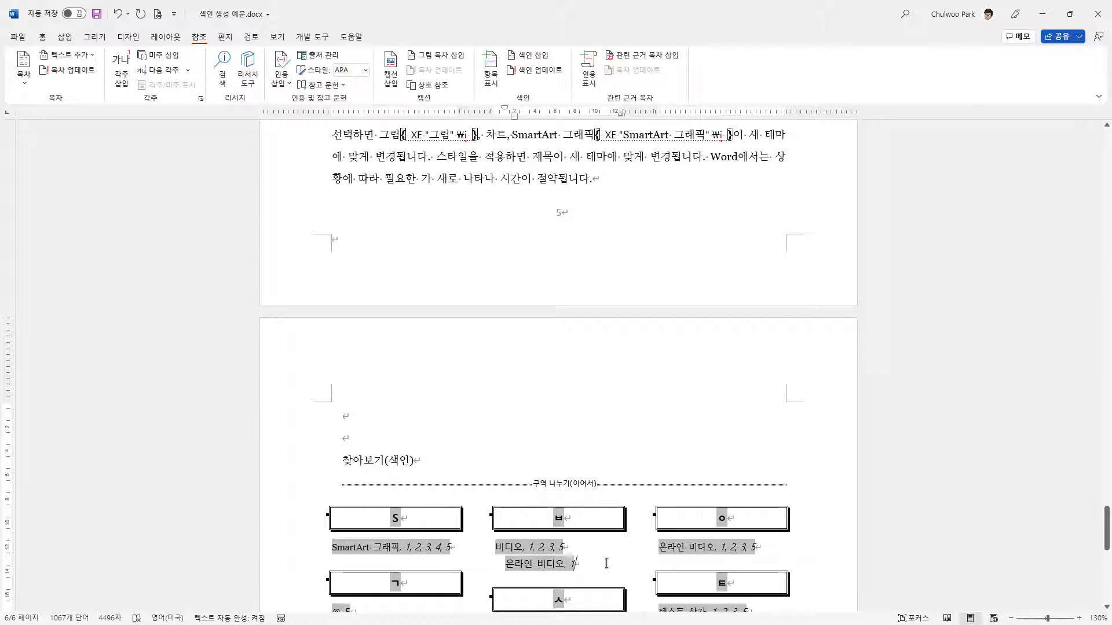
pyautogui.scroll(-2, 606, 563)
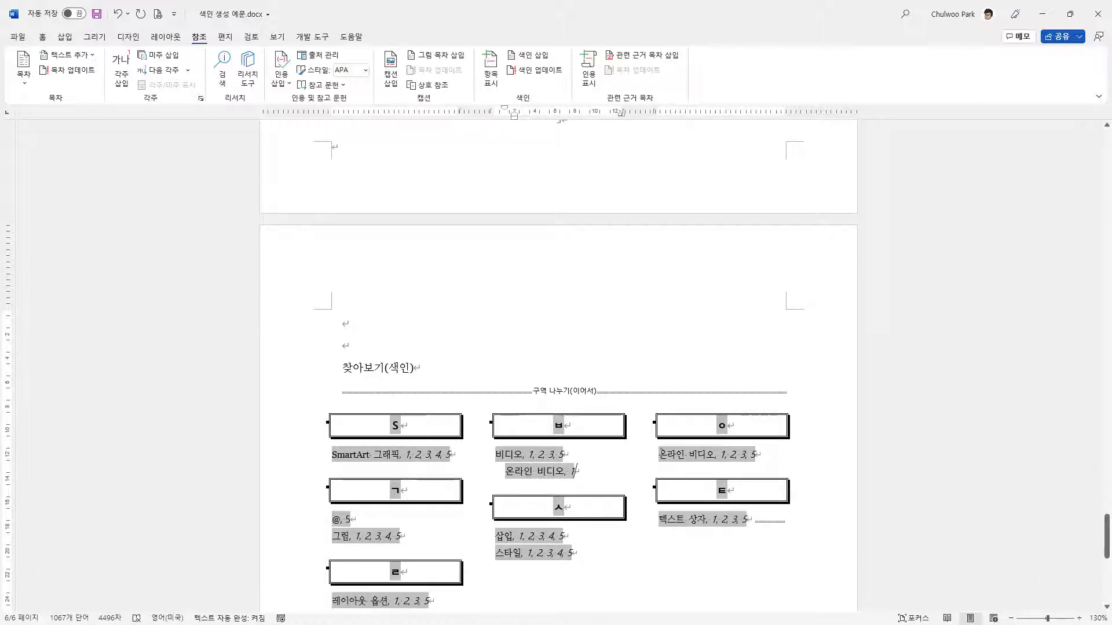
pyautogui.click(691, 452)
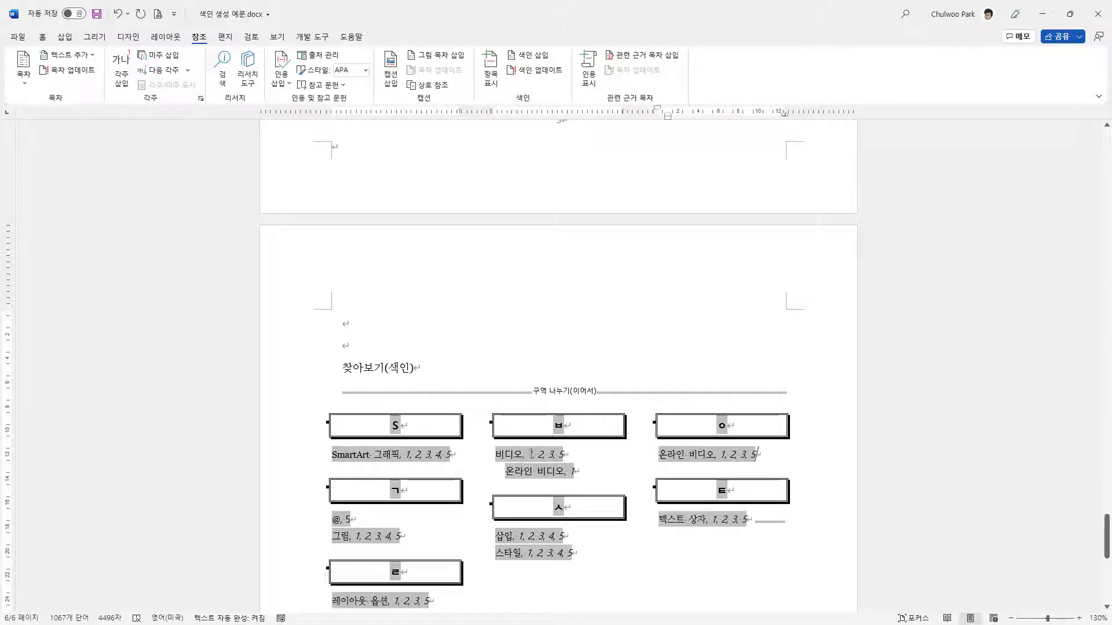
pyautogui.scroll(6, 531, 454)
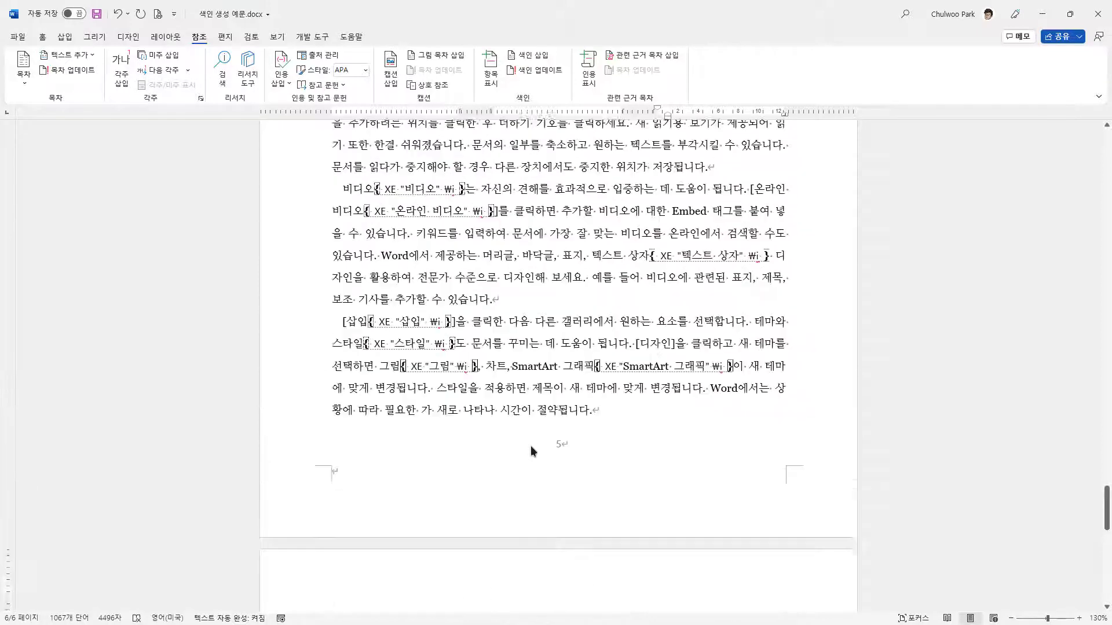
# Step: Mark the word 비디오 before "에 대한 Embed" on page 5 as a main index entry with the cross-reference "참조 온라인 비디오"
pyautogui.click(441, 300)
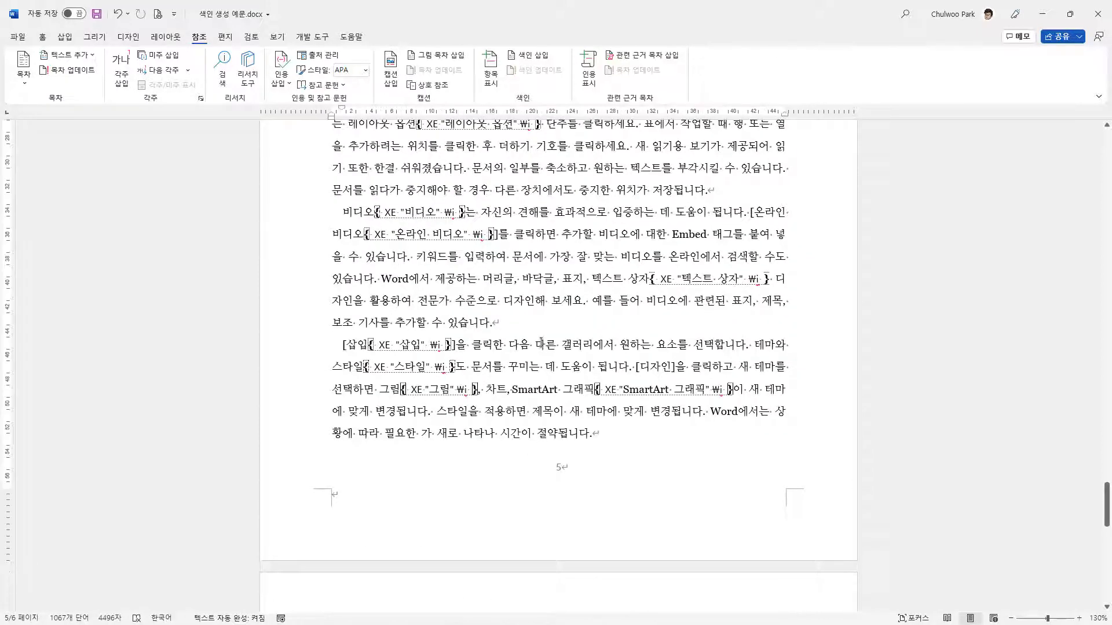
pyautogui.scroll(1, 541, 329)
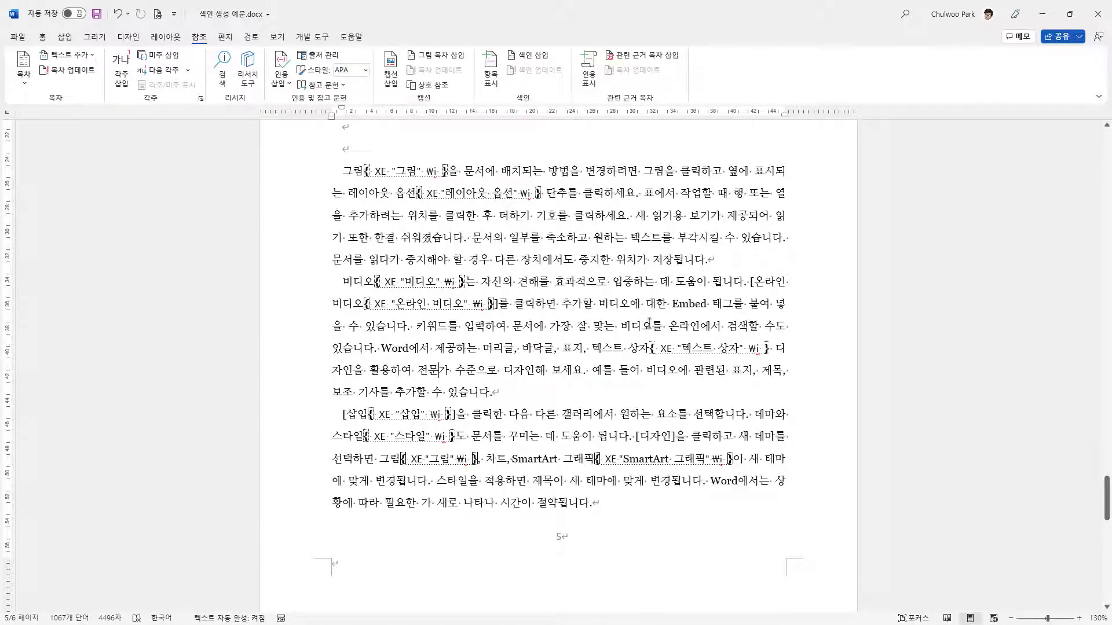
pyautogui.moveTo(598, 303); pyautogui.dragTo(626, 303)
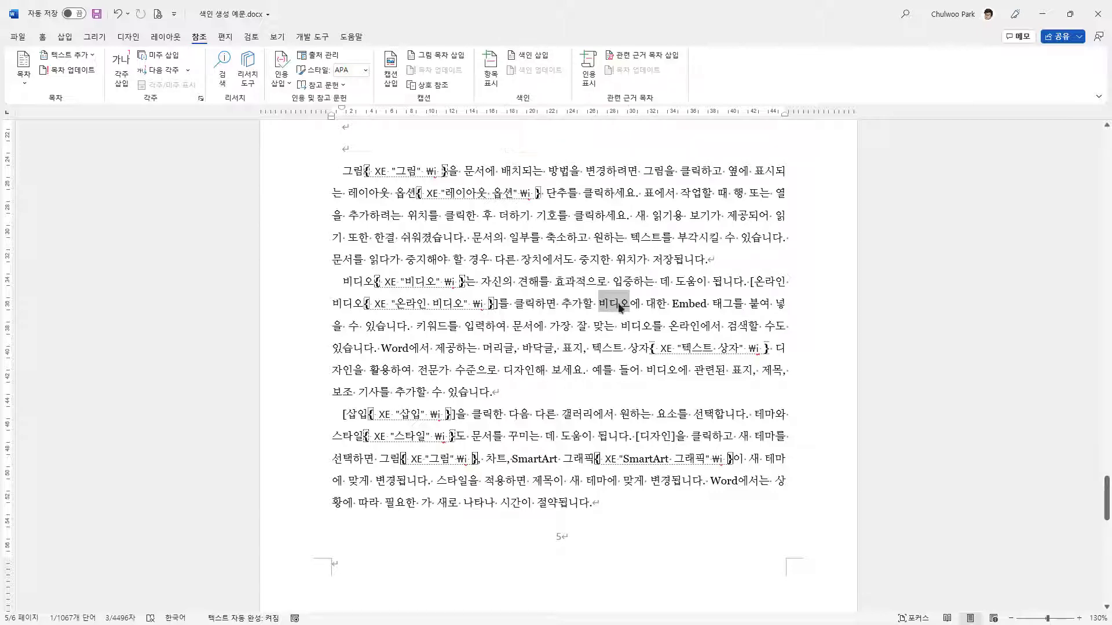
pyautogui.click(489, 78)
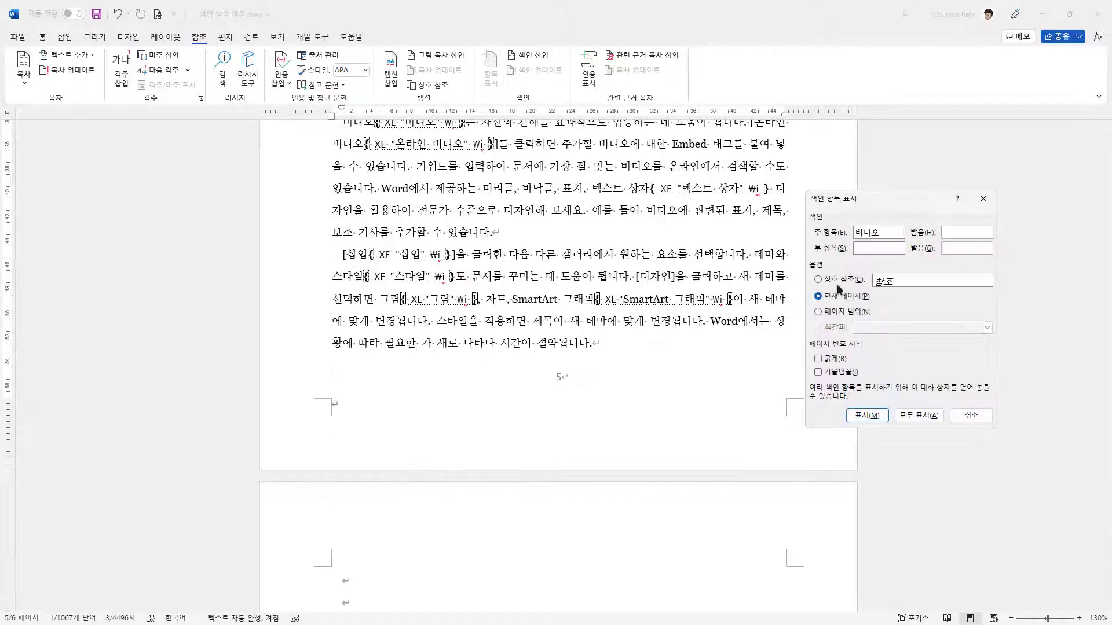
pyautogui.click(851, 281)
pyautogui.write('온라인 비디오')
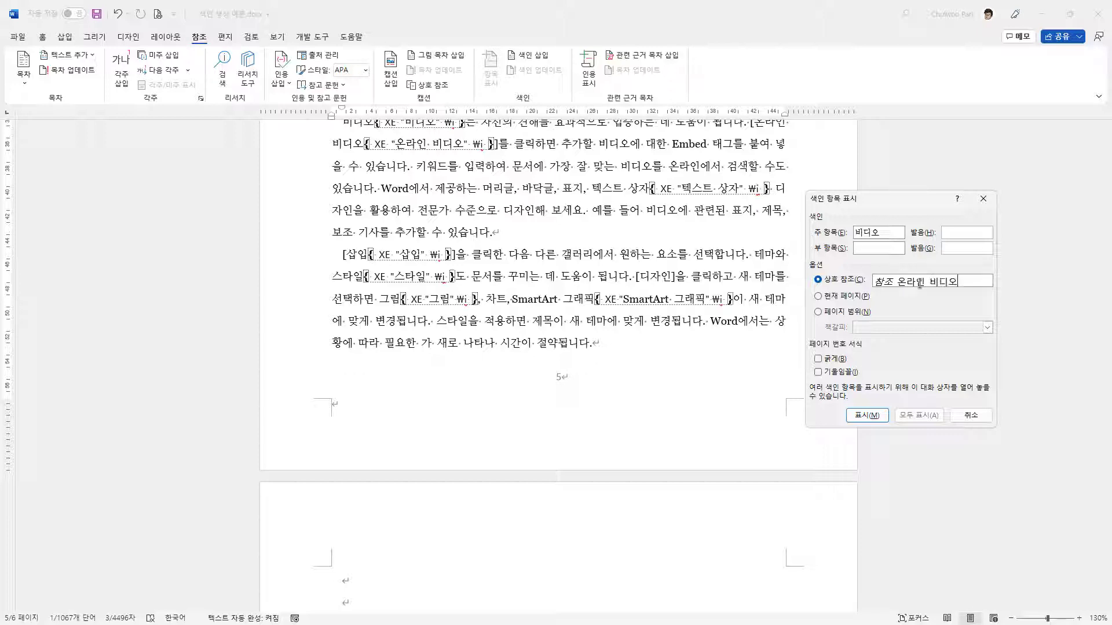
pyautogui.click(877, 415)
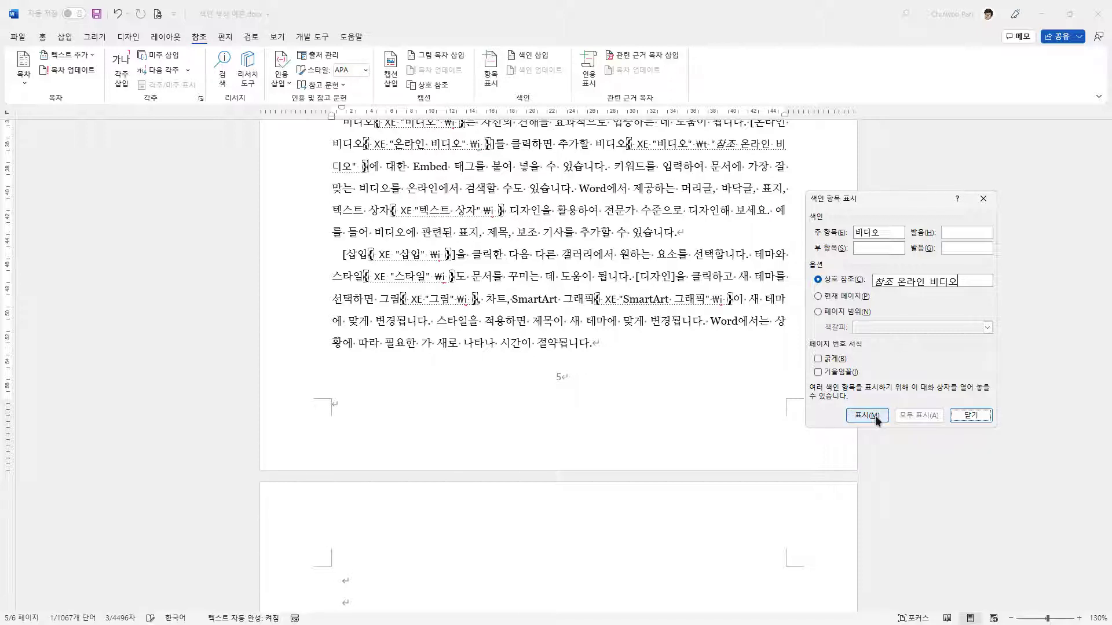
pyautogui.click(966, 417)
# Step: Update the index on the last page to include the 비디오 cross-reference
pyautogui.scroll(-3, 666, 417)
pyautogui.scroll(-3, 653, 420)
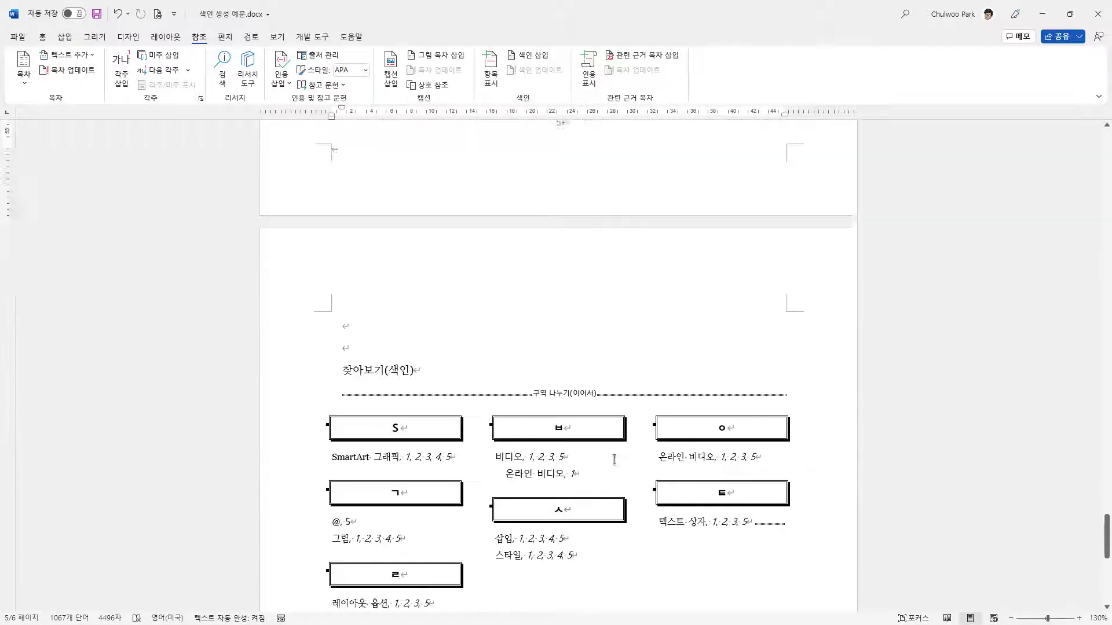
pyautogui.click(520, 425)
pyautogui.click(537, 70)
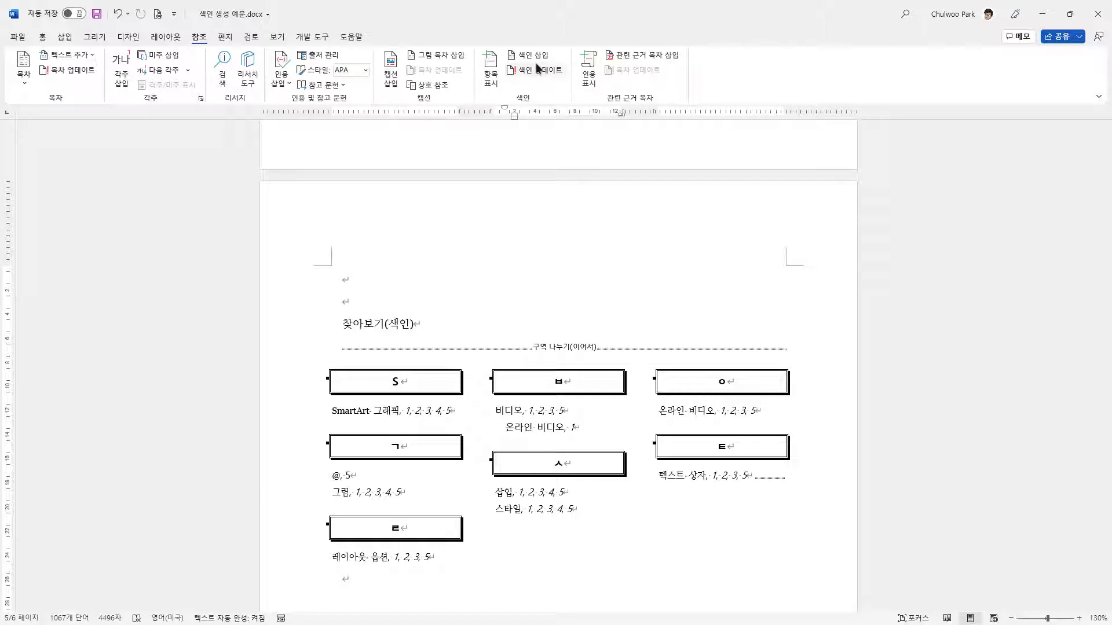
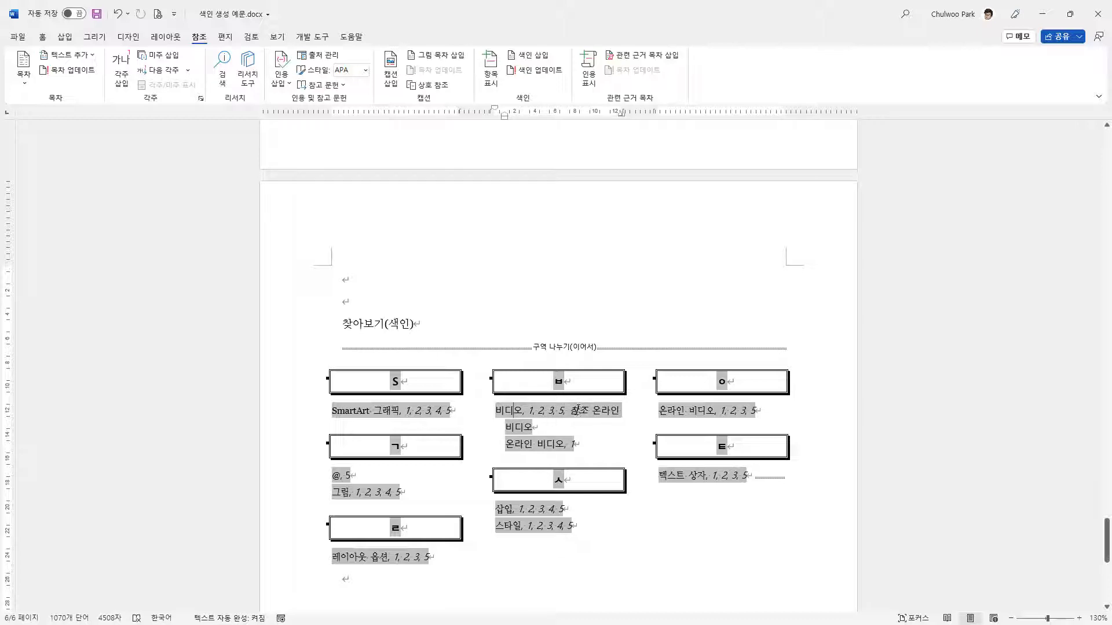
# Step: Start an index entry for SmartArt 그래픽 in the last paragraph of page 5, using the cross-reference option
pyautogui.scroll(6, 582, 415)
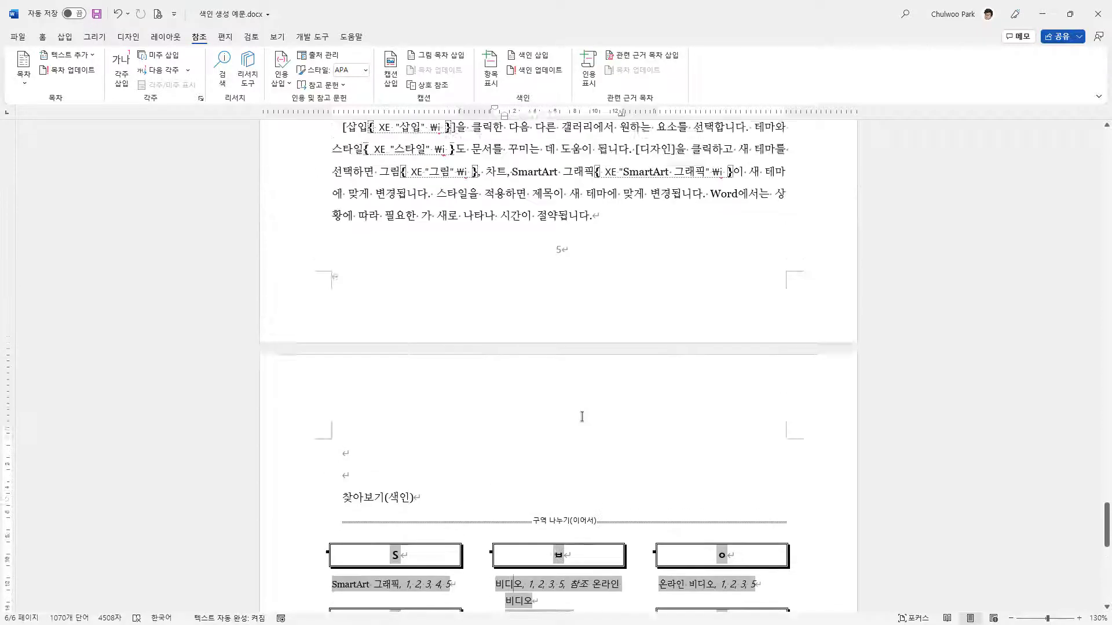
pyautogui.scroll(3, 505, 298)
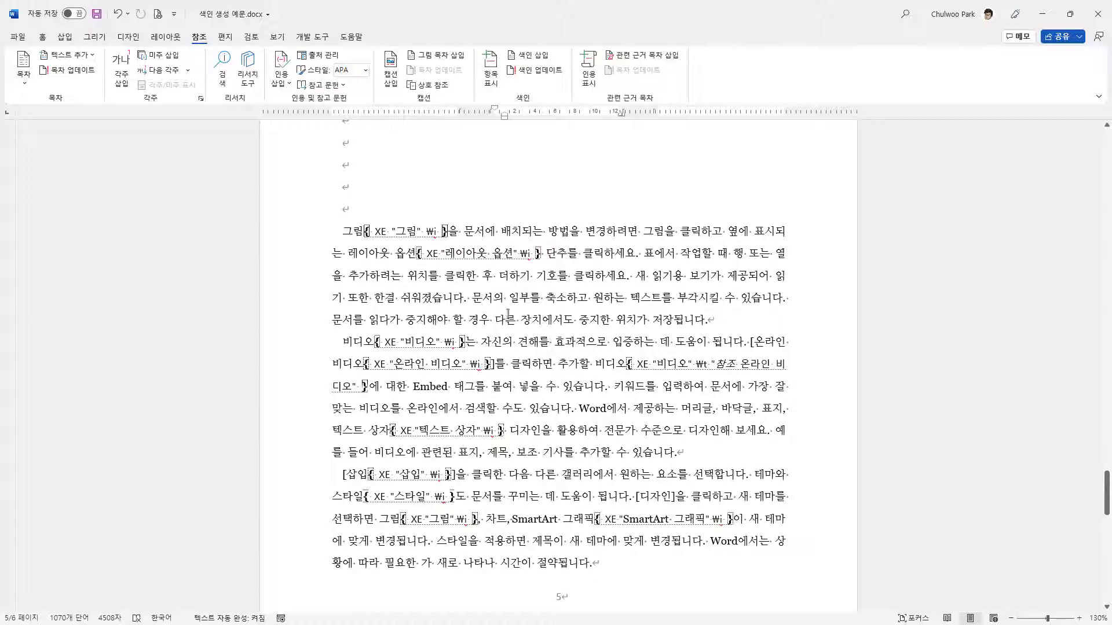
pyautogui.scroll(-10, 509, 313)
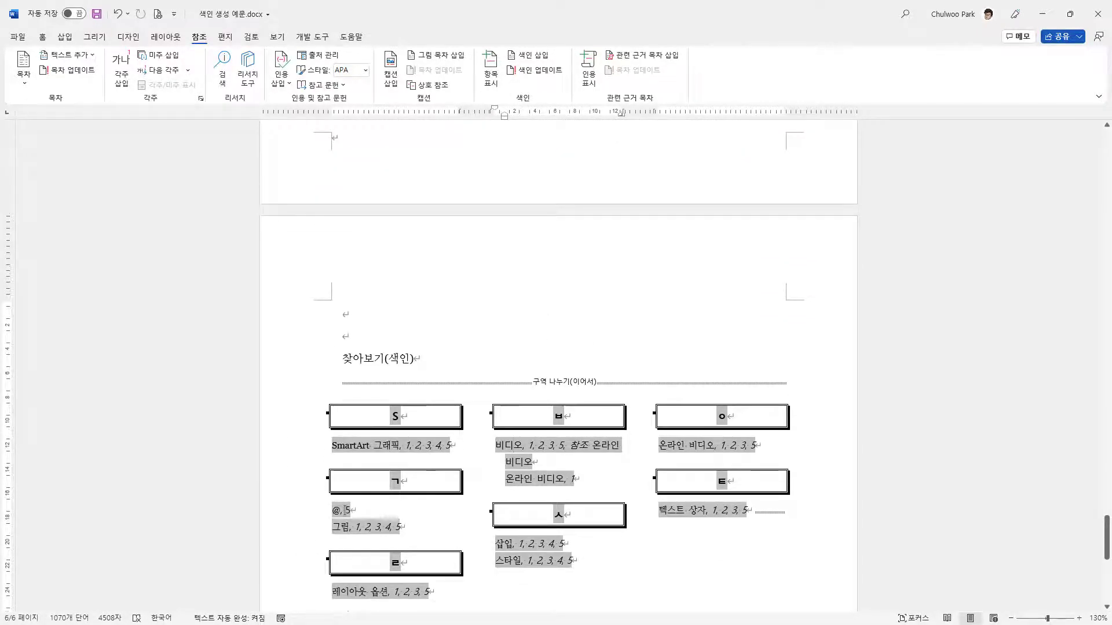
pyautogui.scroll(5, 343, 520)
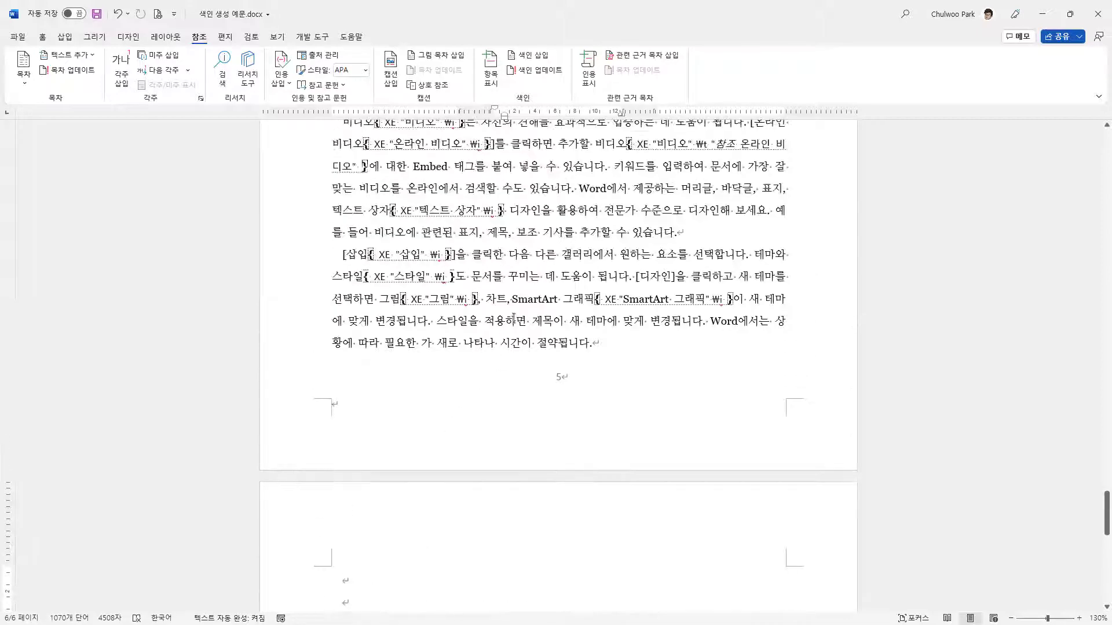
pyautogui.moveTo(514, 300); pyautogui.dragTo(594, 299)
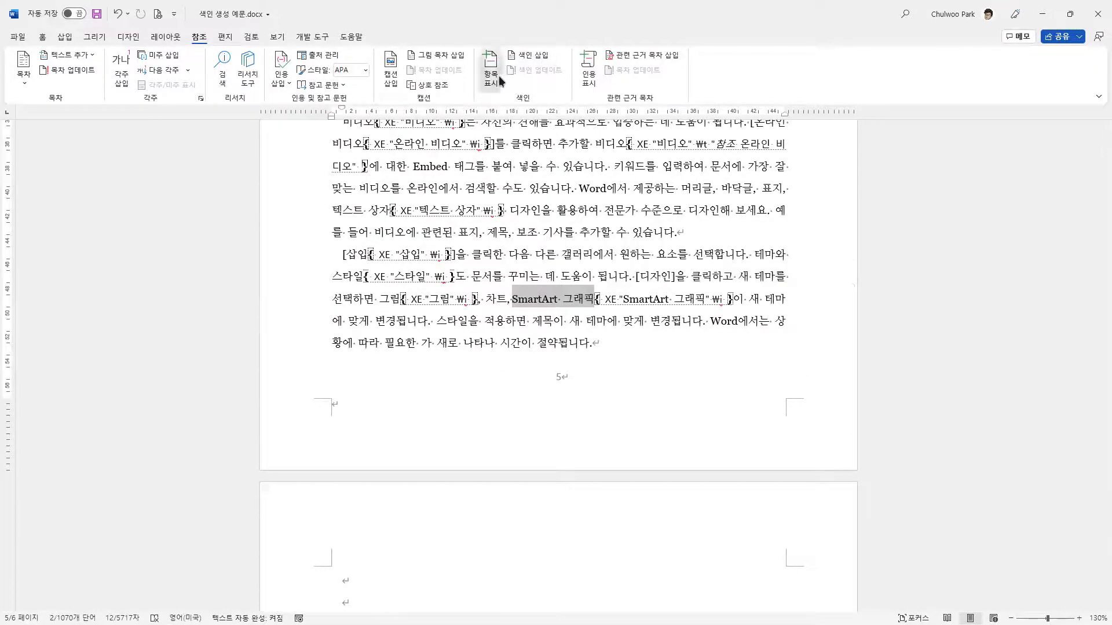
pyautogui.click(491, 70)
pyautogui.click(818, 279)
pyautogui.click(901, 280)
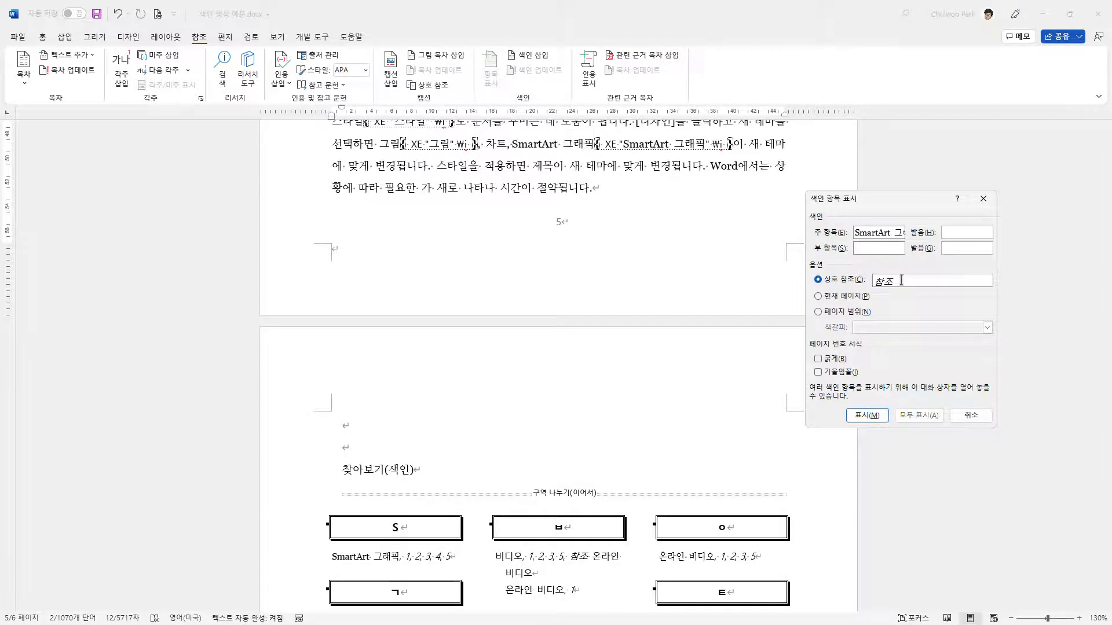
# Step: Replace the default cross-reference text with the > symbol followed by 그림, and mark the SmartArt 그래픽 entry
pyautogui.moveTo(901, 281); pyautogui.dragTo(873, 281)
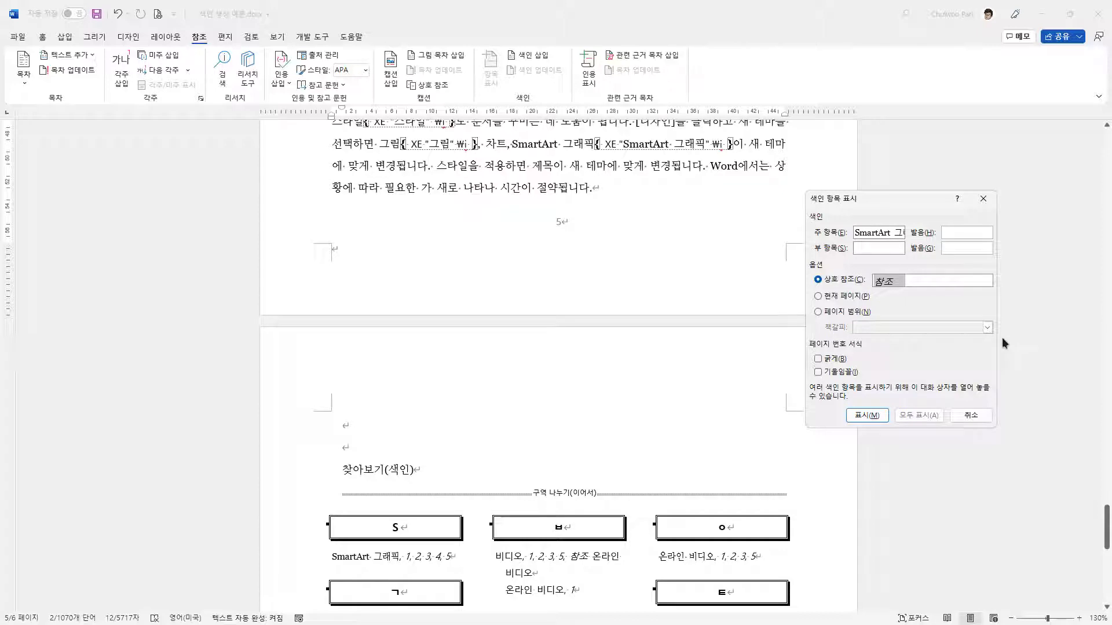
pyautogui.write('ㄷ')
pyautogui.press('Hangul_Hanja')
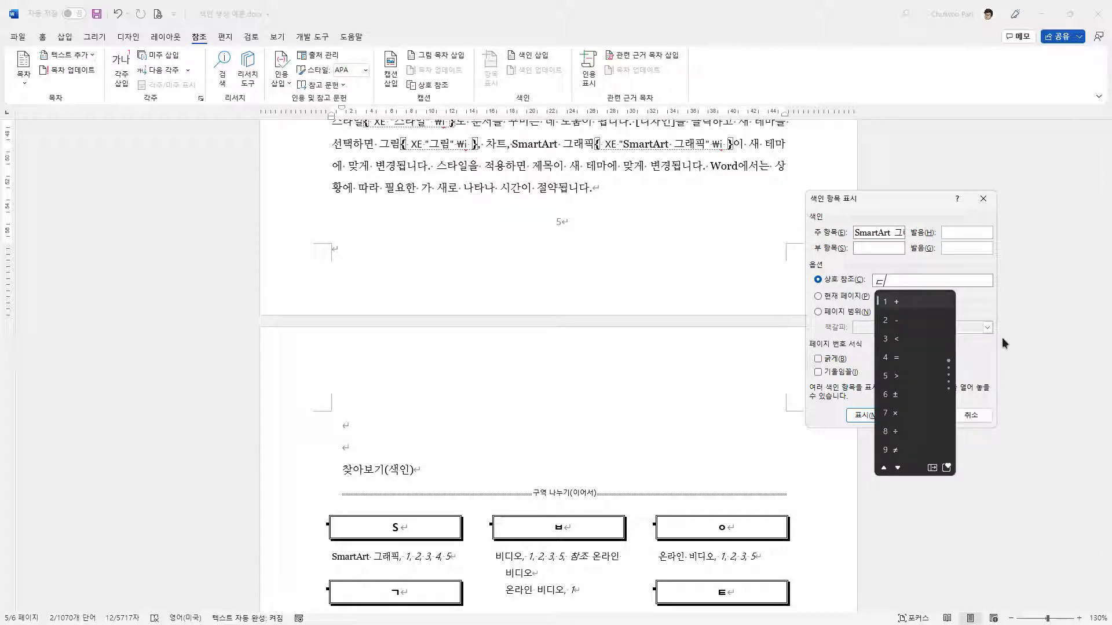
pyautogui.press('Down')
pyautogui.press('Down')
pyautogui.press('Down')
pyautogui.press('Down')
pyautogui.press('Return')
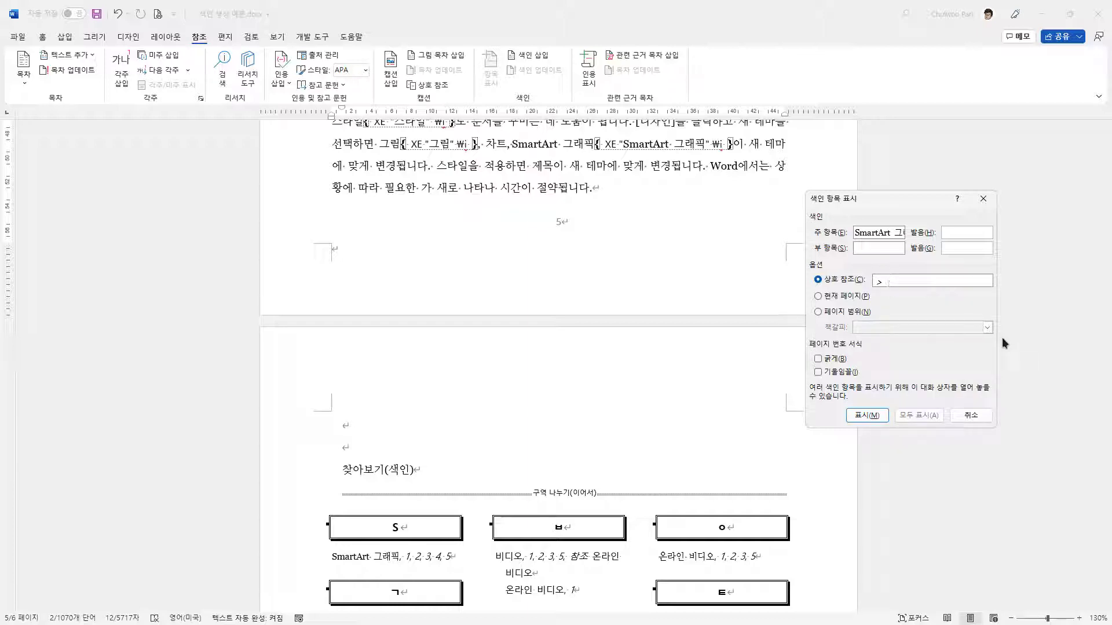
pyautogui.write('ㄱㅡ림')
pyautogui.press('Right')
pyautogui.click(868, 415)
pyautogui.click(971, 415)
# Step: Update the index on the last page to include the SmartArt 그래픽 cross-reference
pyautogui.scroll(-4, 718, 376)
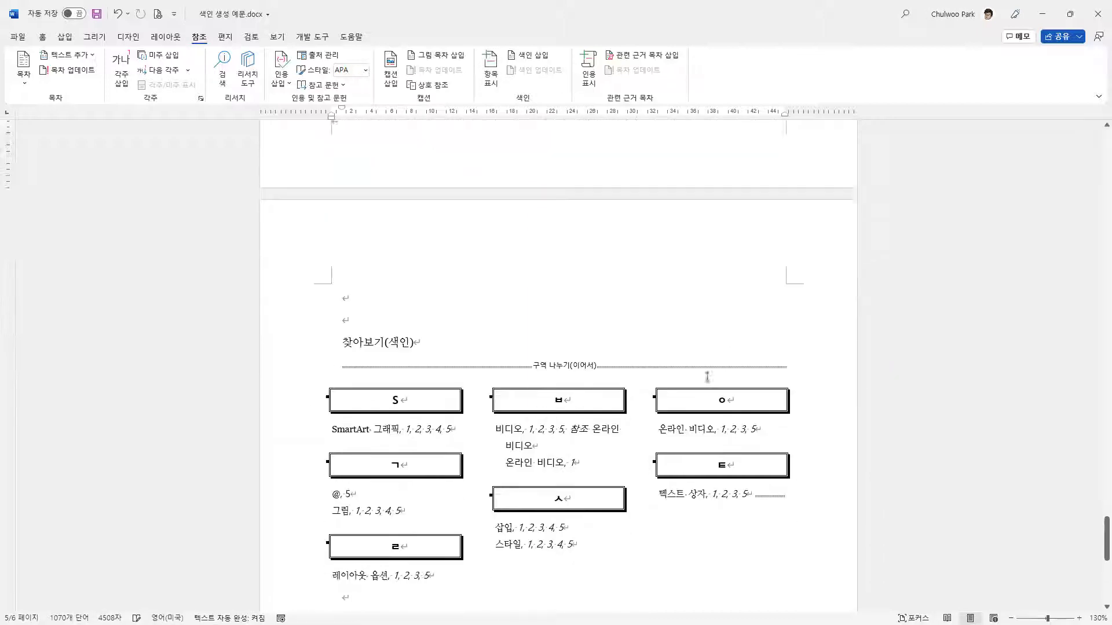
pyautogui.click(553, 348)
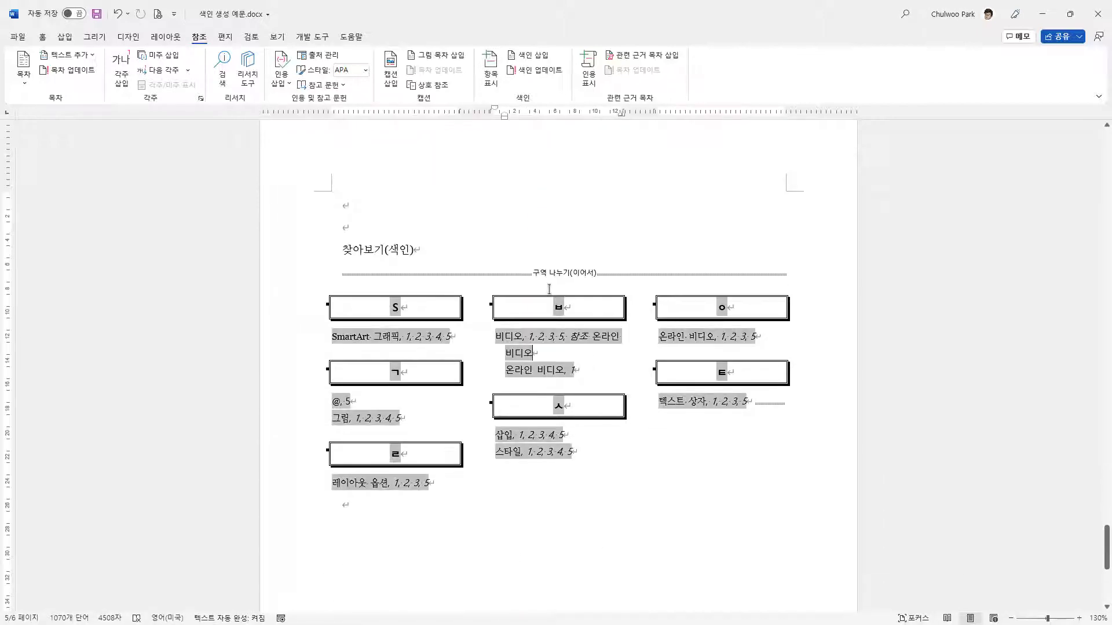
pyautogui.click(547, 73)
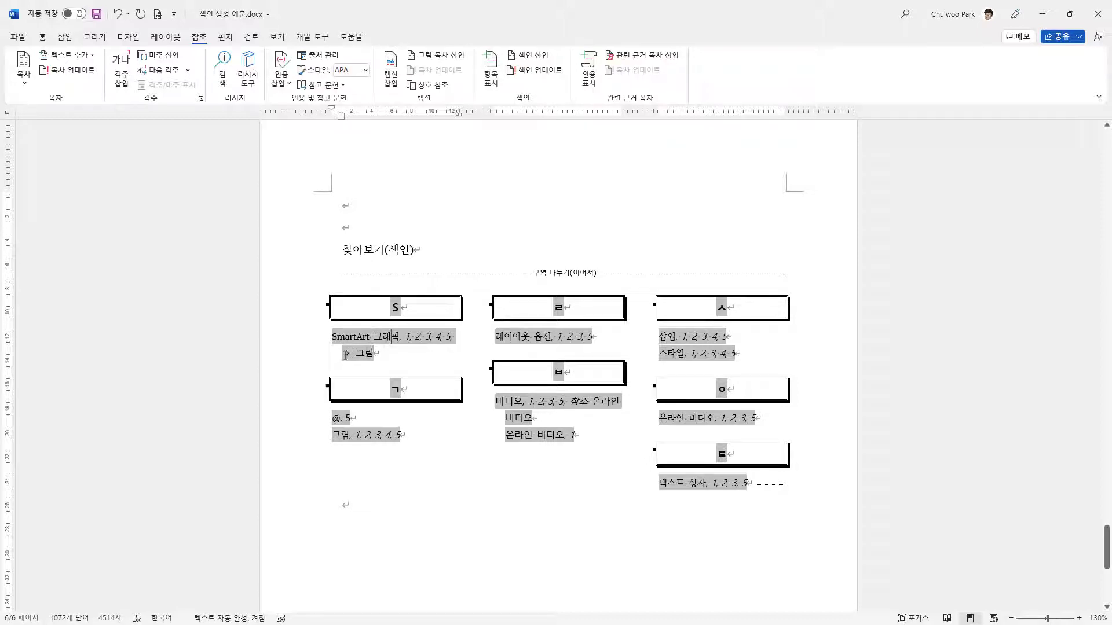
pyautogui.click(422, 513)
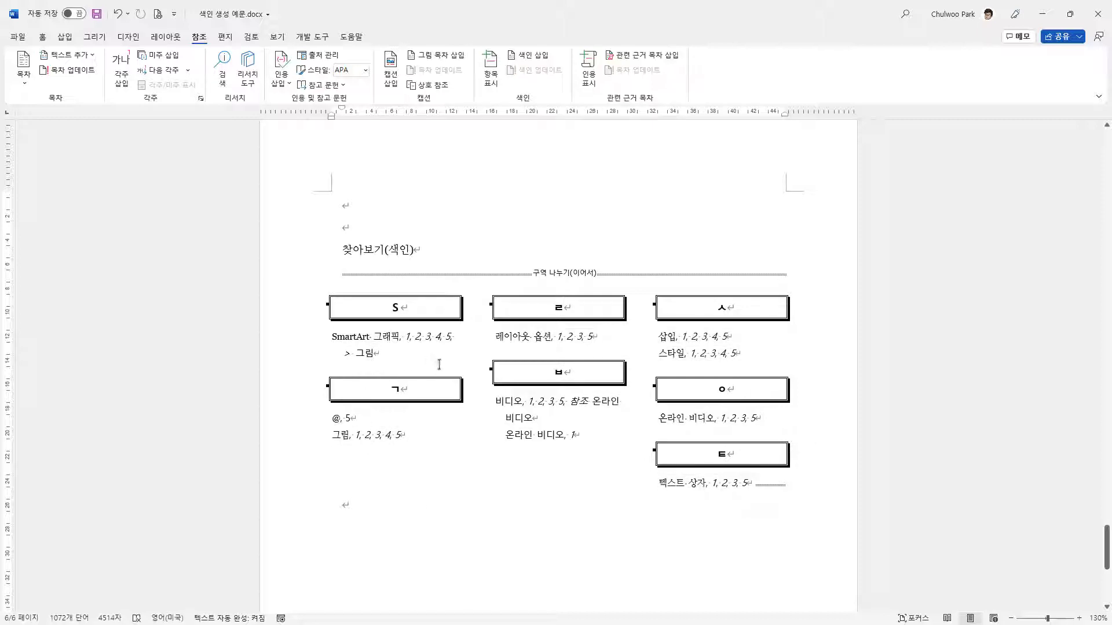
# Step: Examine the page range option for index entries and compare the index with the entry fields marked on page 5
pyautogui.click(490, 69)
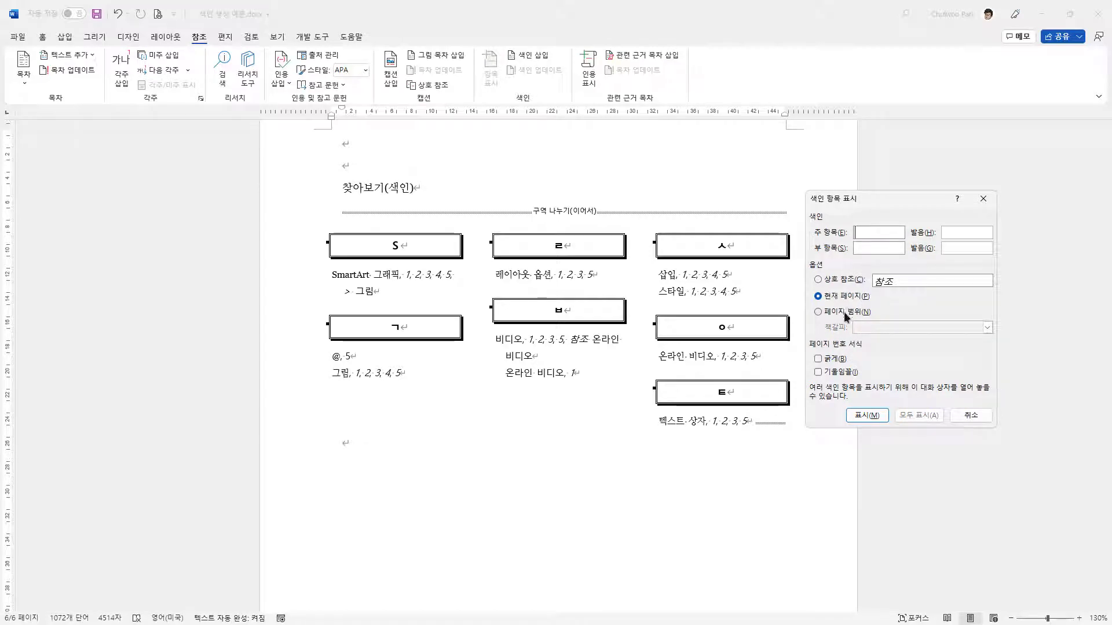
pyautogui.click(975, 416)
pyautogui.scroll(8, 545, 184)
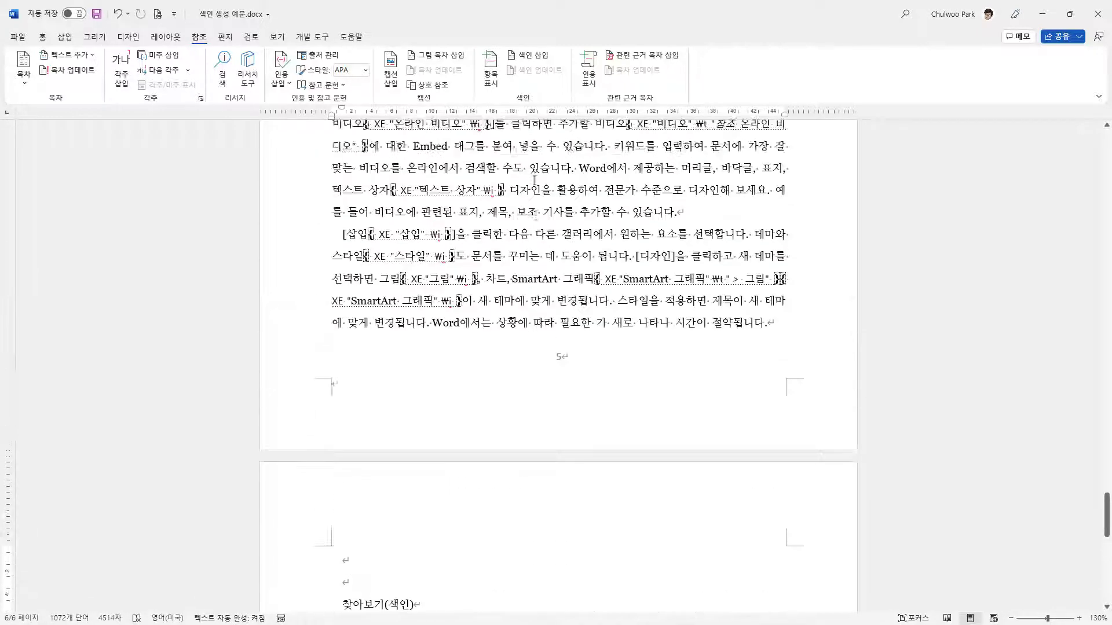
pyautogui.scroll(-4, 537, 340)
pyautogui.scroll(-3, 536, 340)
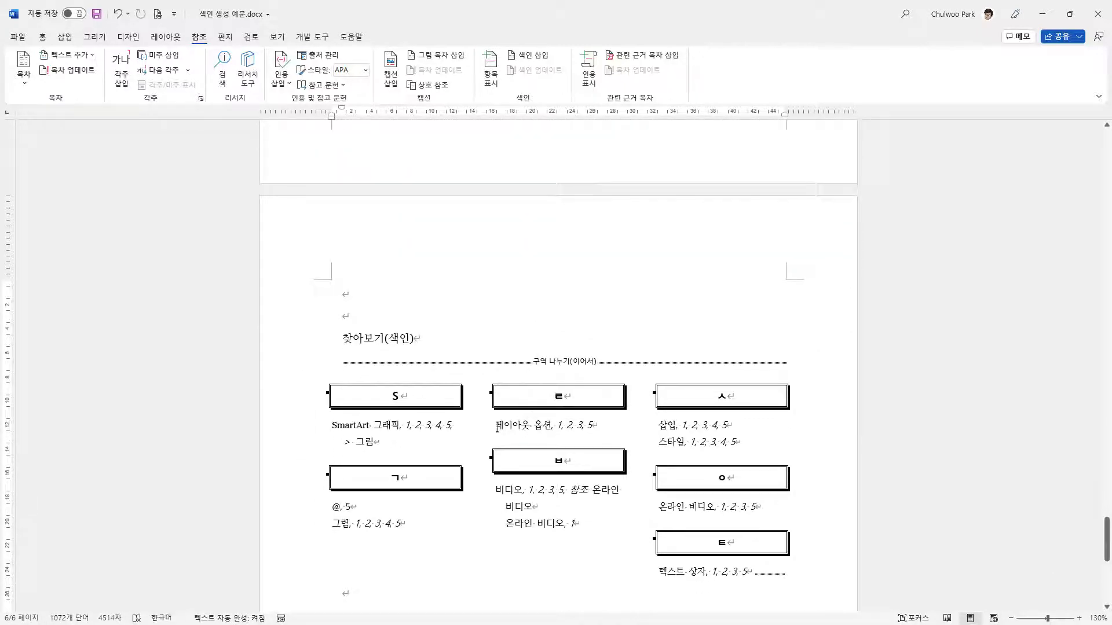
pyautogui.moveTo(496, 427); pyautogui.dragTo(551, 426)
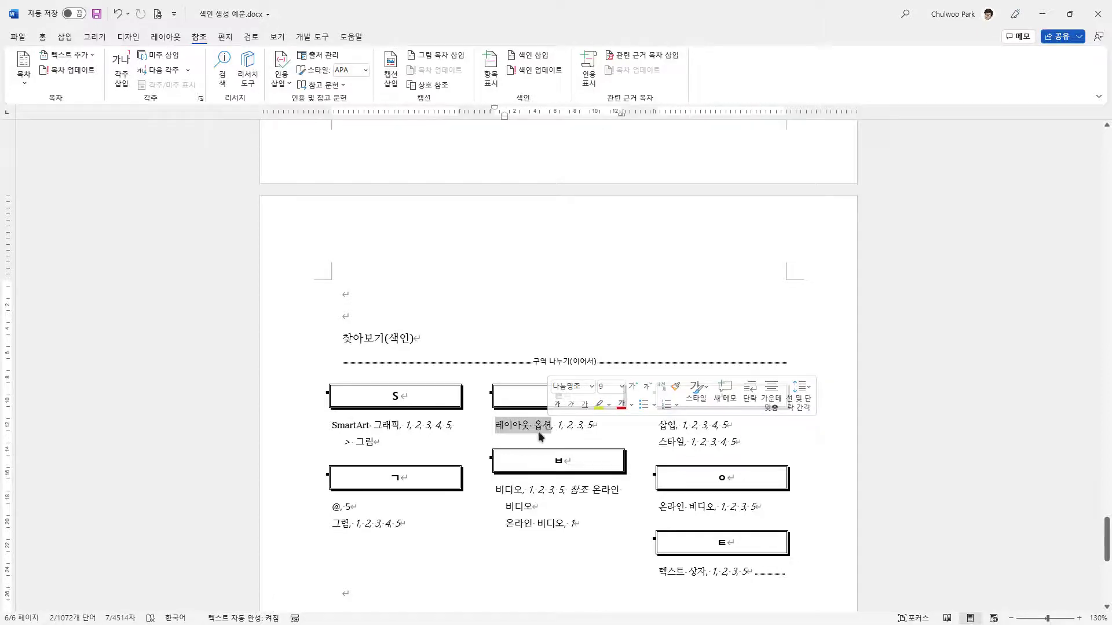
pyautogui.click(599, 426)
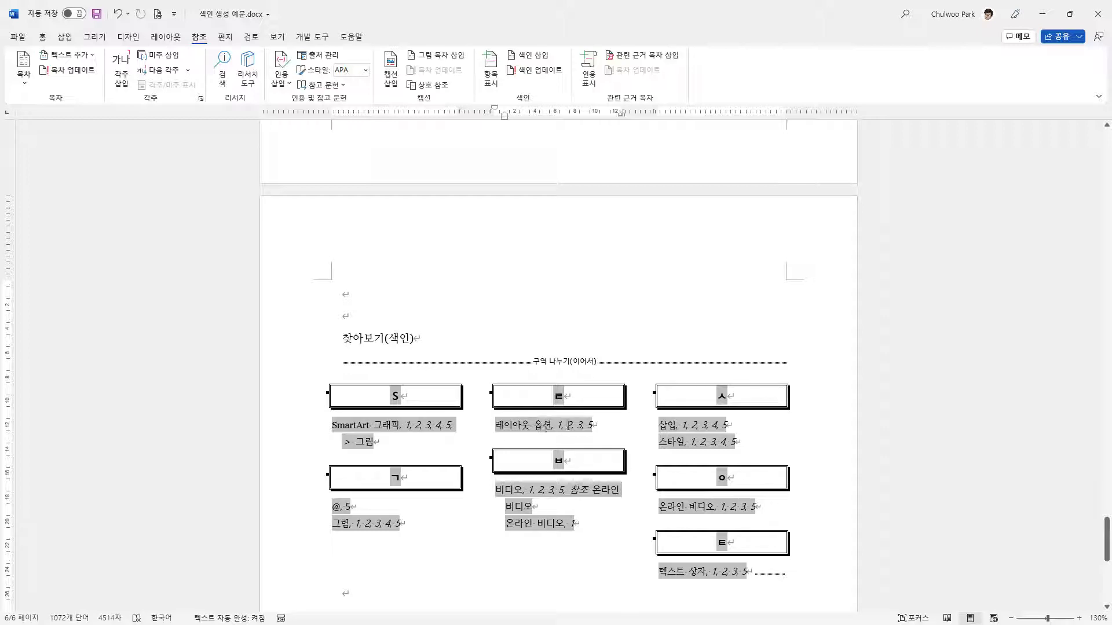
pyautogui.press('Hangul')
pyautogui.scroll(3, 608, 430)
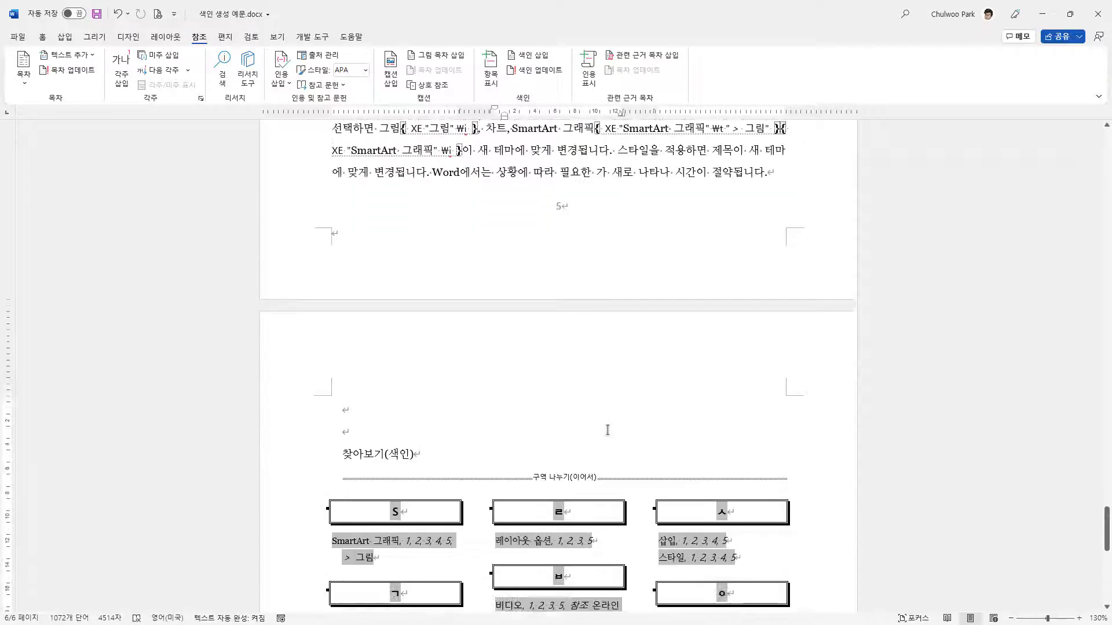
pyautogui.scroll(-1, 607, 430)
pyautogui.scroll(-2, 608, 429)
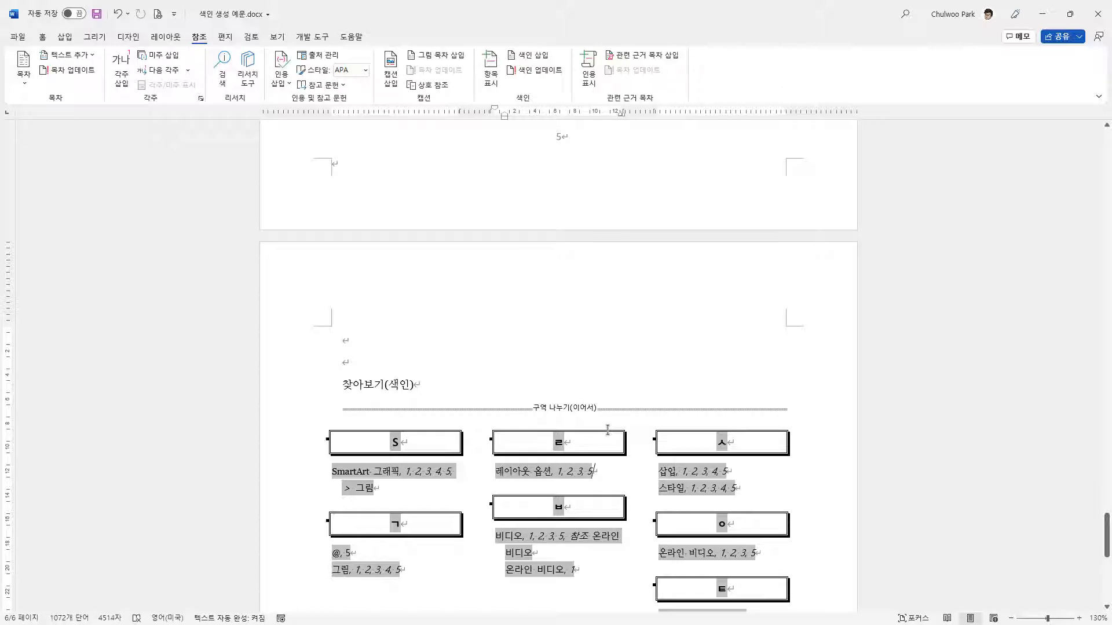
pyautogui.scroll(10, 608, 430)
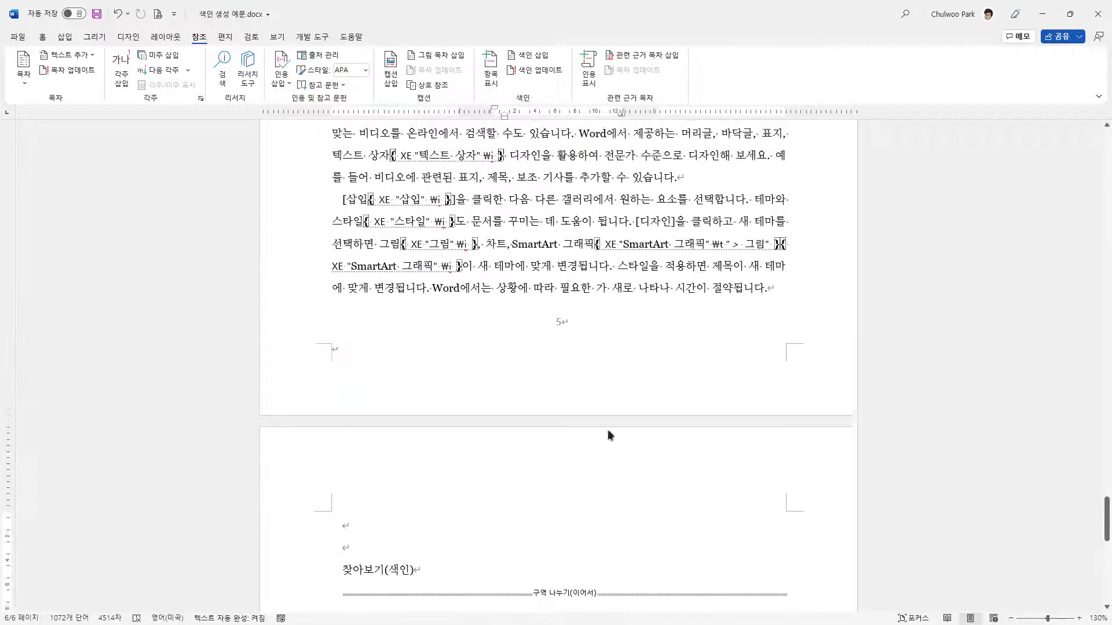
pyautogui.scroll(3, 608, 429)
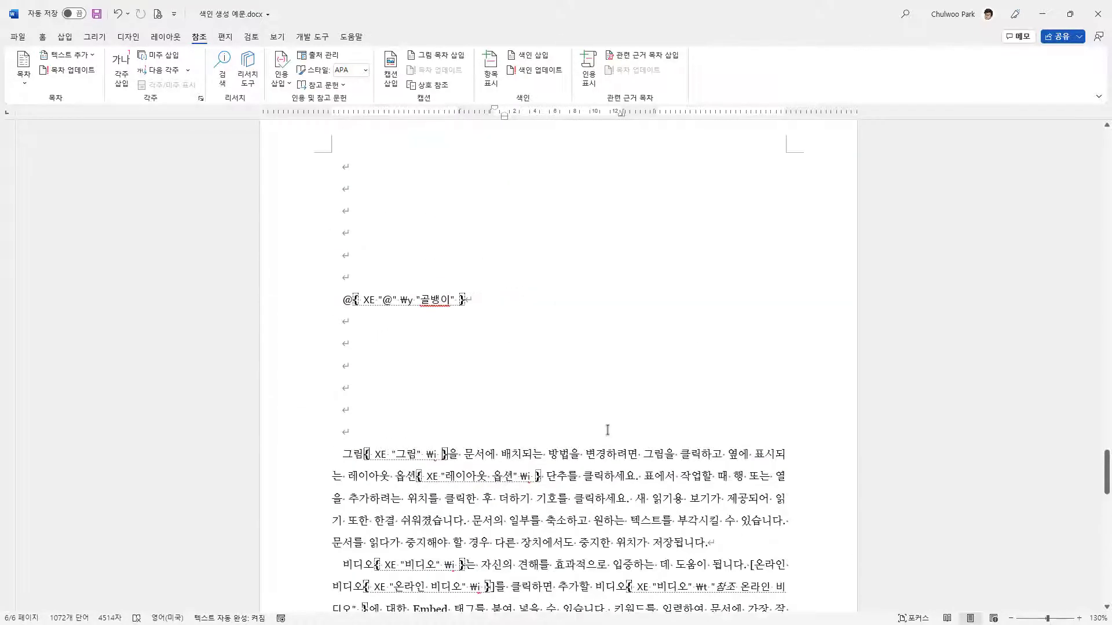
pyautogui.scroll(3, 607, 430)
pyautogui.scroll(-10, 607, 429)
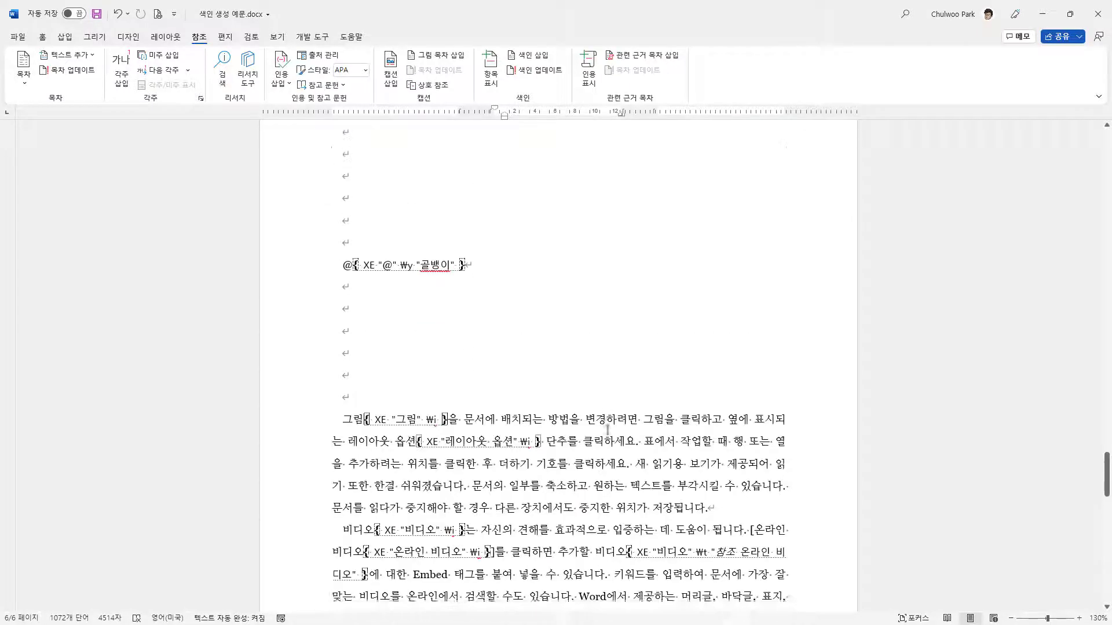
pyautogui.scroll(-7, 608, 430)
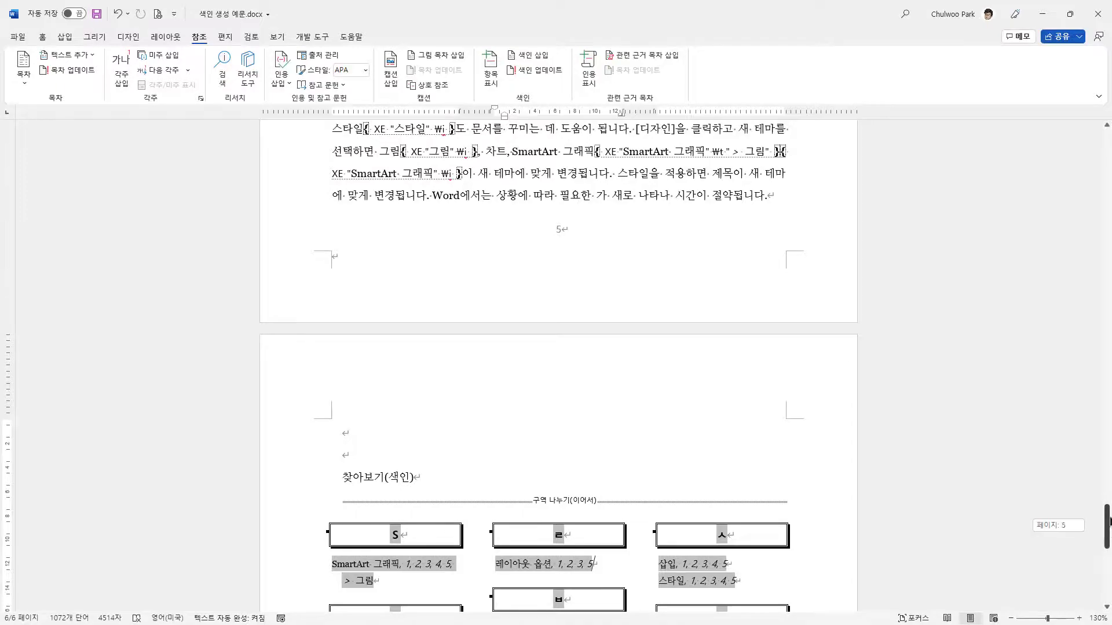
# Step: Delete the 비디오:온라인 비디오 subentry field from the first word of page 1
pyautogui.moveTo(1103, 529); pyautogui.dragTo(1091, 137)
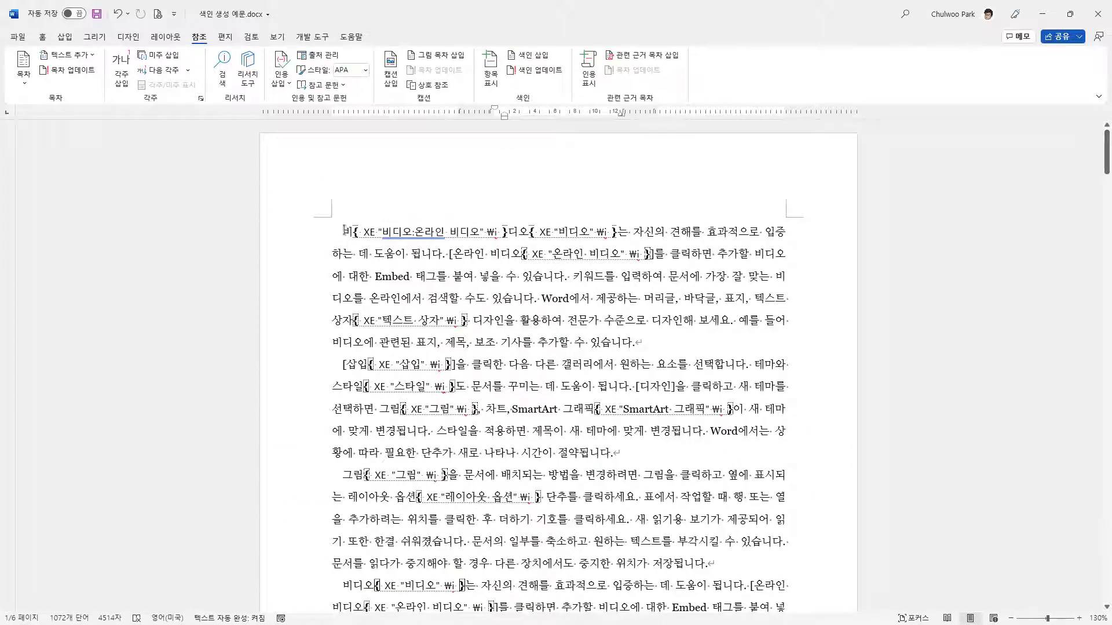
pyautogui.click(345, 231)
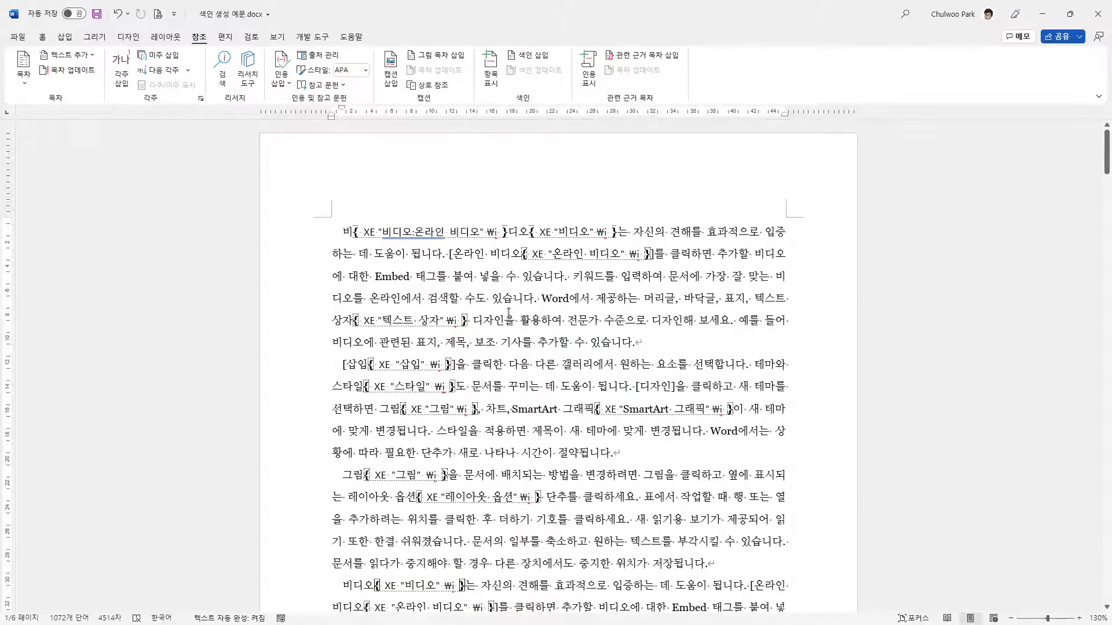
pyautogui.press('Delete')
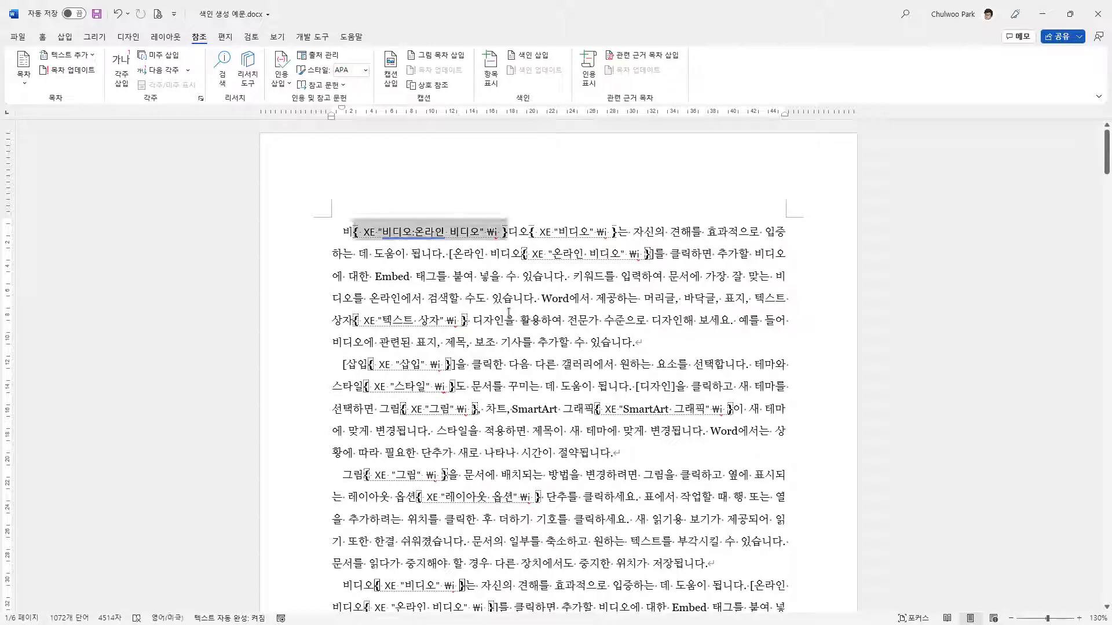
pyautogui.press('Delete')
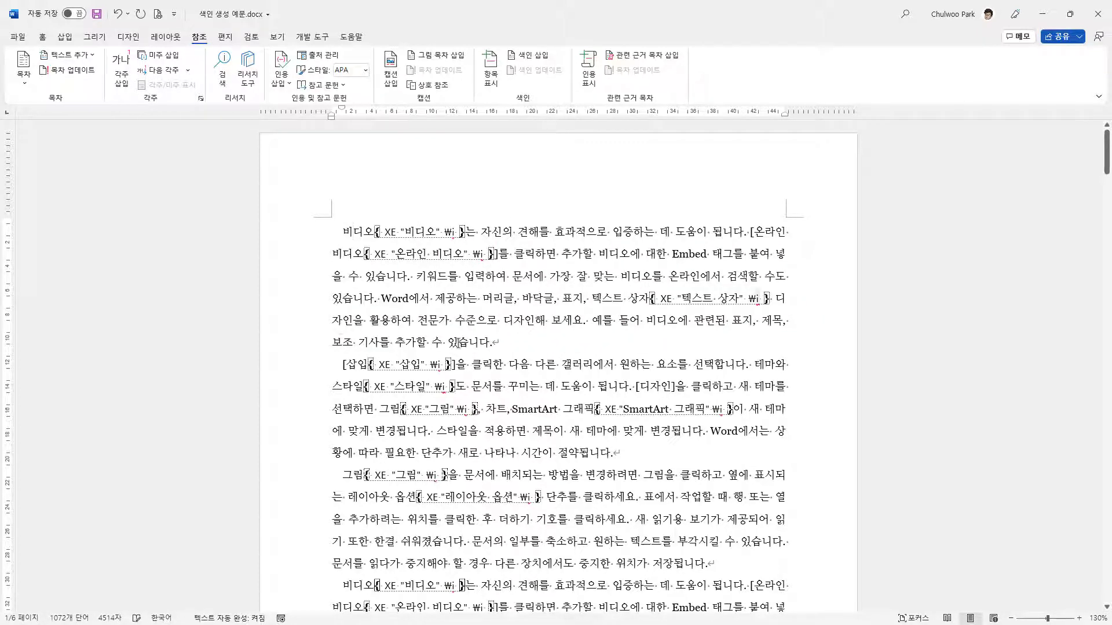
# Step: Delete the existing 삽입 bookmark and add a bookmark named 참고위치 at the start of the second paragraph on page 1
pyautogui.click(64, 37)
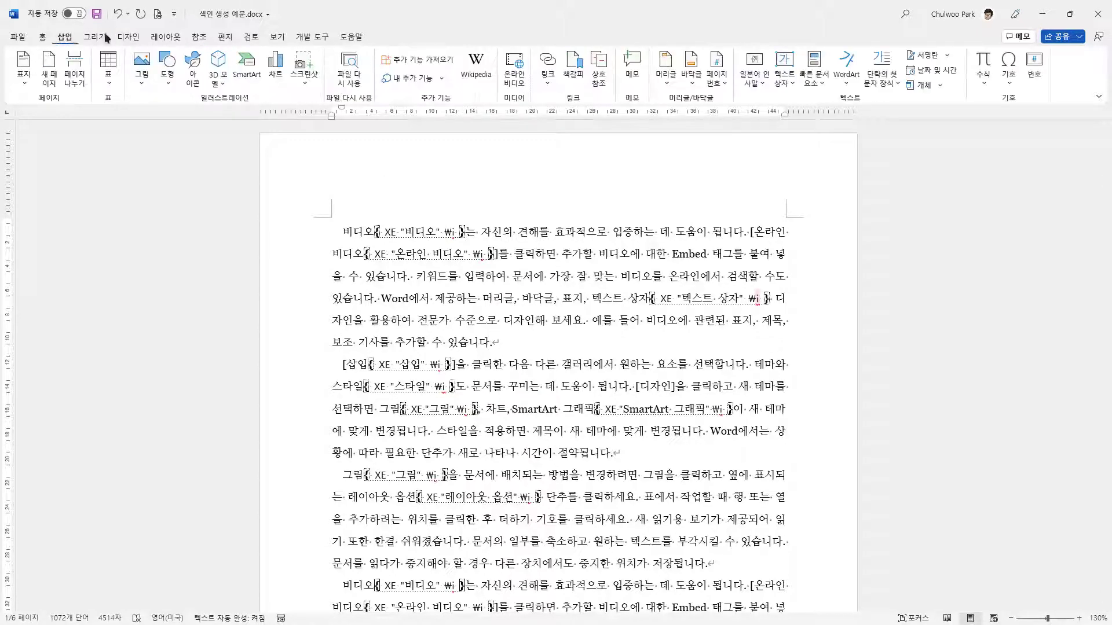
pyautogui.click(575, 67)
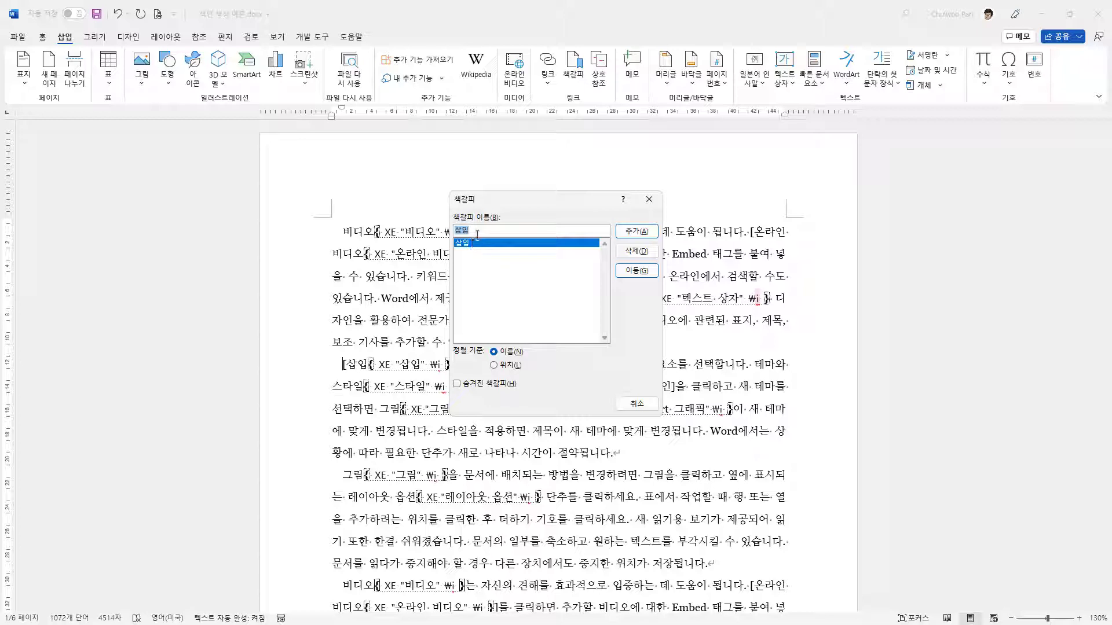
pyautogui.click(636, 251)
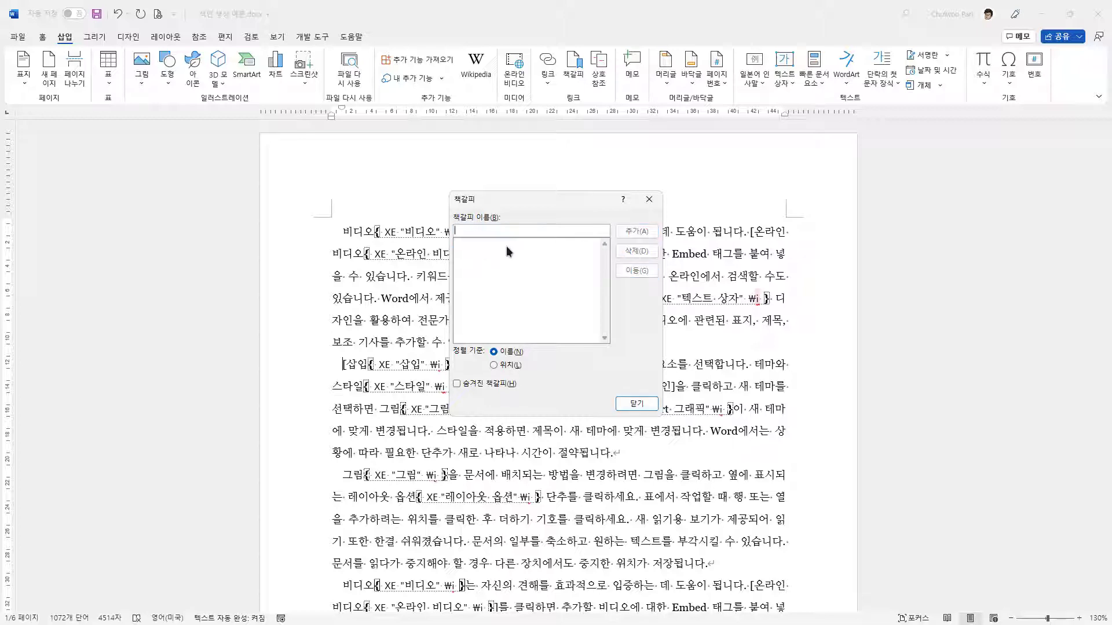
pyautogui.write('참고위치')
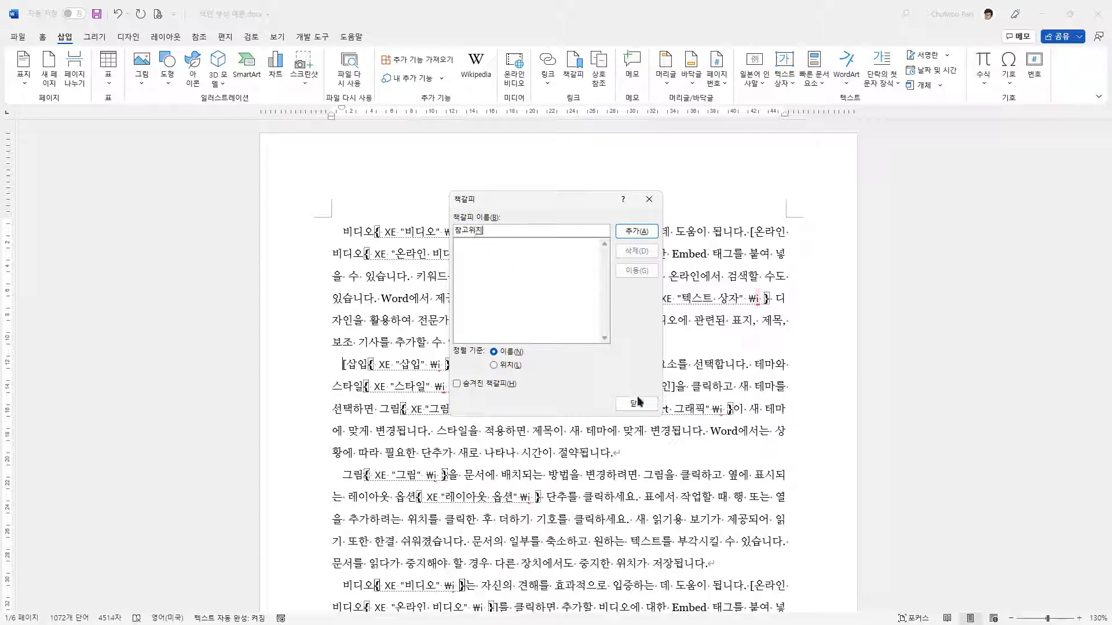
pyautogui.click(637, 231)
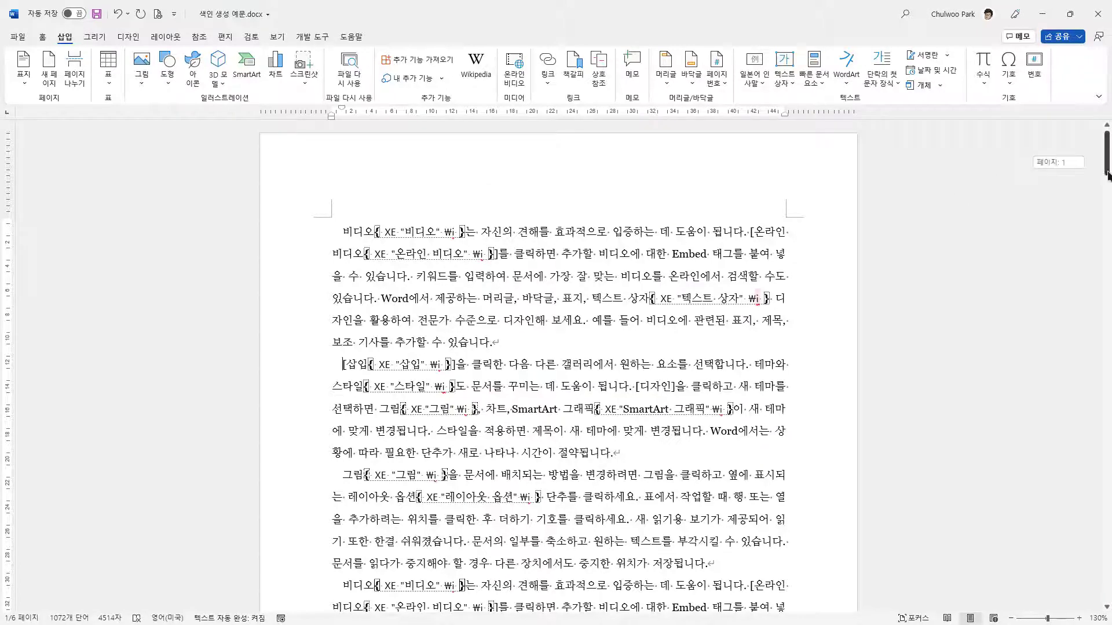
# Step: Mark 표시 in the last paragraph of page 1 as an index entry with a page range based on the 참고위치 bookmark
pyautogui.moveTo(1106, 167); pyautogui.dragTo(1106, 212)
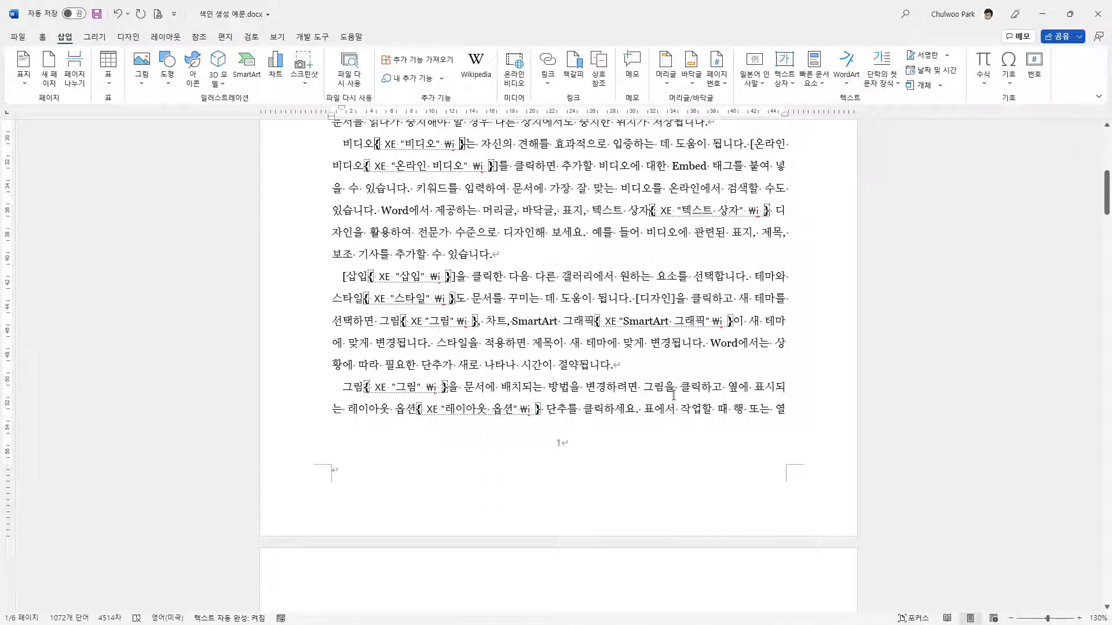
pyautogui.moveTo(644, 387)
pyautogui.mouseDown()
pyautogui.moveTo(703, 386)
pyautogui.moveTo(665, 388)
pyautogui.mouseUp()
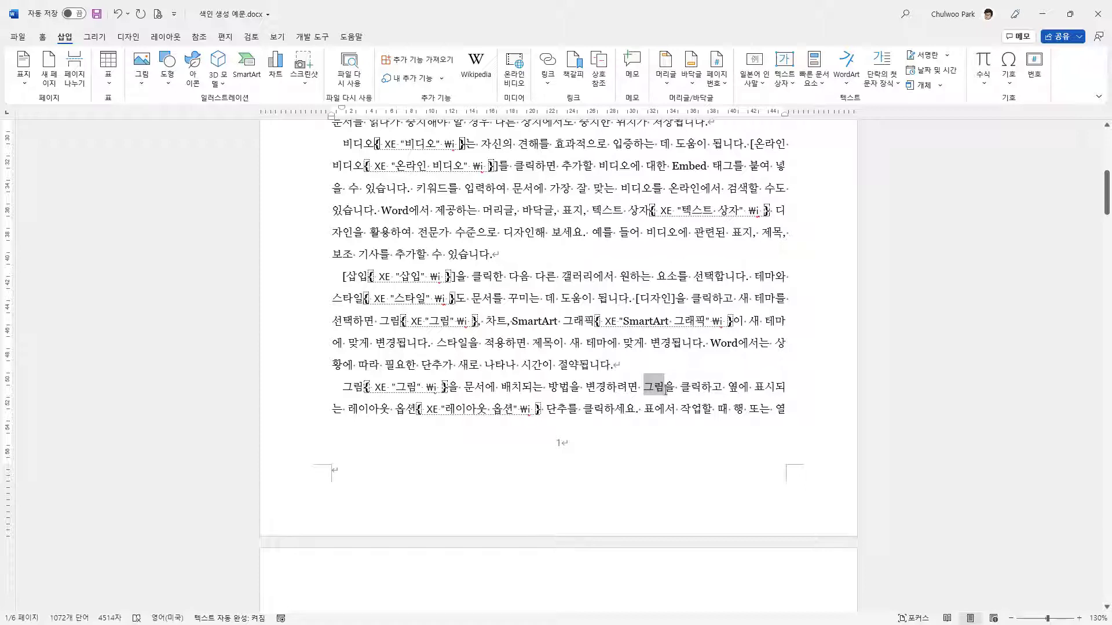
pyautogui.moveTo(755, 387); pyautogui.dragTo(770, 387)
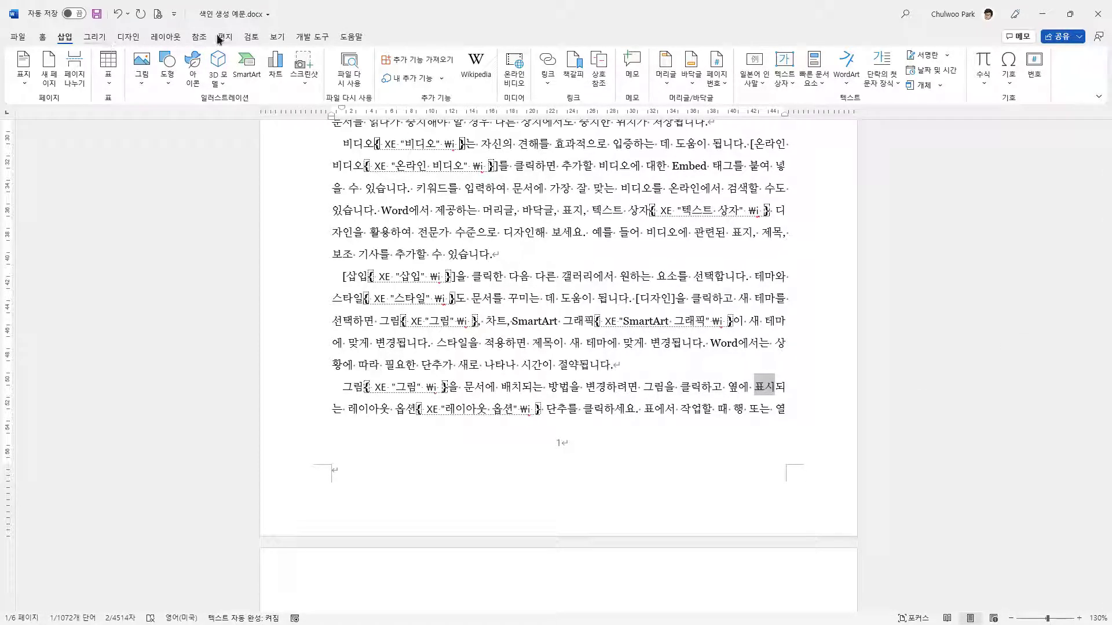
pyautogui.click(200, 36)
pyautogui.click(491, 73)
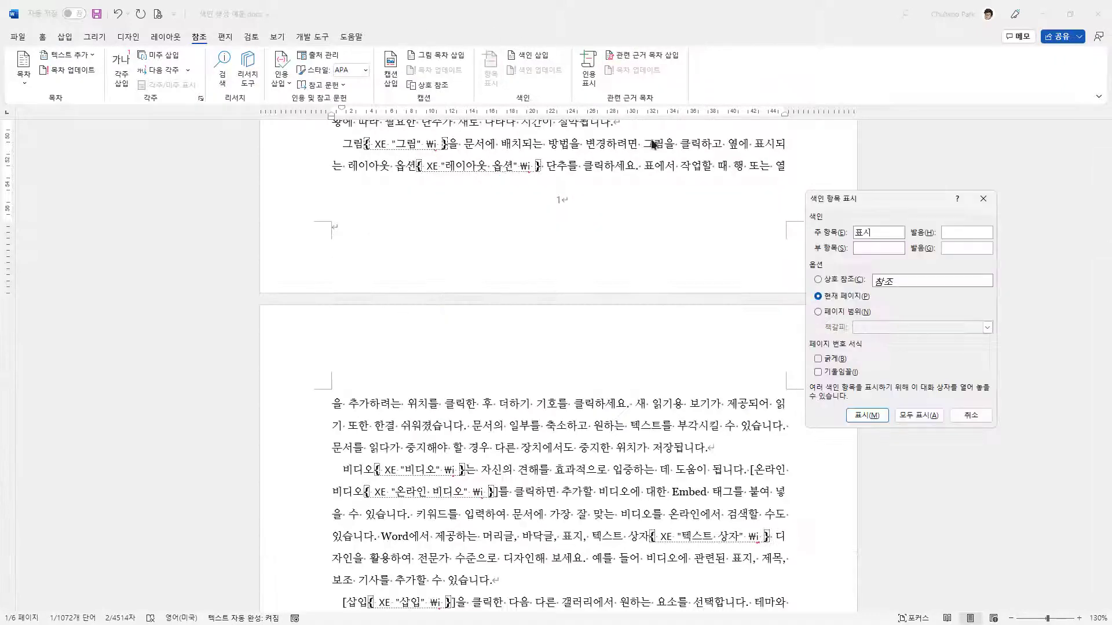
pyautogui.click(849, 311)
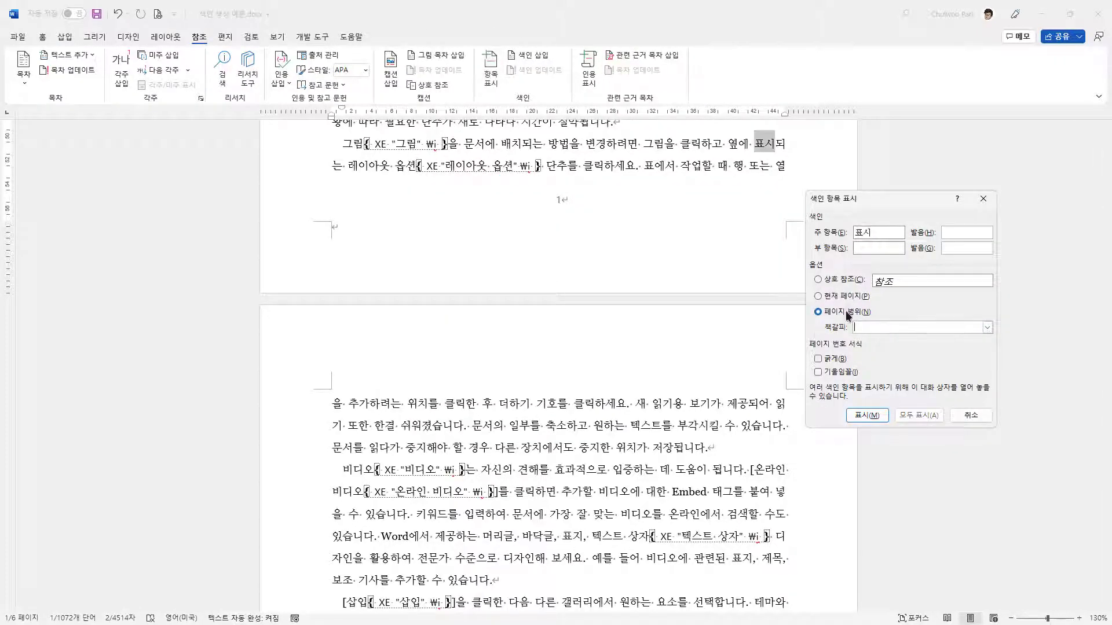
pyautogui.click(986, 327)
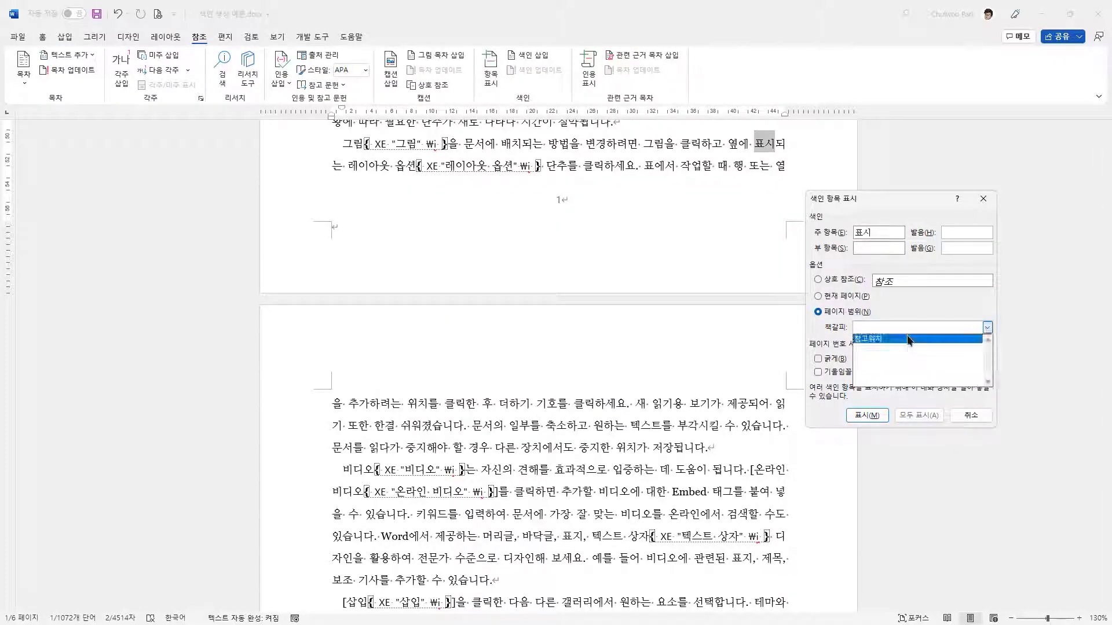
pyautogui.click(910, 341)
pyautogui.click(869, 415)
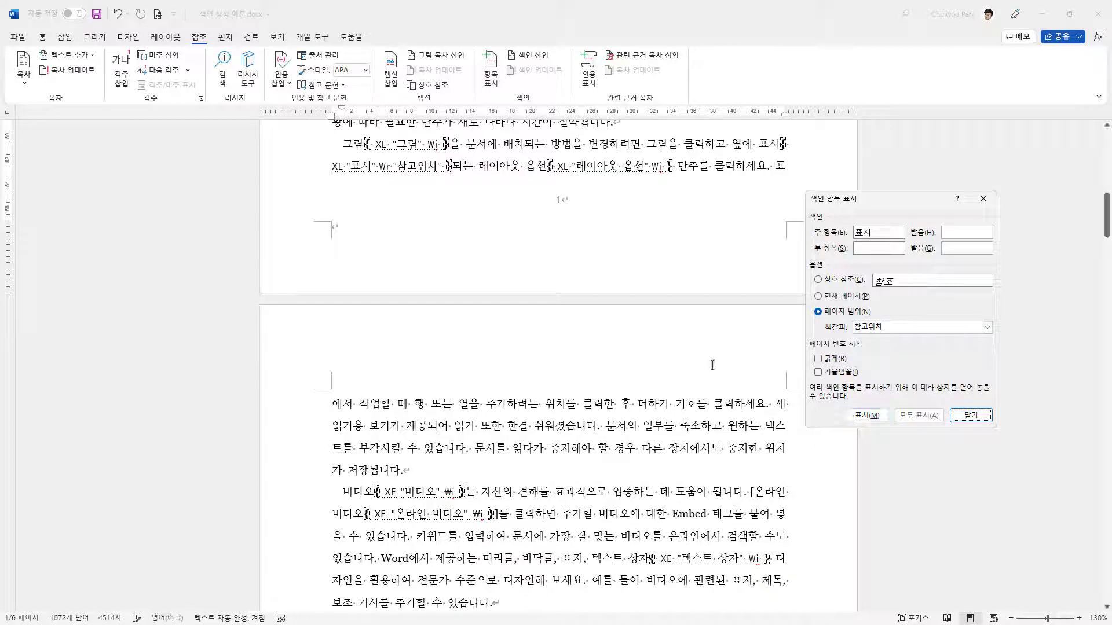
pyautogui.click(972, 416)
# Step: Update the index on the last page to include the 표시 entry
pyautogui.scroll(-5, 1018, 287)
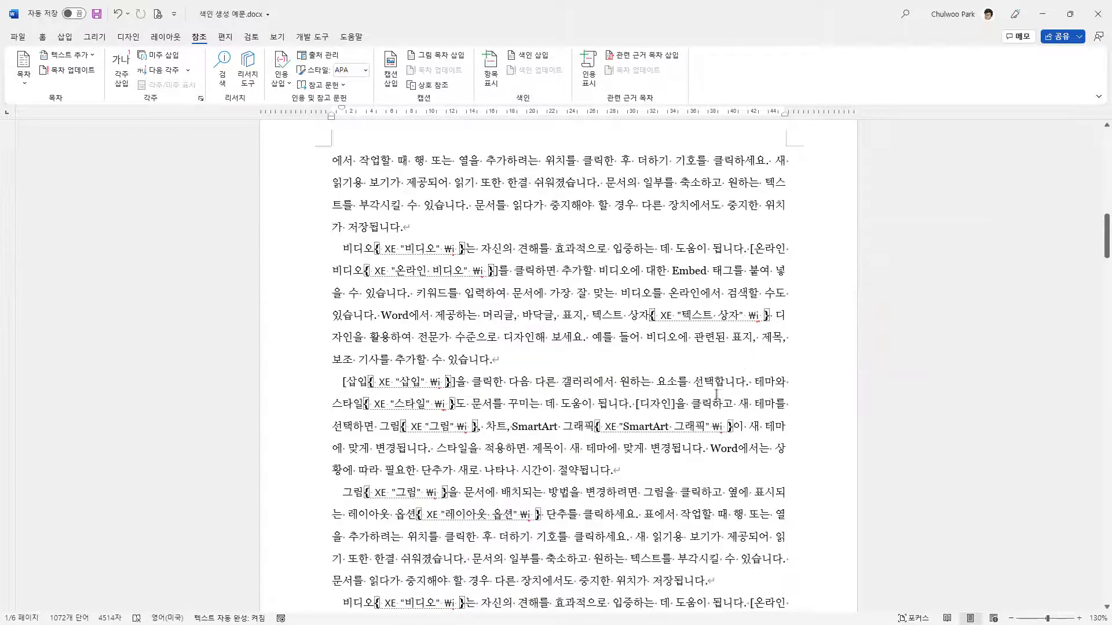
pyautogui.moveTo(1105, 253); pyautogui.dragTo(1105, 543)
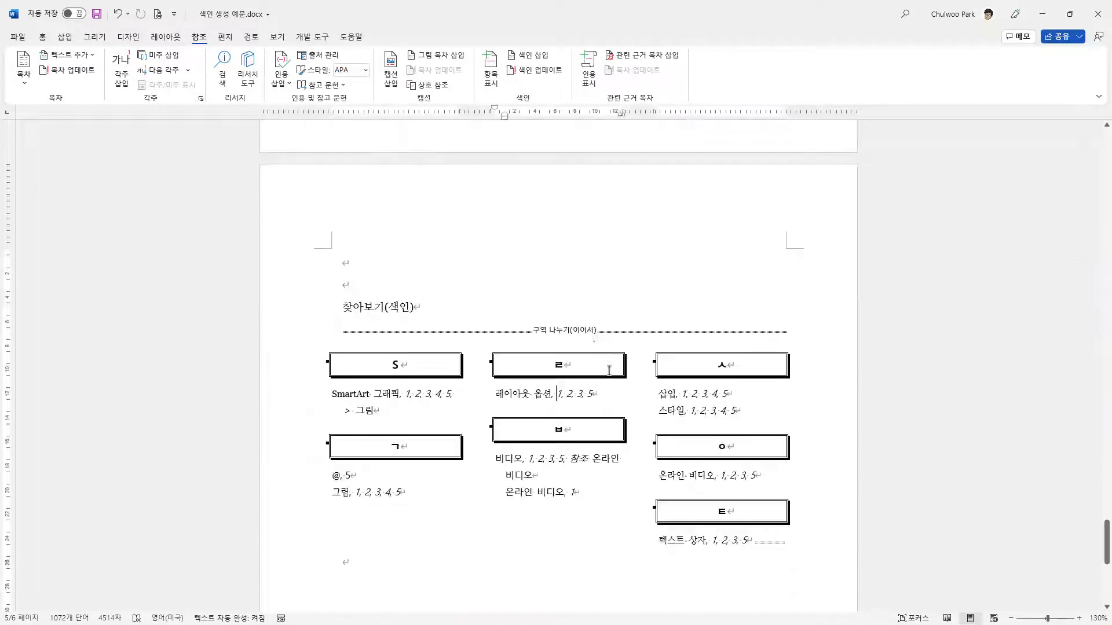
pyautogui.click(548, 73)
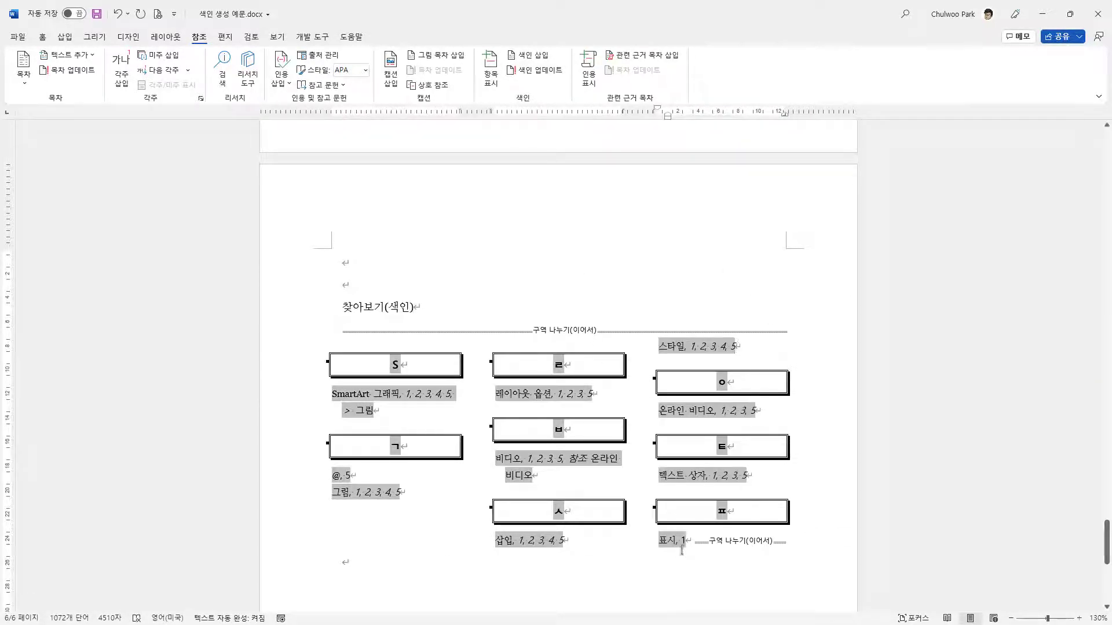
# Step: Compare the page number of the 표시 index entry with the location of the 참고위치 bookmark on page 1
pyautogui.click(662, 542)
pyautogui.moveTo(664, 543); pyautogui.dragTo(676, 543)
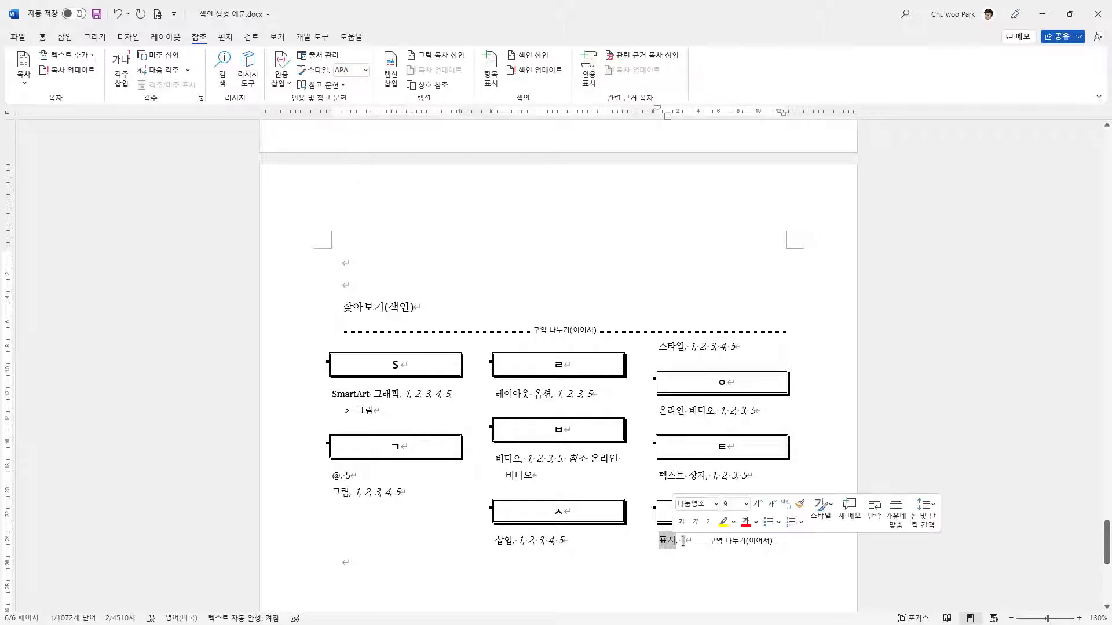
pyautogui.doubleClick(683, 542)
pyautogui.click(953, 514)
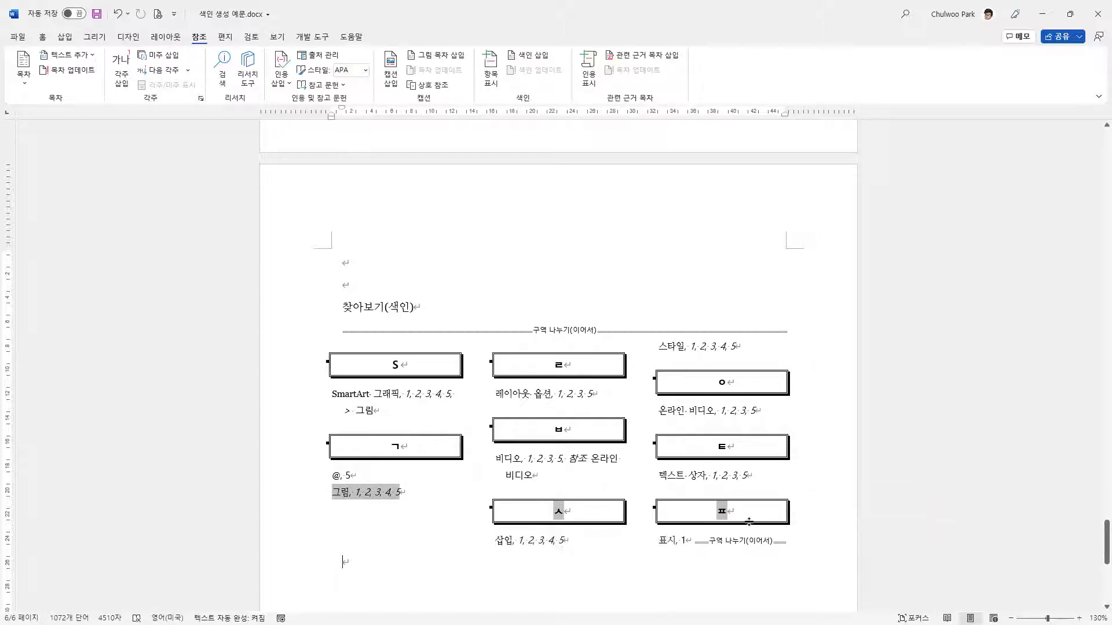
pyautogui.moveTo(1106, 534); pyautogui.dragTo(1106, 144)
pyautogui.click(340, 366)
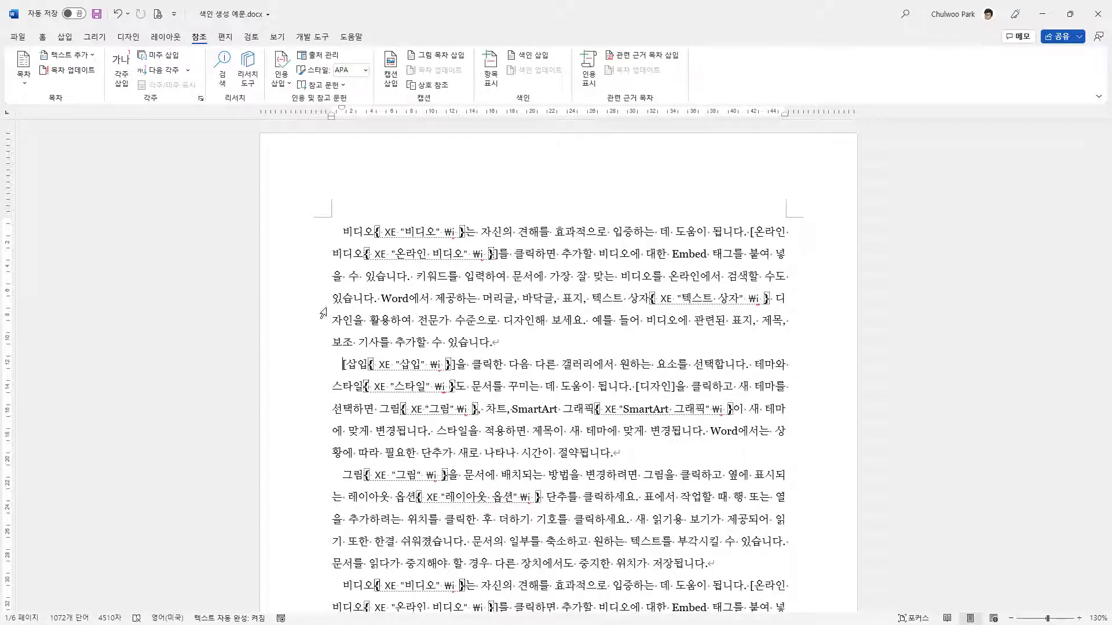
pyautogui.scroll(-2, 551, 345)
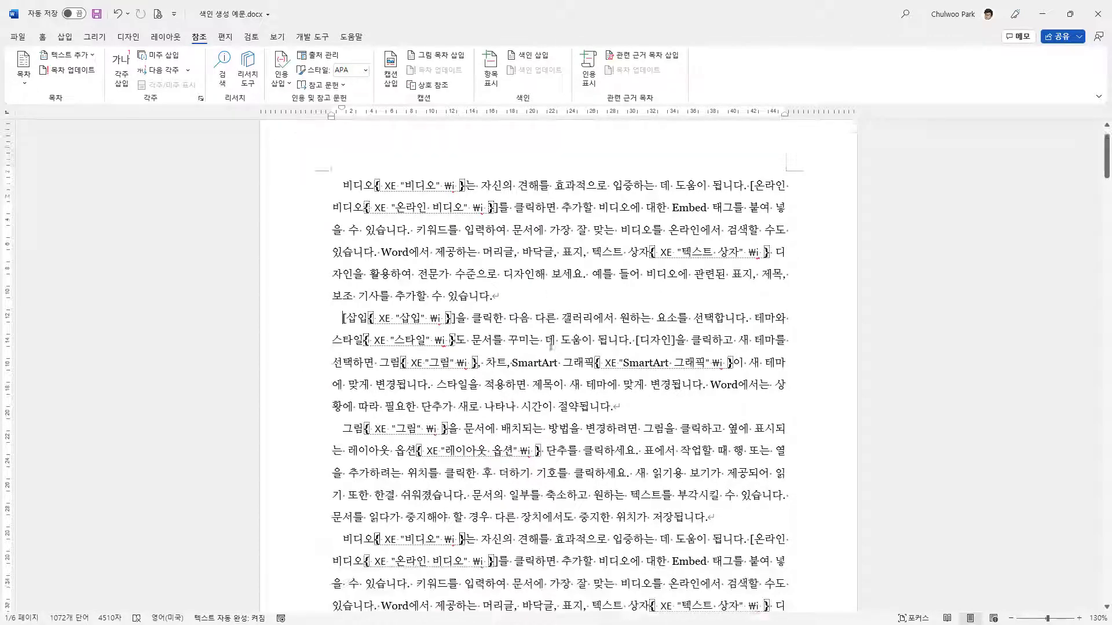
pyautogui.moveTo(1106, 173); pyautogui.dragTo(1091, 556)
pyautogui.moveTo(659, 526); pyautogui.dragTo(672, 525)
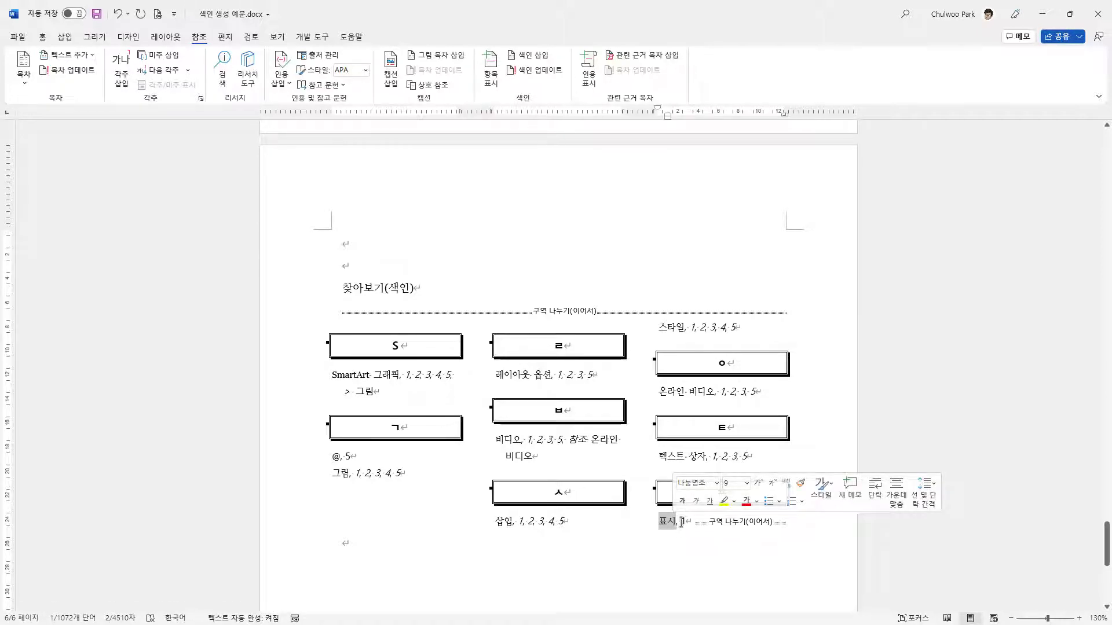
pyautogui.click(729, 533)
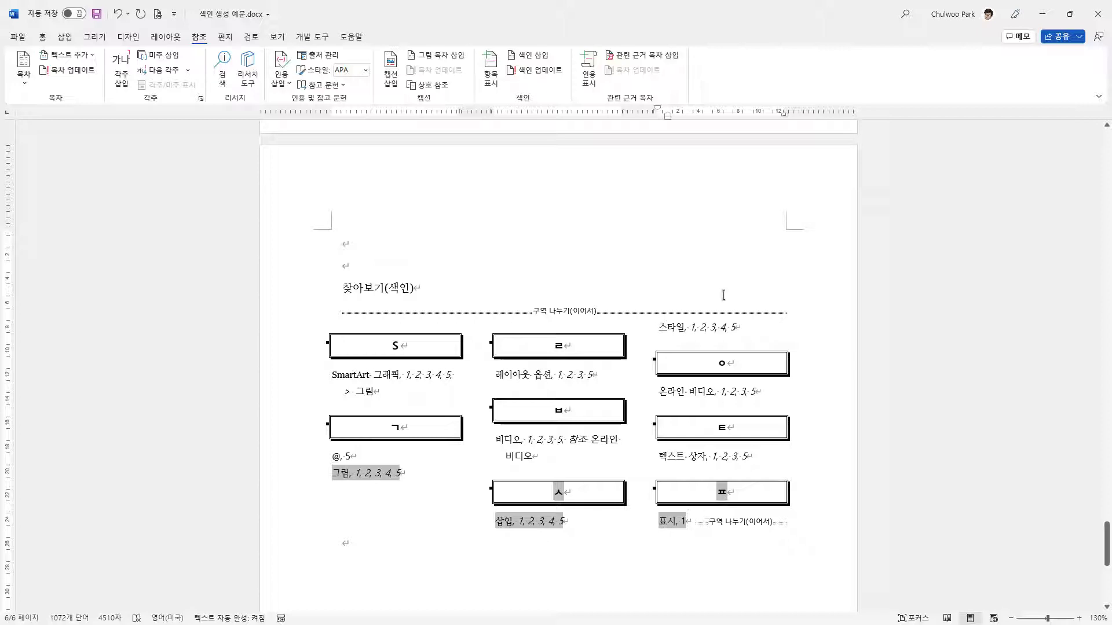
pyautogui.click(720, 262)
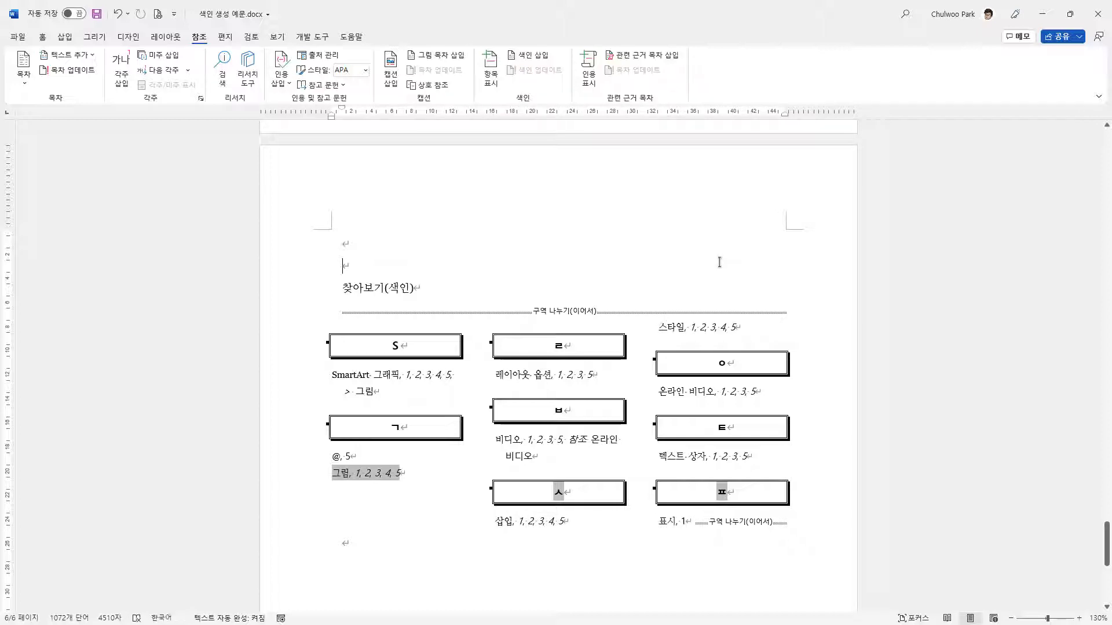
pyautogui.scroll(2, 720, 262)
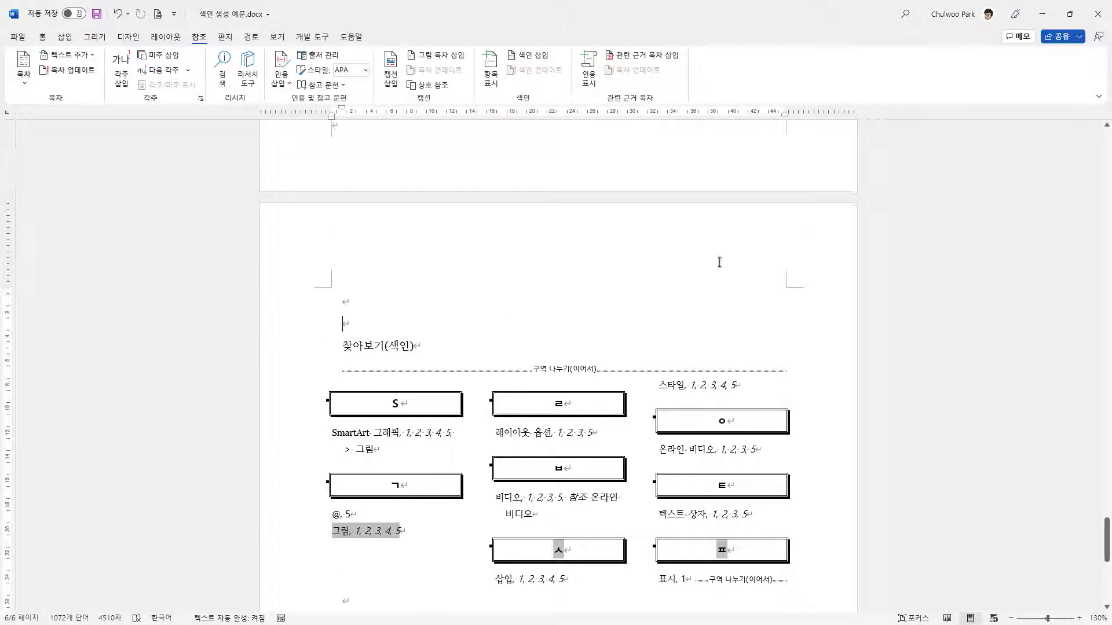
pyautogui.scroll(-1, 720, 262)
# Step: Delete the XE index field after the first 비디오 in the opening paragraph of page 1
pyautogui.moveTo(1106, 539); pyautogui.dragTo(1095, 141)
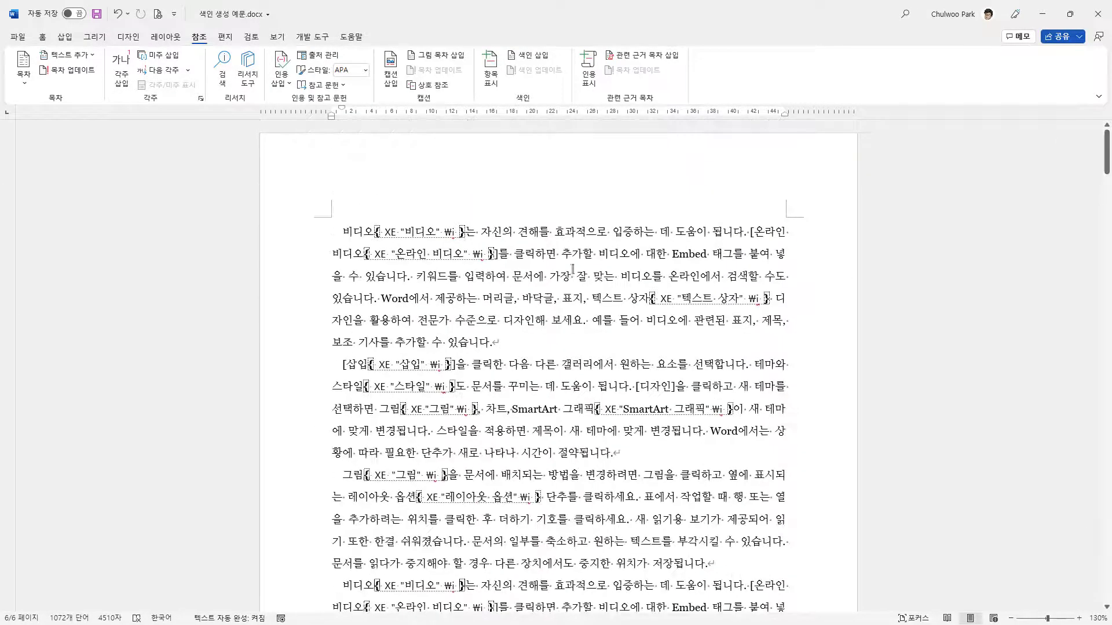
pyautogui.click(397, 283)
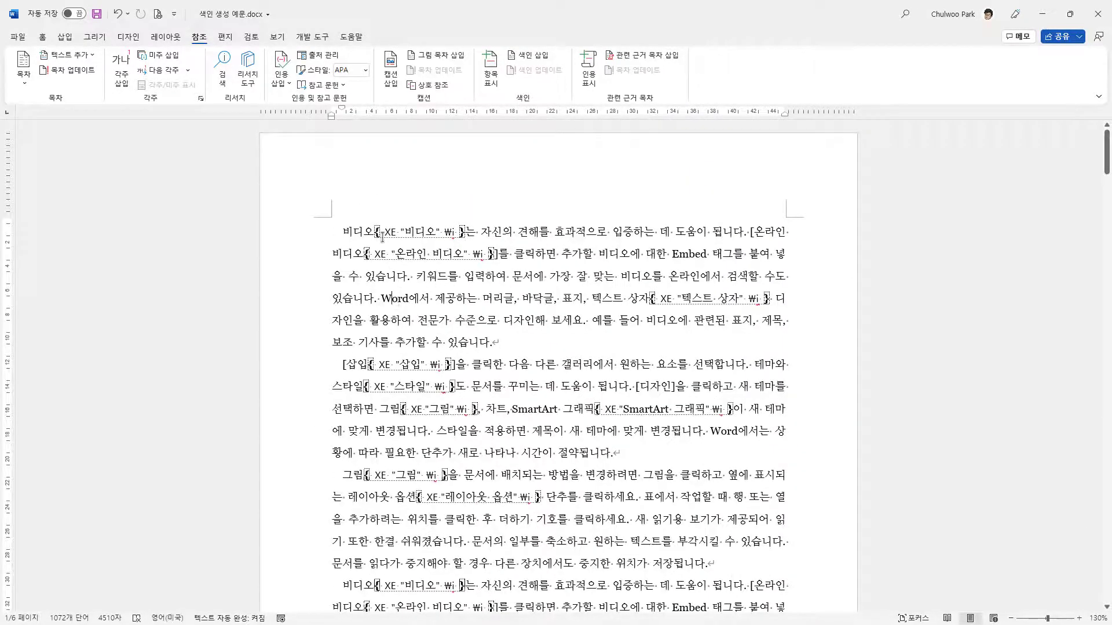
pyautogui.click(488, 233)
pyautogui.press('Left')
pyautogui.press('Left')
pyautogui.press('Left')
pyautogui.press('Left')
pyautogui.press('Left')
pyautogui.press('Left')
pyautogui.press('Left')
pyautogui.press('Left')
pyautogui.press('Left')
pyautogui.press('Left')
pyautogui.press('Left')
pyautogui.press('Left')
pyautogui.press('Left')
pyautogui.press('Left')
pyautogui.press('Left')
pyautogui.press('Left')
pyautogui.press('Left')
pyautogui.press('Left')
pyautogui.press('Left')
pyautogui.press('Left')
pyautogui.press('Left')
pyautogui.press('Right')
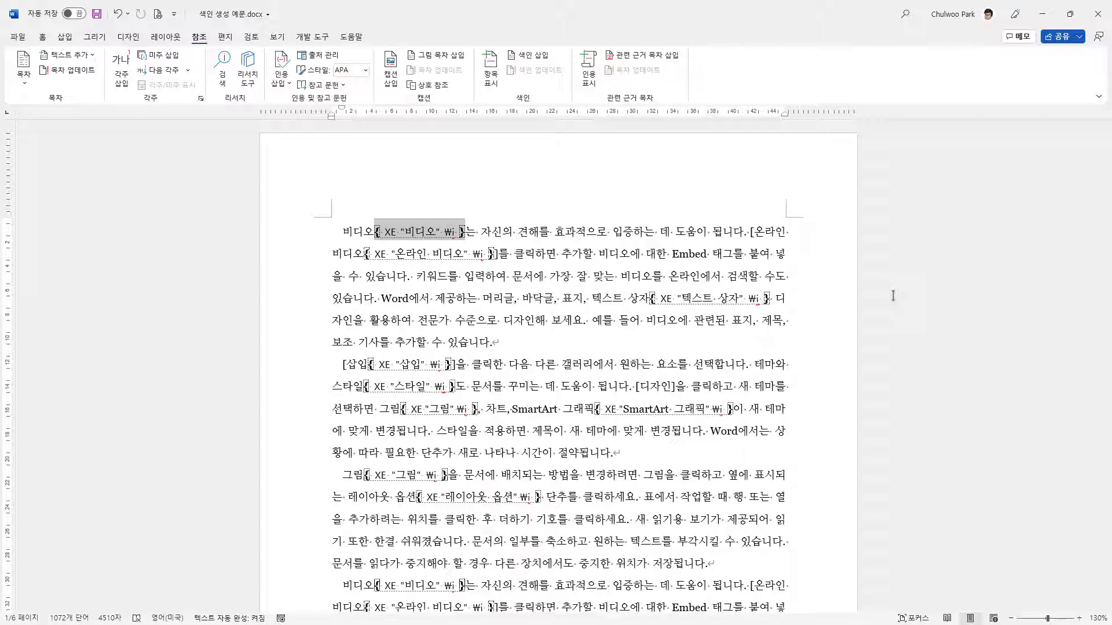
pyautogui.press('Delete')
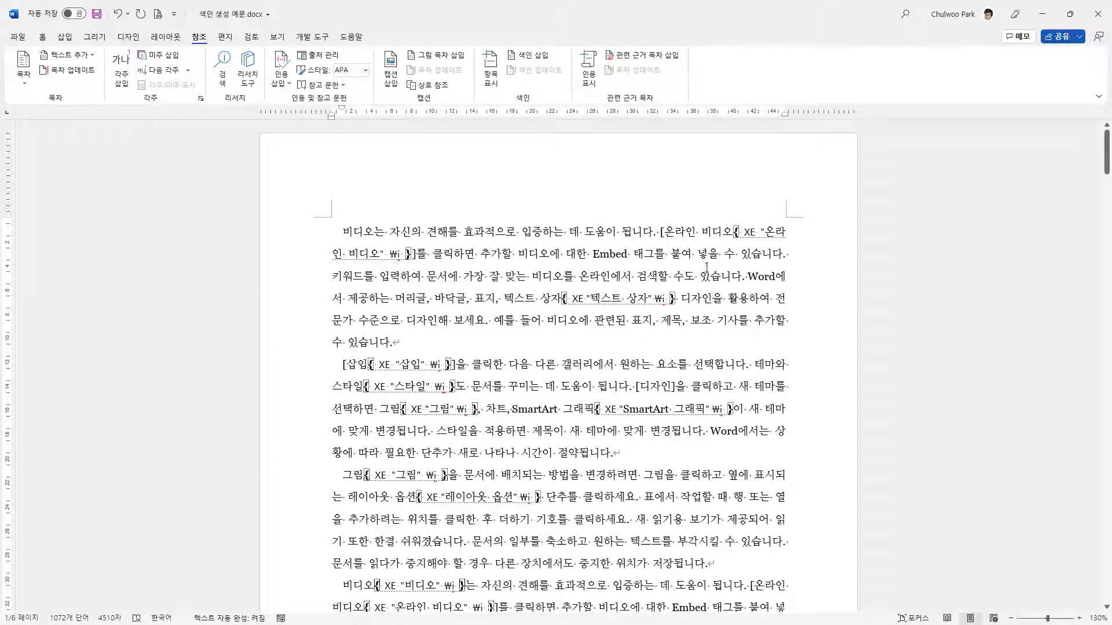
# Step: Set up a find-and-replace with the expanded options, searching the whole document for the field code ^d XE "온라인 비디오"
pyautogui.scroll(-1, 707, 267)
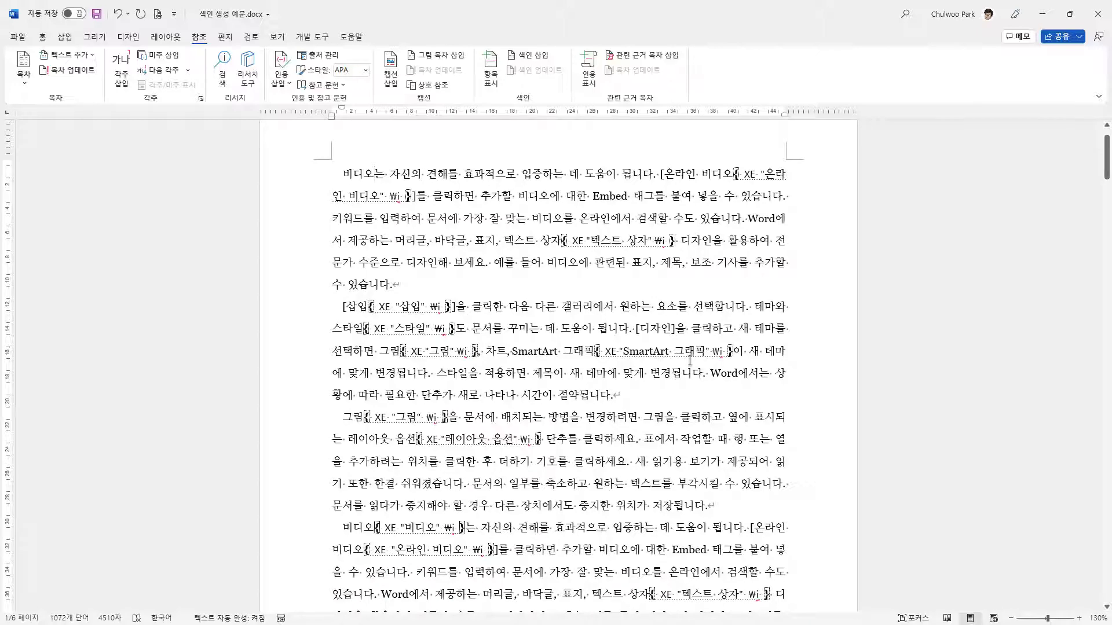
pyautogui.scroll(-1, 690, 361)
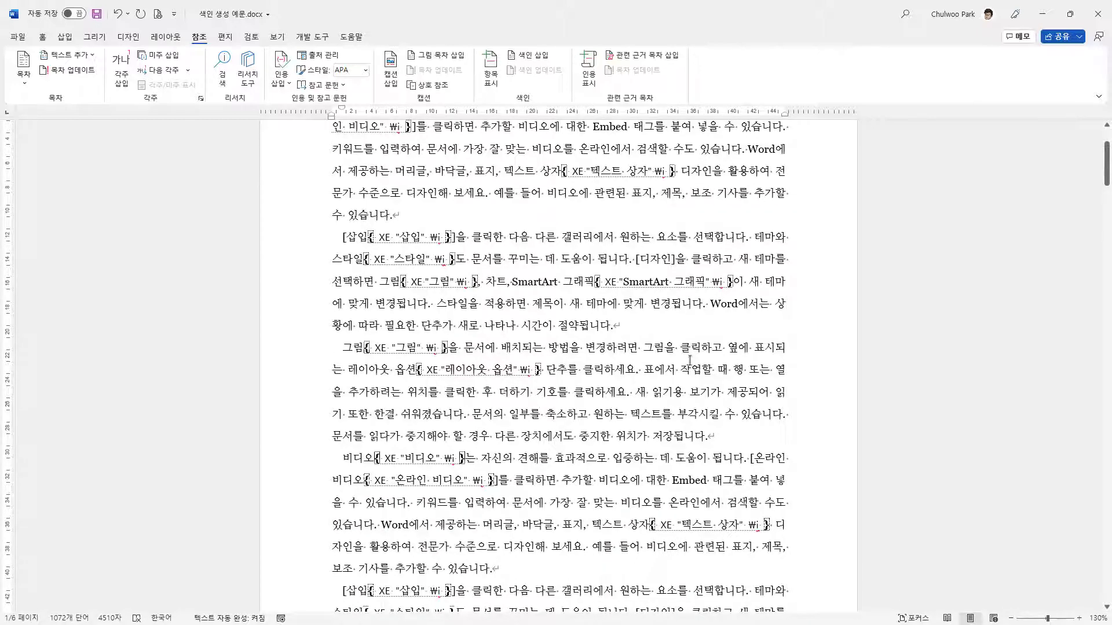
pyautogui.scroll(1, 690, 361)
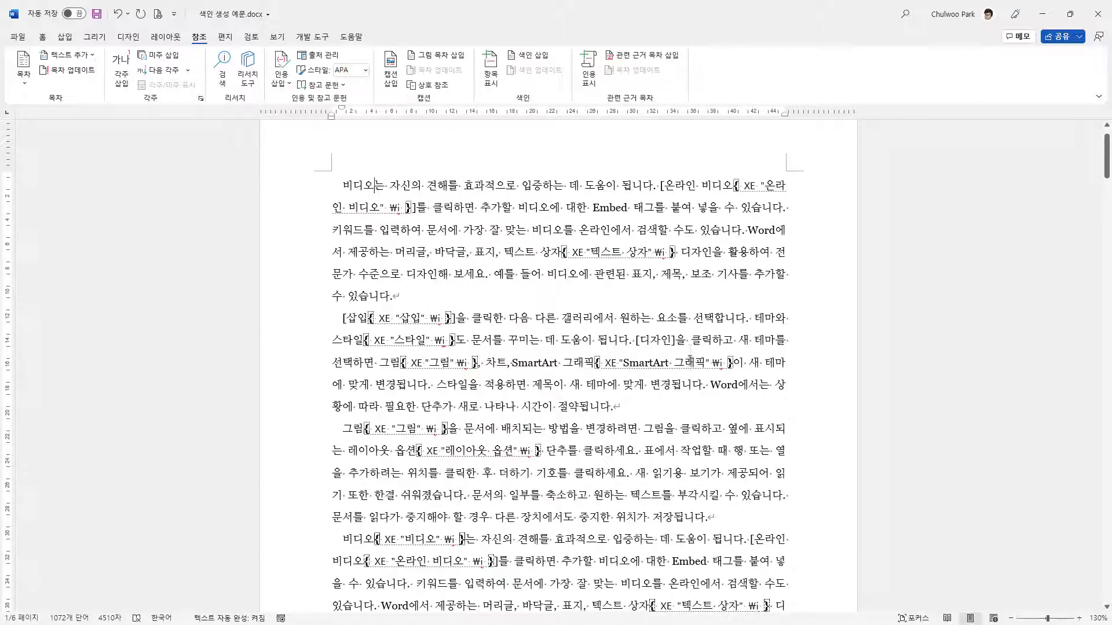
pyautogui.click(690, 185)
pyautogui.click(43, 37)
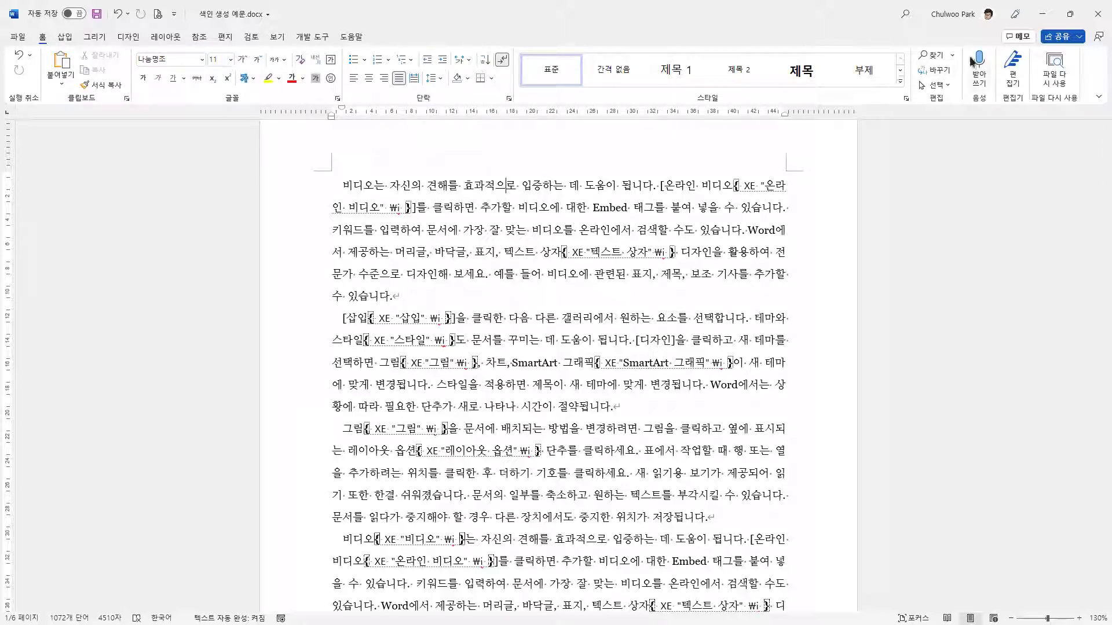
pyautogui.click(935, 70)
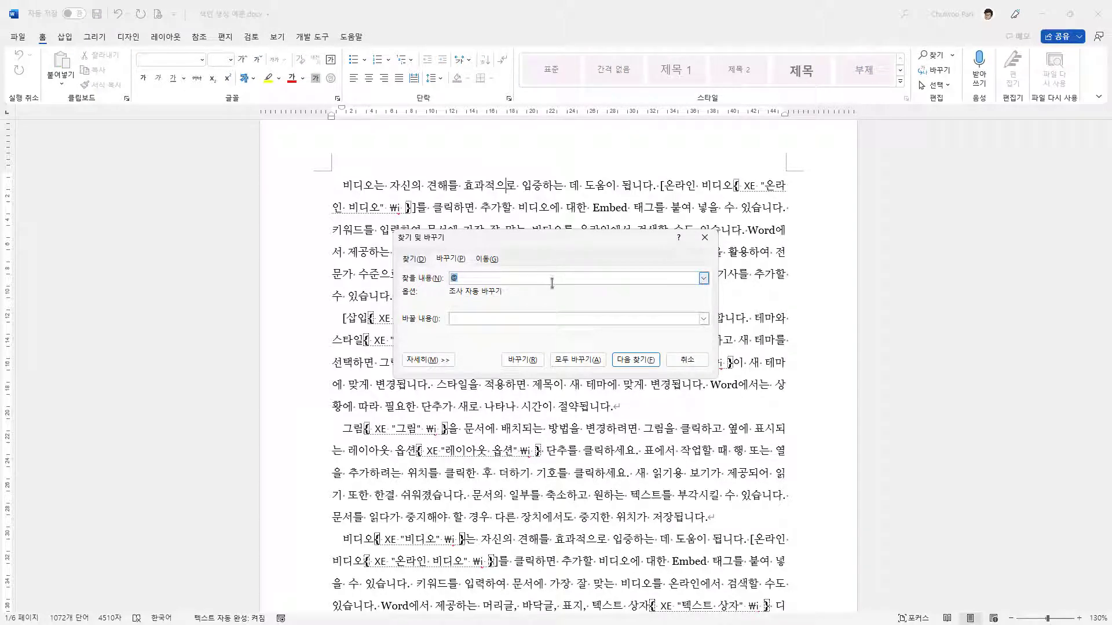
pyautogui.click(451, 361)
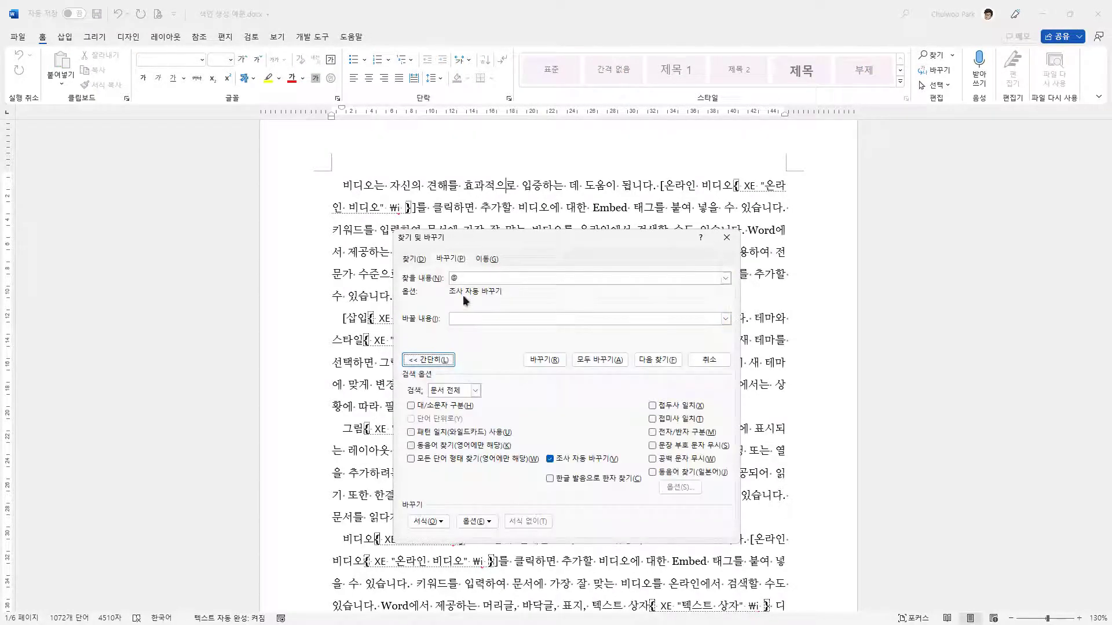
pyautogui.hotkey('alt', 'n')
pyautogui.press('BackSpace')
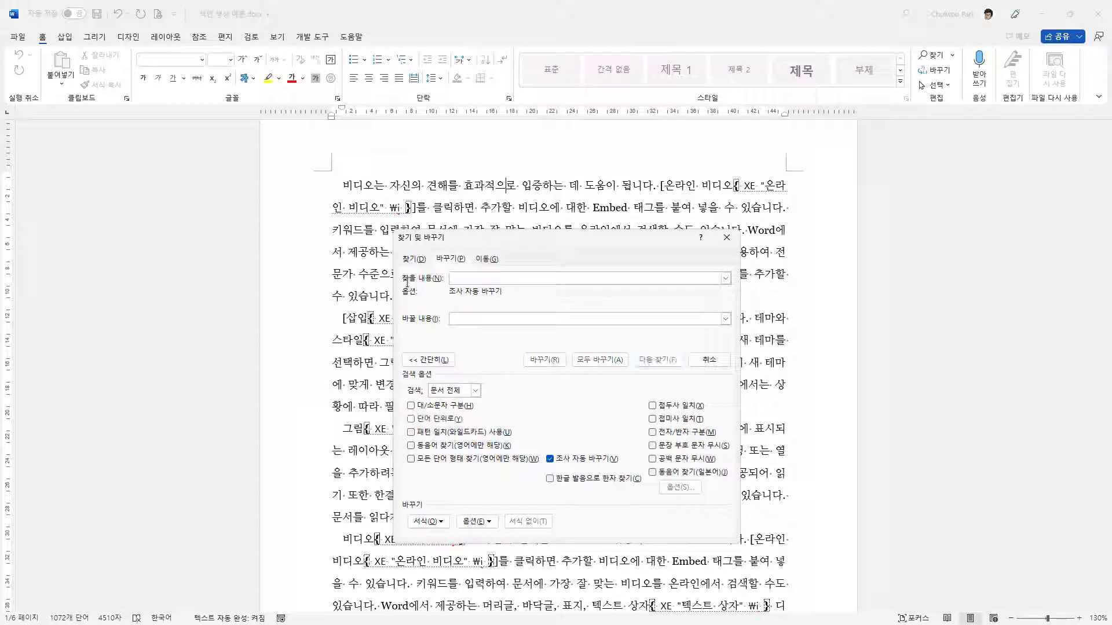
pyautogui.click(491, 524)
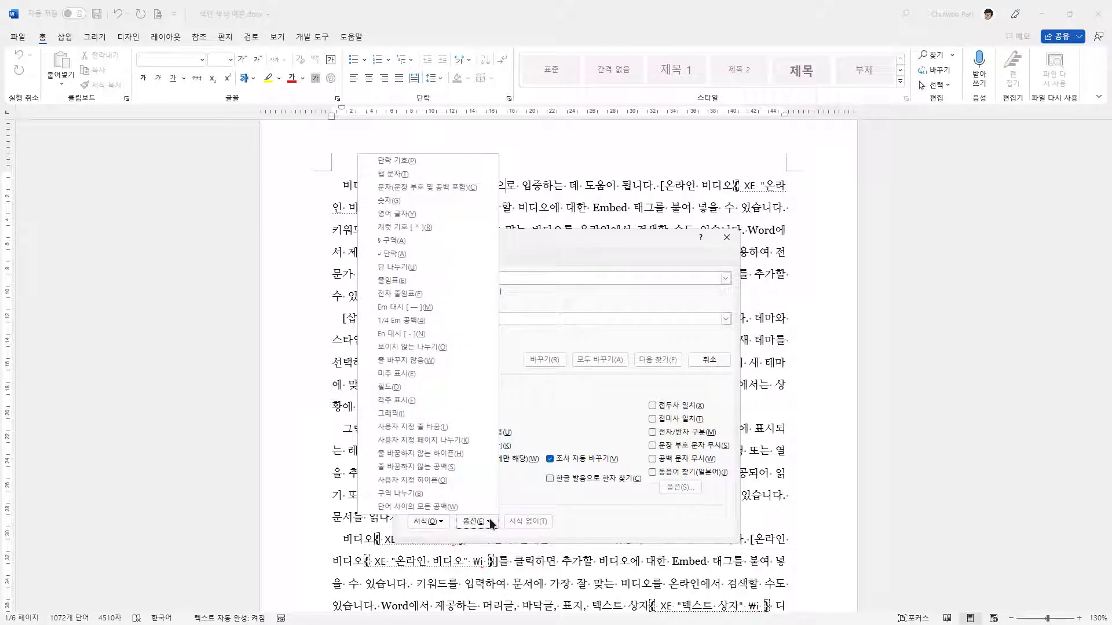
pyautogui.click(422, 389)
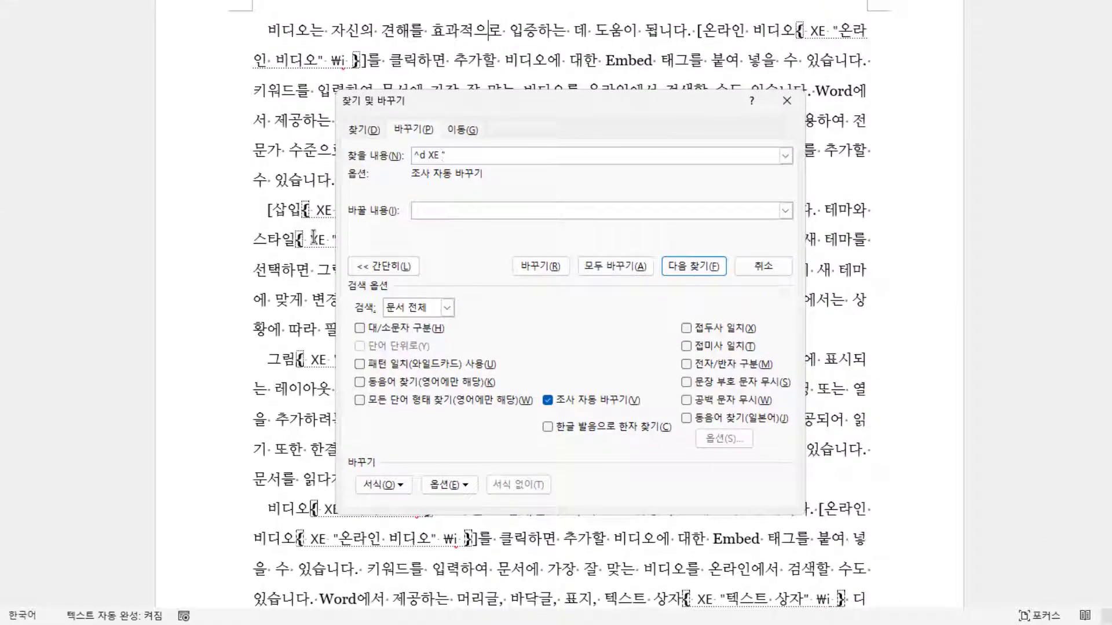
pyautogui.write('온라이')
pyautogui.write('ㄴ 비디오')
pyautogui.write('"')
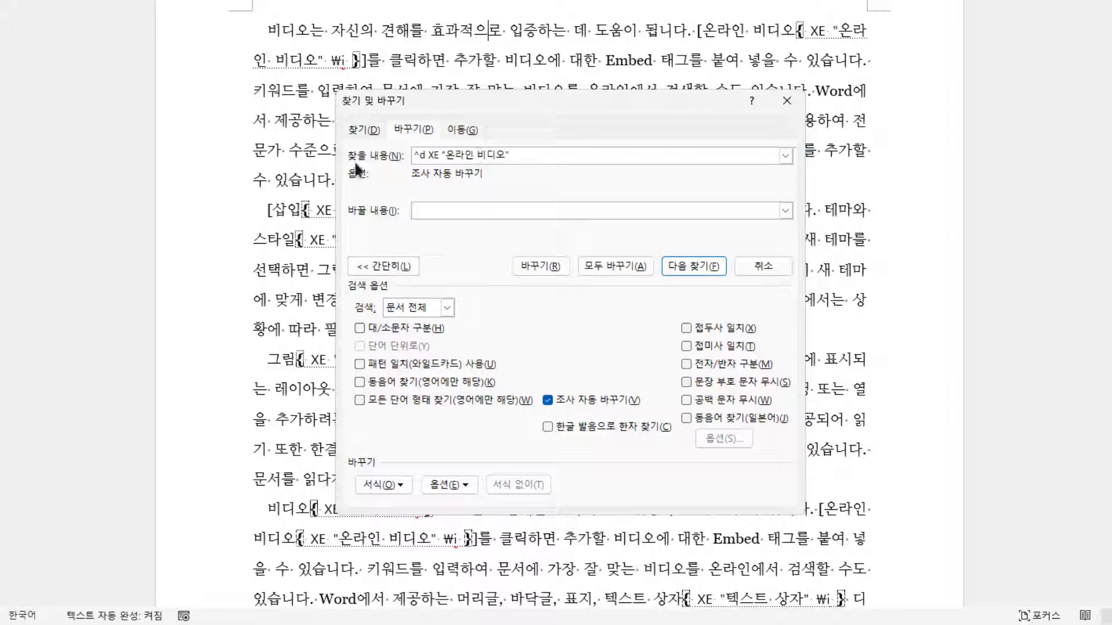
# Step: Replace all the matching 온라인 비디오 index fields with nothing and close Find and Replace
pyautogui.click(428, 212)
pyautogui.click(607, 267)
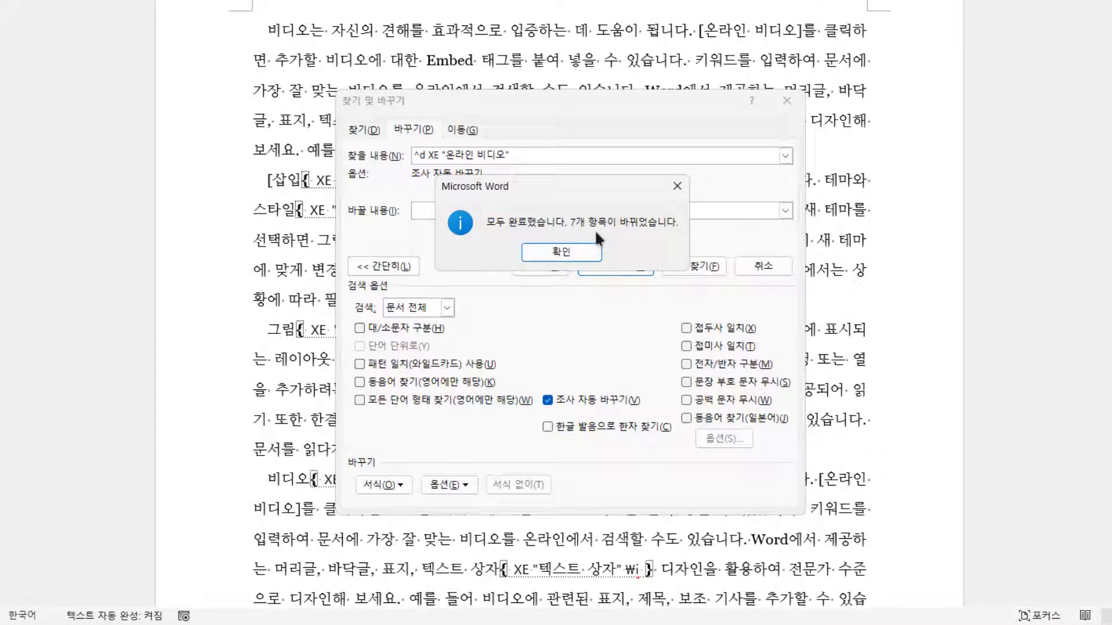
pyautogui.click(572, 249)
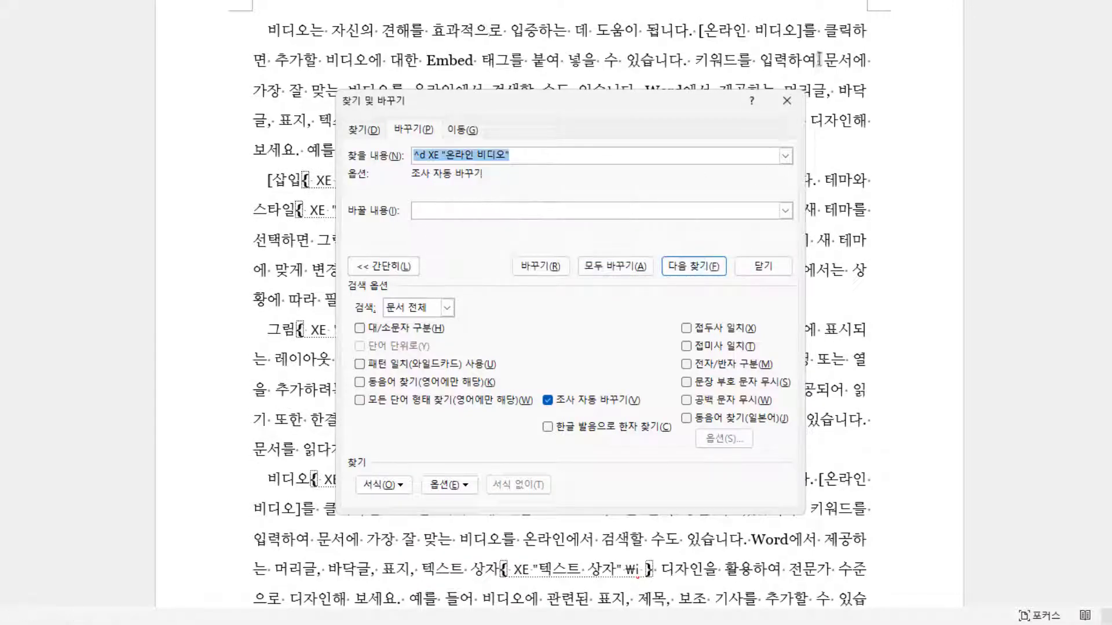
pyautogui.click(764, 266)
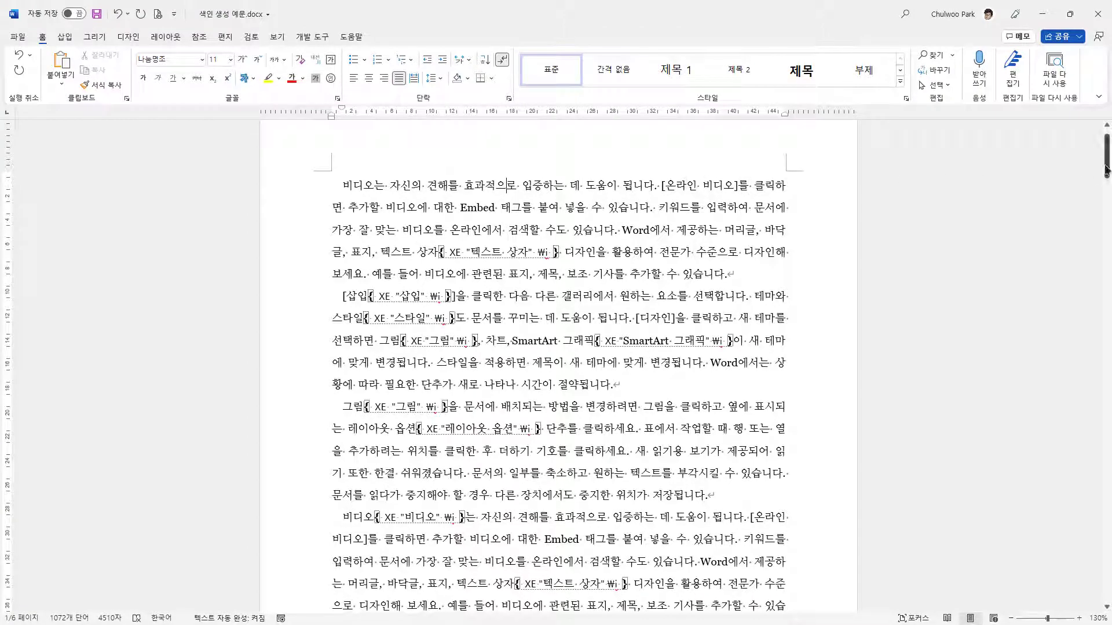
# Step: Update the index on the last page to reflect the deleted 온라인 비디오 entry fields
pyautogui.moveTo(1107, 168); pyautogui.dragTo(1107, 547)
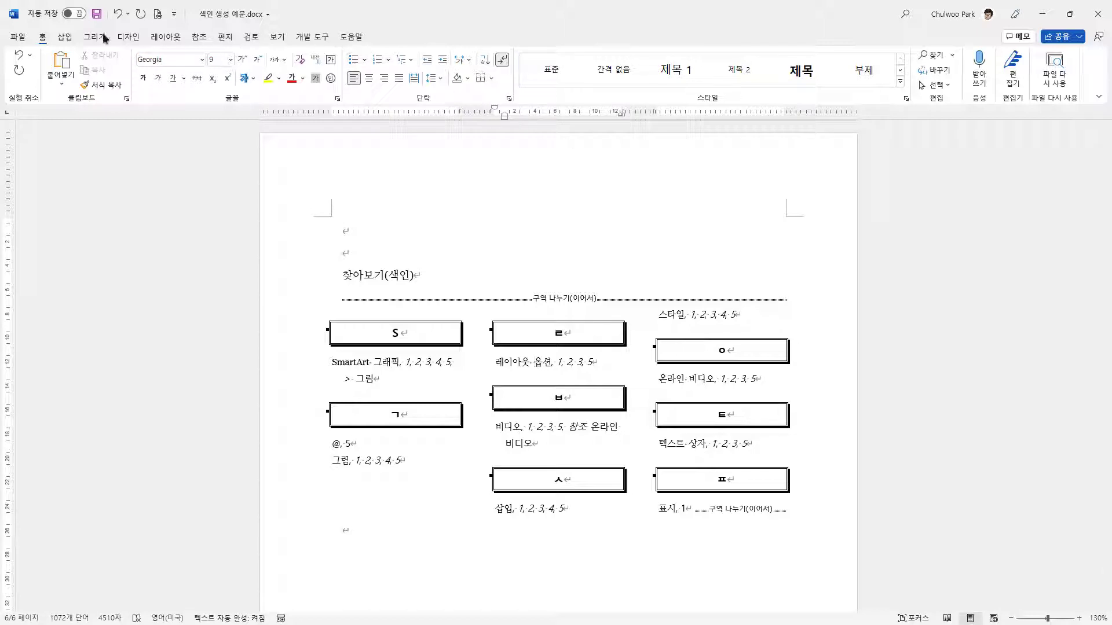
pyautogui.click(712, 373)
pyautogui.rightClick(712, 374)
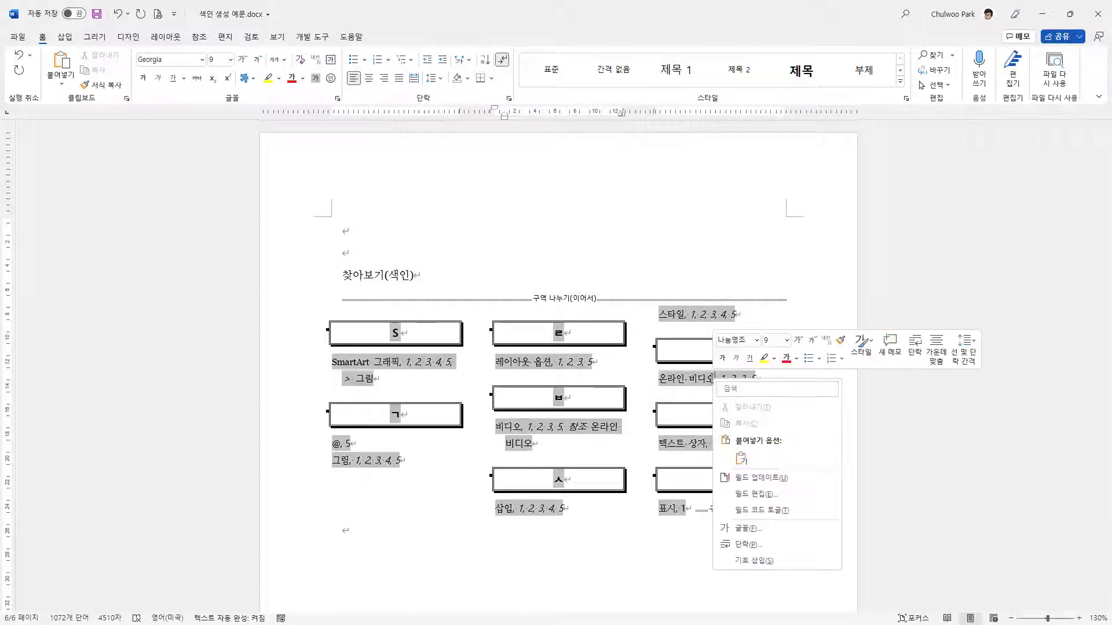
pyautogui.click(759, 478)
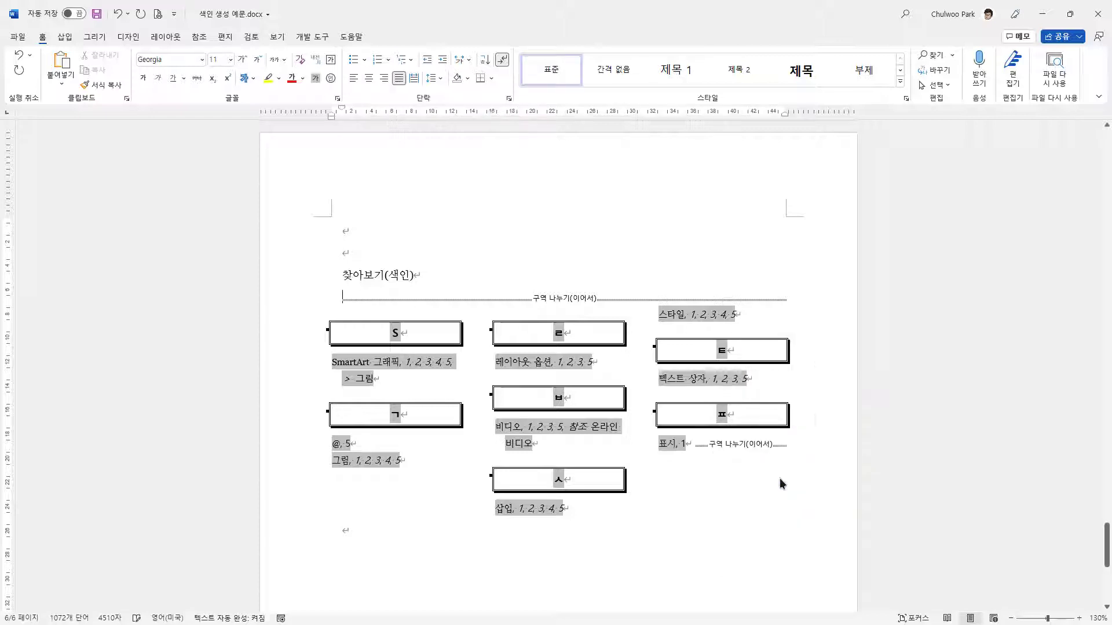
pyautogui.click(656, 382)
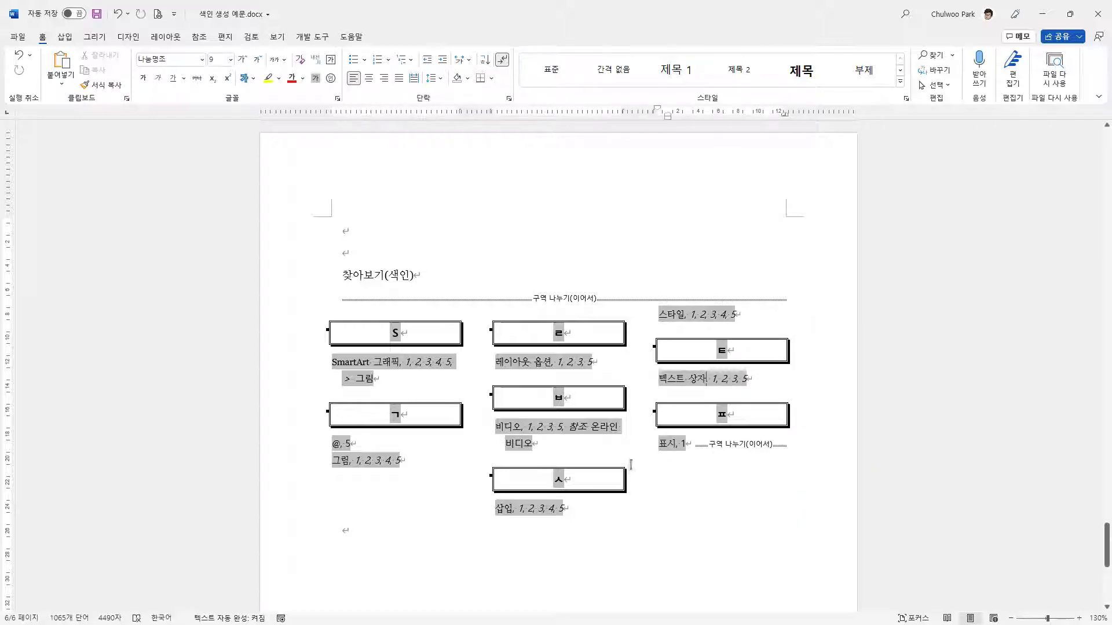
pyautogui.click(627, 411)
# Step: Examine the remaining XE fields on page 5, including the 비디오 cross-reference to 온라인 비디오
pyautogui.scroll(5, 604, 235)
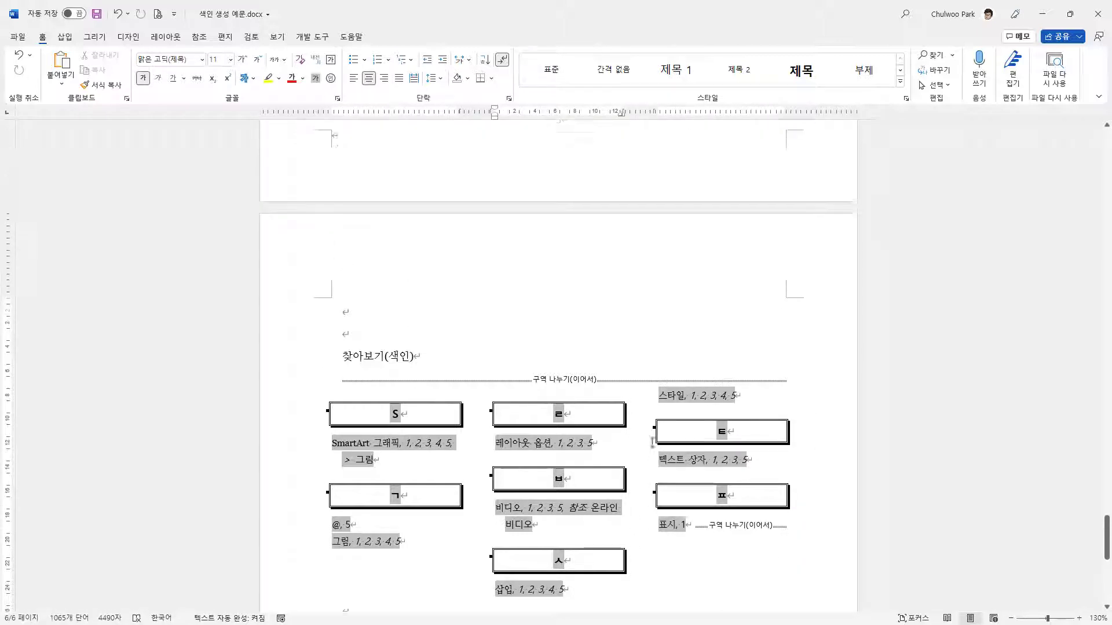
pyautogui.click(605, 236)
pyautogui.scroll(8, 604, 236)
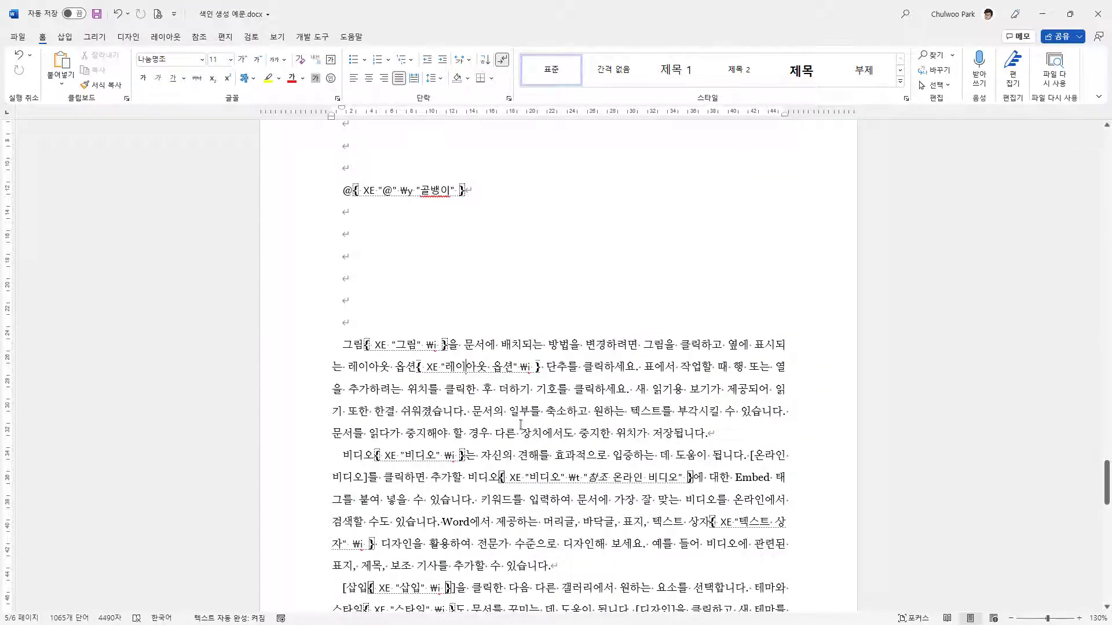
pyautogui.scroll(-3, 520, 425)
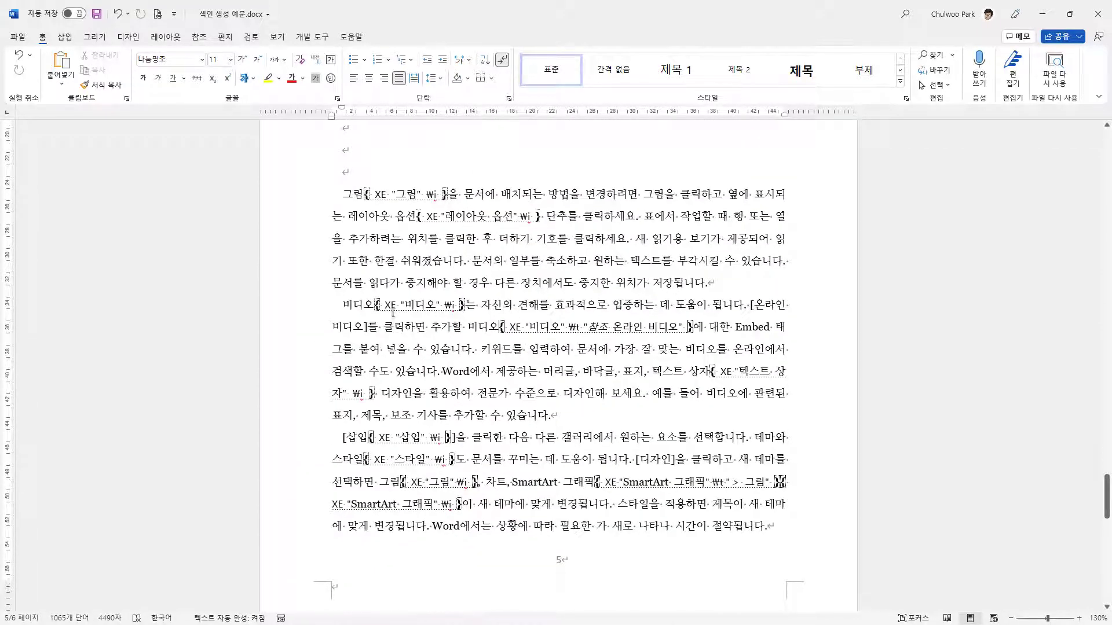
pyautogui.scroll(-1, 393, 313)
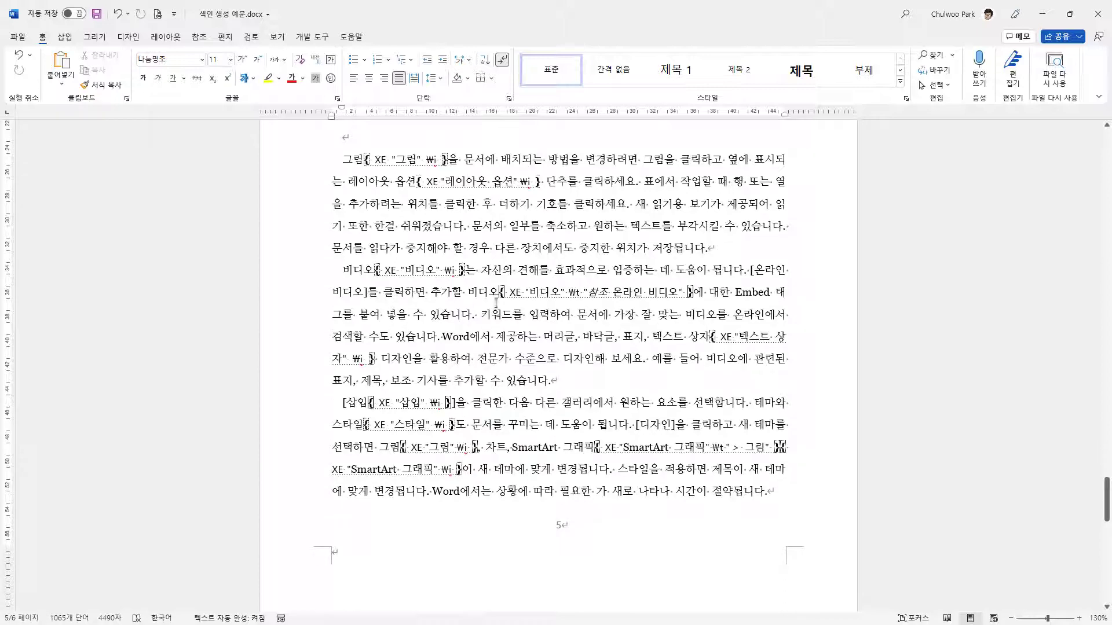
pyautogui.scroll(-5, 496, 303)
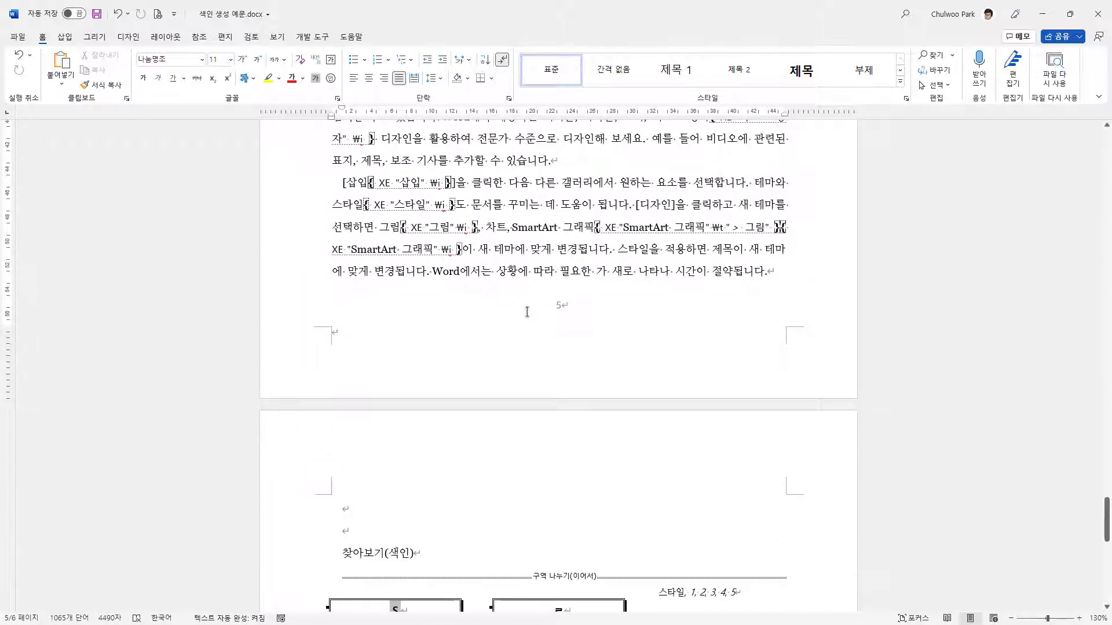
pyautogui.scroll(4, 526, 312)
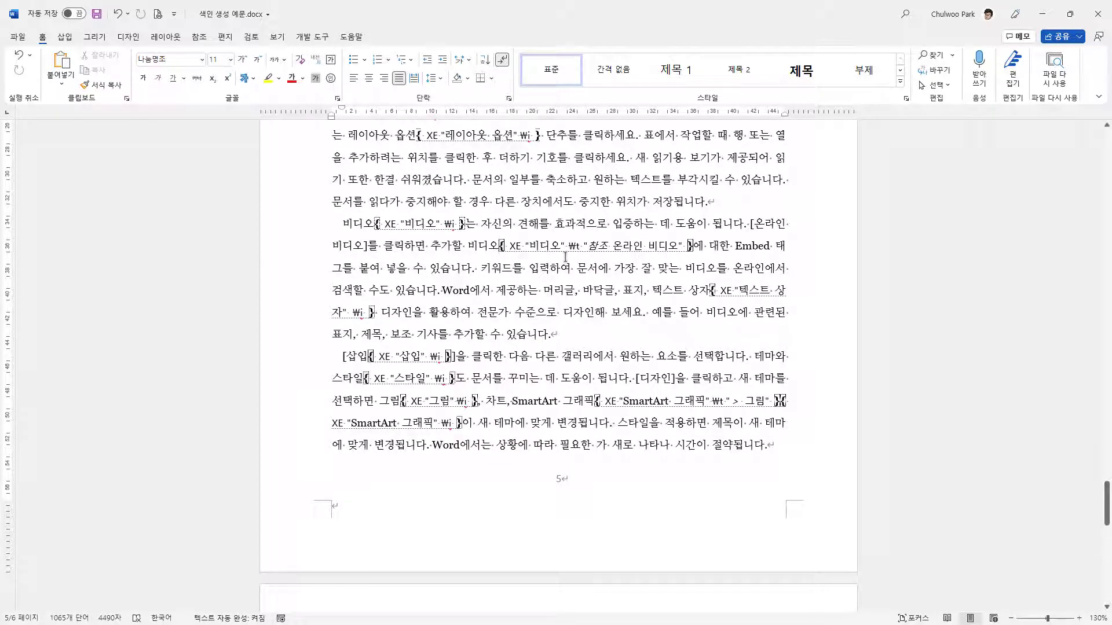
# Step: Remove every index entry field in the document by replacing all ^d XE matches with nothing
pyautogui.hotkey('ctrl', 'h')
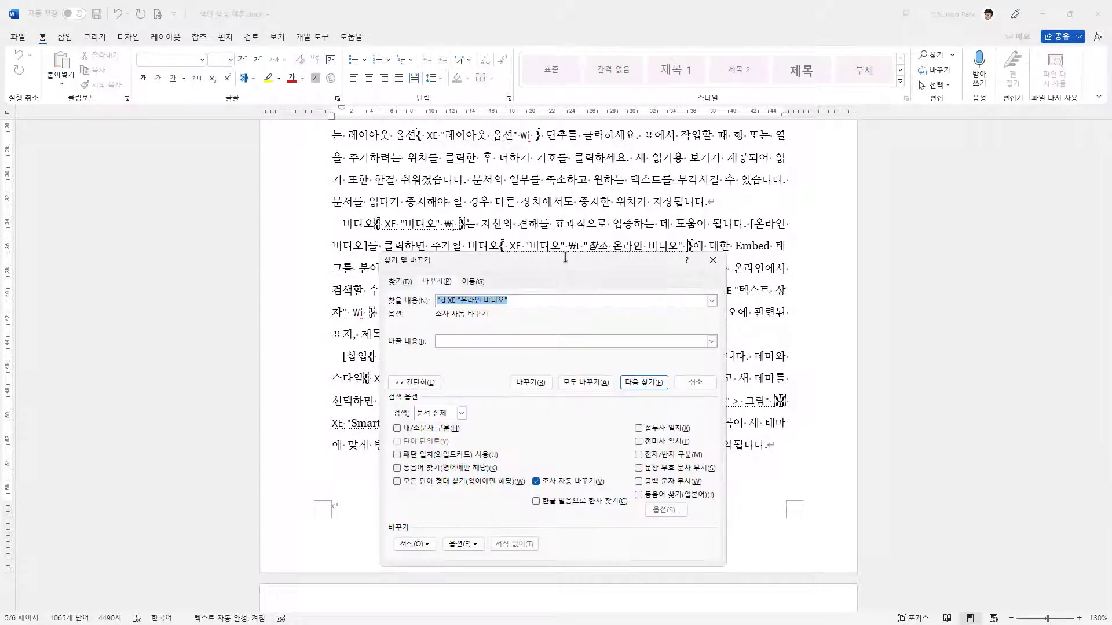
pyautogui.click(457, 302)
pyautogui.moveTo(409, 149); pyautogui.dragTo(542, 144)
pyautogui.press('BackSpace')
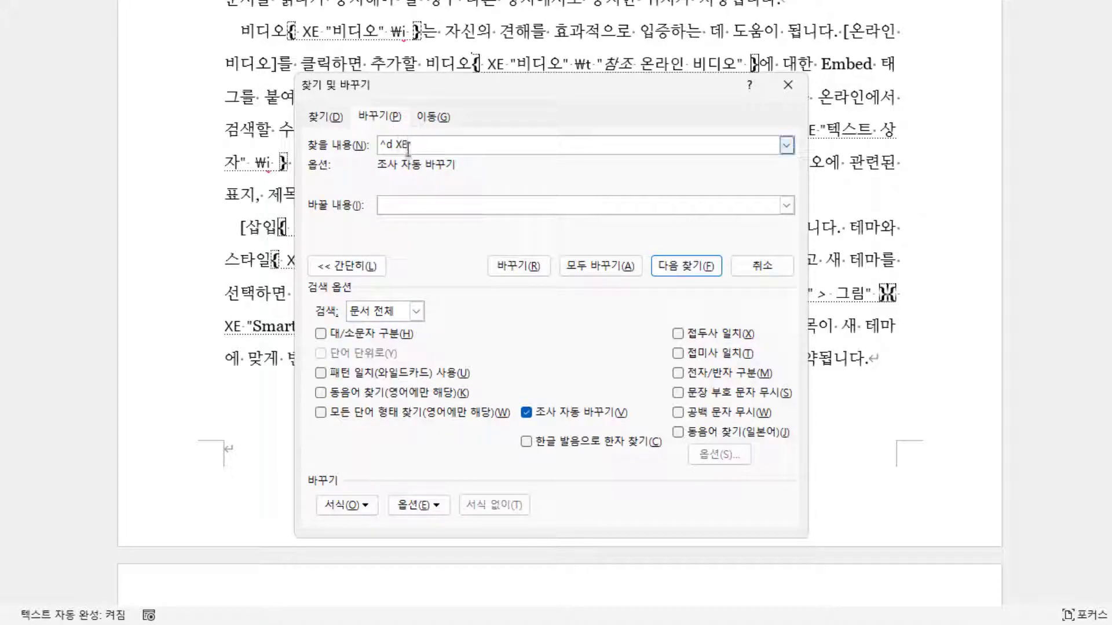
pyautogui.press('Tab')
pyautogui.click(614, 266)
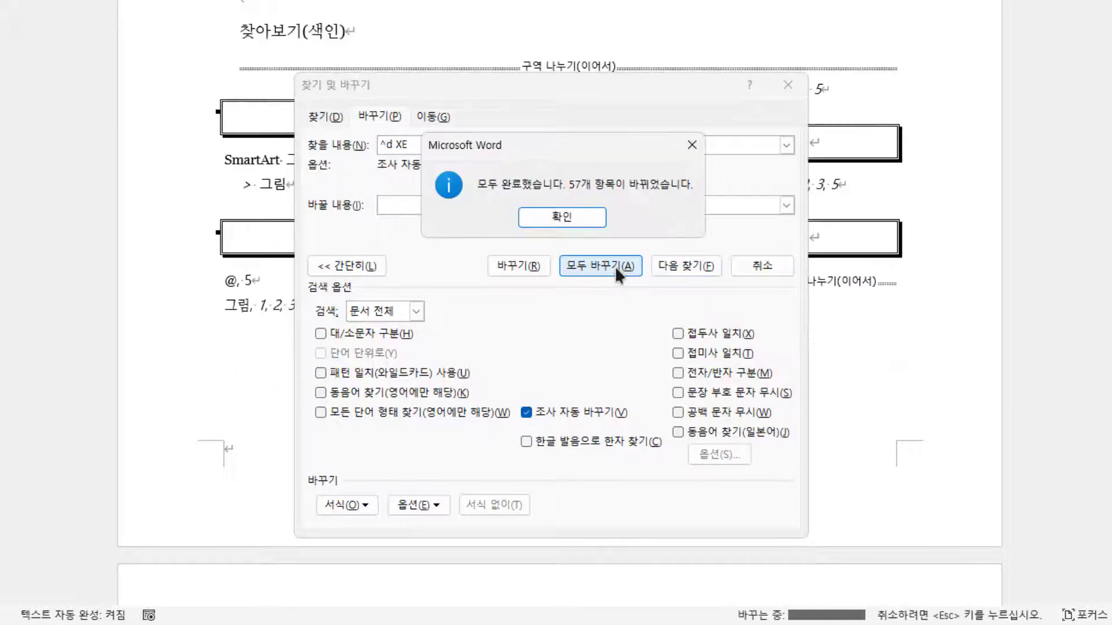
pyautogui.click(571, 215)
pyautogui.click(760, 266)
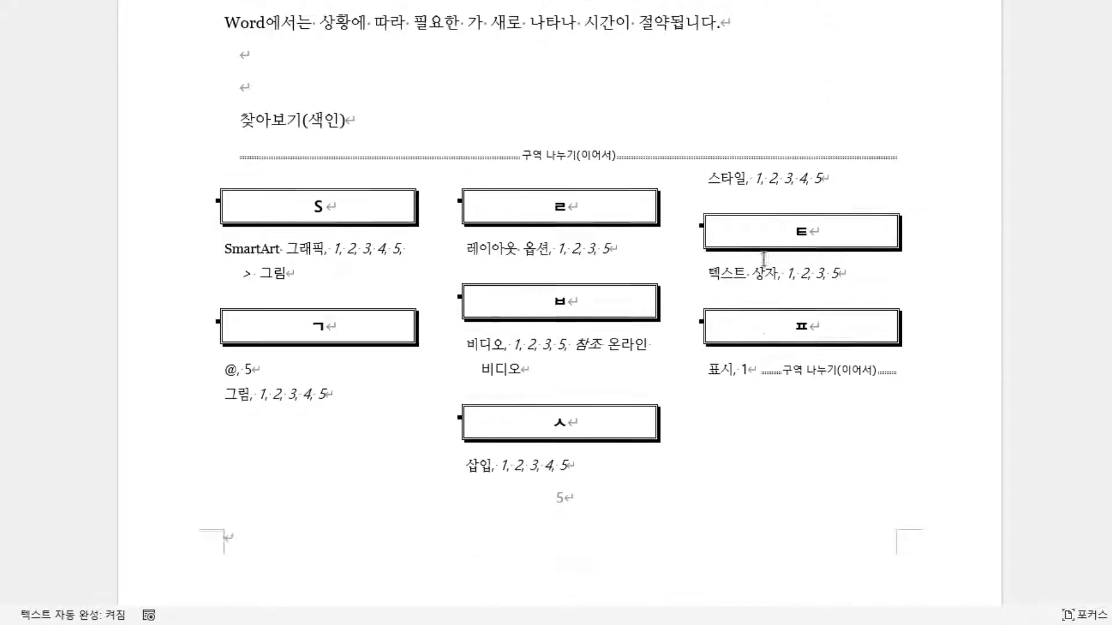
# Step: Update the index on the last page and delete the leftover line below the 찾아보기(색인) heading
pyautogui.scroll(-3, 764, 259)
pyautogui.click(572, 164)
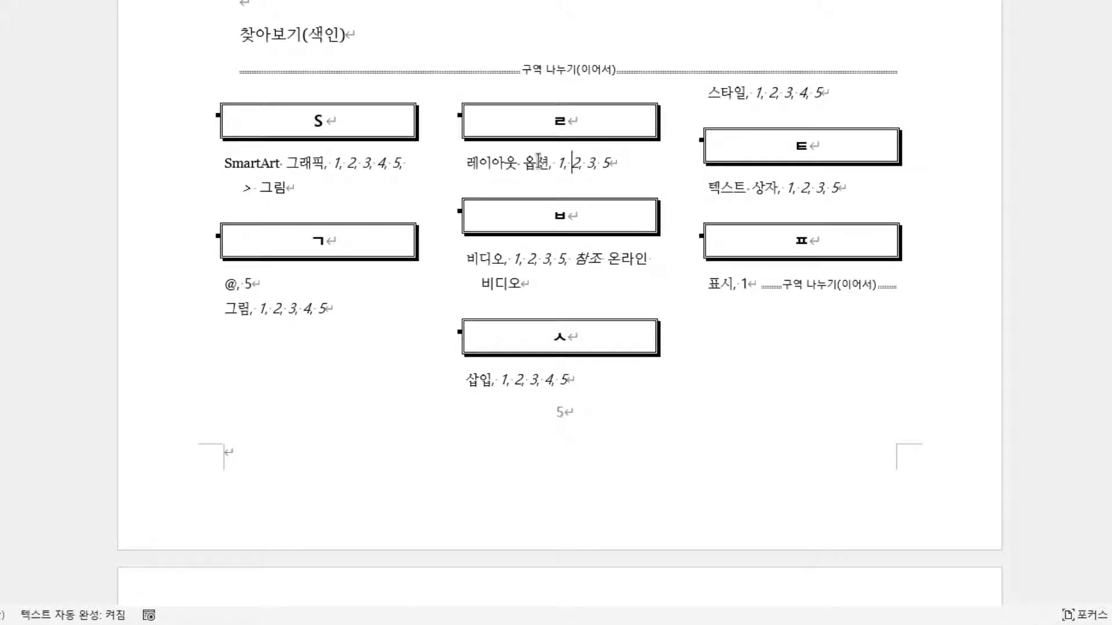
pyautogui.rightClick(538, 162)
pyautogui.click(611, 308)
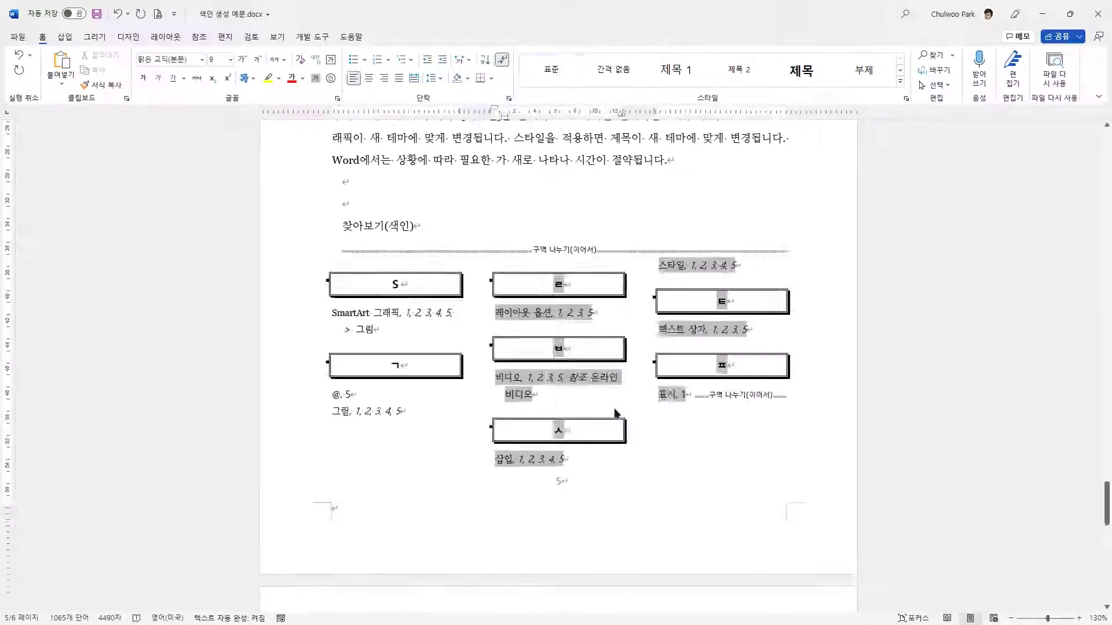
pyautogui.click(311, 291)
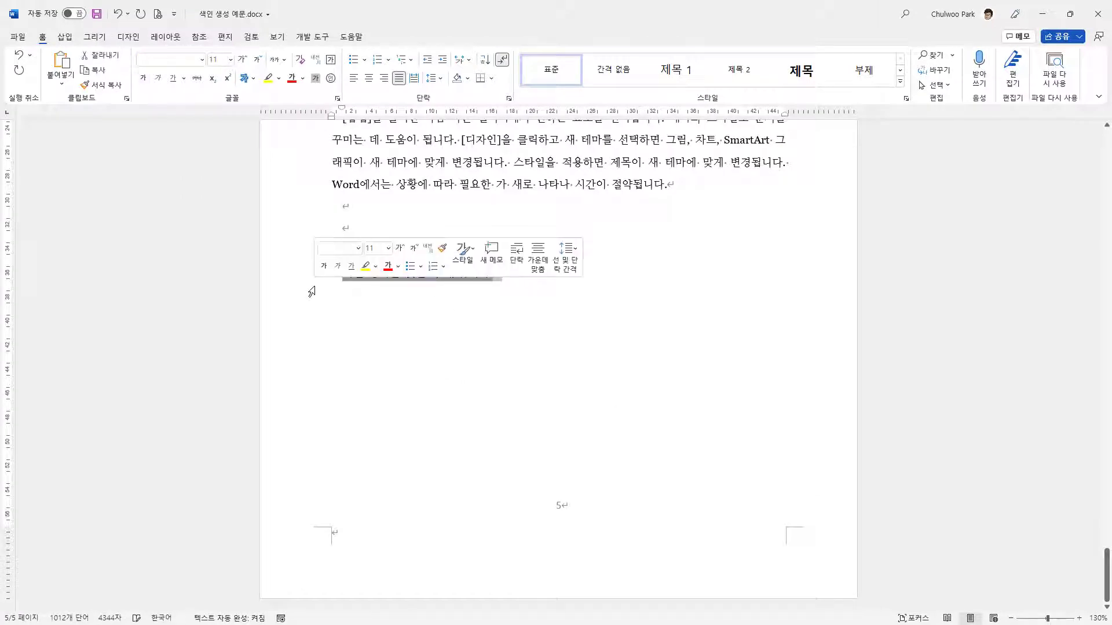
pyautogui.press('Delete')
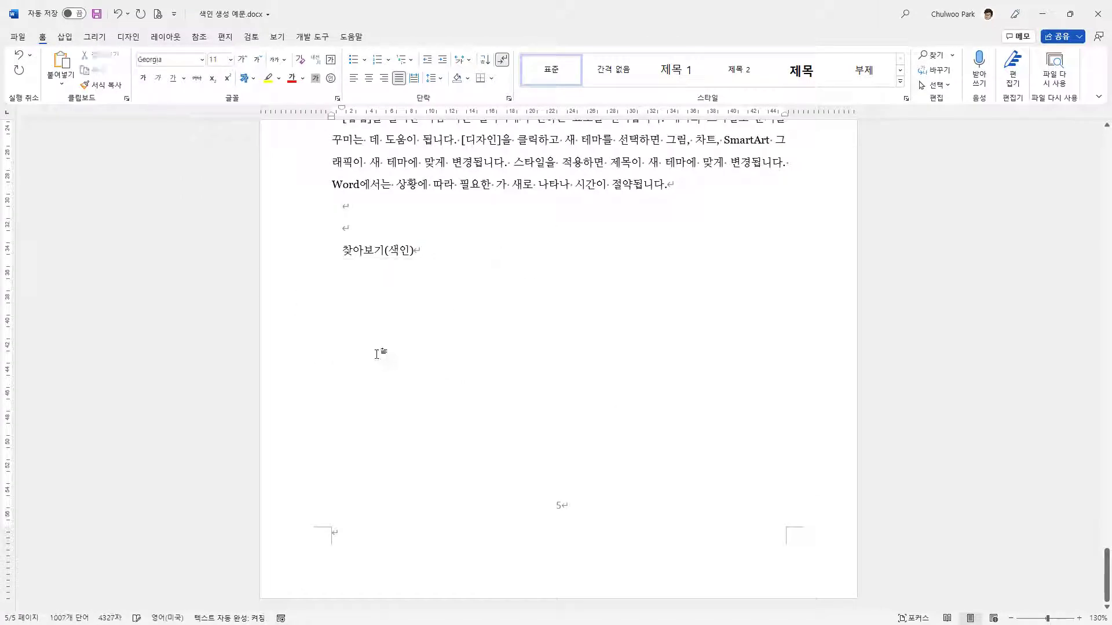
# Step: Return to the first page and hide the document's formatting marks
pyautogui.scroll(1, 457, 330)
pyautogui.scroll(10, 467, 329)
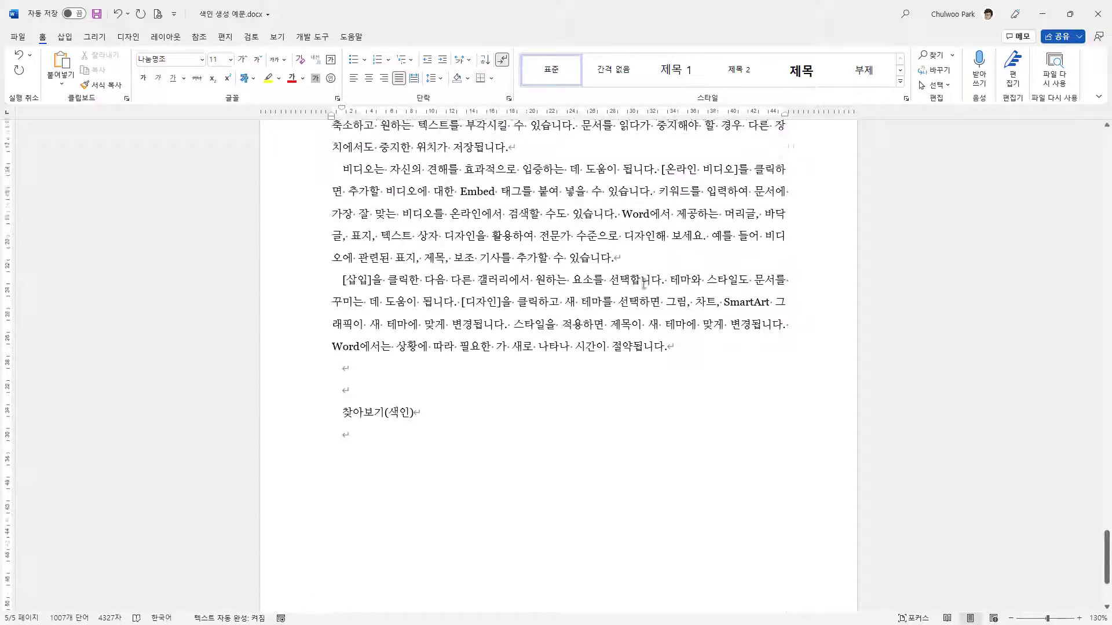
pyautogui.scroll(8, 644, 283)
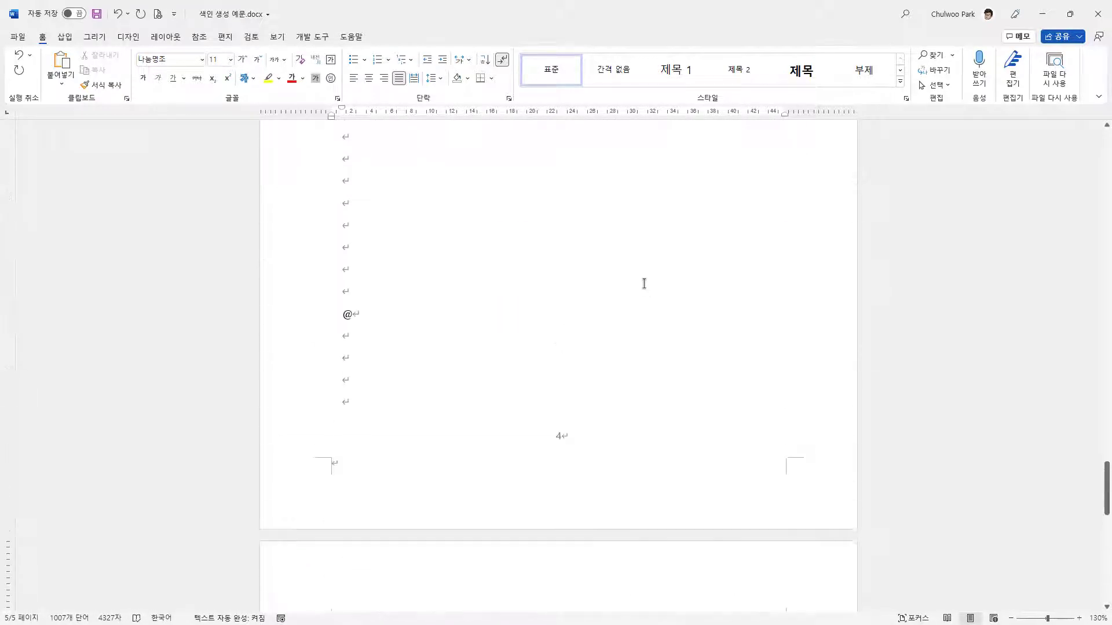
pyautogui.moveTo(1107, 451); pyautogui.dragTo(1107, 145)
pyautogui.click(564, 314)
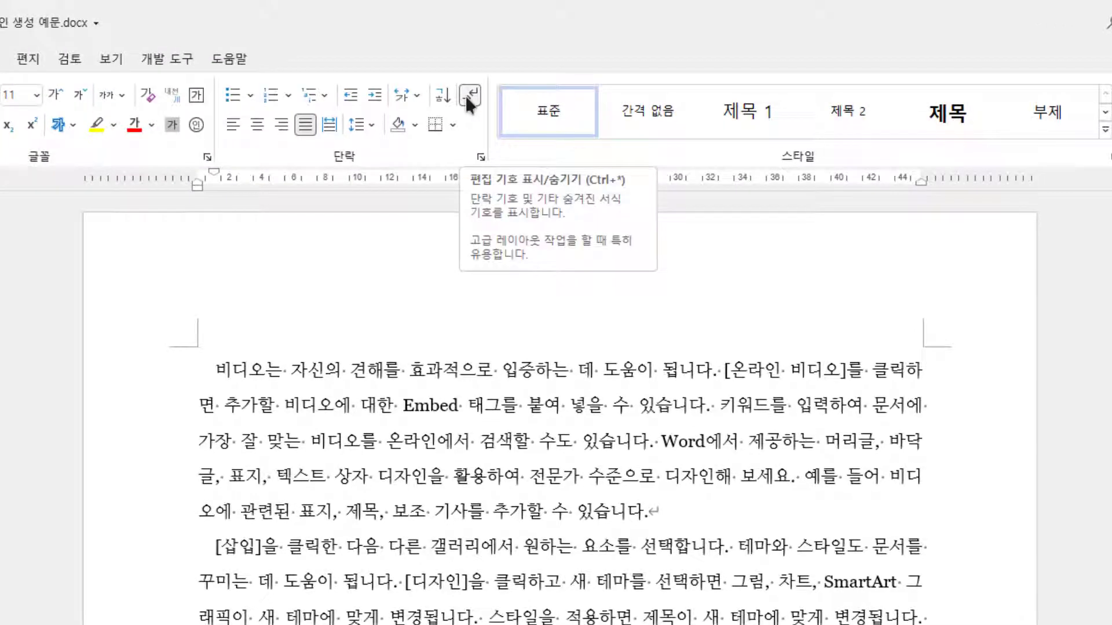
pyautogui.click(467, 97)
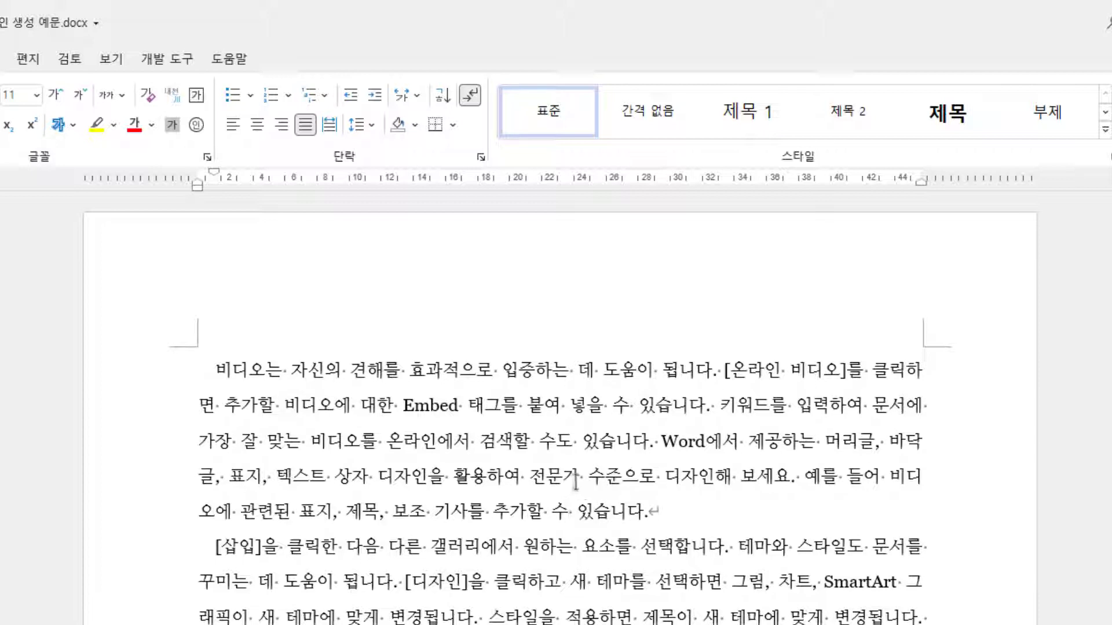
pyautogui.moveTo(579, 478); pyautogui.dragTo(586, 480)
pyautogui.click(566, 510)
pyautogui.click(470, 96)
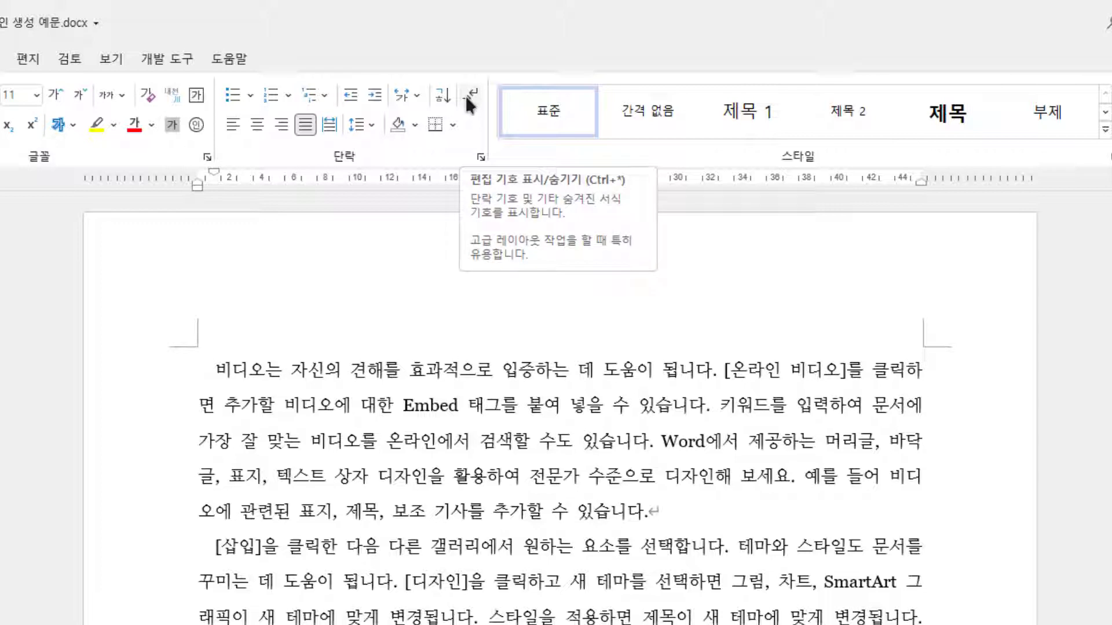
pyautogui.click(386, 412)
pyautogui.scroll(-3, 443, 590)
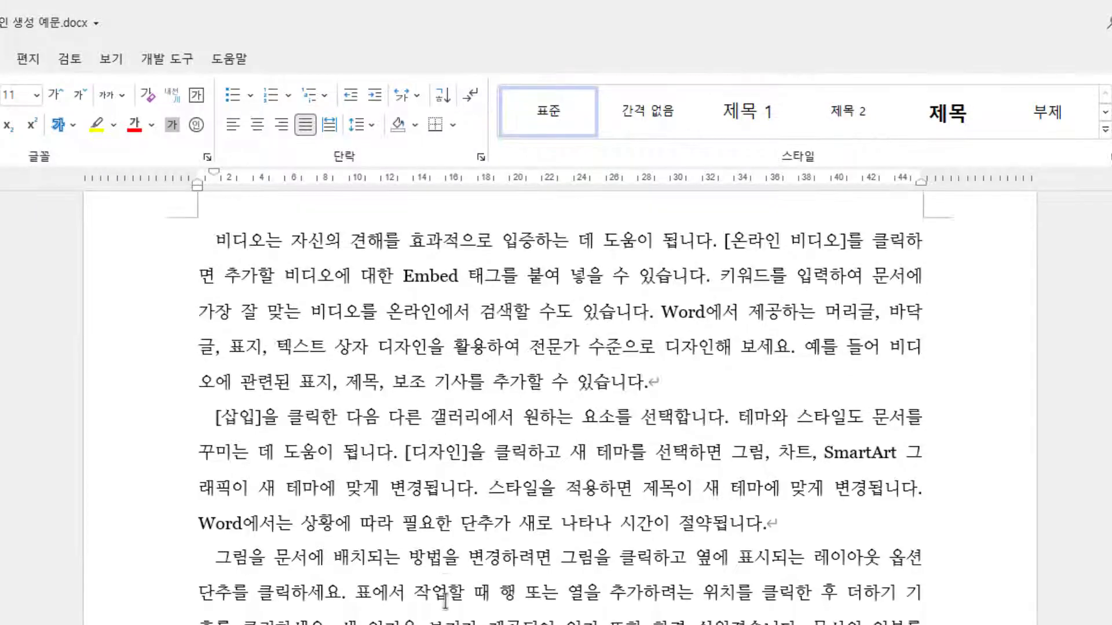
pyautogui.scroll(3, 443, 591)
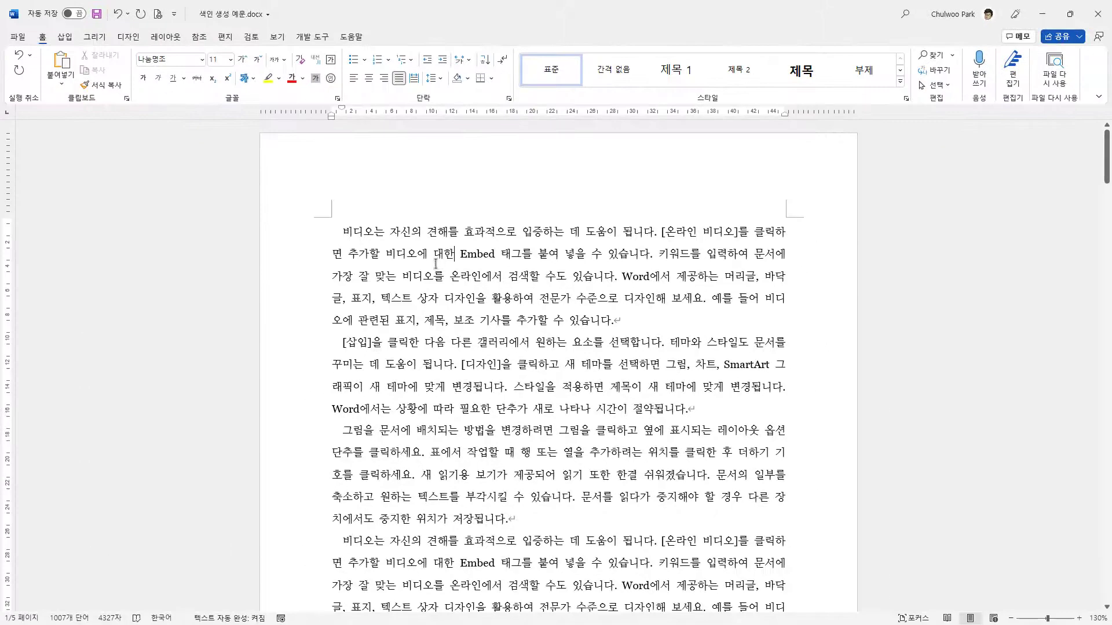
pyautogui.moveTo(272, 312); pyautogui.dragTo(303, 313)
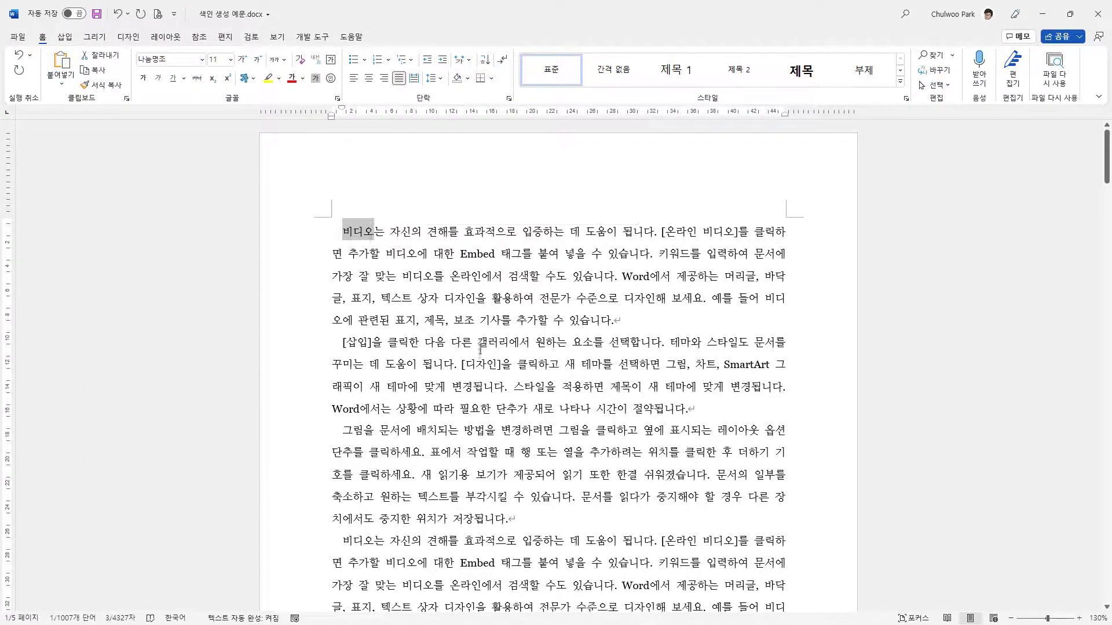
pyautogui.moveTo(478, 342); pyautogui.dragTo(508, 342)
pyautogui.moveTo(579, 452); pyautogui.dragTo(521, 453)
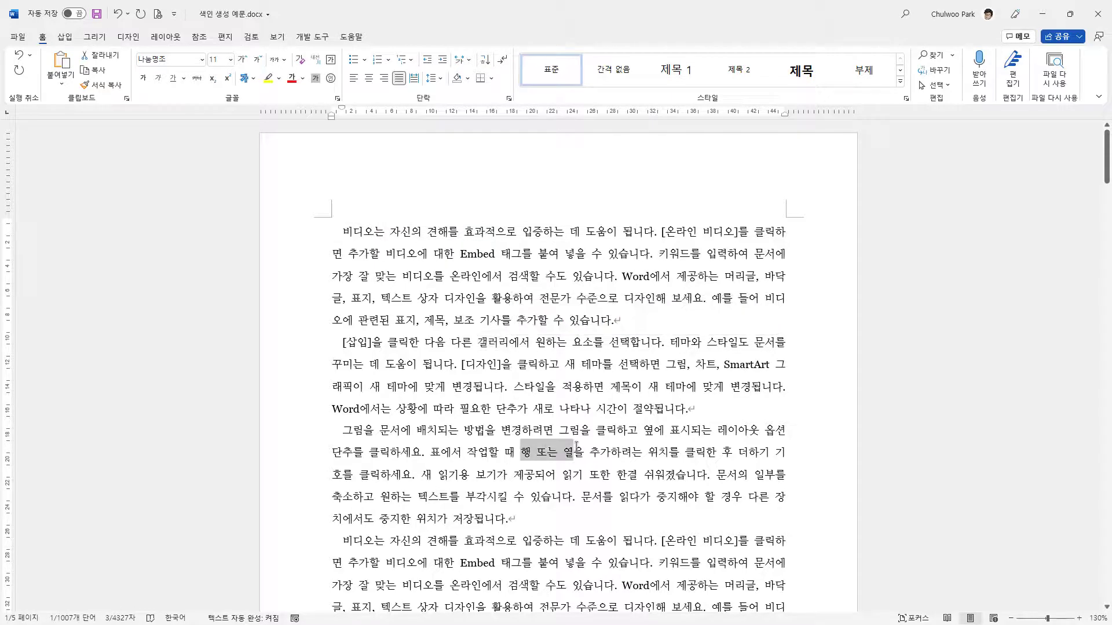
pyautogui.click(472, 391)
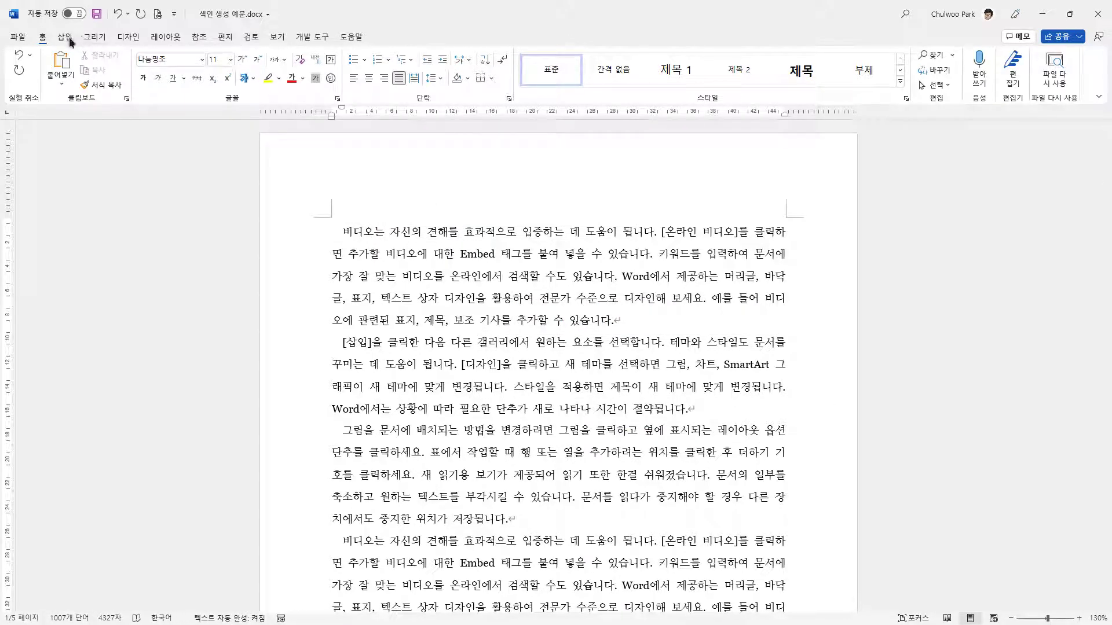
# Step: Examine the settings for marking index entries and the Index dialog with its automatic marking option, and cancel both dialogs
pyautogui.click(194, 37)
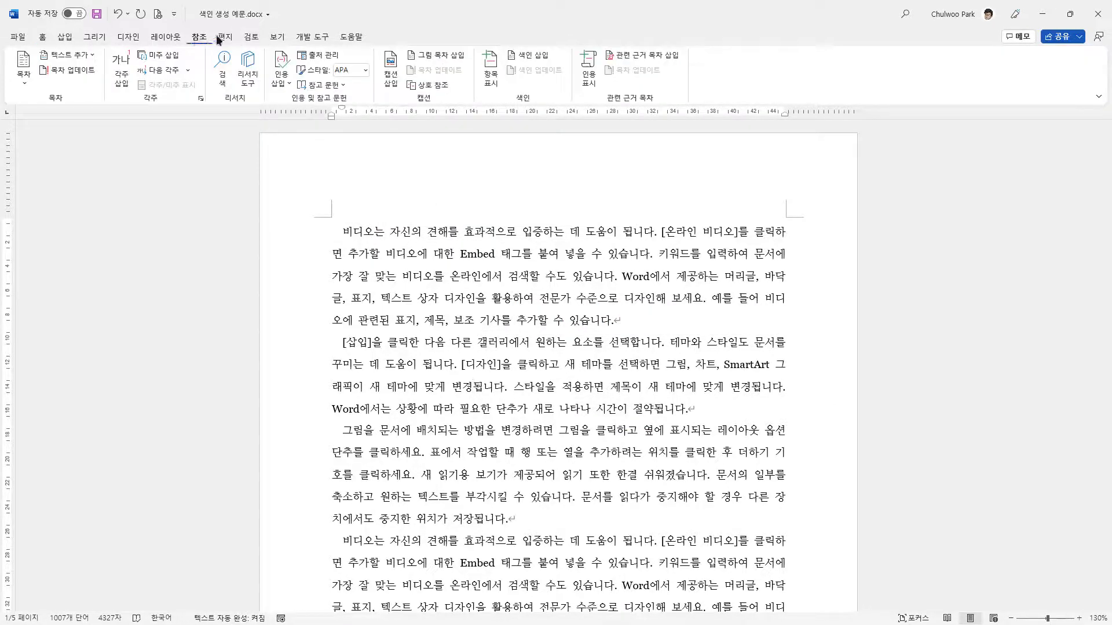
pyautogui.click(530, 53)
pyautogui.click(585, 420)
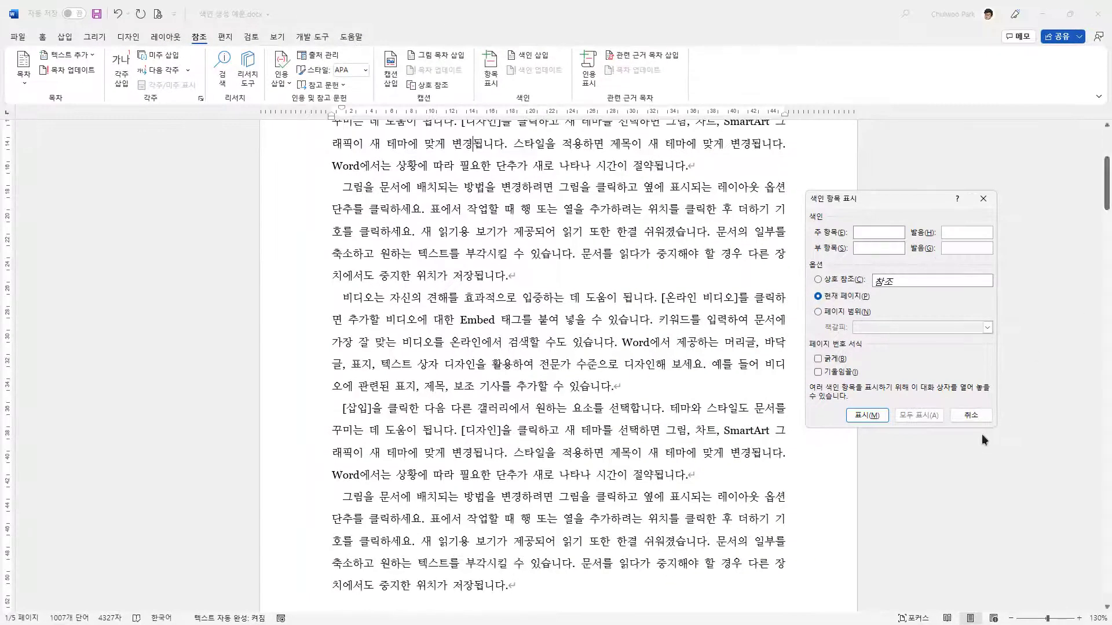
pyautogui.click(973, 415)
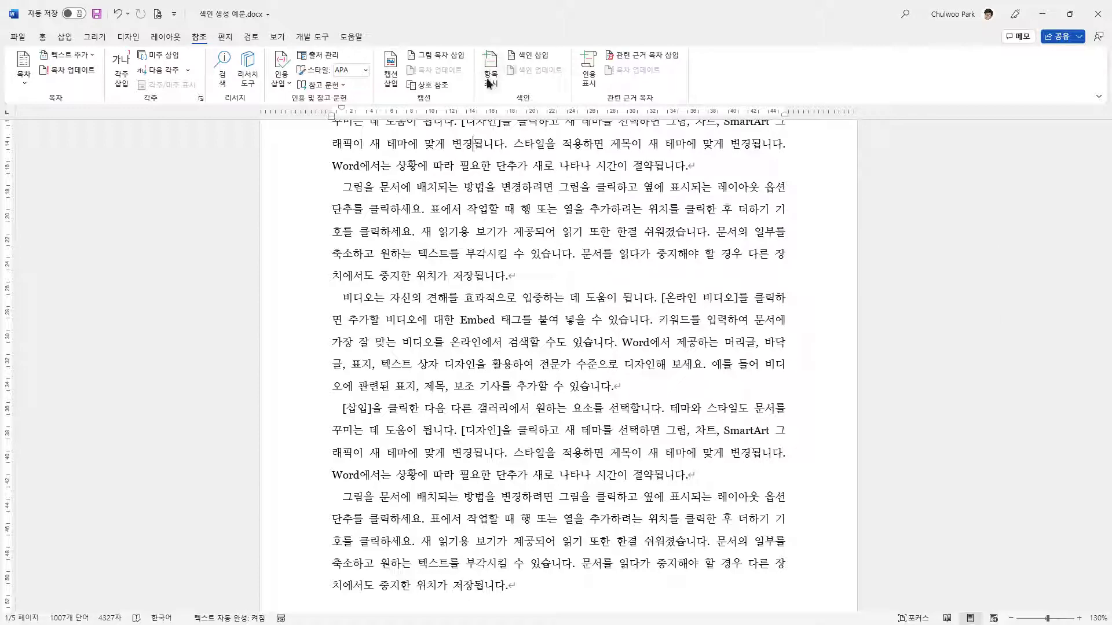
pyautogui.click(532, 56)
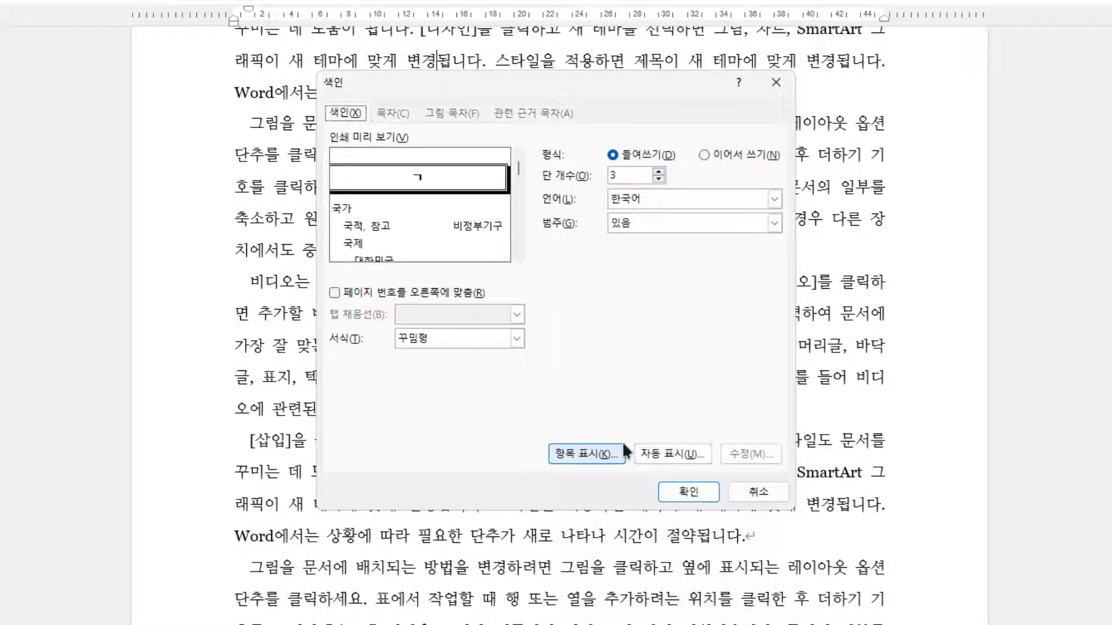
pyautogui.click(742, 491)
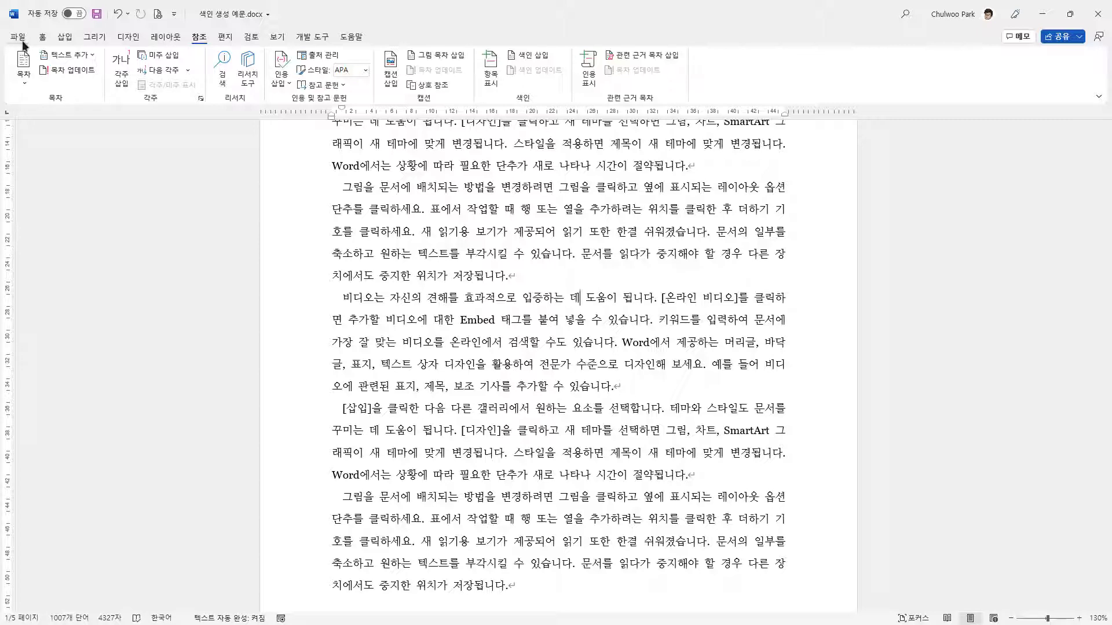
# Step: Create a new blank document and insert a table with two columns and one row
pyautogui.hotkey('ctrl', 'n')
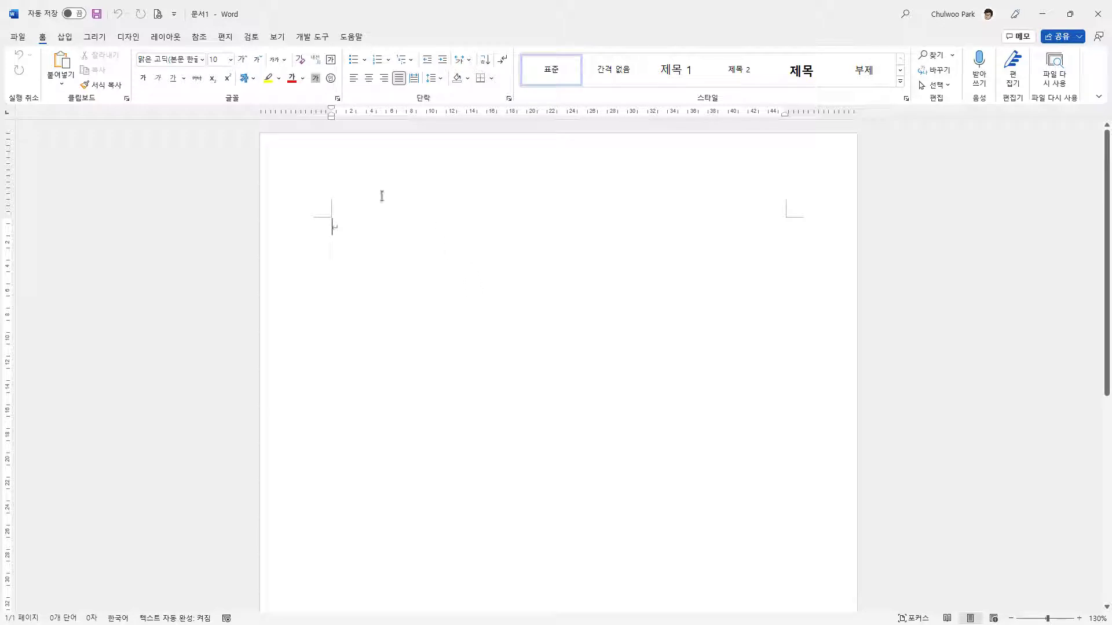
pyautogui.click(65, 38)
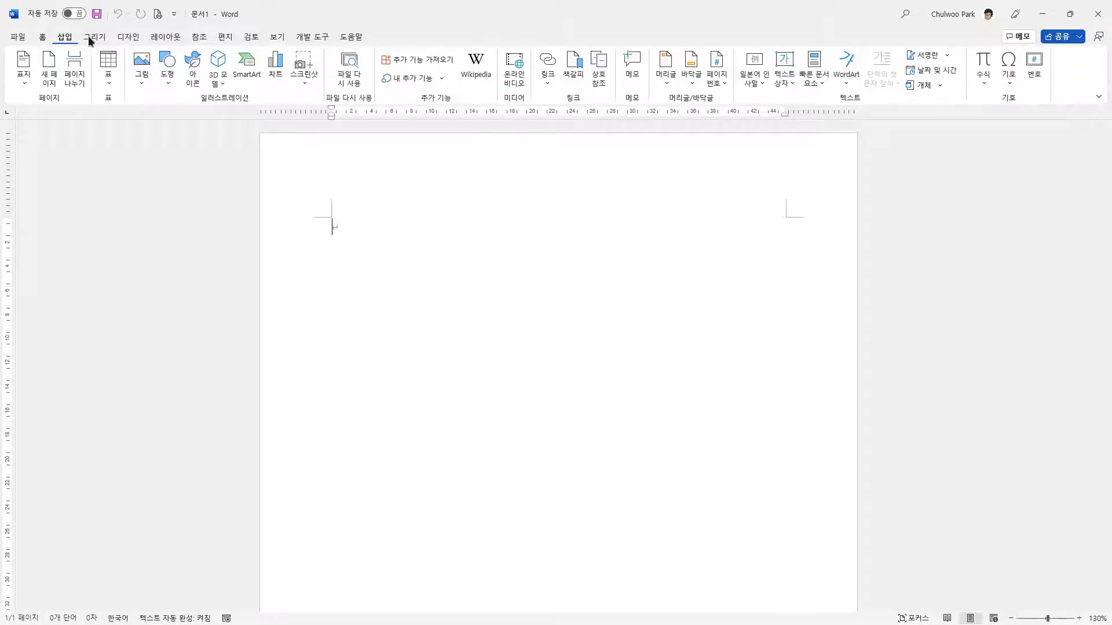
pyautogui.click(108, 74)
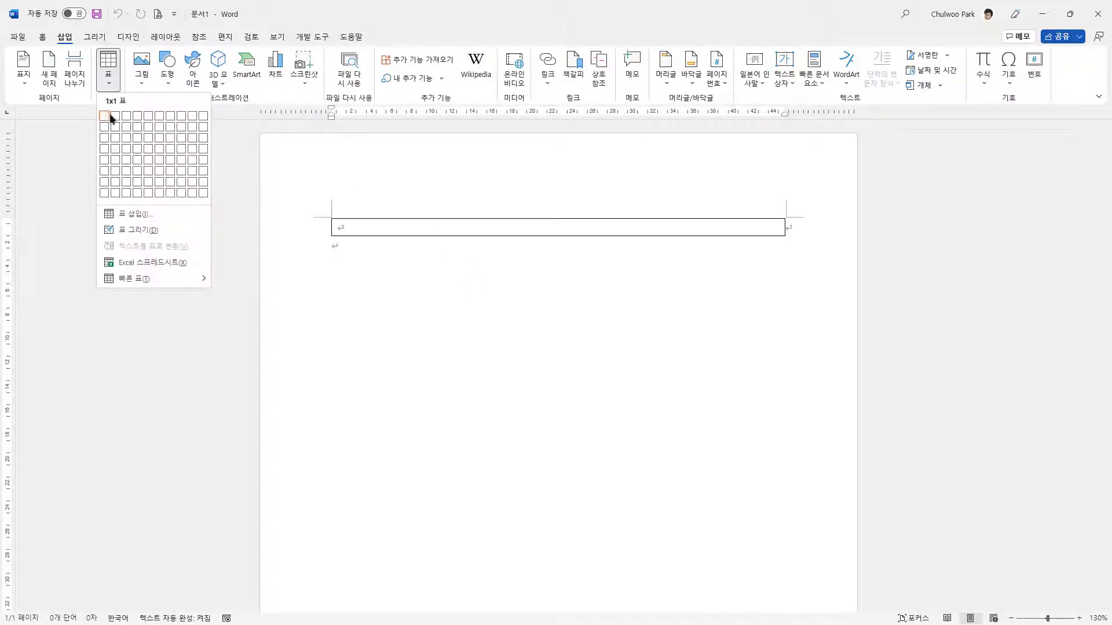
pyautogui.click(116, 116)
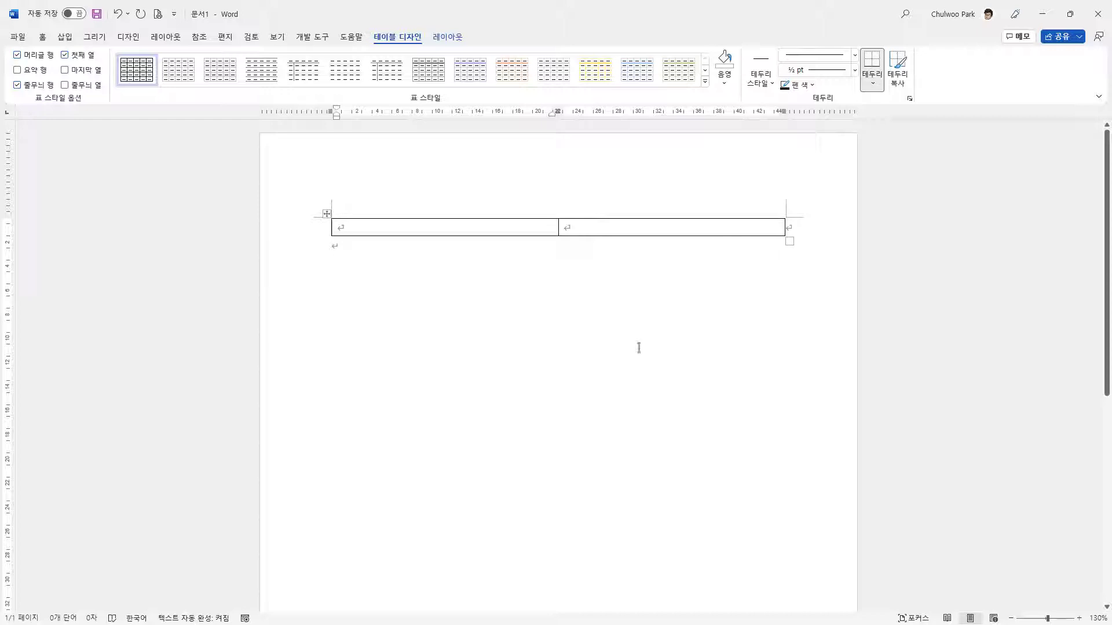
# Step: Enter 비디오 in both cells of the table's first row
pyautogui.write('비디오')
pyautogui.press('Tab')
pyautogui.write('비디오')
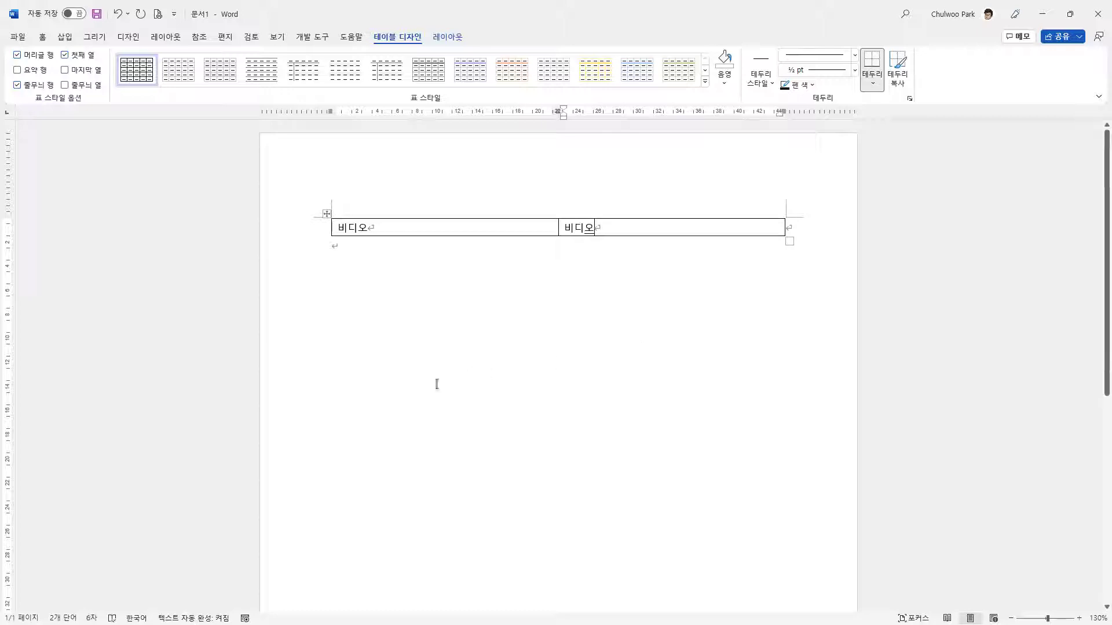
pyautogui.click(370, 226)
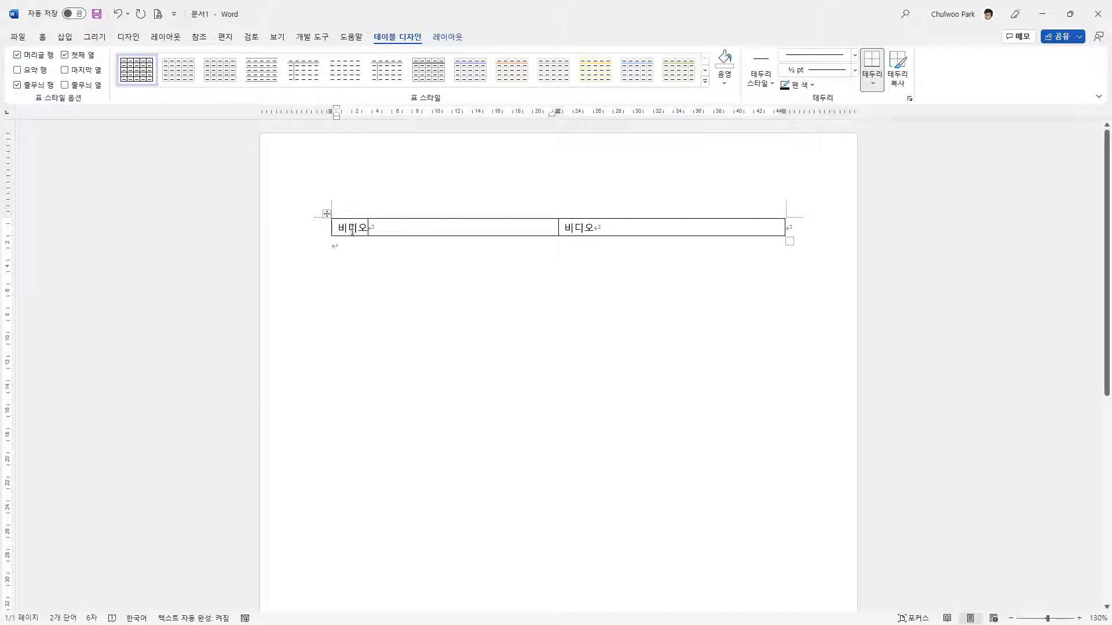
# Step: Add a second row to the table with 온라인 비디오 in both cells
pyautogui.click(605, 229)
pyautogui.press('Tab')
pyautogui.write('온라')
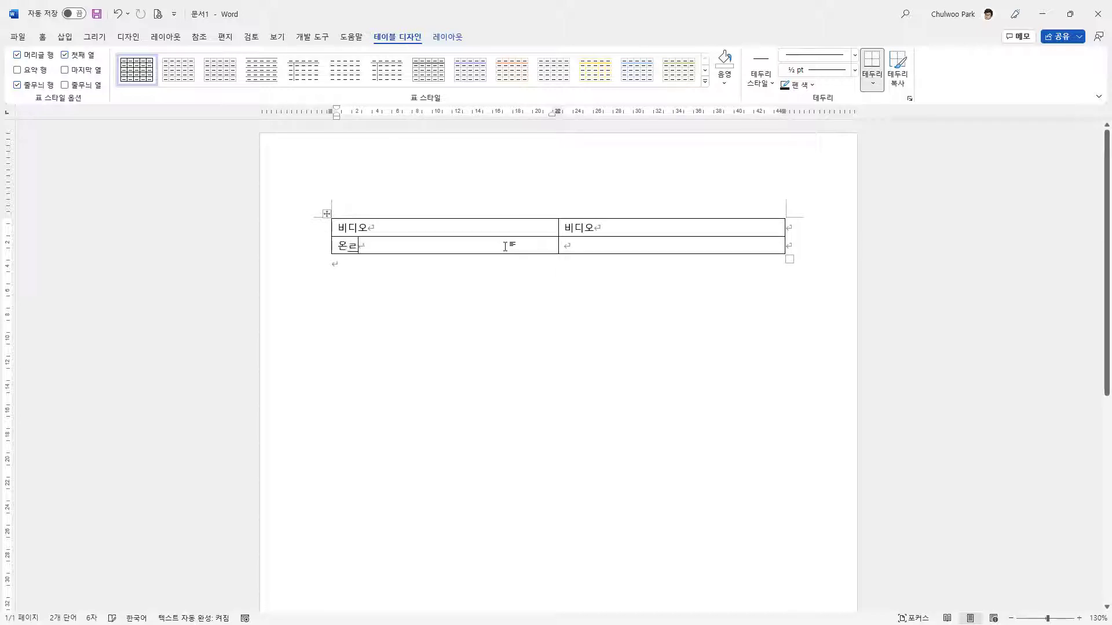
pyautogui.write('인 ㄷ비디오')
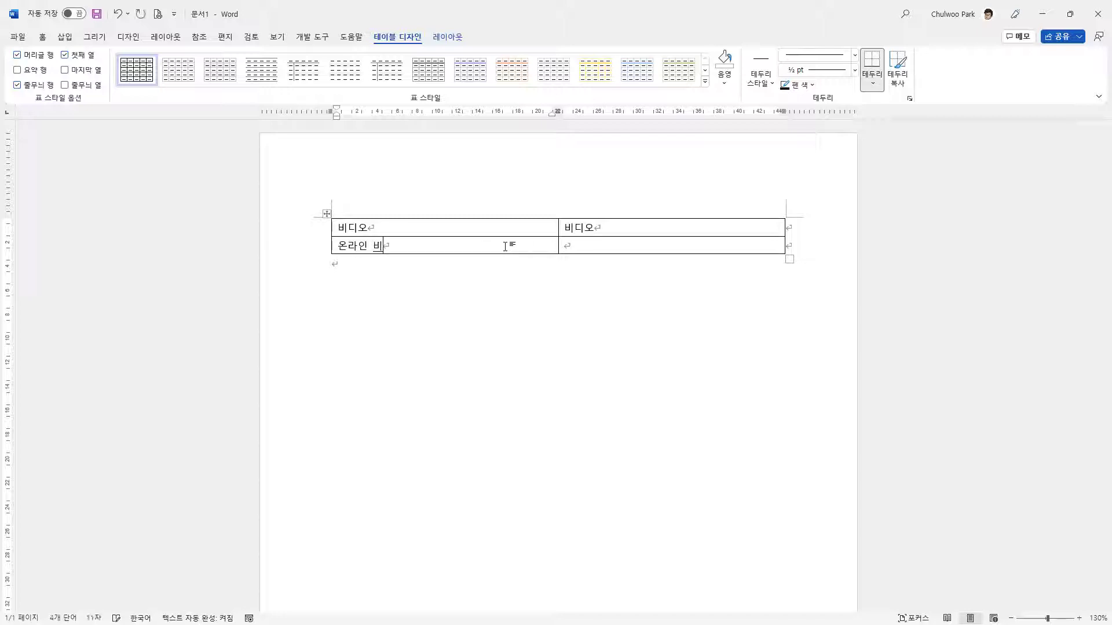
pyautogui.click(615, 245)
pyautogui.write('온랑인 비디오')
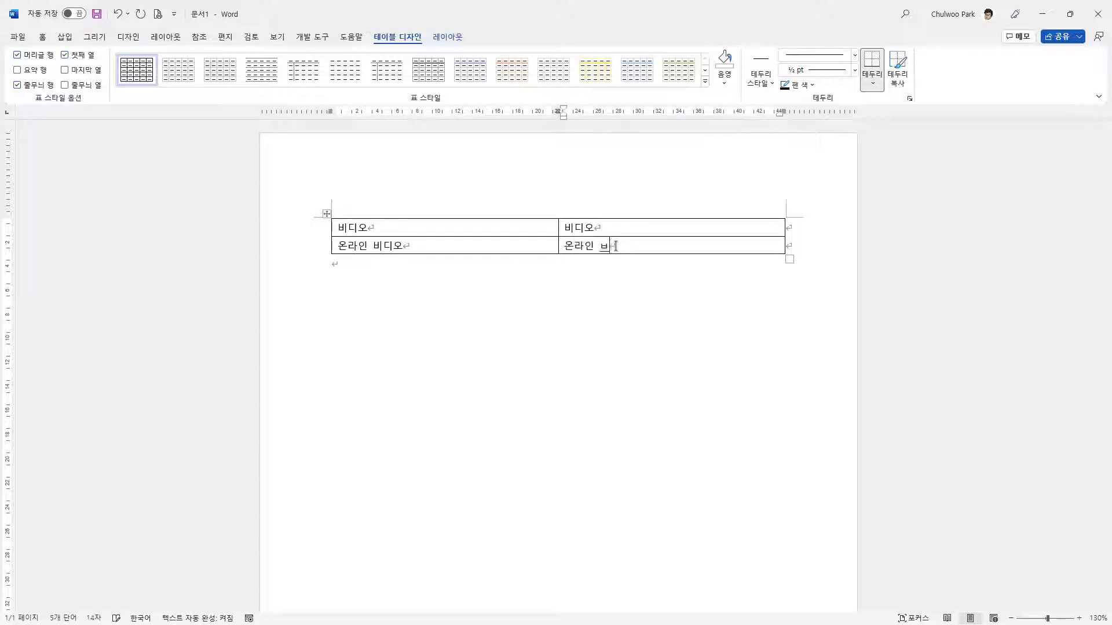
pyautogui.press('Tab')
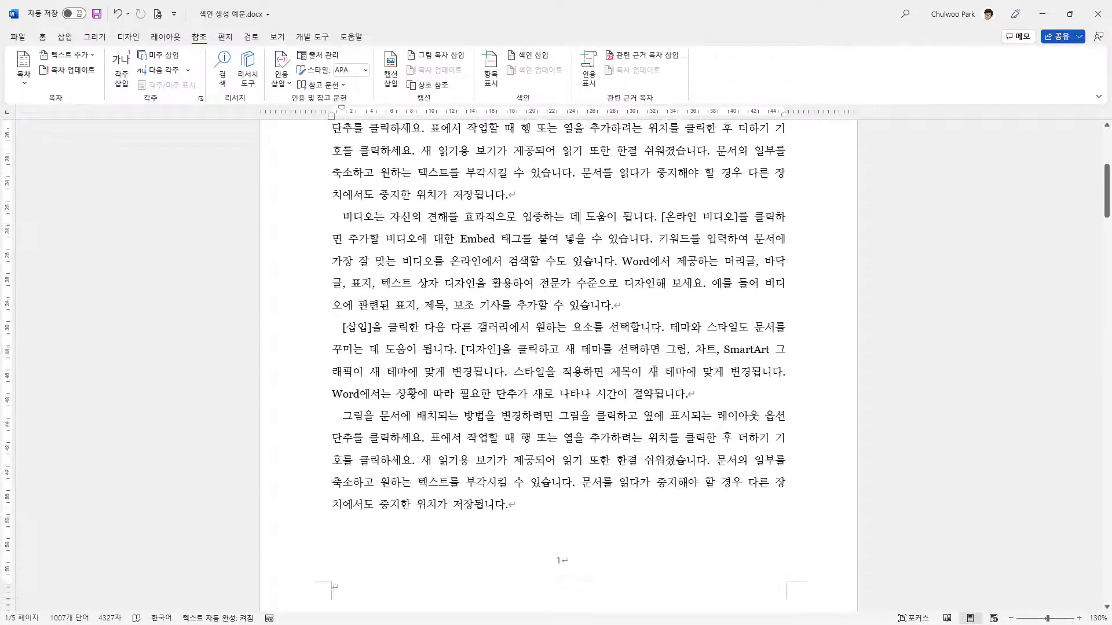
pyautogui.scroll(-5, 725, 351)
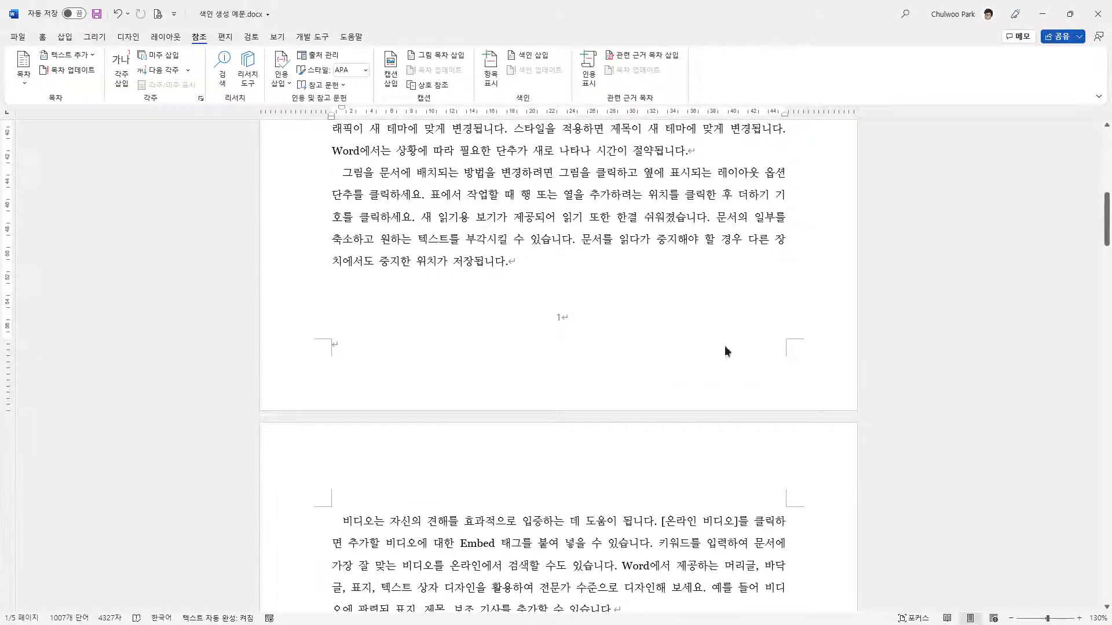
pyautogui.moveTo(1105, 229); pyautogui.dragTo(1100, 560)
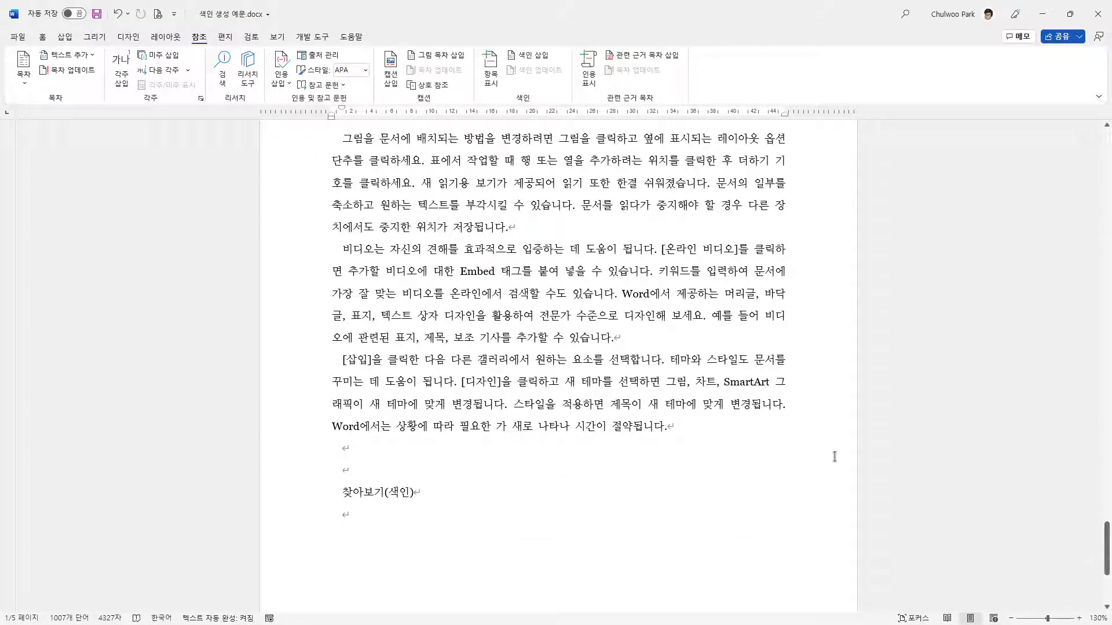
pyautogui.doubleClick(615, 359)
pyautogui.click(615, 363)
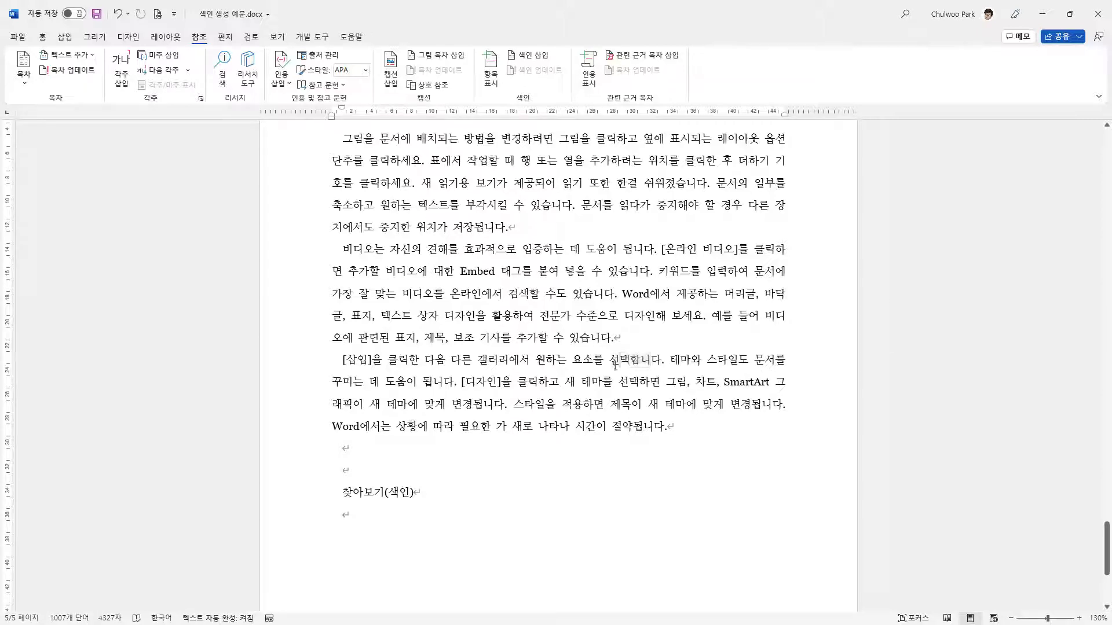
pyautogui.doubleClick(624, 380)
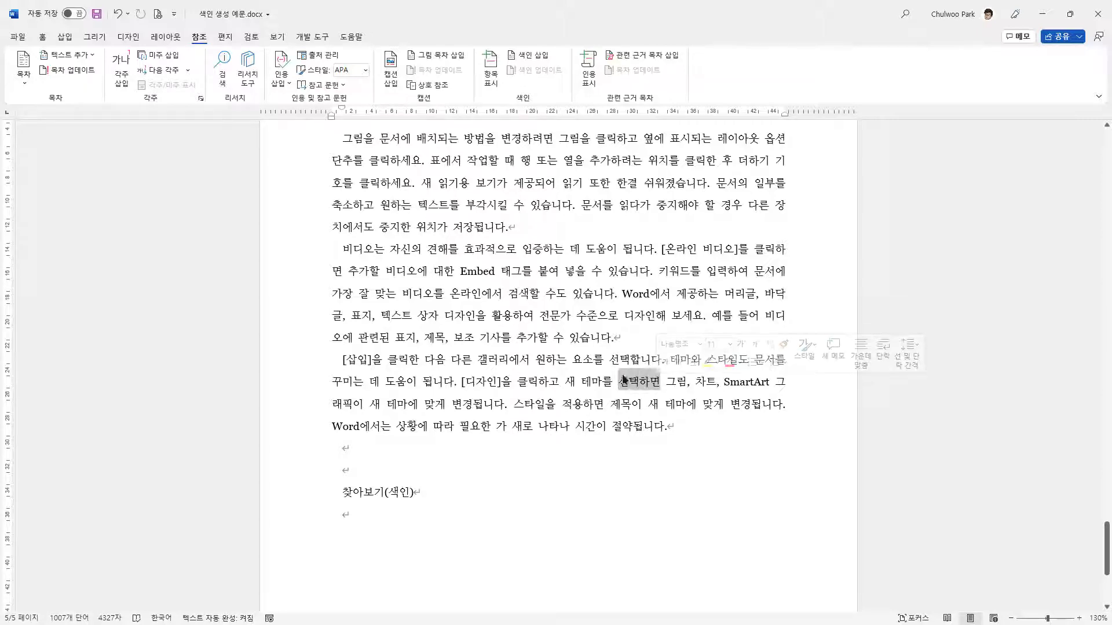
pyautogui.click(617, 381)
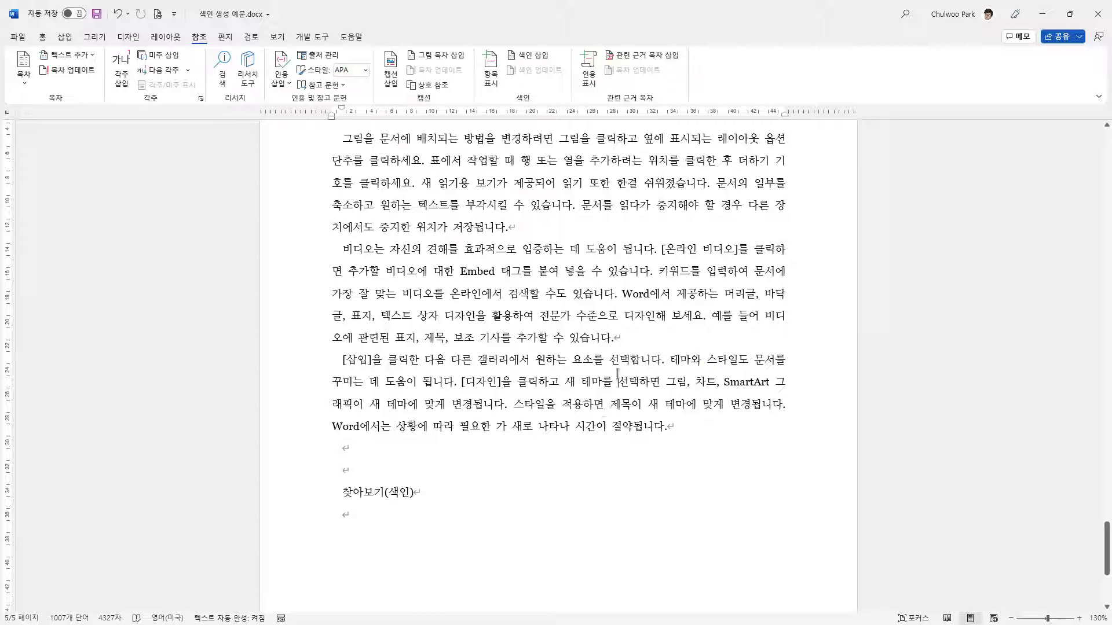
pyautogui.moveTo(612, 360); pyautogui.dragTo(648, 382)
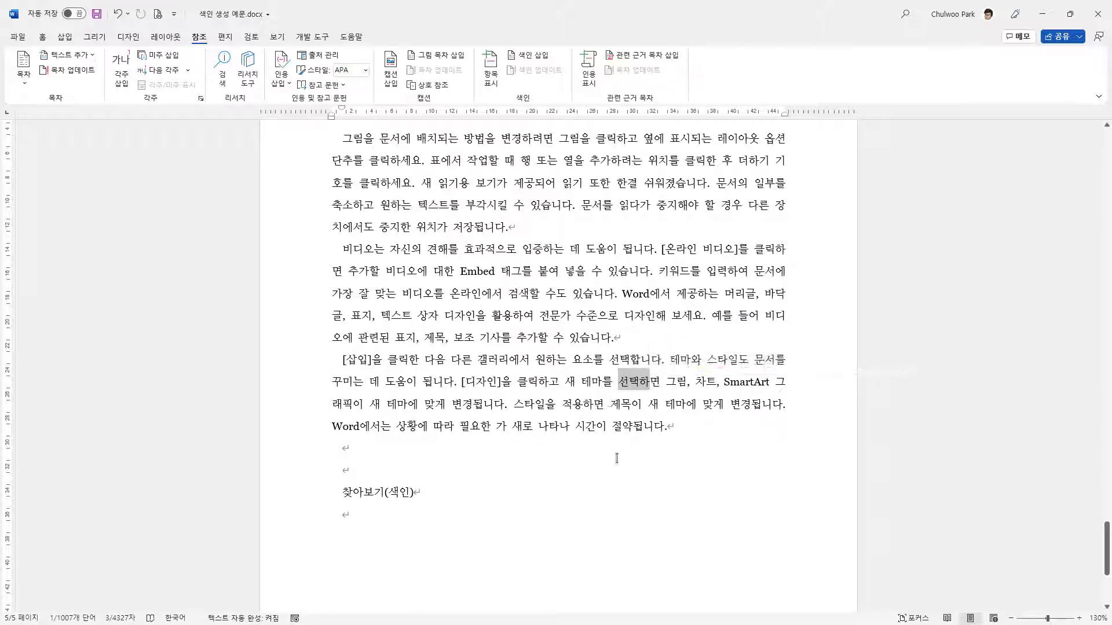
# Step: Look up the forms of 선택하다 in the source text, and add a third table row with 선택하면 and 선택하다
pyautogui.click(618, 483)
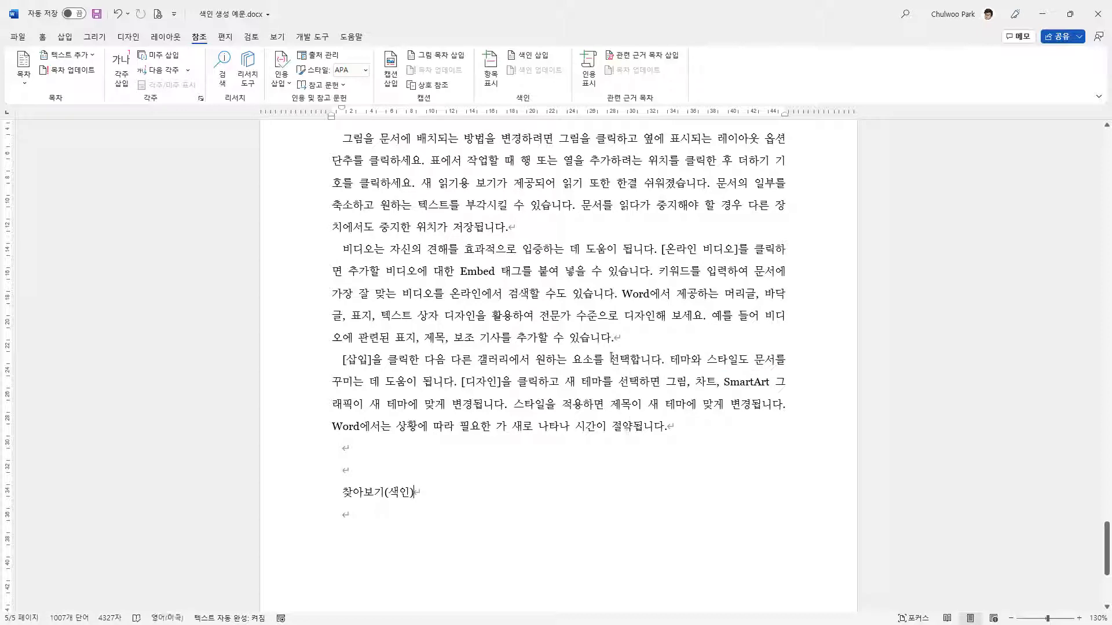
pyautogui.moveTo(611, 359); pyautogui.dragTo(661, 360)
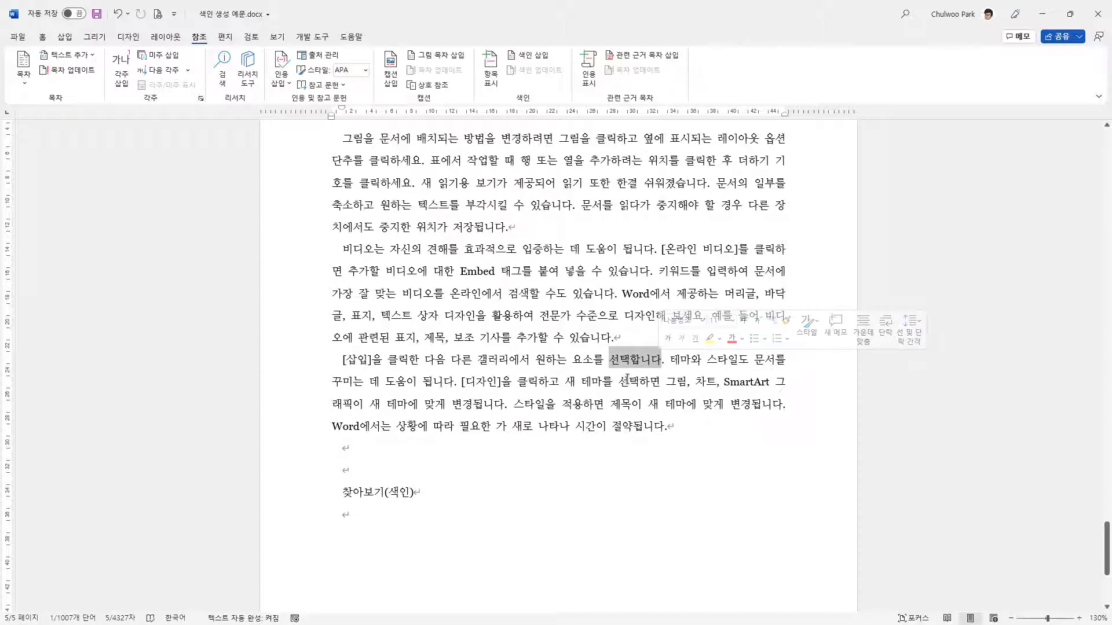
pyautogui.moveTo(619, 381); pyautogui.dragTo(659, 382)
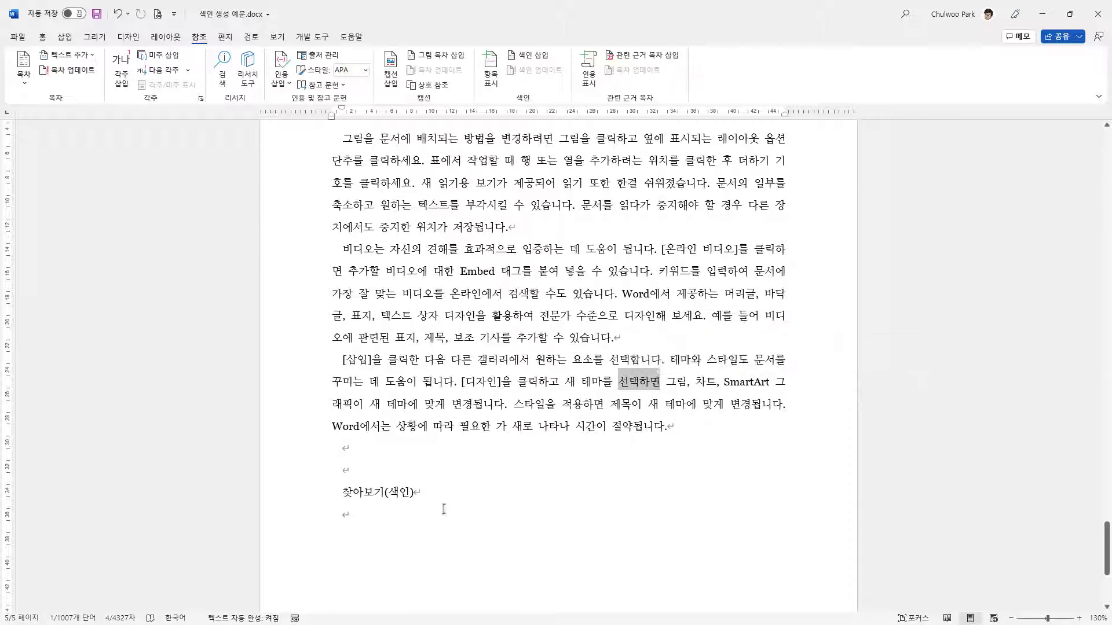
pyautogui.click(398, 528)
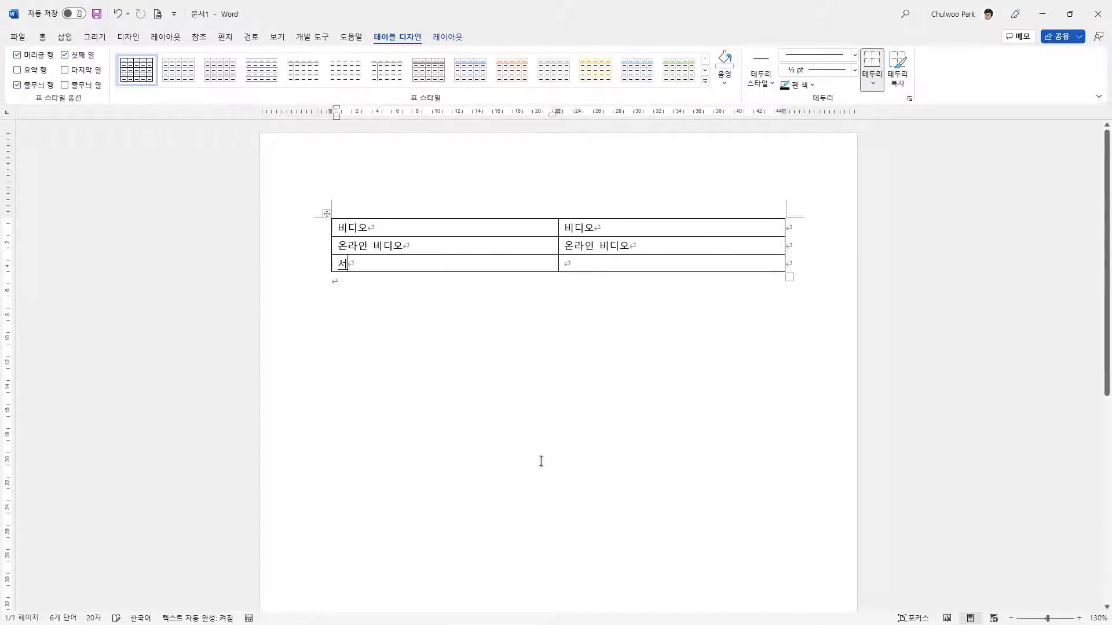
pyautogui.write('택하면')
pyautogui.press('Tab')
pyautogui.write('선택하다')
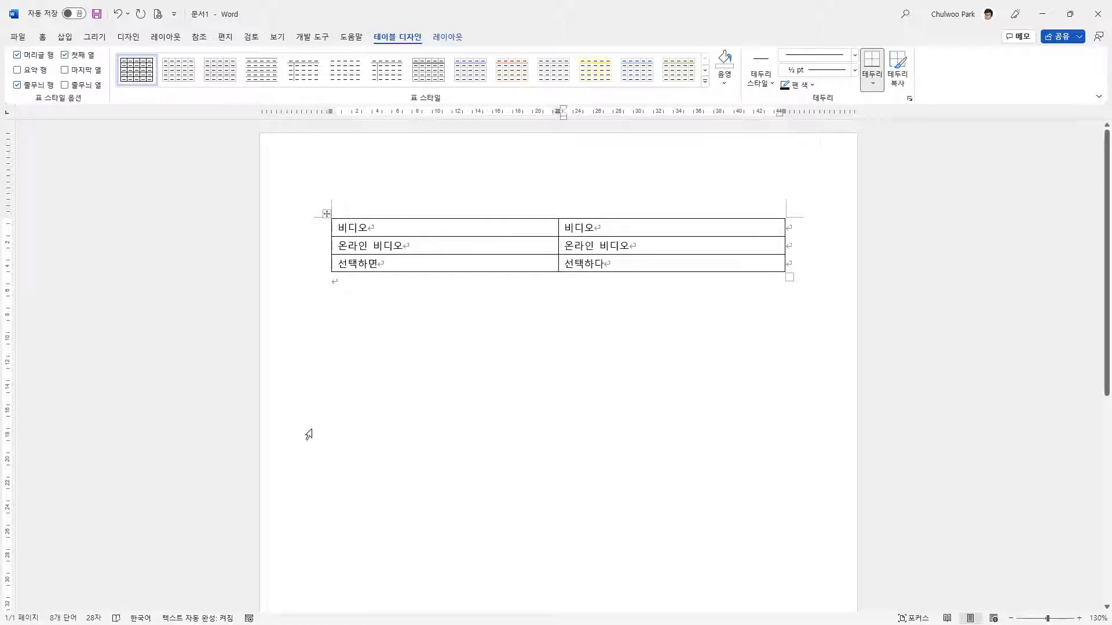
# Step: Add a fourth row to the table with 선택합니다 in the first cell and 선택하다 in the second
pyautogui.click(366, 265)
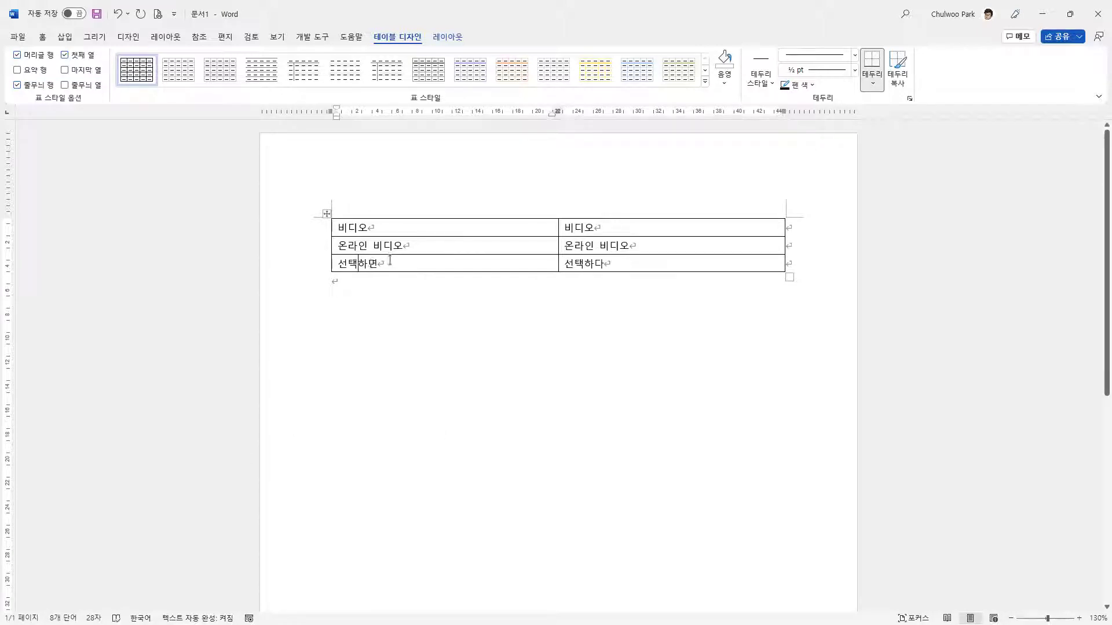
pyautogui.click(621, 265)
pyautogui.press('Tab')
pyautogui.write('선택합니')
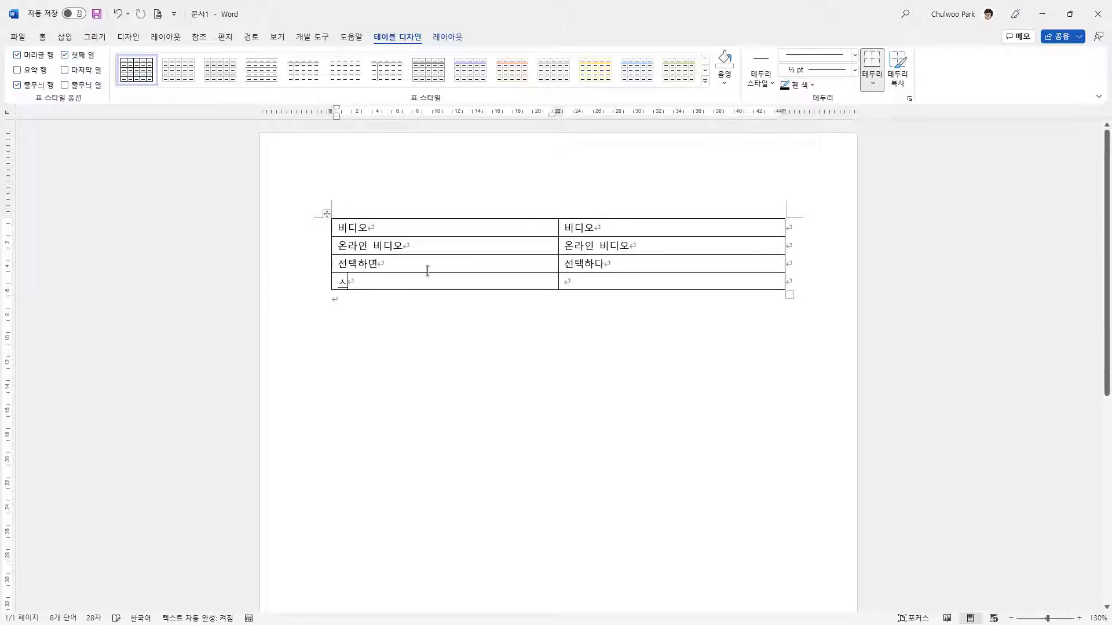
pyautogui.write('다')
pyautogui.click(597, 283)
pyautogui.write('선택')
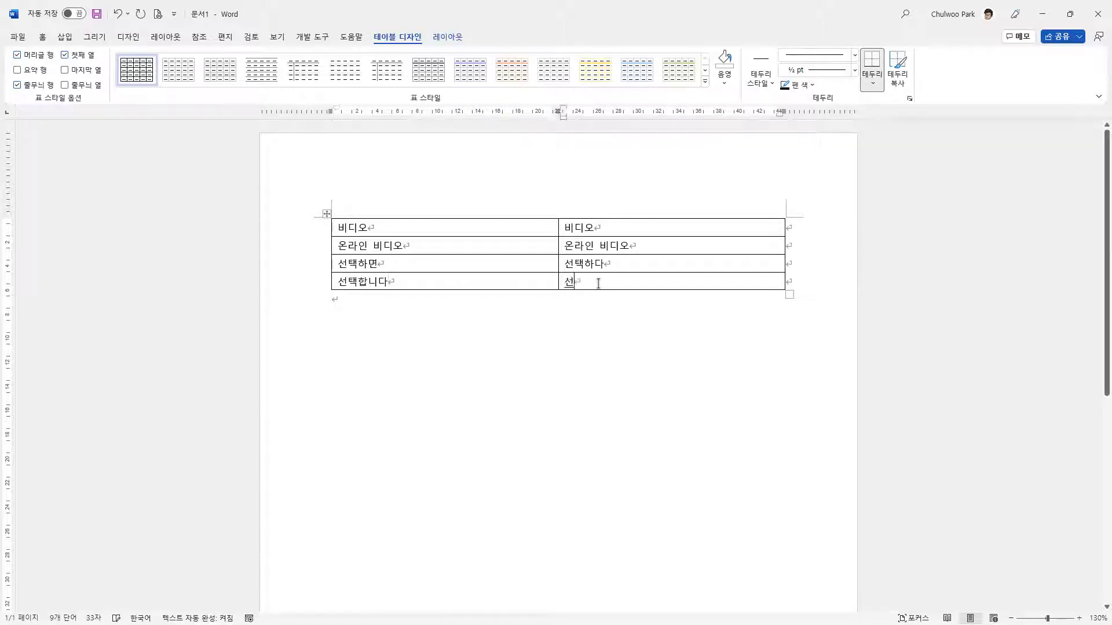
pyautogui.write('하다')
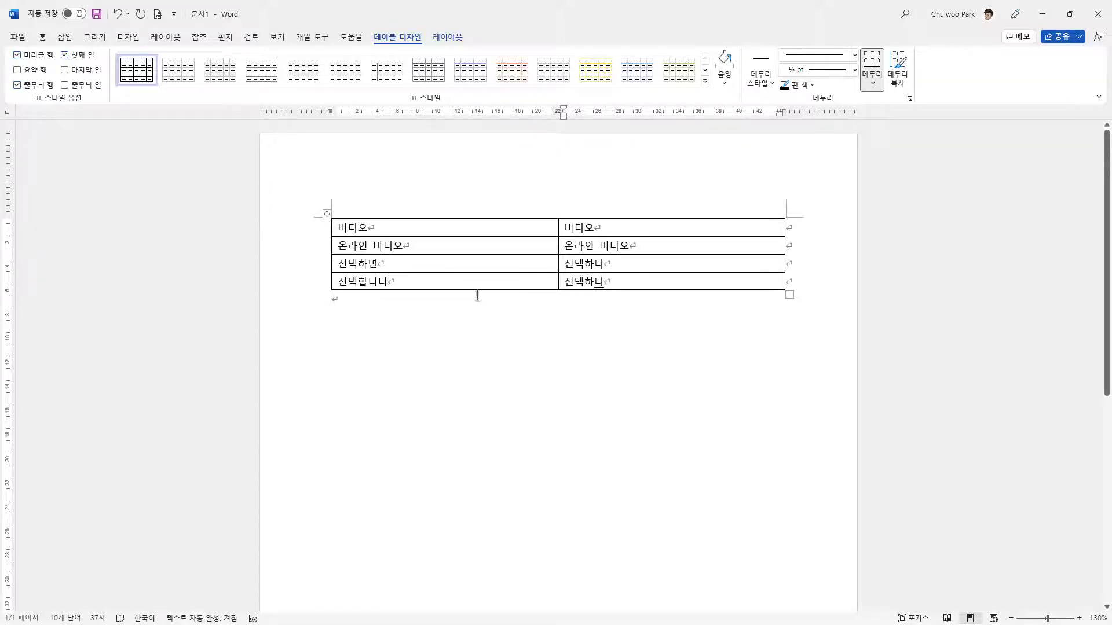
# Step: Save the table document as 색인용 용어집.docx and close it
pyautogui.click(480, 304)
pyautogui.click(633, 281)
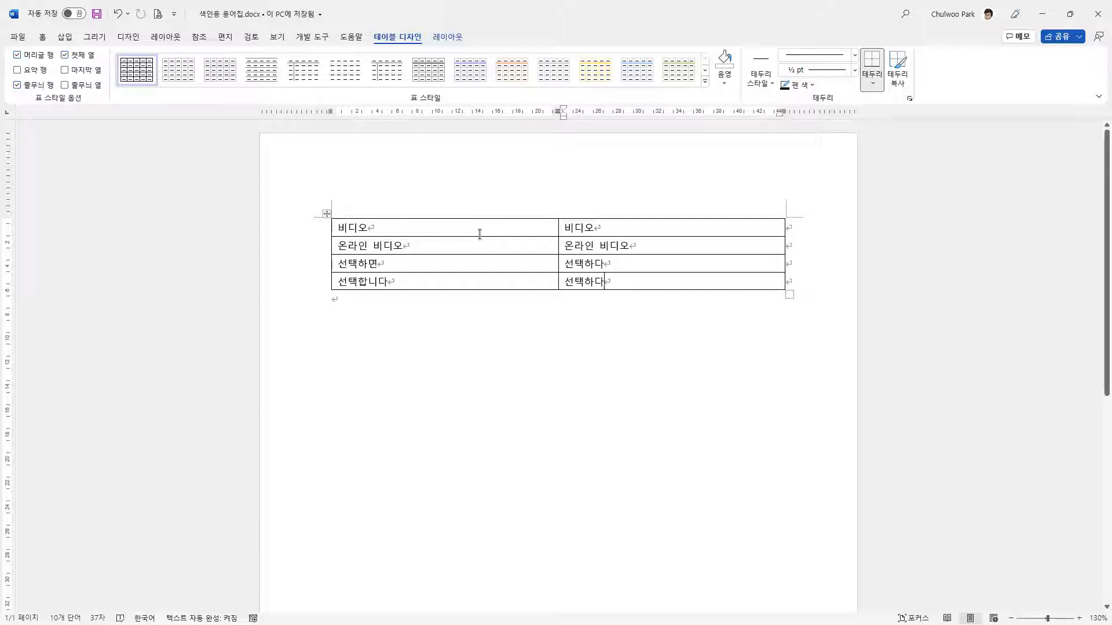
pyautogui.click(1097, 13)
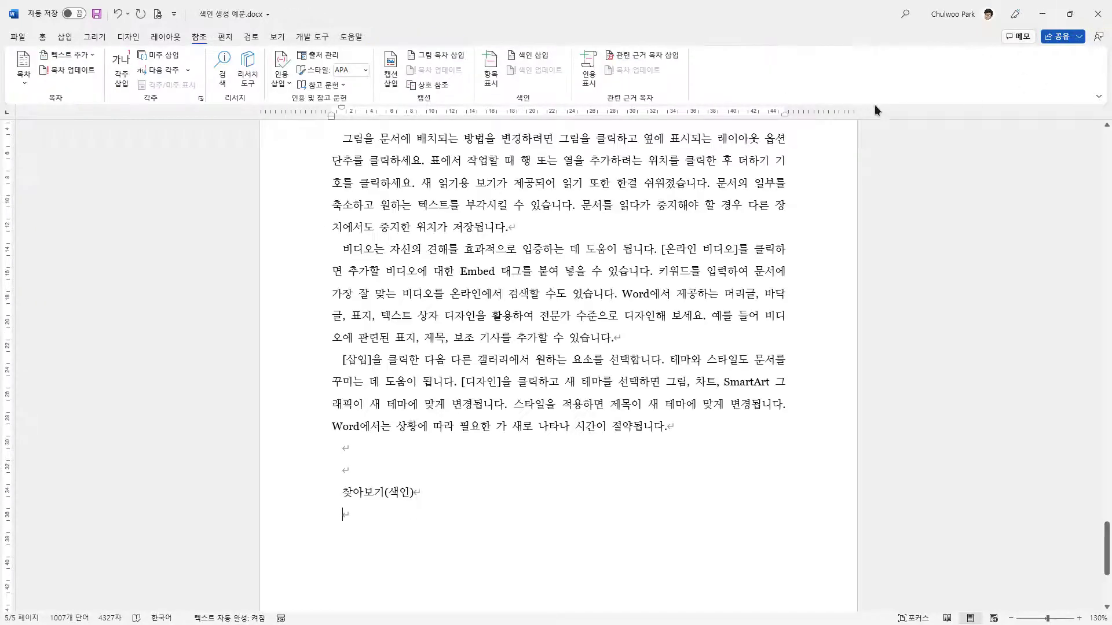
# Step: Automatically mark the index entries in 색인 생성 예문.docx using the saved concordance file 색인용 용어집.docx
pyautogui.click(536, 55)
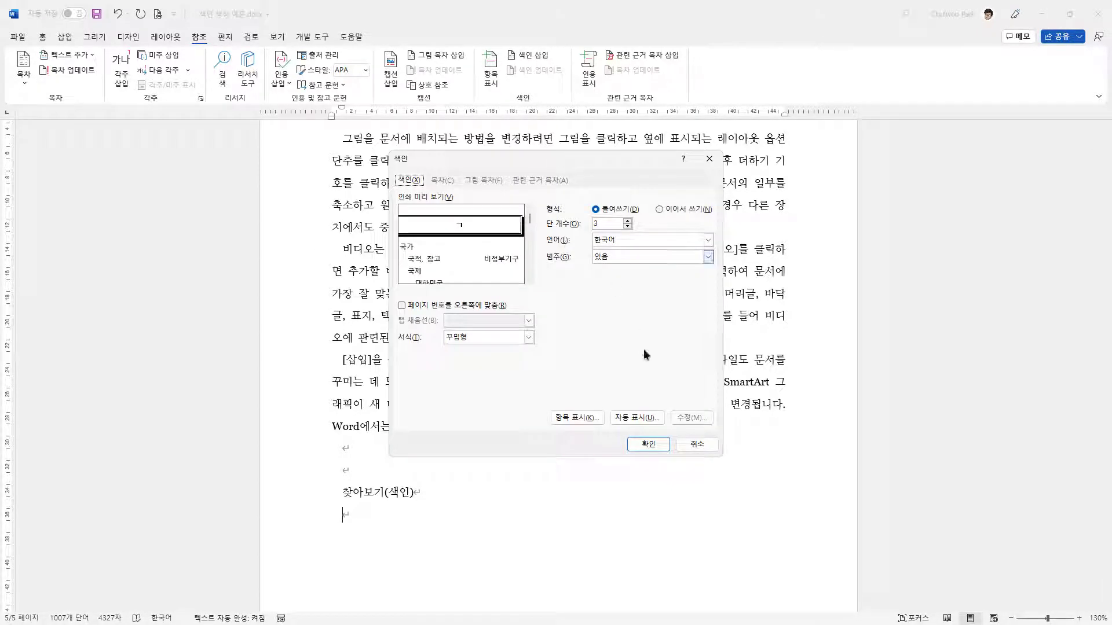
pyautogui.click(626, 422)
pyautogui.click(637, 419)
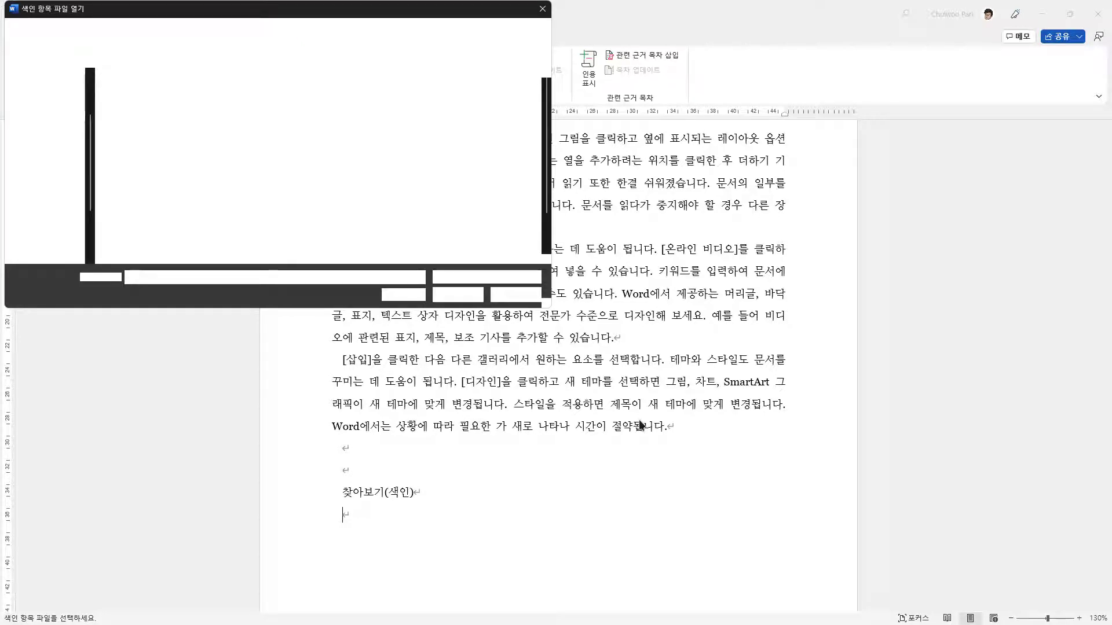
pyautogui.click(465, 301)
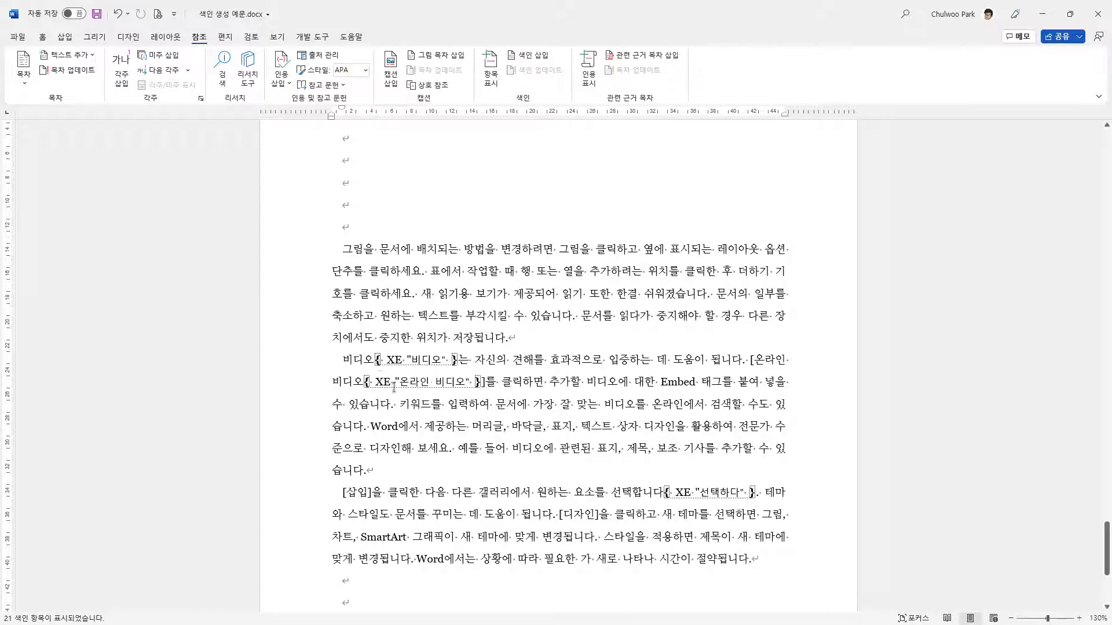
# Step: Insert a three-column index in the 꾸밈형 format on the empty line below the 찾아보기(색인) heading
pyautogui.scroll(-3, 435, 488)
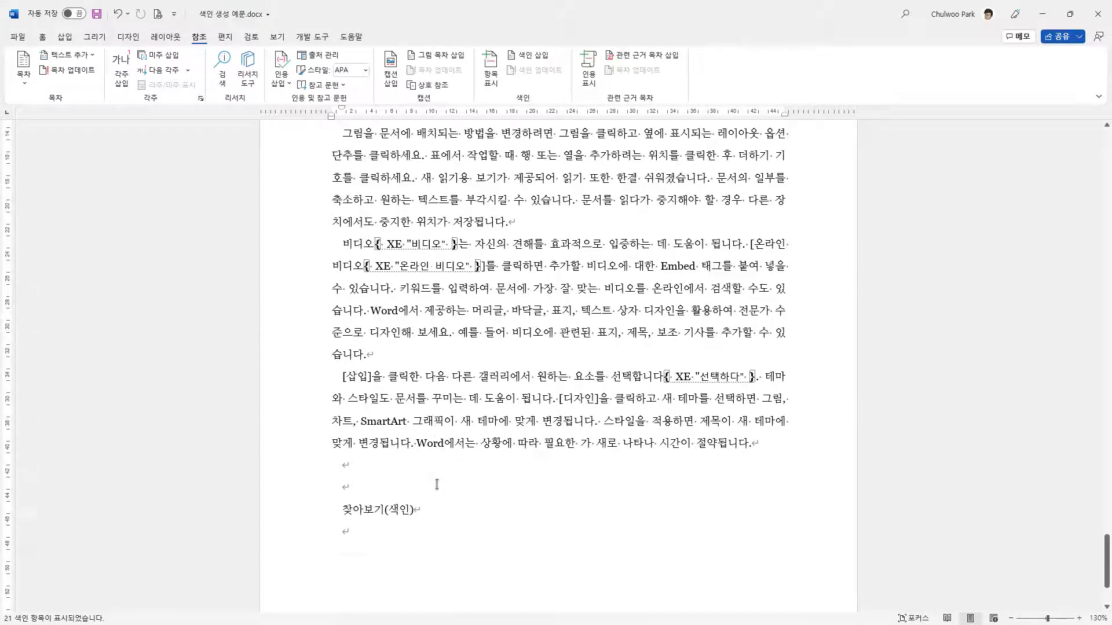
pyautogui.click(347, 478)
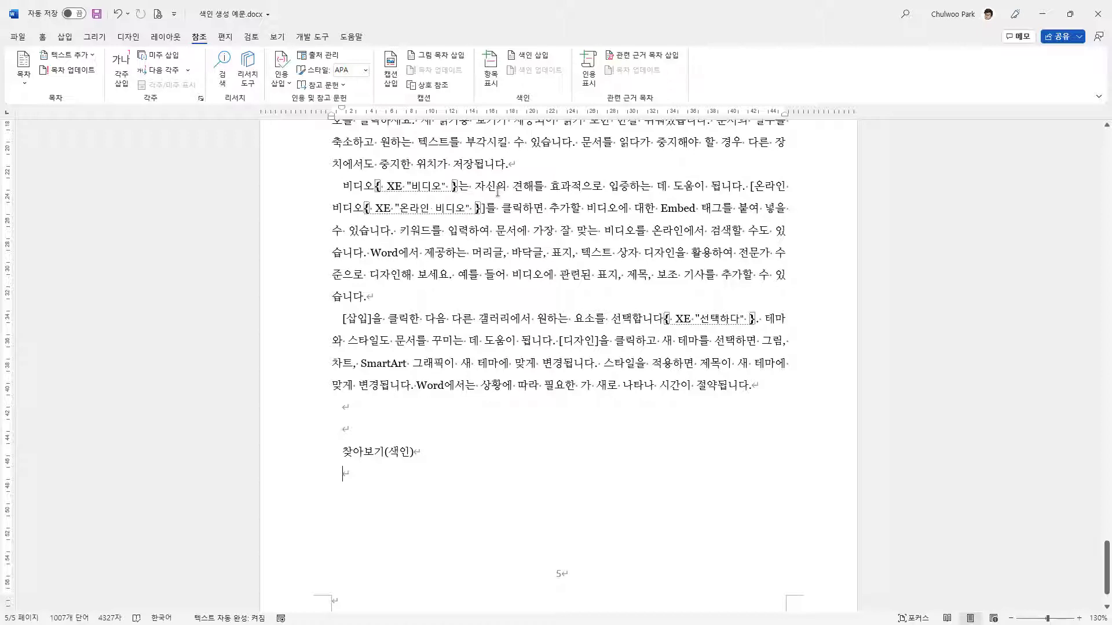
pyautogui.click(540, 58)
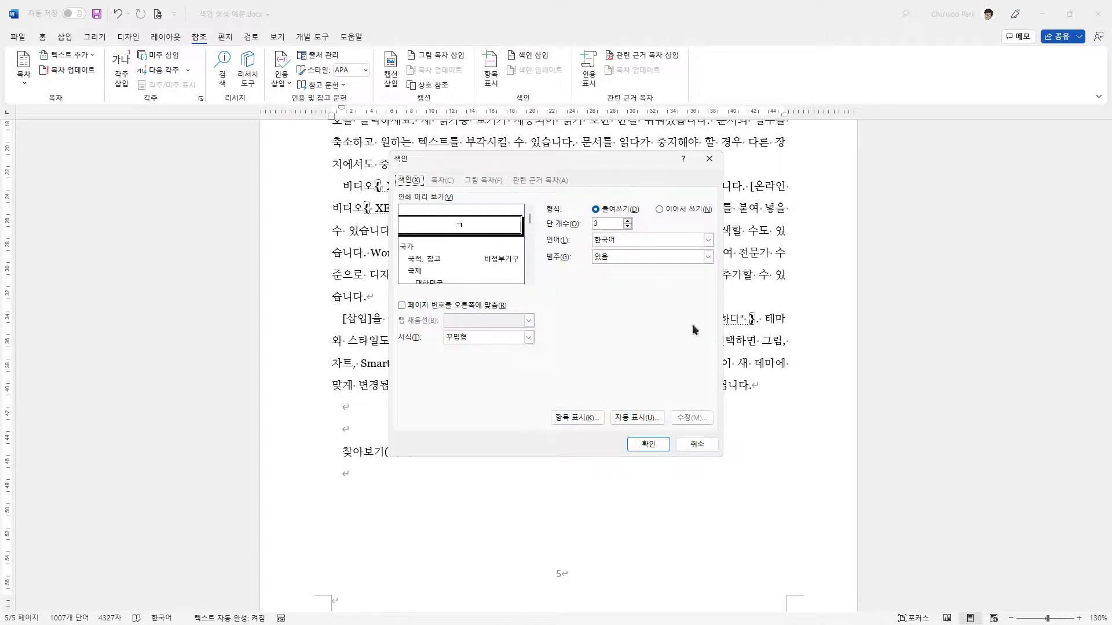
pyautogui.click(650, 445)
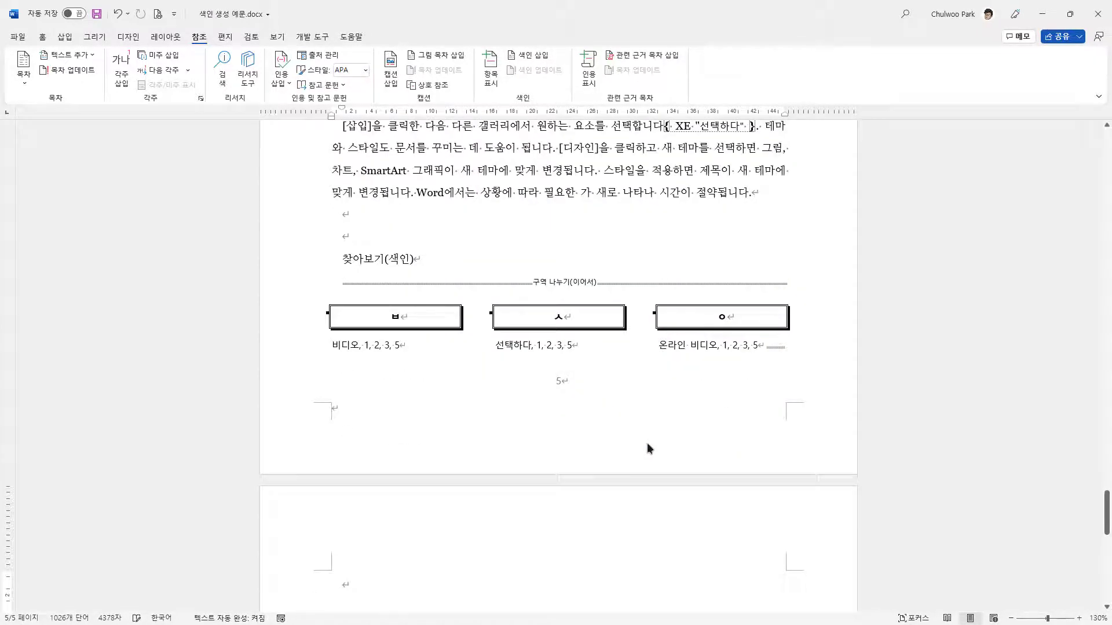
# Step: Examine the 선택하다 entry in the index and compare it with the words 선택합니다 and 선택하면 in the paragraph above
pyautogui.scroll(-1, 568, 418)
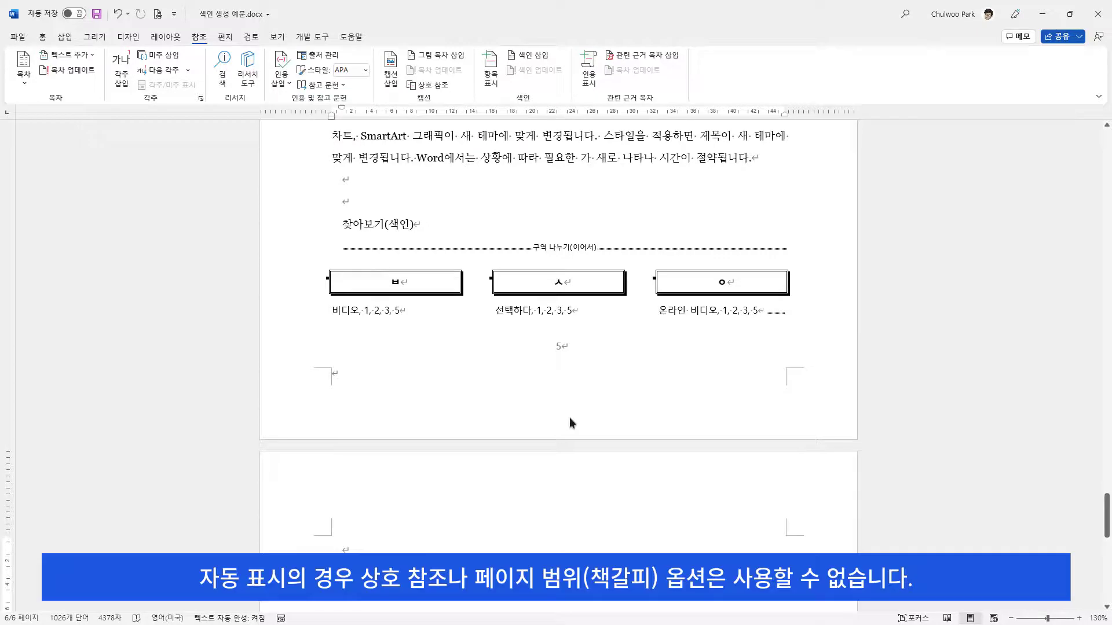
pyautogui.doubleClick(503, 312)
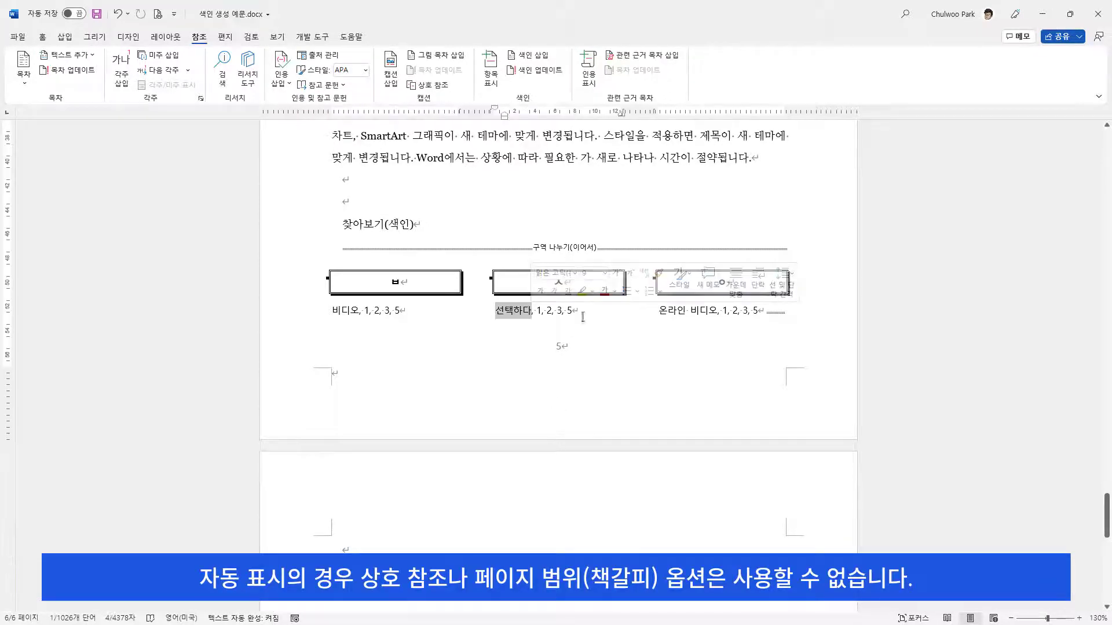
pyautogui.click(515, 316)
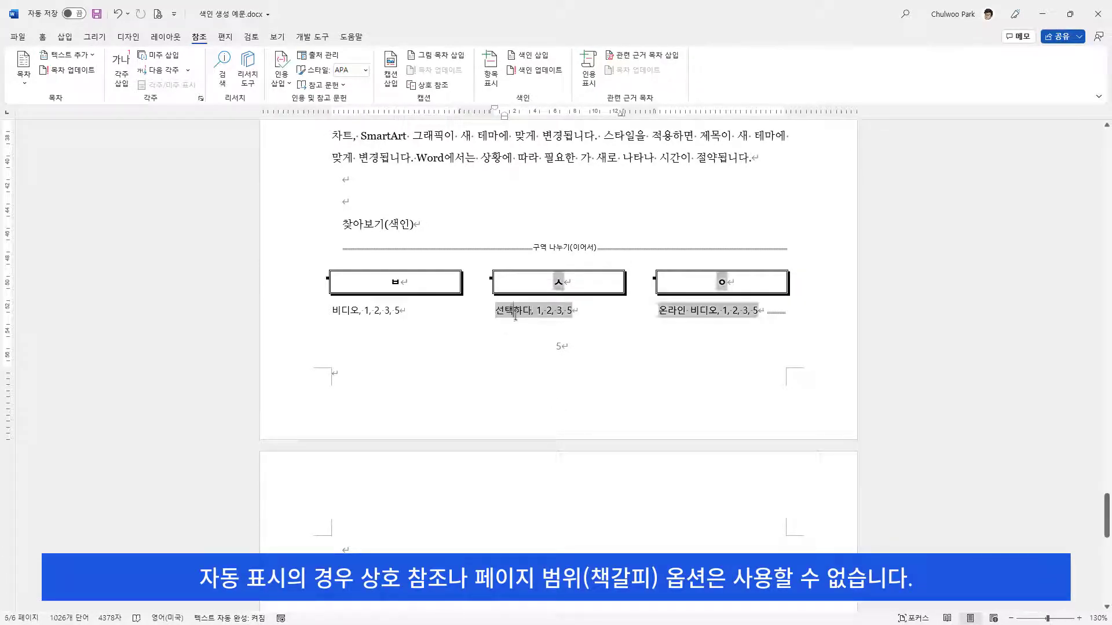
pyautogui.scroll(5, 624, 220)
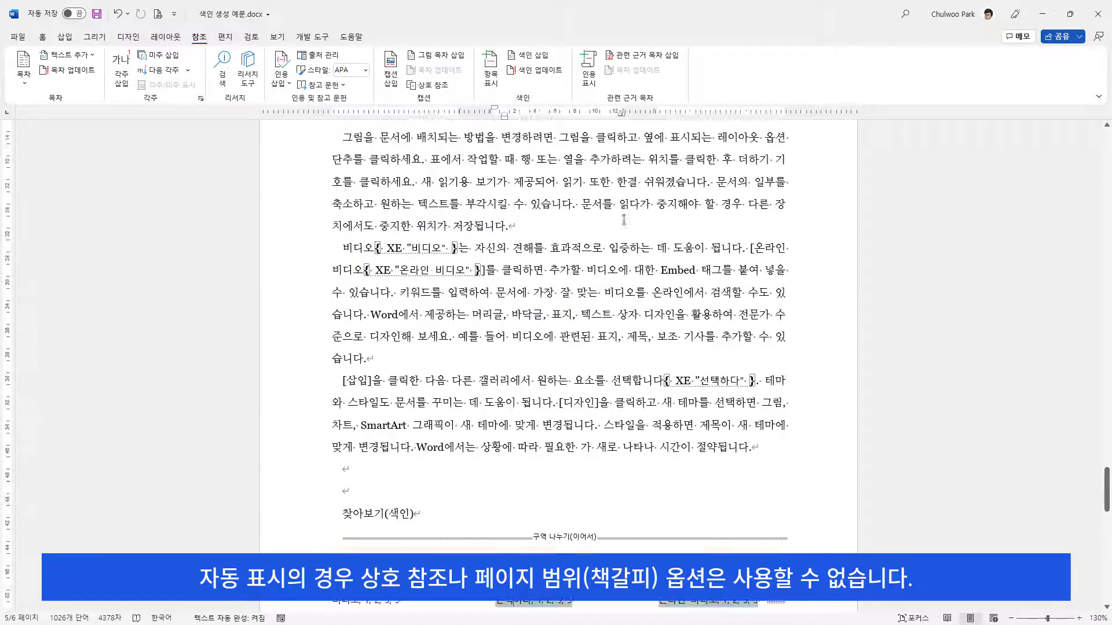
pyautogui.scroll(3, 623, 220)
pyautogui.scroll(-4, 652, 291)
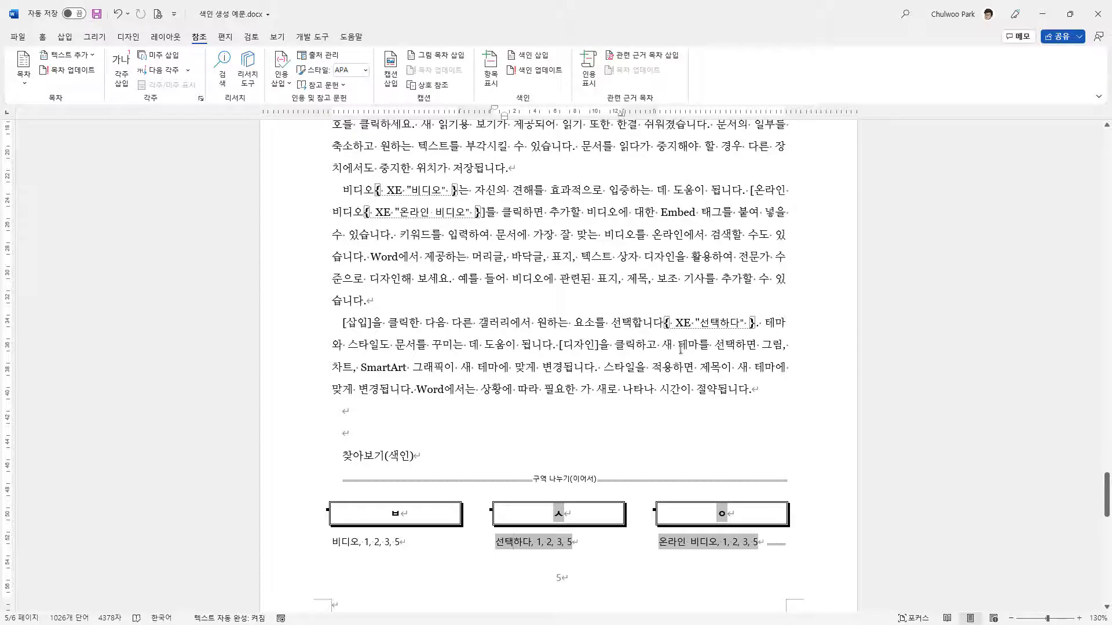
pyautogui.click(722, 362)
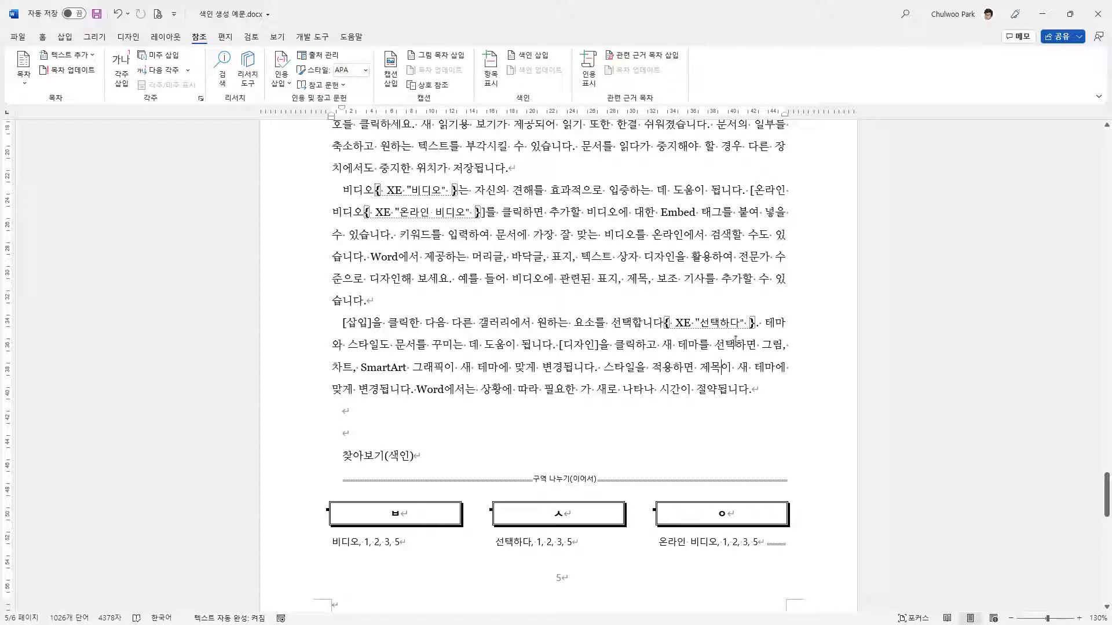
pyautogui.doubleClick(721, 345)
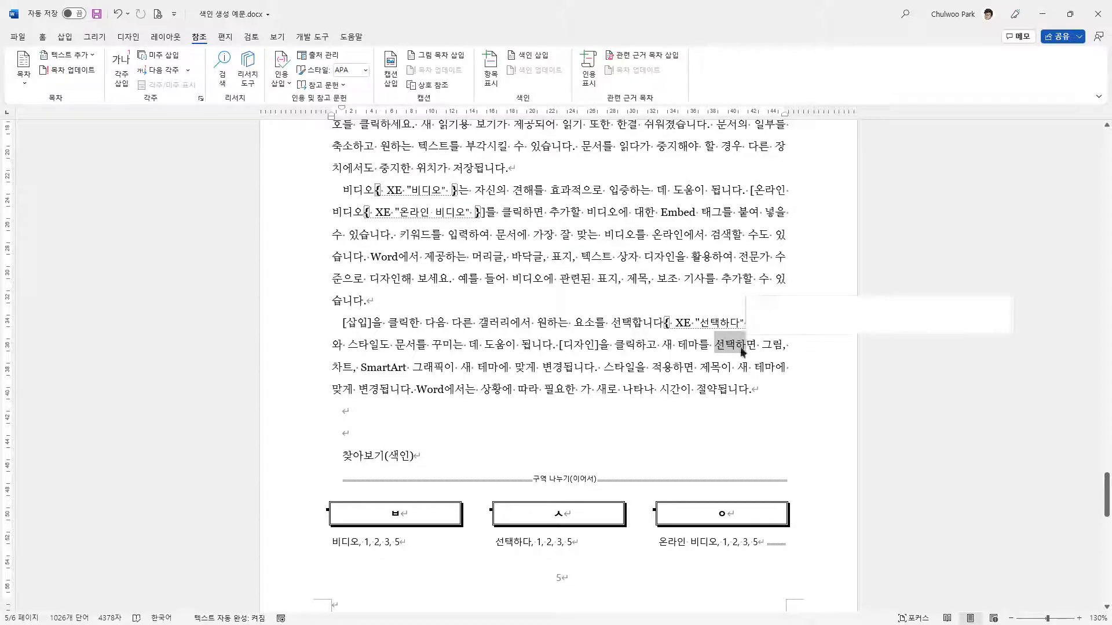
pyautogui.click(567, 398)
# Step: Examine the automatically marked XE fields paragraph by paragraph, from the first page to the 비디오 field on the second page
pyautogui.scroll(2, 567, 398)
pyautogui.scroll(7, 567, 398)
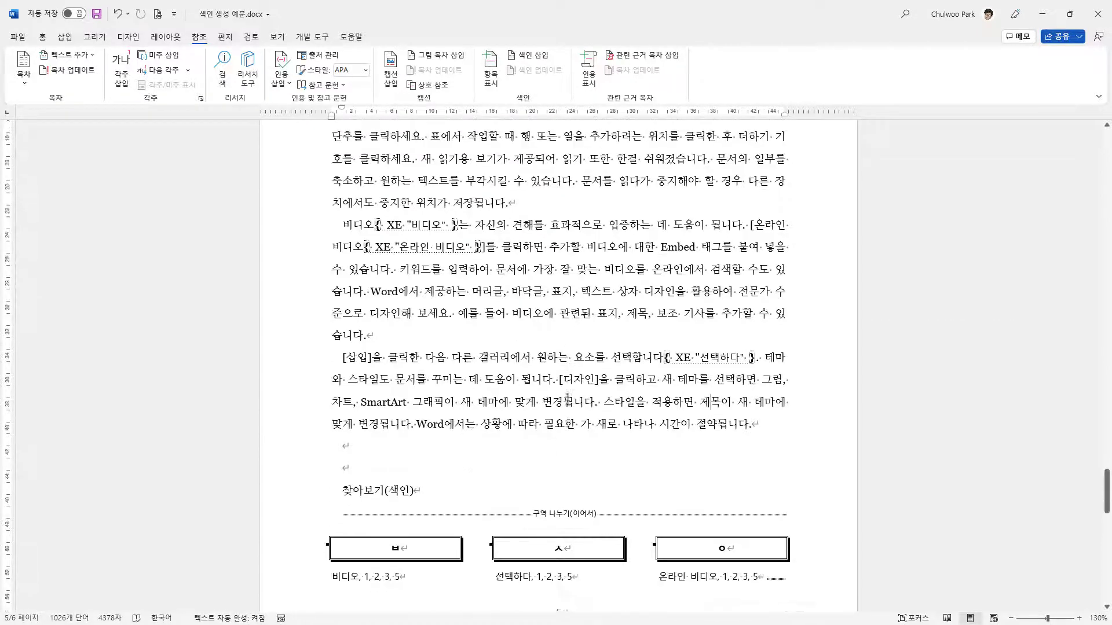
pyautogui.scroll(2, 566, 399)
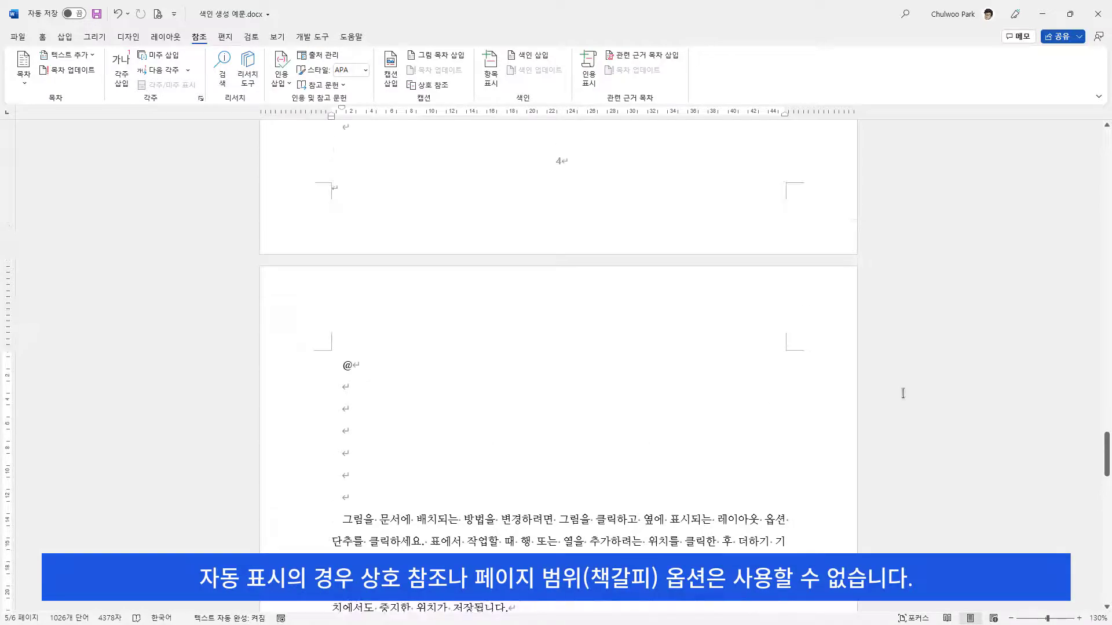
pyautogui.moveTo(1107, 454); pyautogui.dragTo(1065, 133)
pyautogui.scroll(-2, 491, 360)
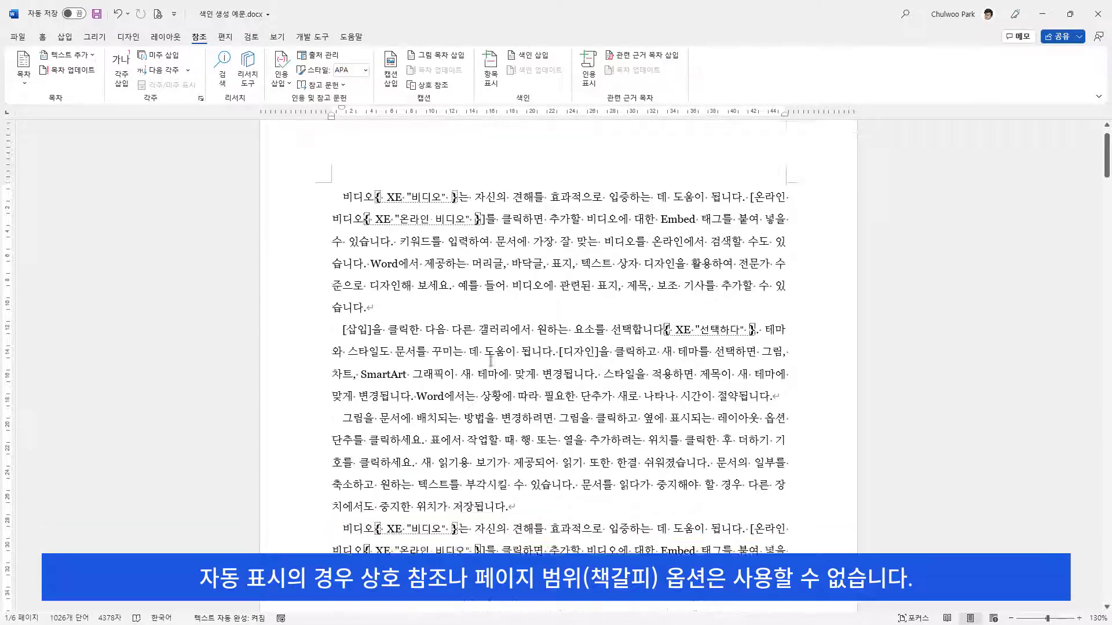
pyautogui.scroll(-1, 699, 380)
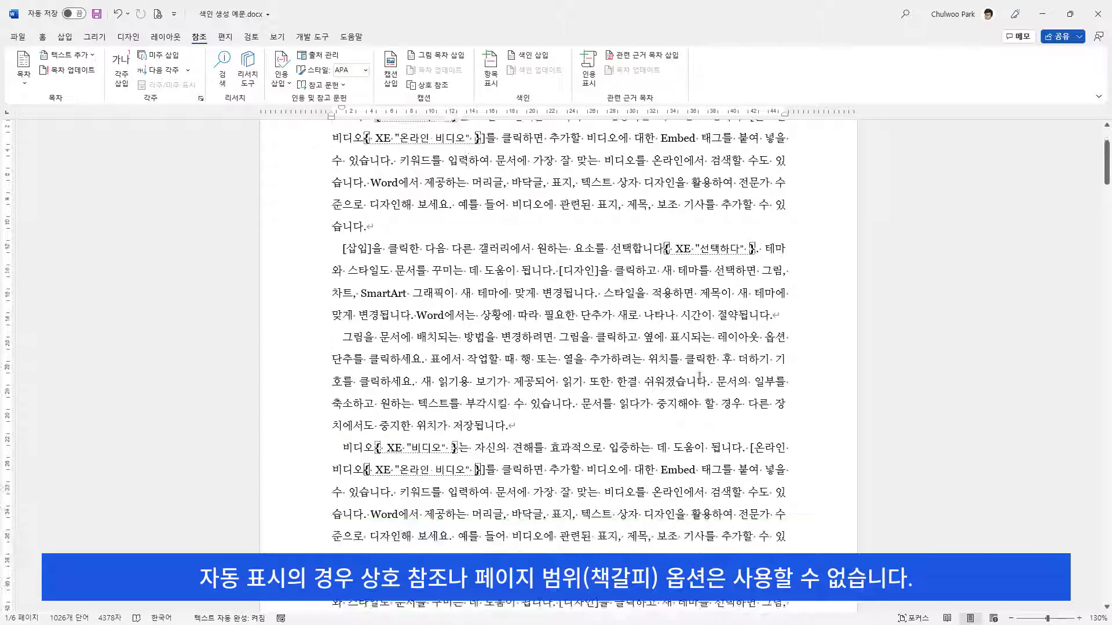
pyautogui.scroll(2, 699, 380)
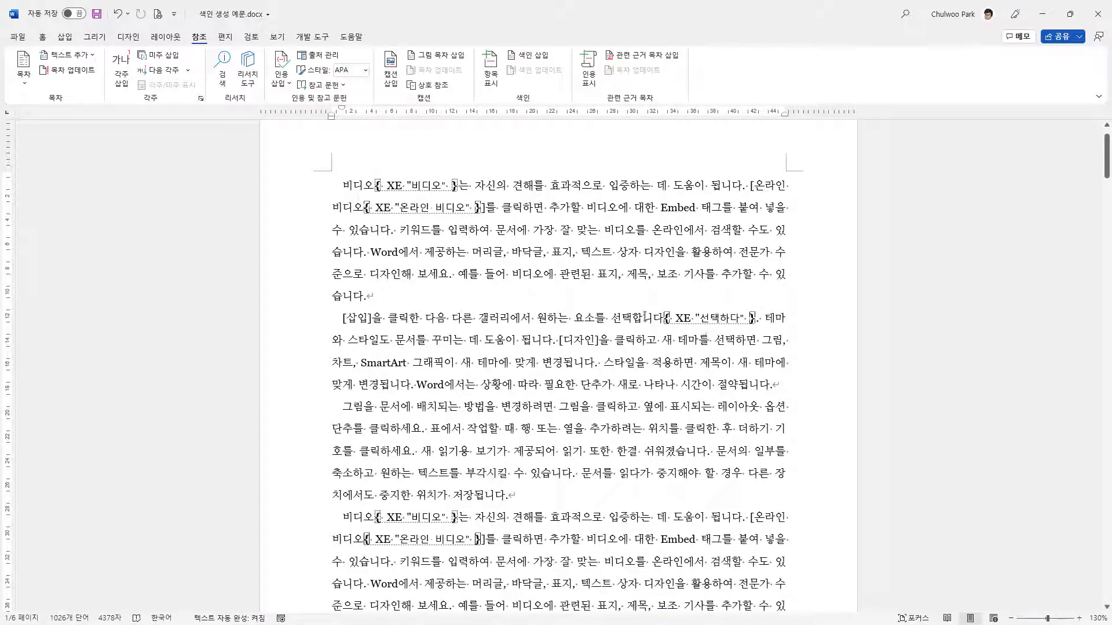
pyautogui.moveTo(341, 318); pyautogui.dragTo(581, 385)
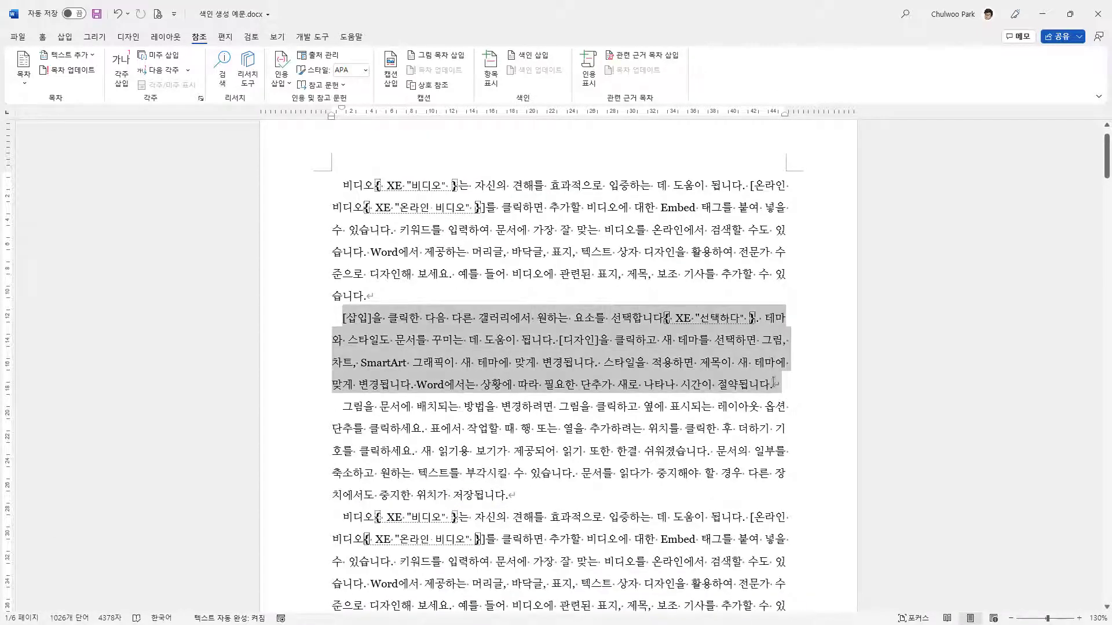
pyautogui.scroll(-4, 581, 381)
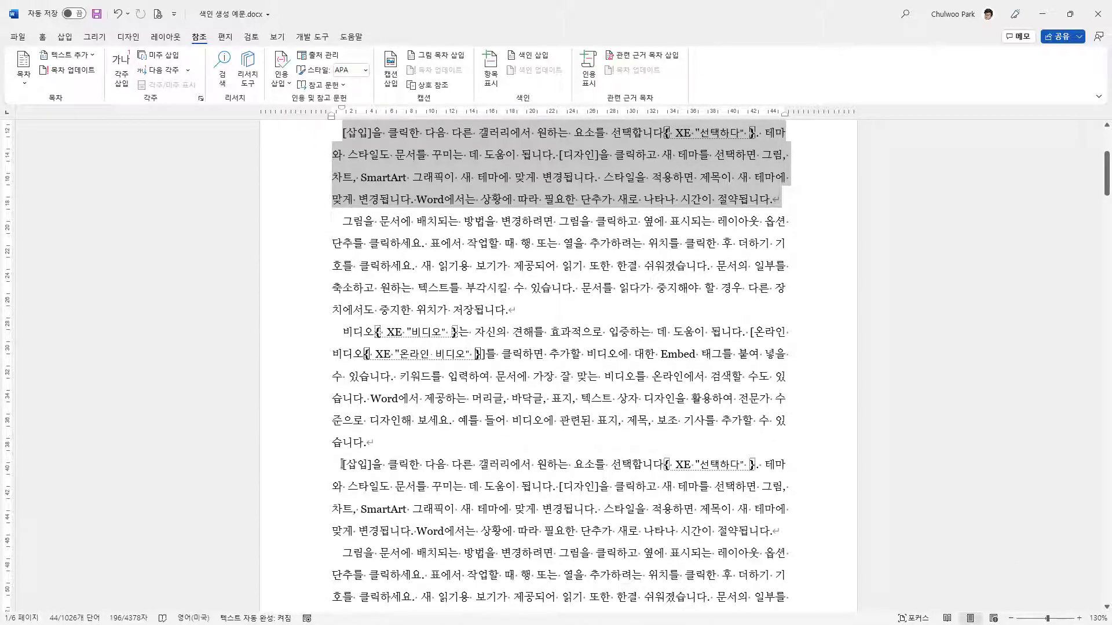
pyautogui.moveTo(342, 464); pyautogui.dragTo(756, 487)
pyautogui.scroll(-5, 658, 496)
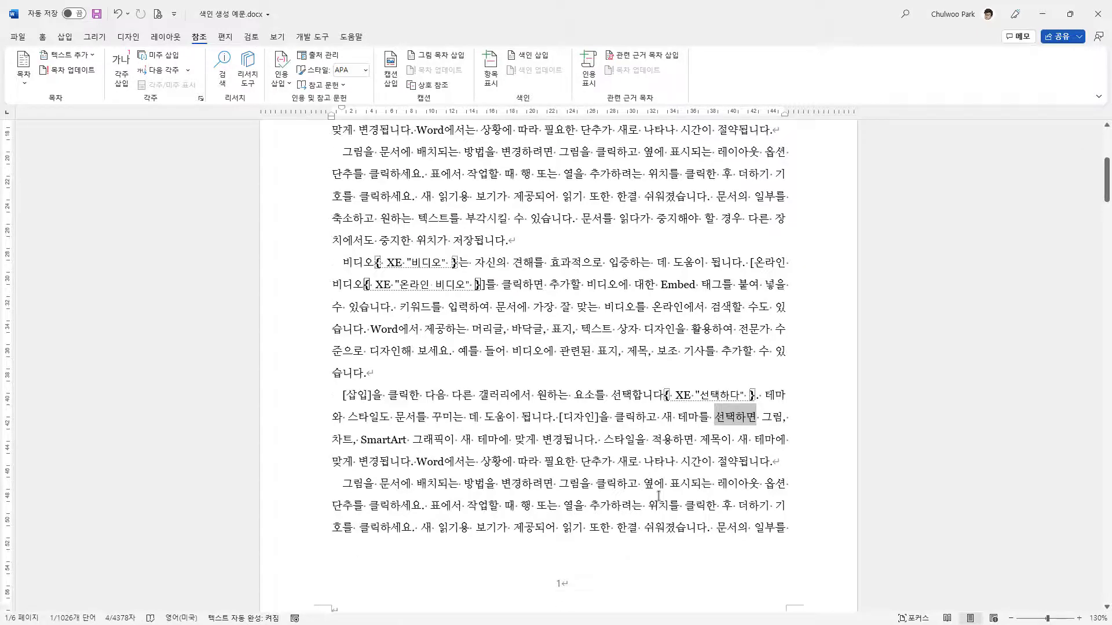
pyautogui.scroll(-7, 658, 496)
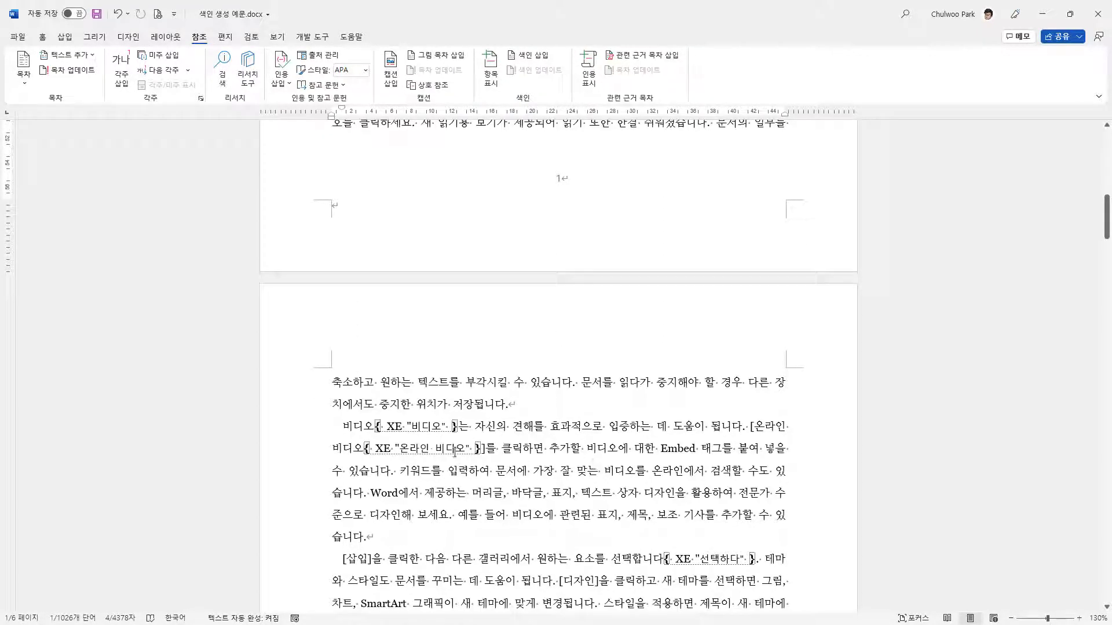
pyautogui.moveTo(343, 427); pyautogui.dragTo(458, 427)
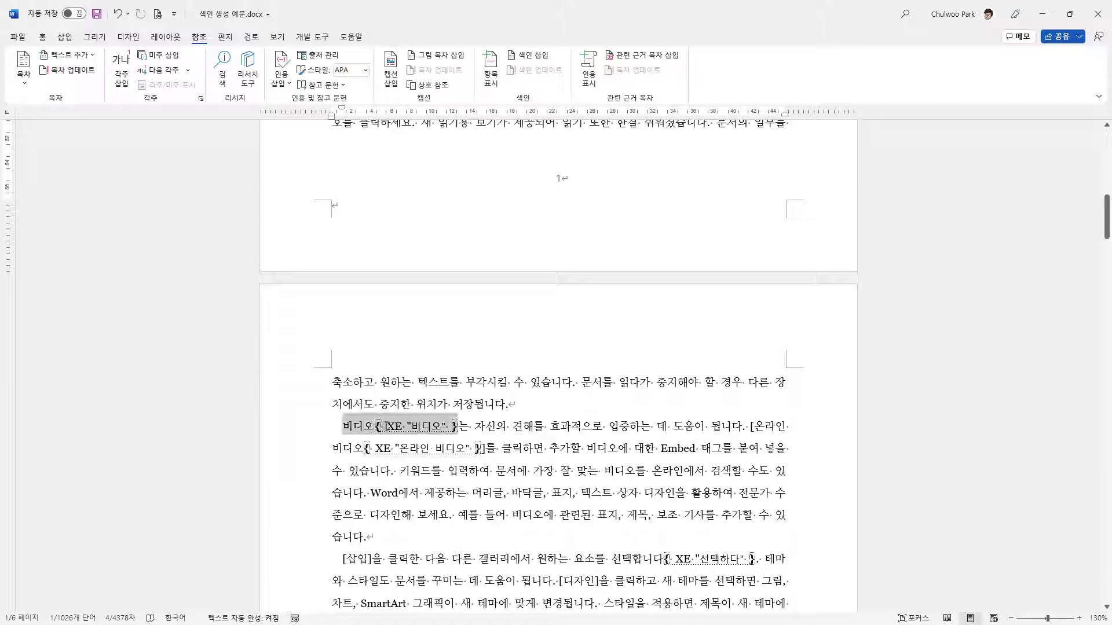
# Step: Examine the 비디오 occurrences in the second page's video paragraph, comparing the words with and without an XE field
pyautogui.doubleClick(597, 447)
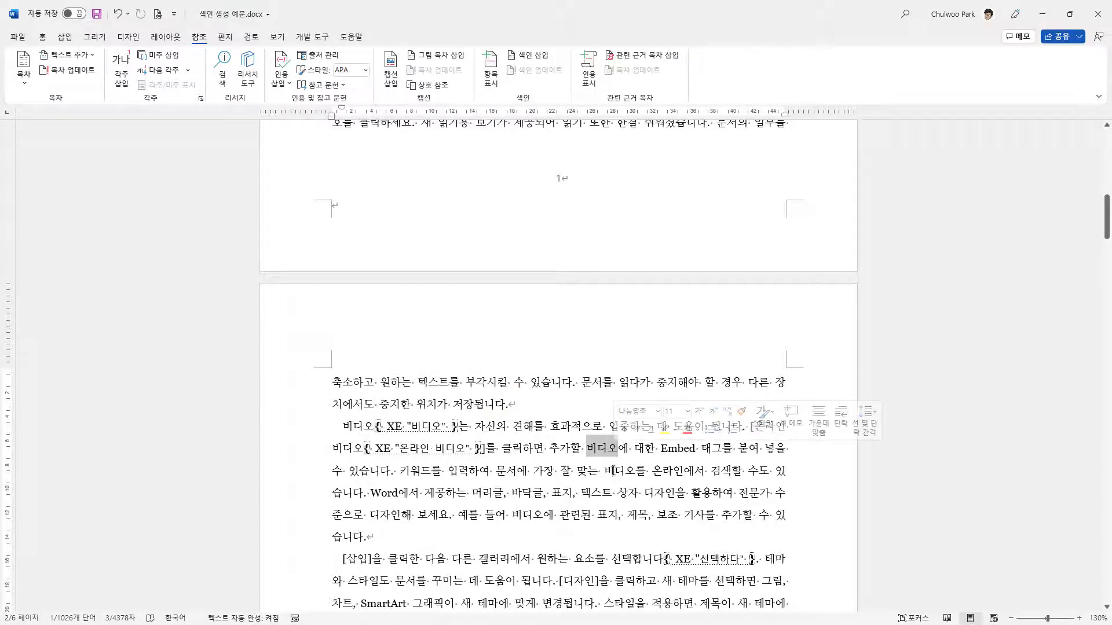
pyautogui.click(360, 432)
pyautogui.moveTo(343, 427); pyautogui.dragTo(415, 540)
pyautogui.click(386, 538)
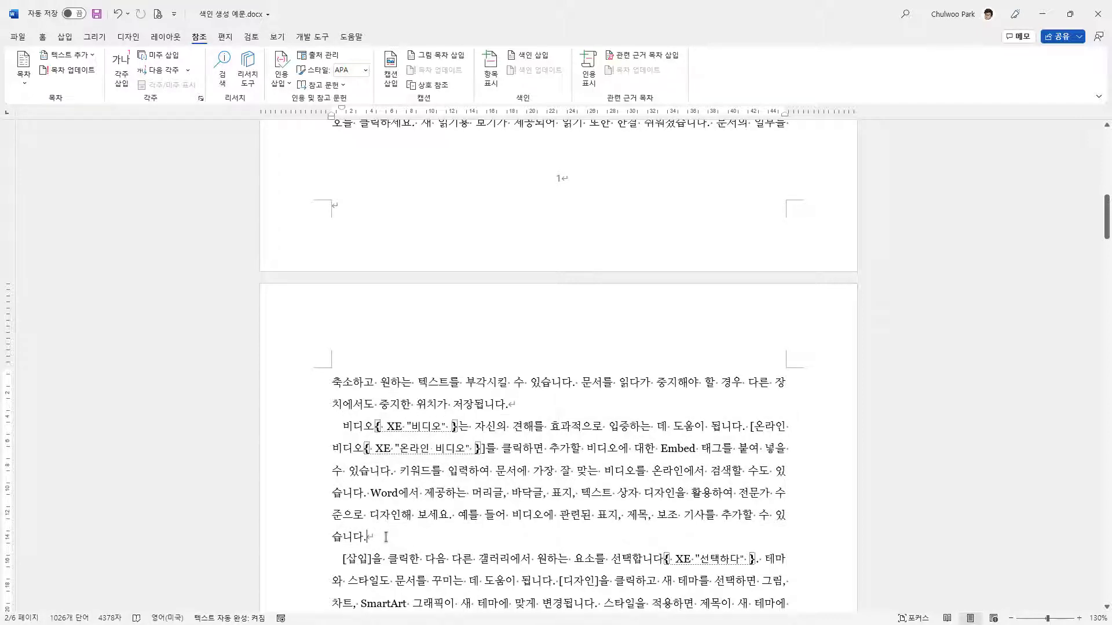
# Step: Mark all occurrences of SmartArt 그래픽 as a main index entry for the current page, with italic page numbers
pyautogui.scroll(-1, 387, 537)
pyautogui.scroll(-3, 386, 534)
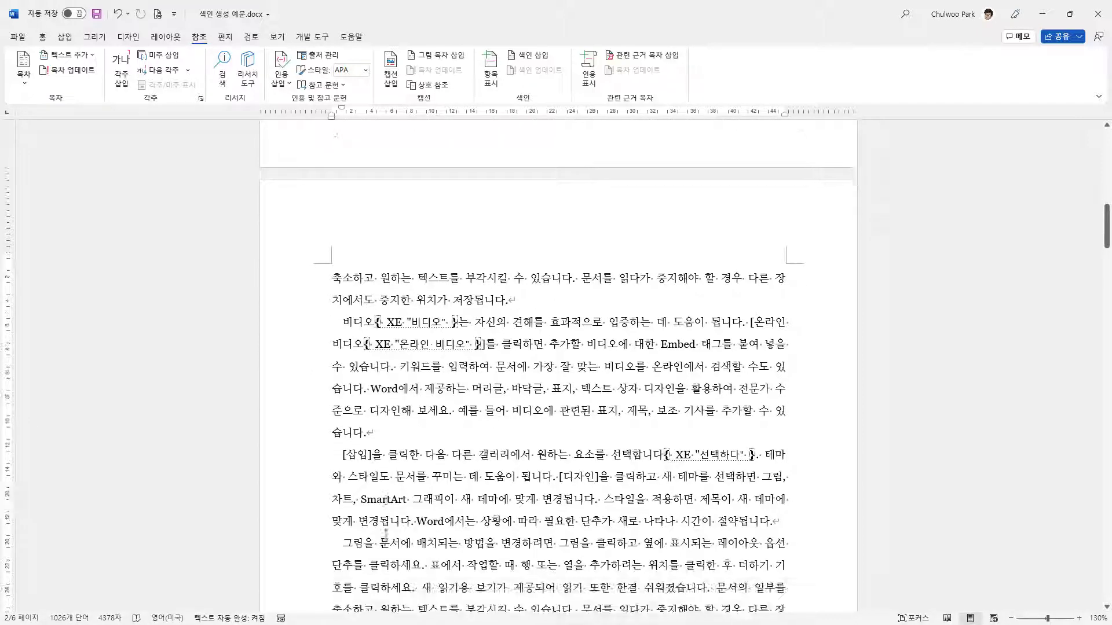
pyautogui.scroll(-2, 386, 533)
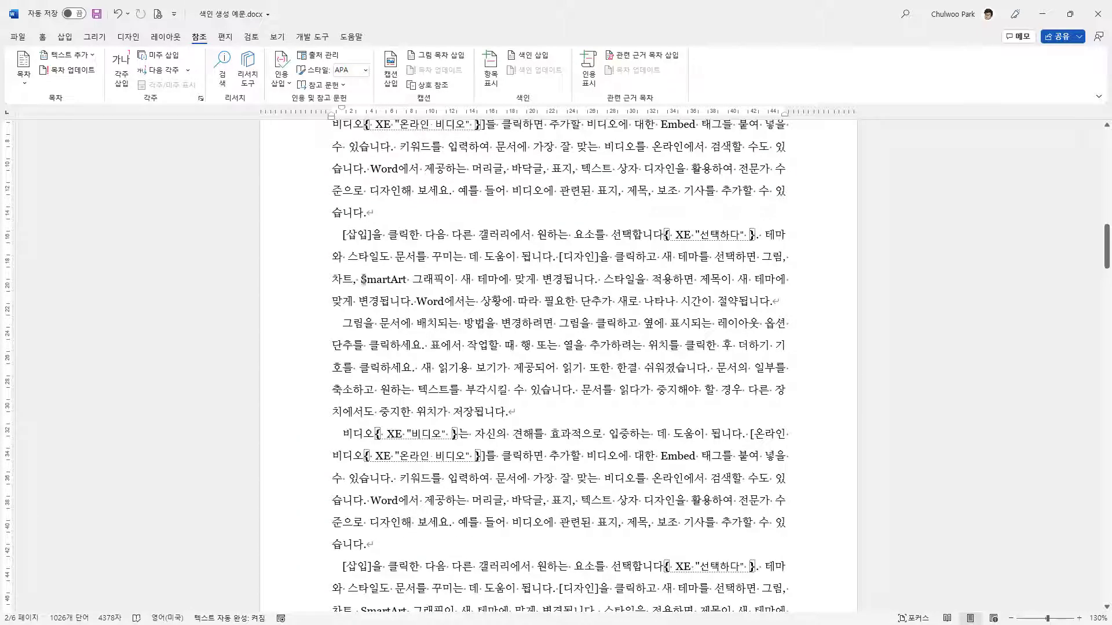
pyautogui.moveTo(360, 280); pyautogui.dragTo(443, 281)
pyautogui.click(495, 78)
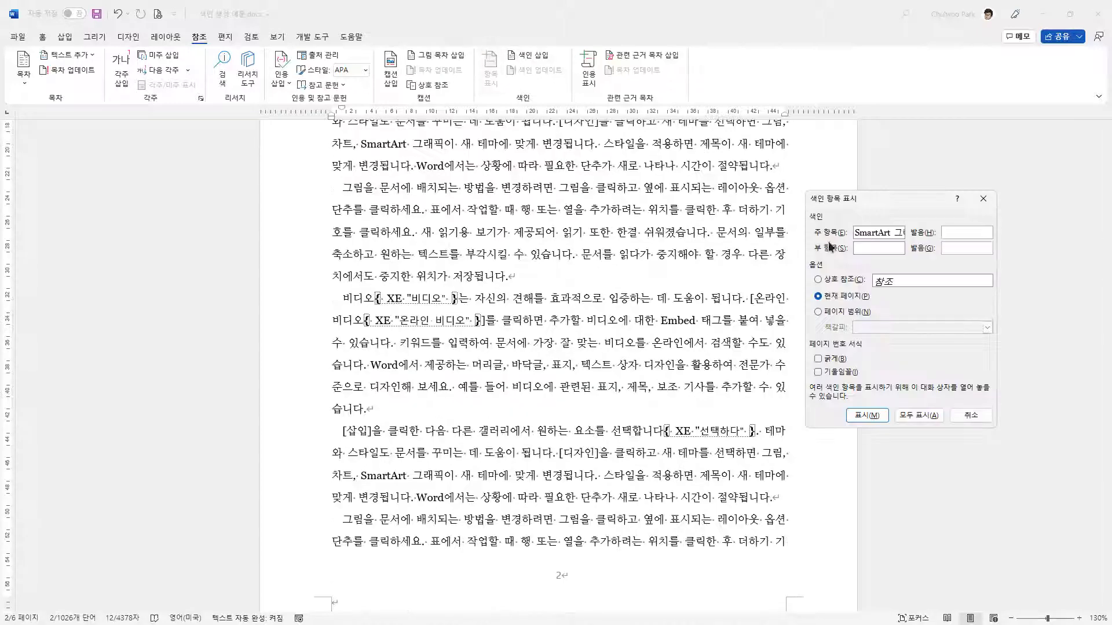
pyautogui.click(919, 415)
pyautogui.click(967, 415)
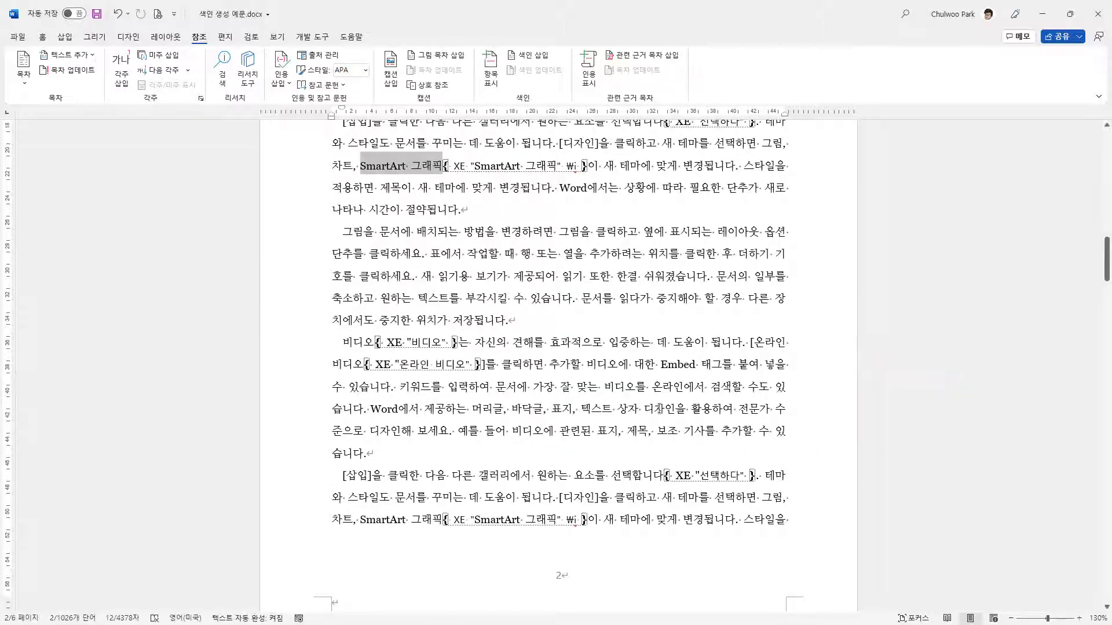
pyautogui.click(659, 342)
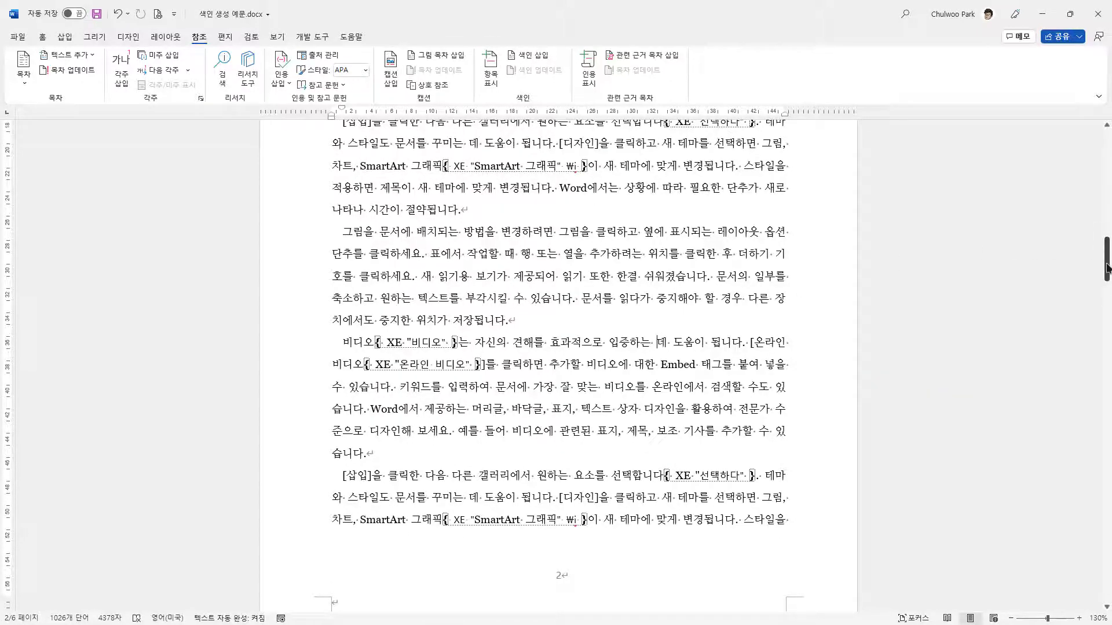
# Step: Update the index below the 찾아보기(색인) heading to include the manually marked entry
pyautogui.scroll(-10, 1097, 253)
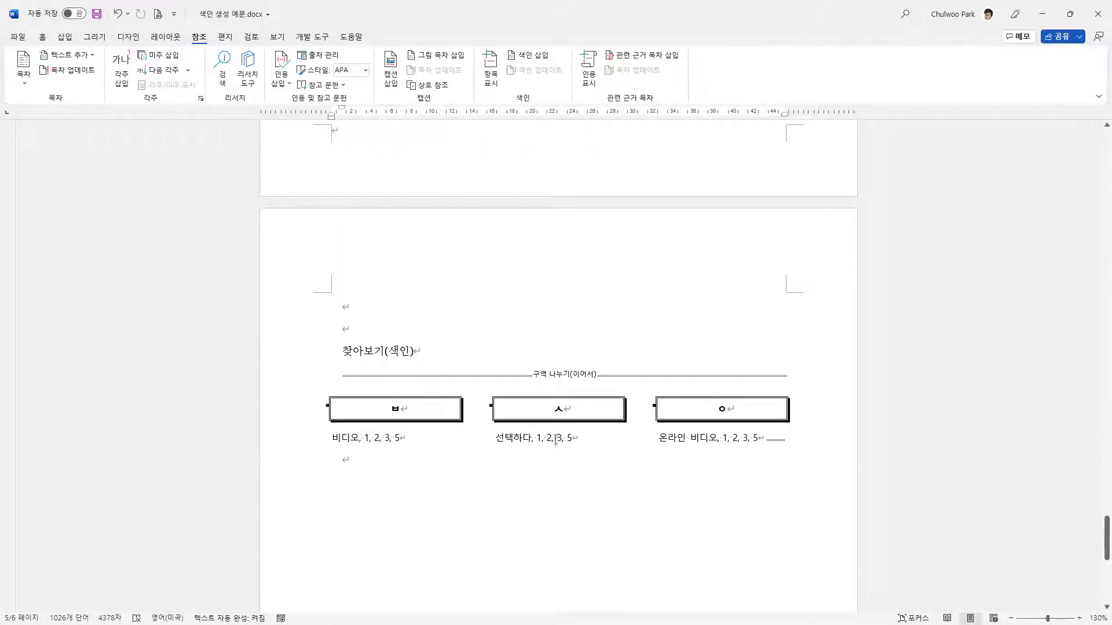
pyautogui.click(557, 438)
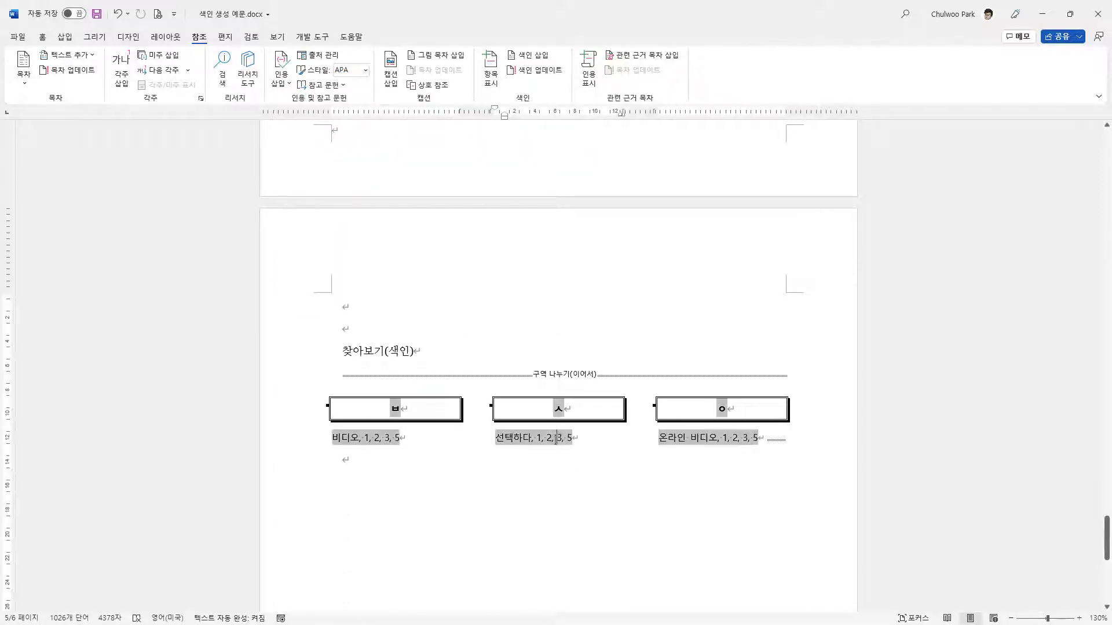
pyautogui.click(536, 70)
# Step: Examine the SmartArt 그래픽 and 선택하다 entries and their page numbers in the updated index
pyautogui.click(375, 438)
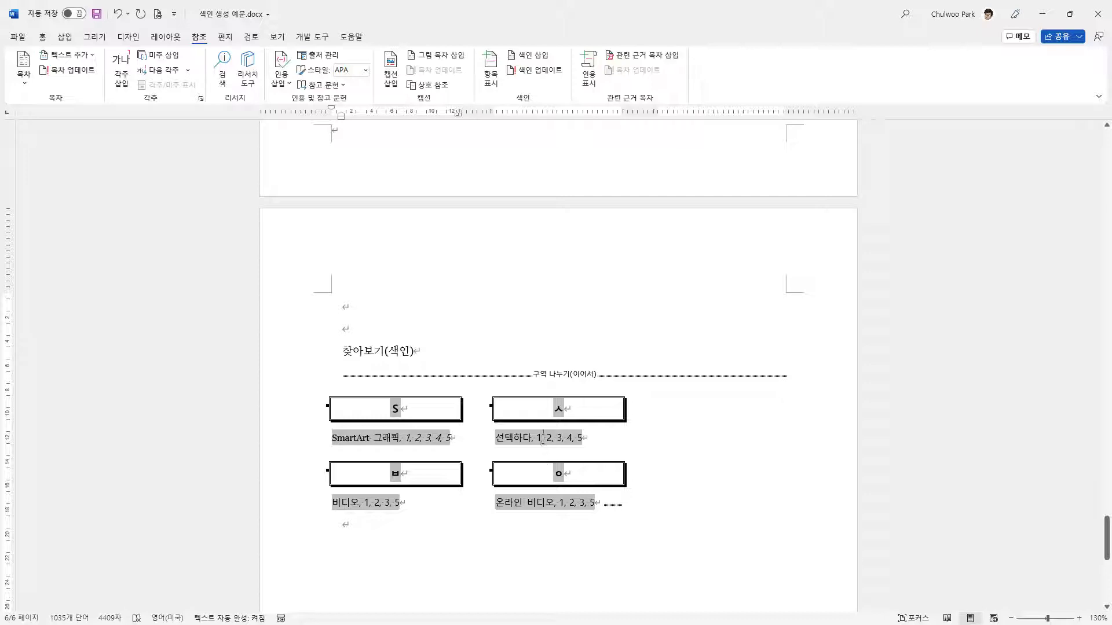
pyautogui.click(543, 438)
pyautogui.click(427, 438)
pyautogui.scroll(-2, 477, 479)
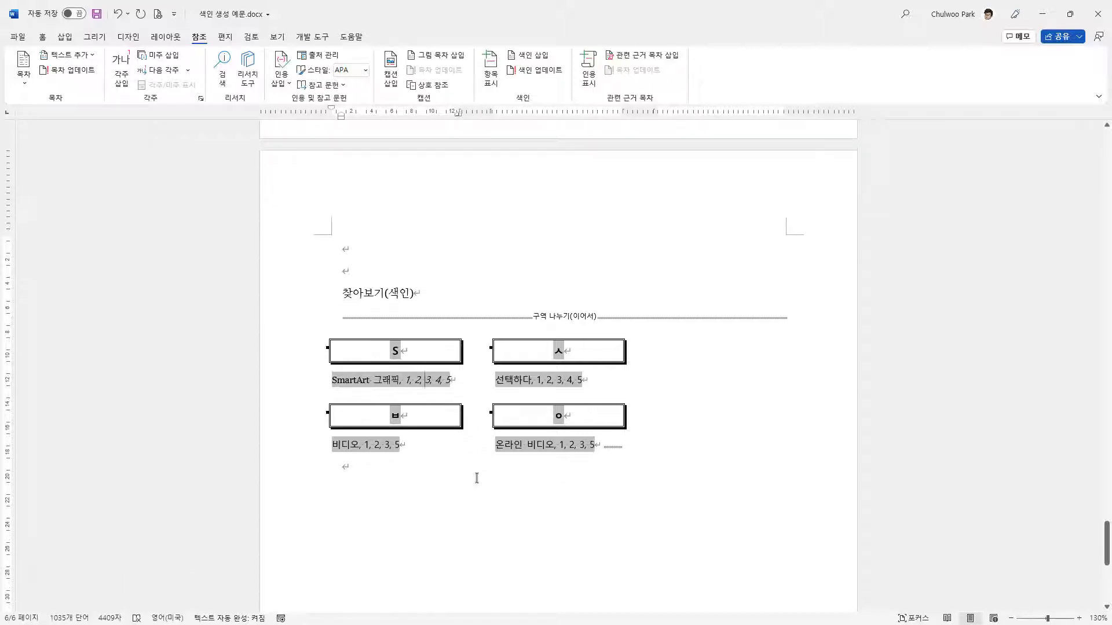
pyautogui.click(349, 469)
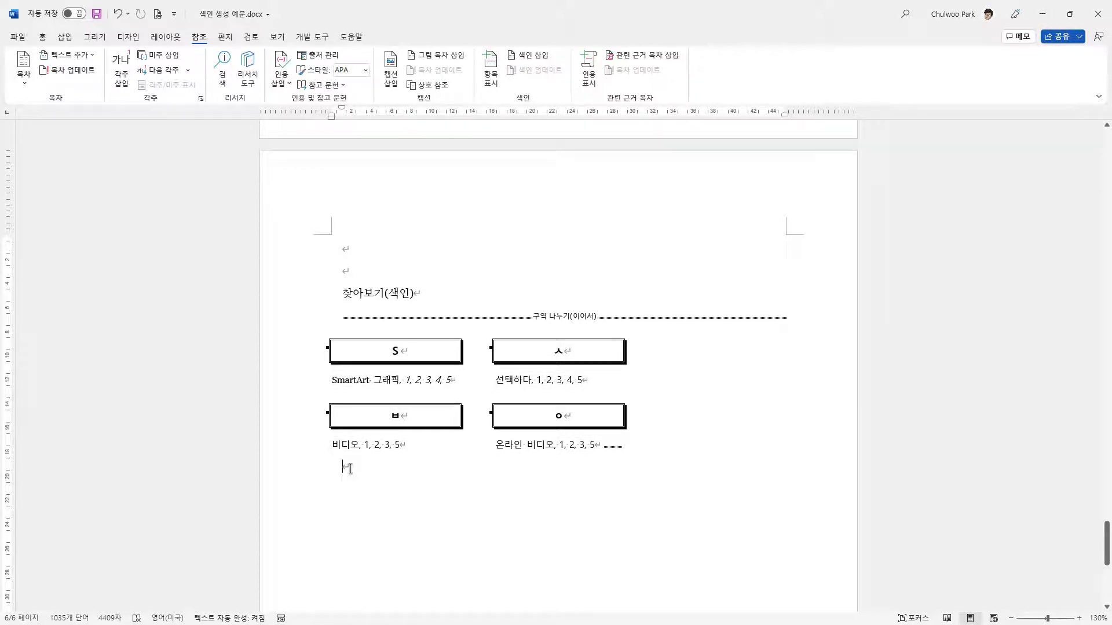
pyautogui.scroll(-1, 350, 468)
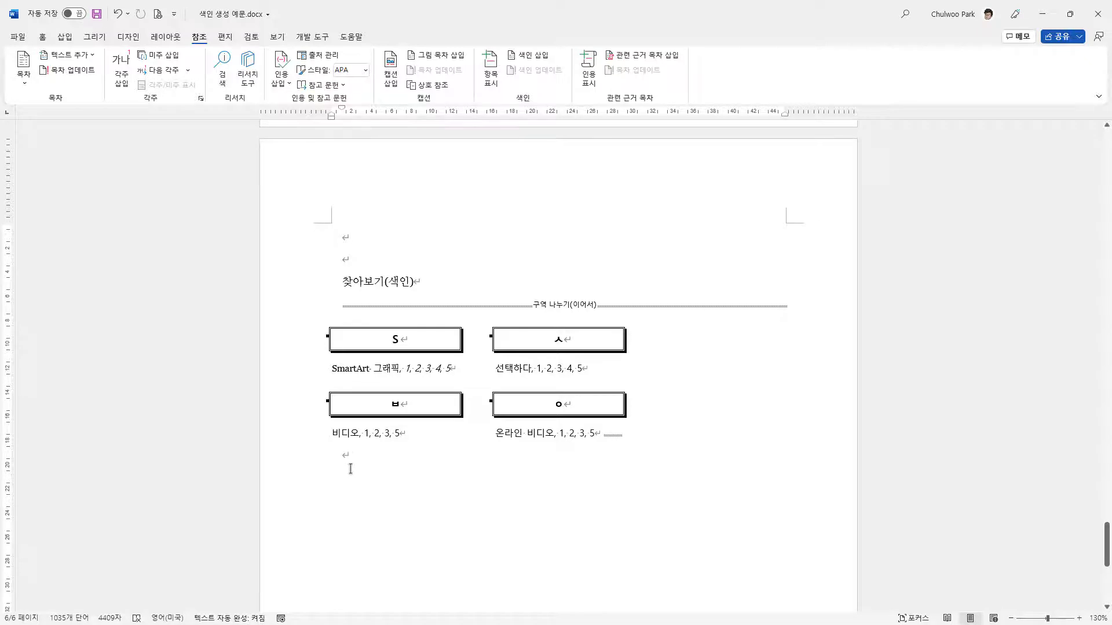